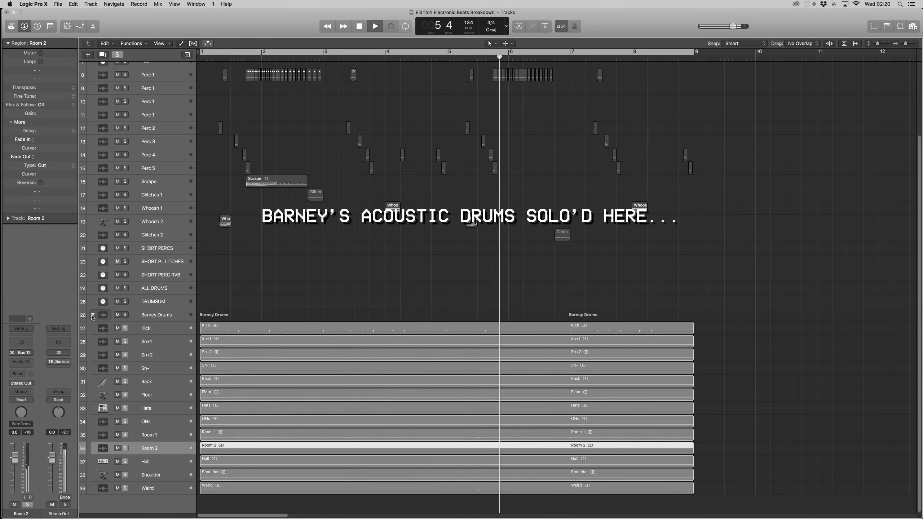
# Collapse the Barney Drums stack and solo the DRUMSUM bus to blend in the electronic beats.
pyautogui.click(93, 315)
pyautogui.click(158, 388)
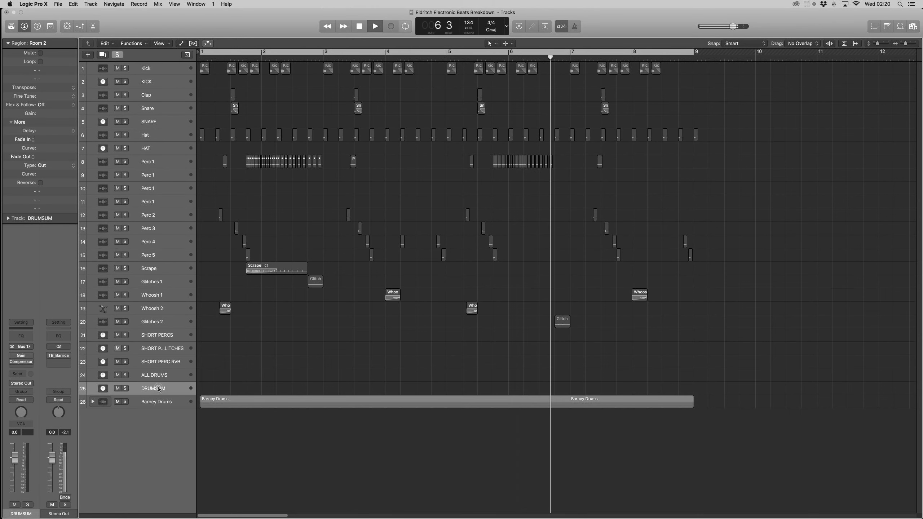
pyautogui.click(124, 388)
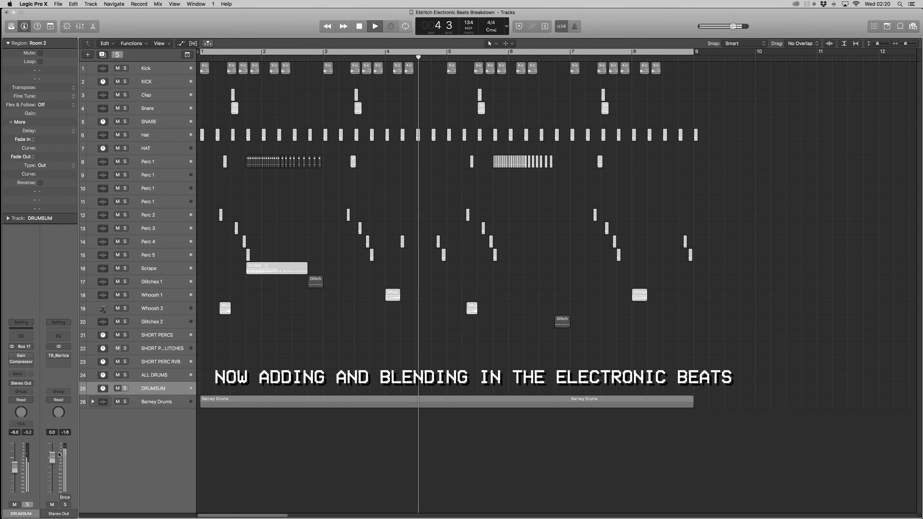
pyautogui.click(154, 401)
pyautogui.click(153, 388)
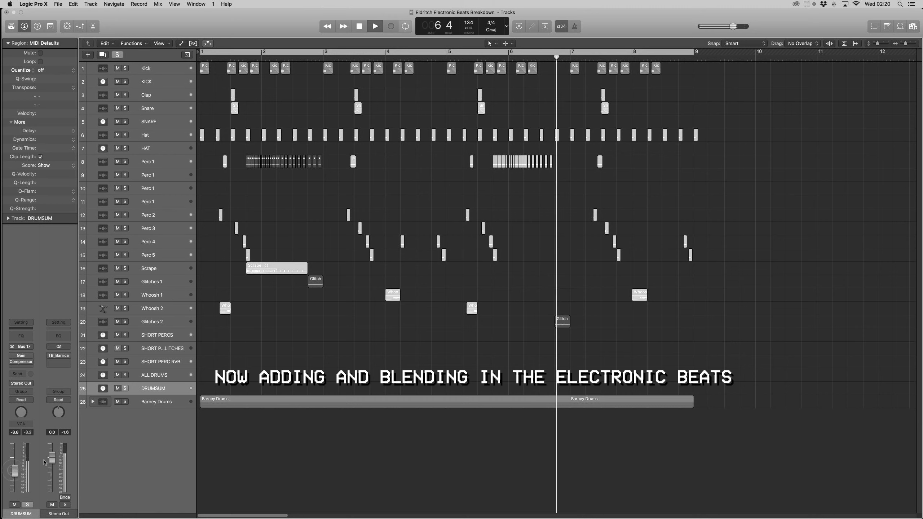
# Inspect the electronic percussion arrangement up close and select the rapid run of short Perc 1 regions around bar 2.
pyautogui.press('super+Down')
pyautogui.press('super+Down')
pyautogui.press('super+Right')
pyautogui.press('super+Right')
pyautogui.scroll(4, 494, 237)
pyautogui.scroll(5, 493, 235)
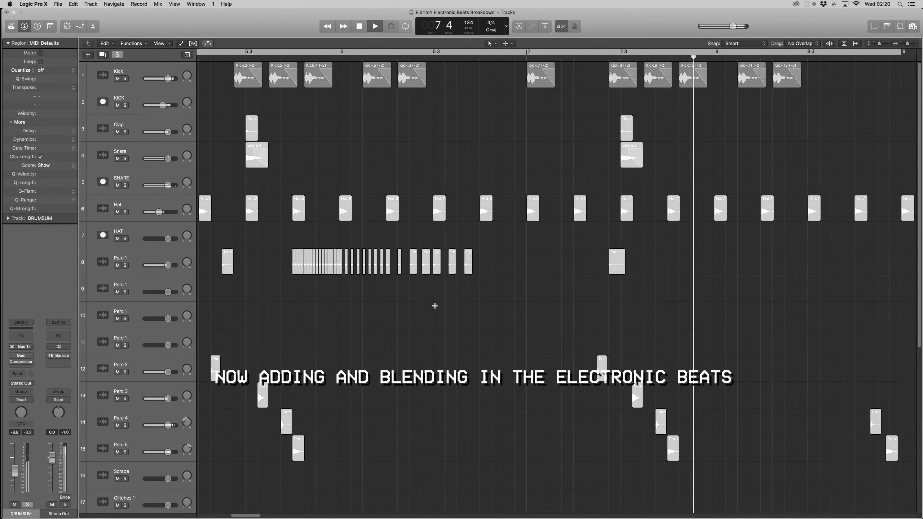
pyautogui.press('super+Left')
pyautogui.press('super+Left')
pyautogui.moveTo(562, 294); pyautogui.dragTo(485, 264)
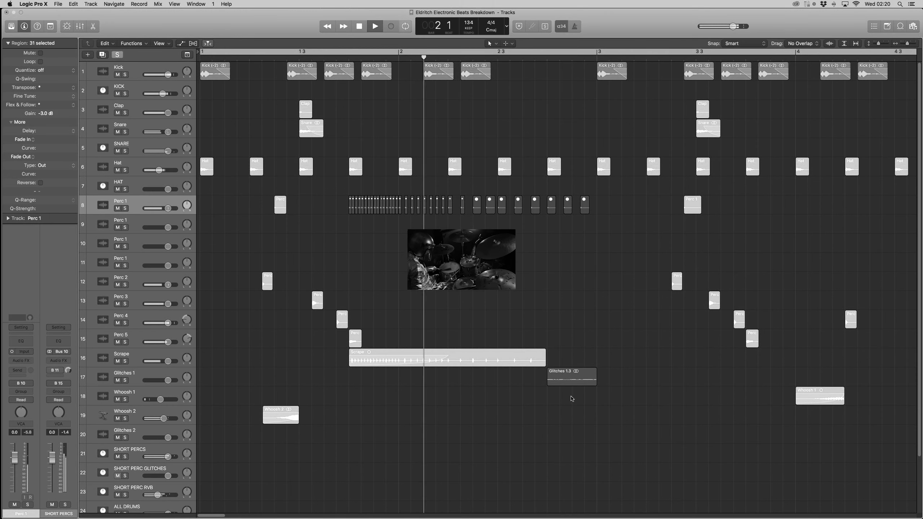
# Clear the selection, adjust the gain of the Glitches 1 region and select the Glitches 2 region.
pyautogui.rightClick(574, 401)
pyautogui.keyDown('ctrl'); pyautogui.keyDown('alt'); pyautogui.click(481, 363); pyautogui.keyUp('alt'); pyautogui.keyUp('ctrl')
pyautogui.scroll(-5, 479, 364)
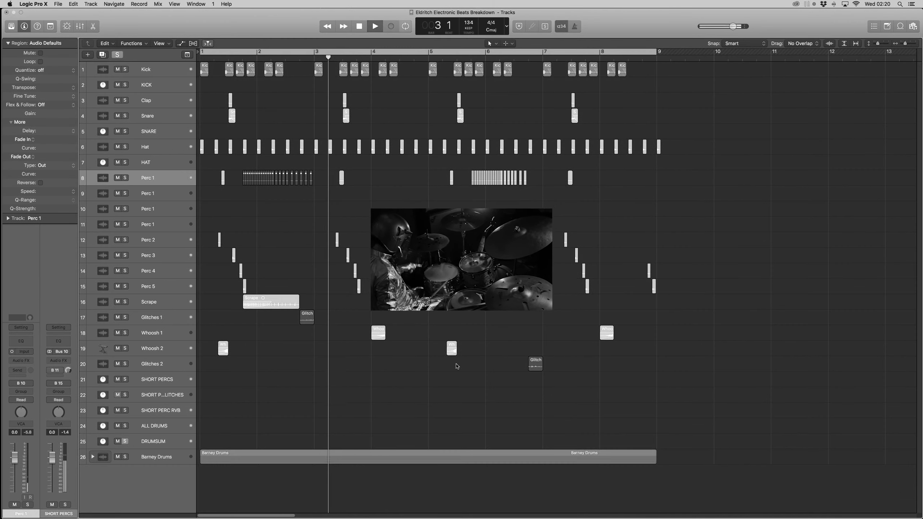
pyautogui.click(308, 318)
pyautogui.moveTo(44, 114)
pyautogui.mouseDown()
pyautogui.moveTo(44, 96)
pyautogui.moveTo(51, 113)
pyautogui.mouseUp()
pyautogui.click(535, 364)
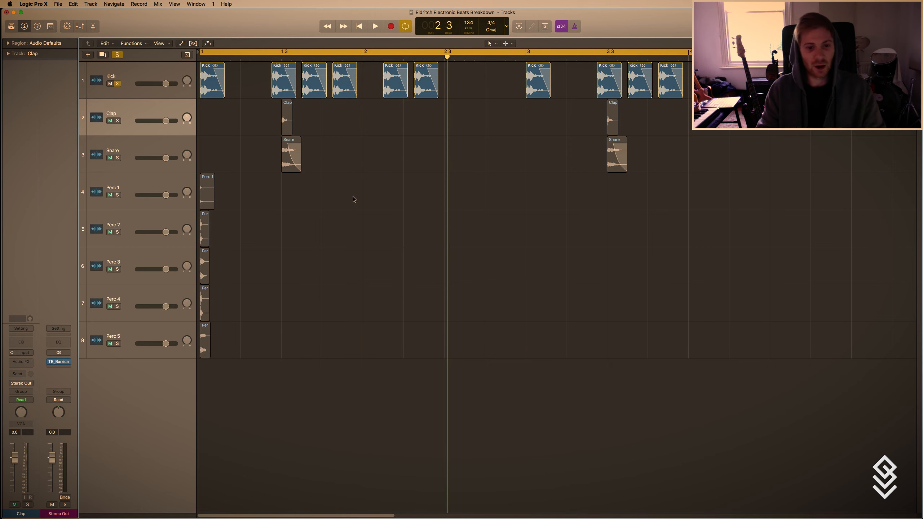
# Turn off solo on the Kick track and keep the Pointer tool active.
pyautogui.click(123, 79)
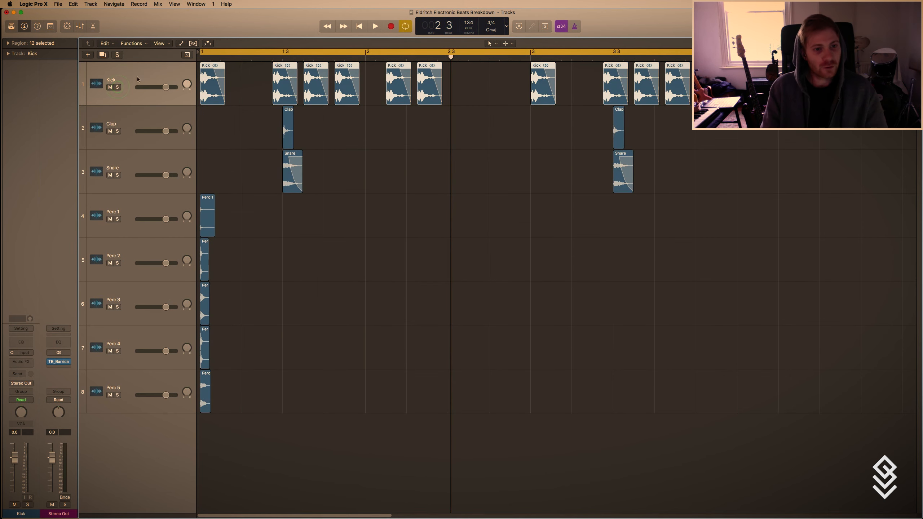
pyautogui.scroll(-7, 267, 162)
pyautogui.press('t')
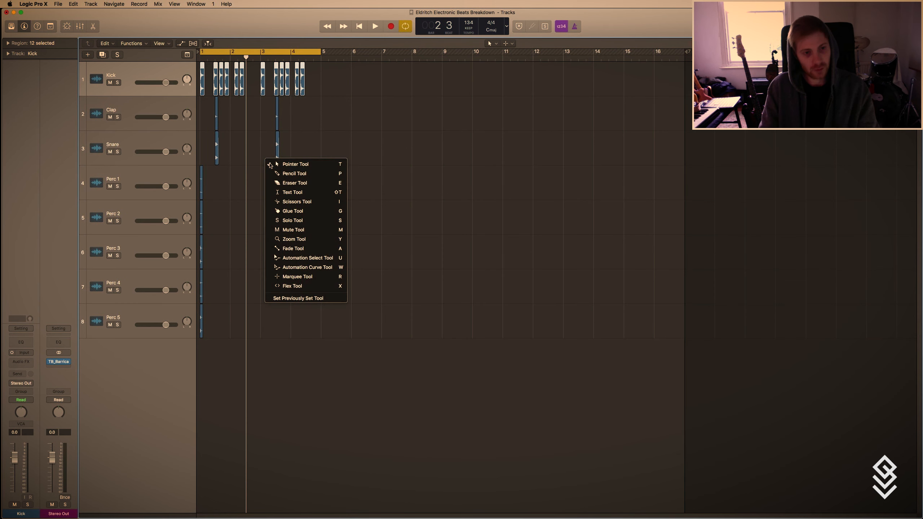
pyautogui.press('t')
pyautogui.click(274, 186)
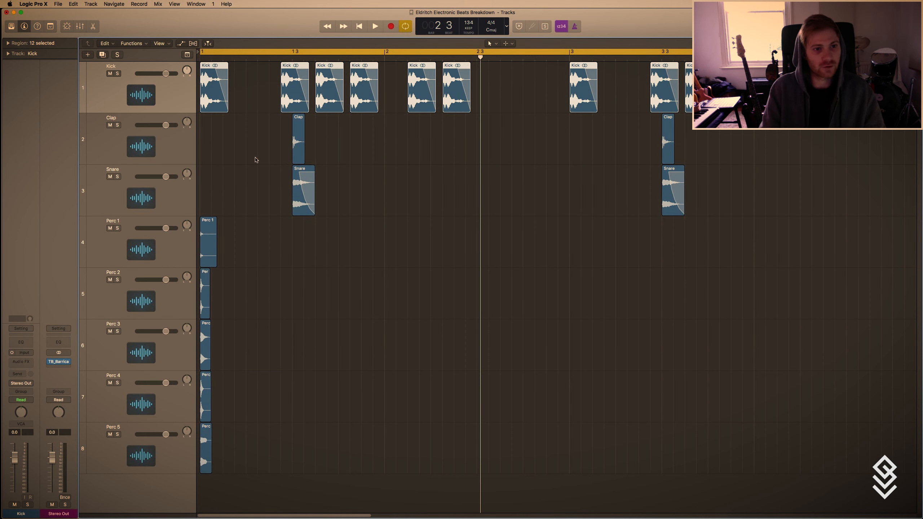
# Create one software instrument track with Ultrabeat (Drum Synth) as the instrument, routed to Output 1 + 2.
pyautogui.click(88, 55)
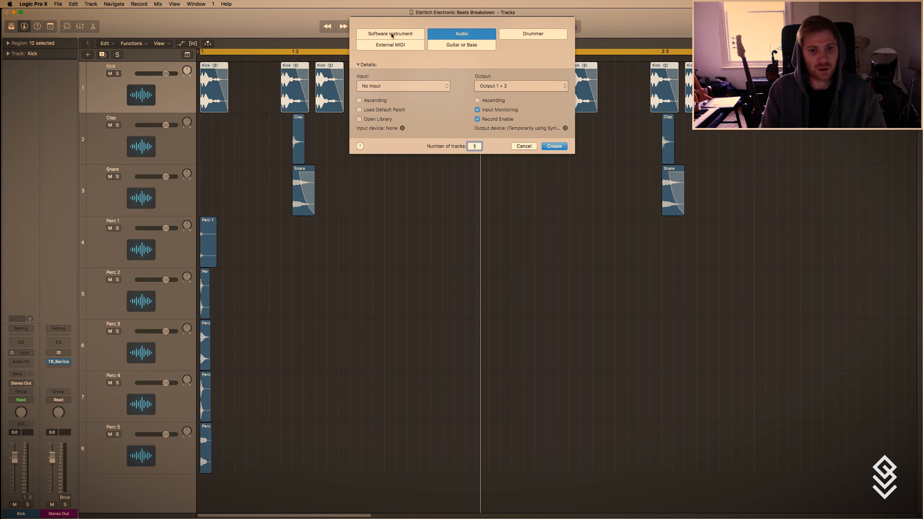
pyautogui.click(391, 34)
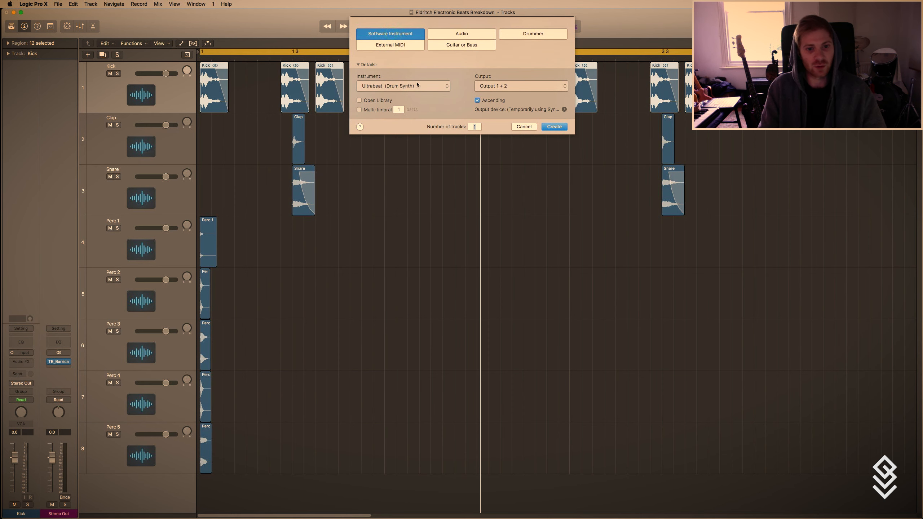
pyautogui.click(553, 126)
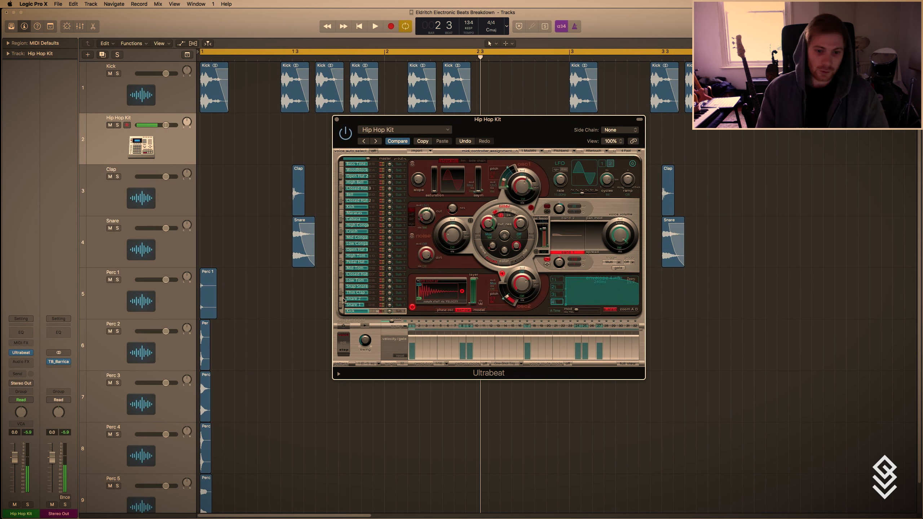
# Audition the snare and kick sounds of Ultrabeat's Hip Hop Kit and close the instrument window.
pyautogui.click(349, 300)
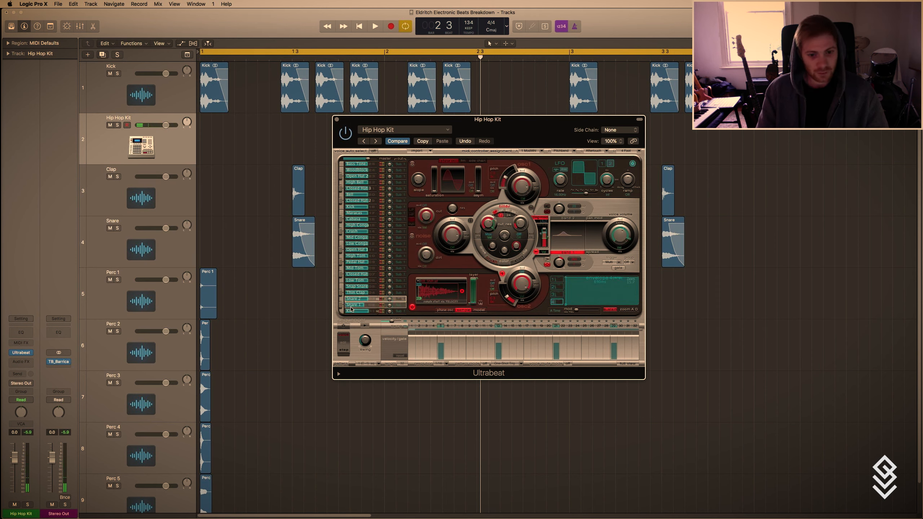
pyautogui.click(356, 306)
pyautogui.click(357, 305)
pyautogui.click(358, 299)
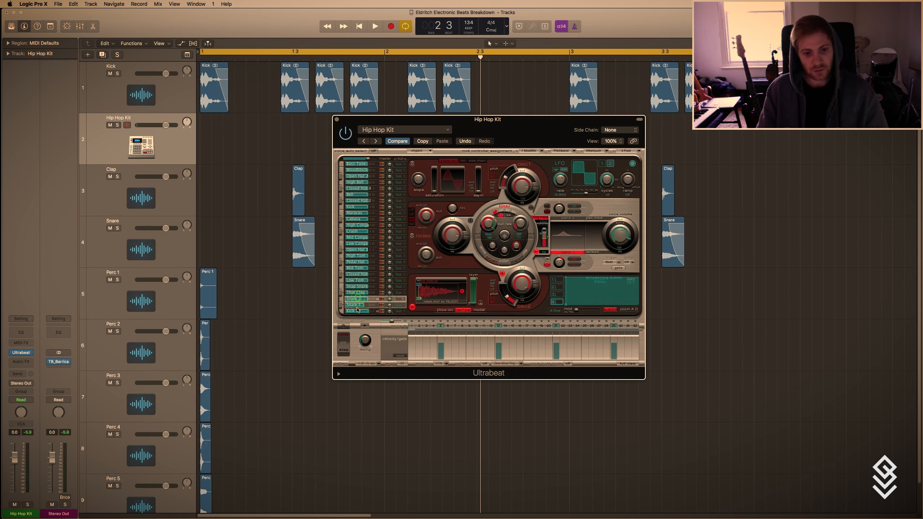
pyautogui.click(358, 311)
pyautogui.click(336, 120)
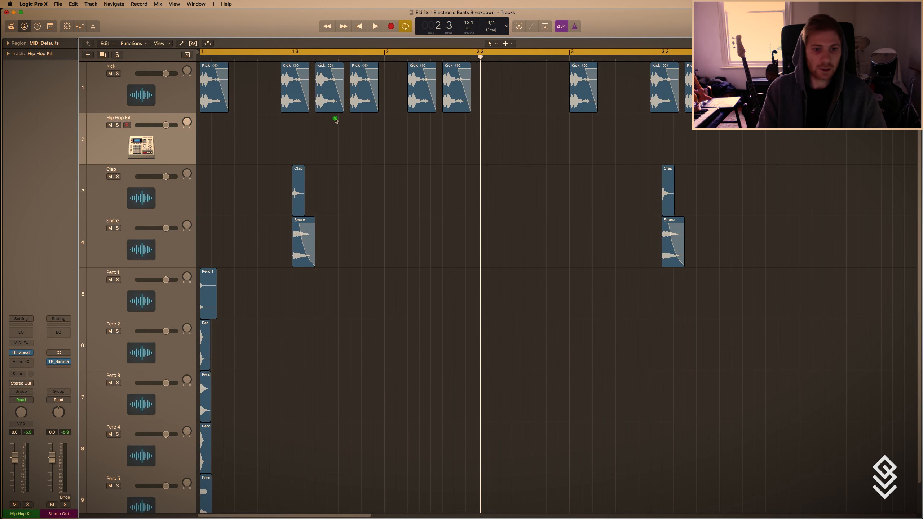
# Draw an empty one-bar MIDI region at bar 1 on the Hip Hop Kit track, finishing with the Pointer tool active.
pyautogui.press('t')
pyautogui.press('p')
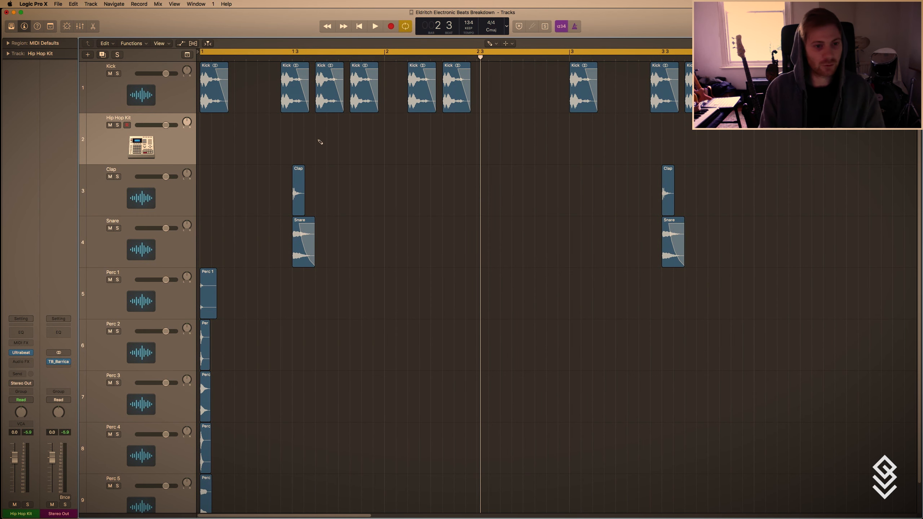
pyautogui.click(215, 145)
pyautogui.press('super+Left')
pyautogui.press('super+Left')
pyautogui.press('t')
pyautogui.press('t')
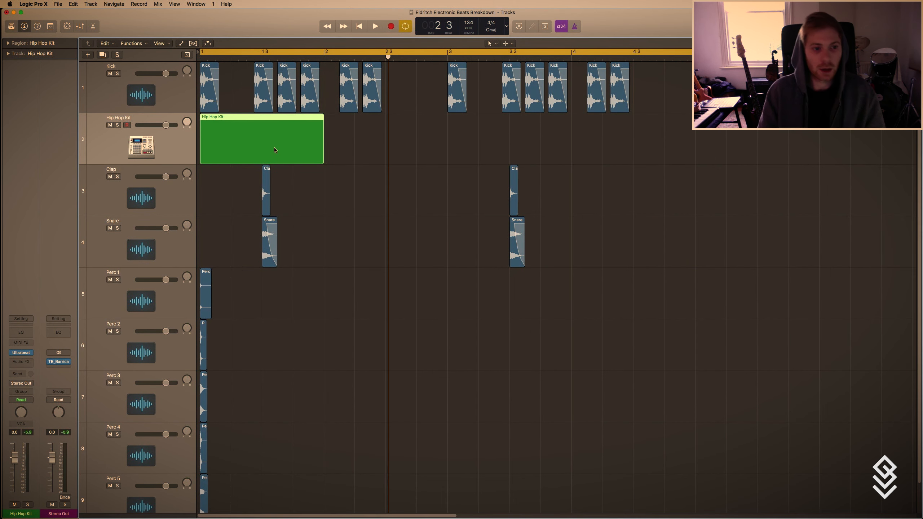
# Open the Hip Hop Kit region in the Piano Roll and draw two Kick notes and one Snare 1 note in bar 1.
pyautogui.doubleClick(273, 146)
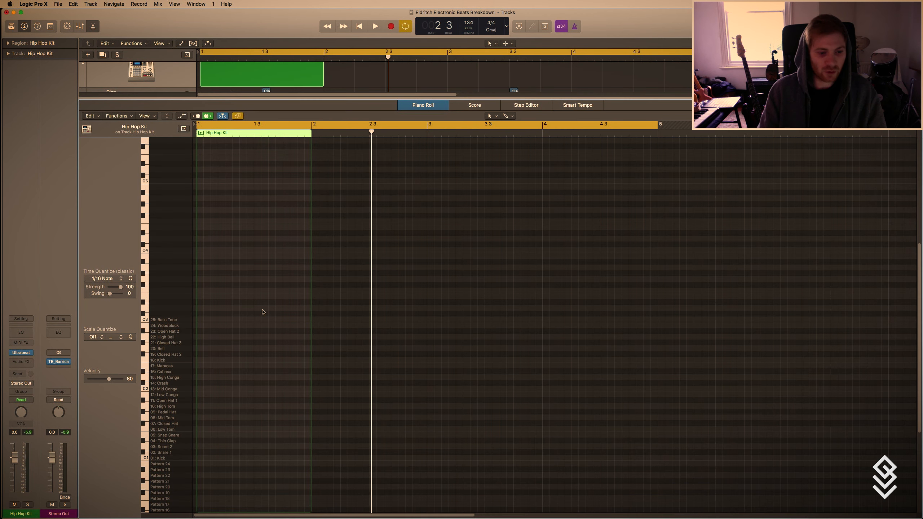
pyautogui.scroll(-2, 250, 408)
pyautogui.press('t')
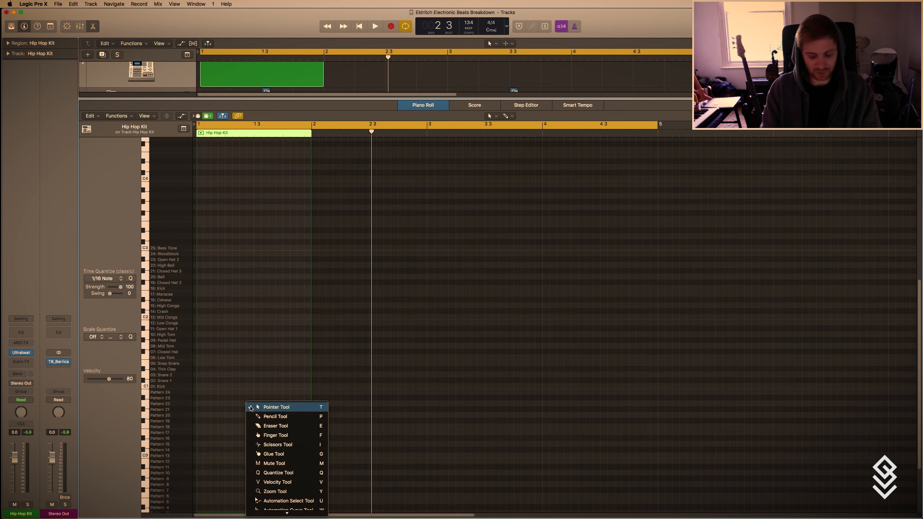
pyautogui.press('p')
pyautogui.press('super+Right')
pyautogui.press('super+Left')
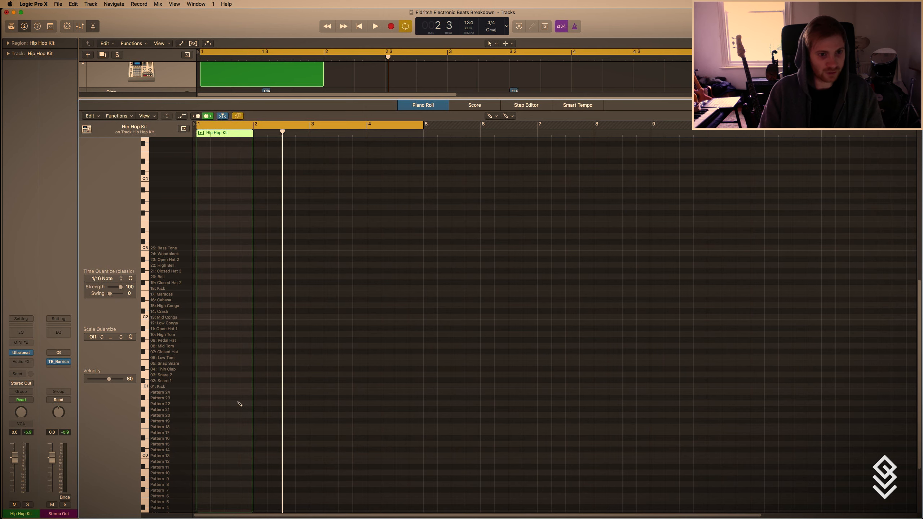
pyautogui.press('super+Right')
pyautogui.scroll(-1, 239, 403)
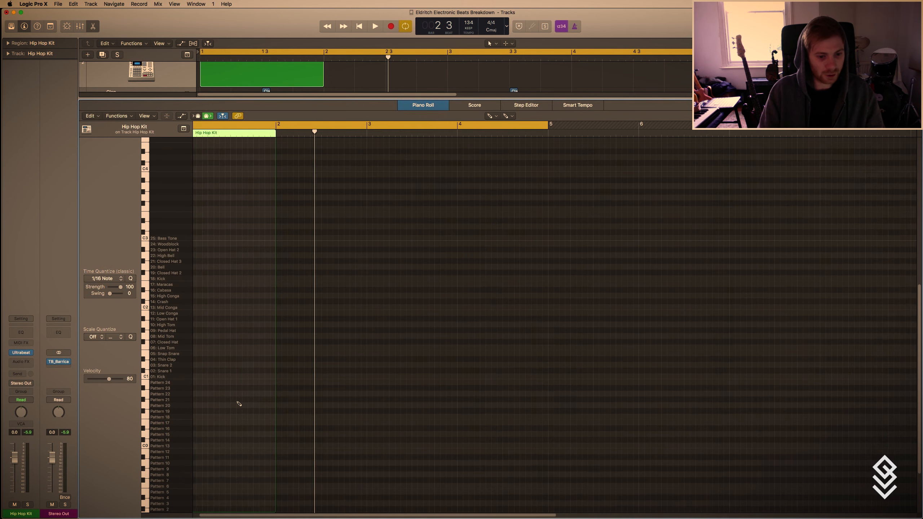
pyautogui.press('super+Right')
pyautogui.click(199, 376)
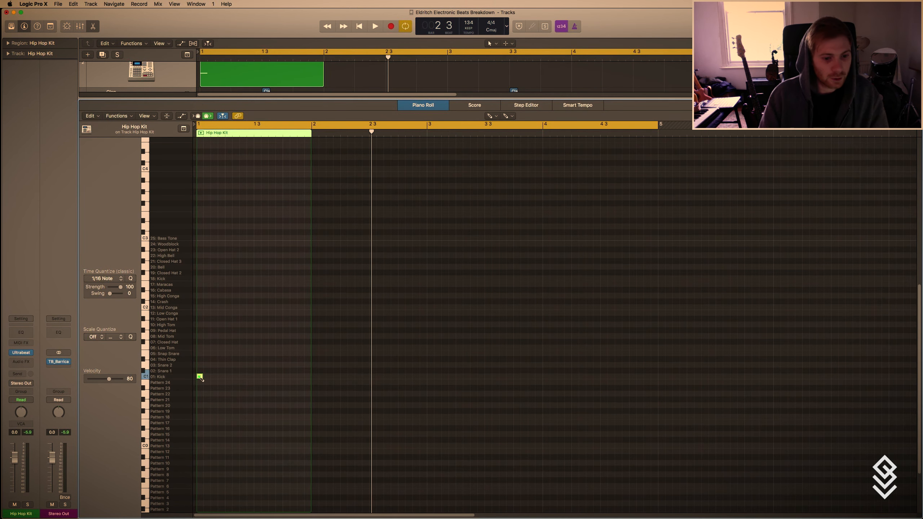
pyautogui.click(214, 375)
pyautogui.click(228, 370)
# Play the short Hip Hop Kit pattern in solo and close the Piano Roll.
pyautogui.press('space')
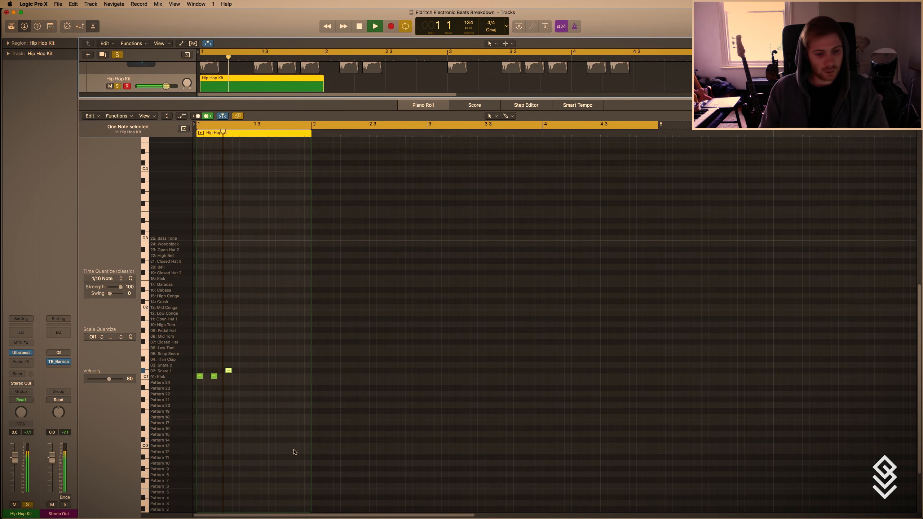
pyautogui.press('x')
pyautogui.press('x')
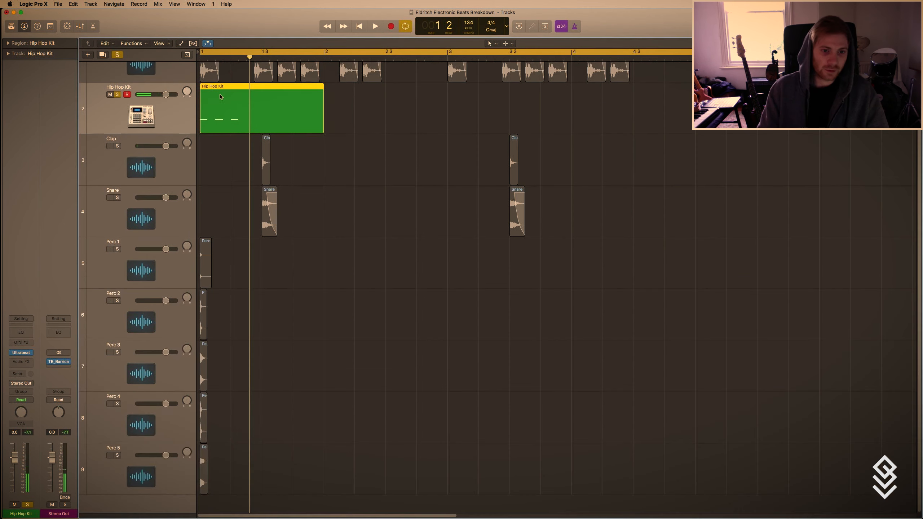
# Move the Hip Hop Kit track above the Kick track and turn off its solo.
pyautogui.press('t')
pyautogui.press('p')
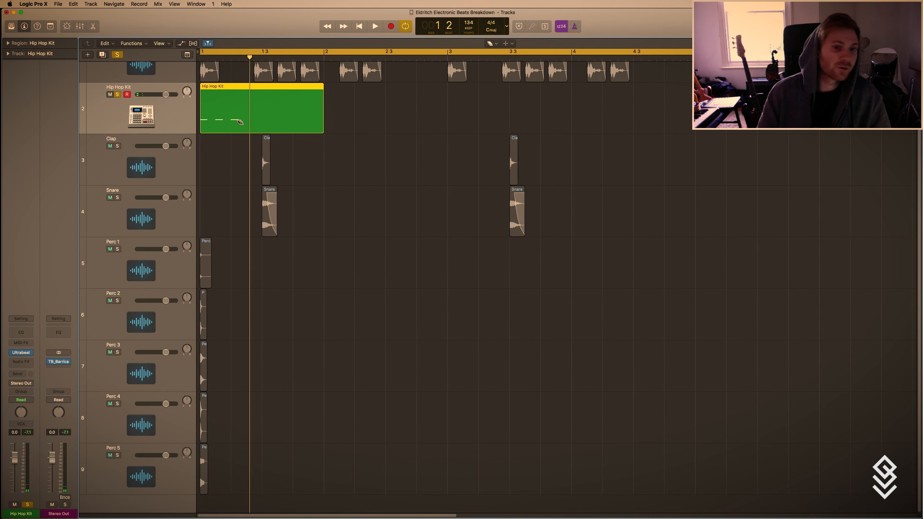
pyautogui.scroll(2, 273, 298)
pyautogui.press('super+Up')
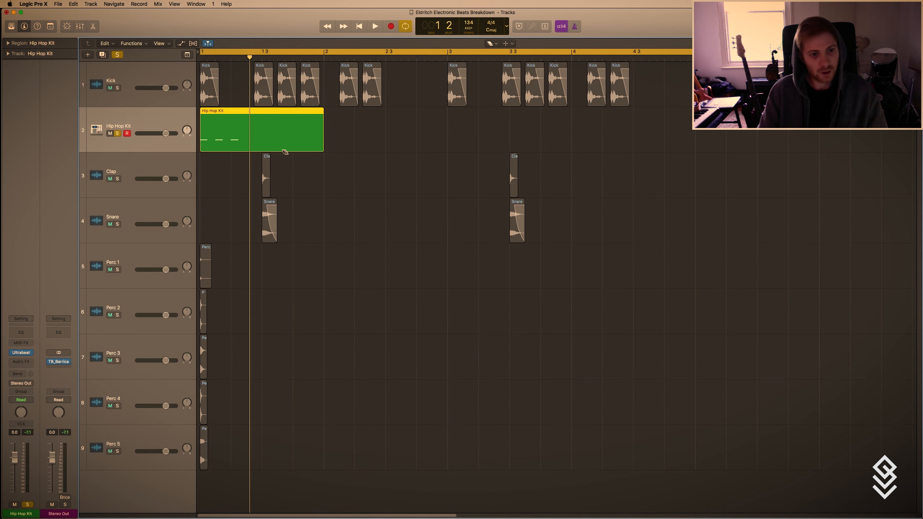
pyautogui.press('t')
pyautogui.press('t')
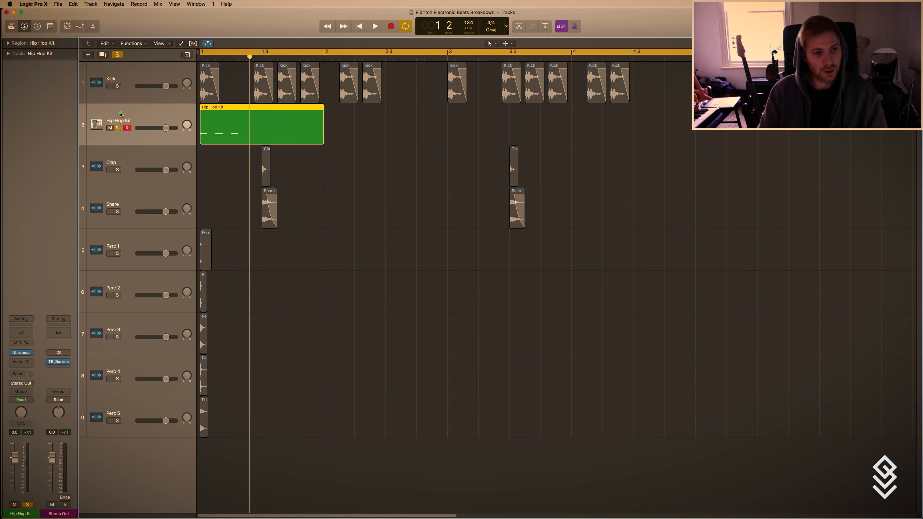
pyautogui.moveTo(121, 114); pyautogui.dragTo(120, 86)
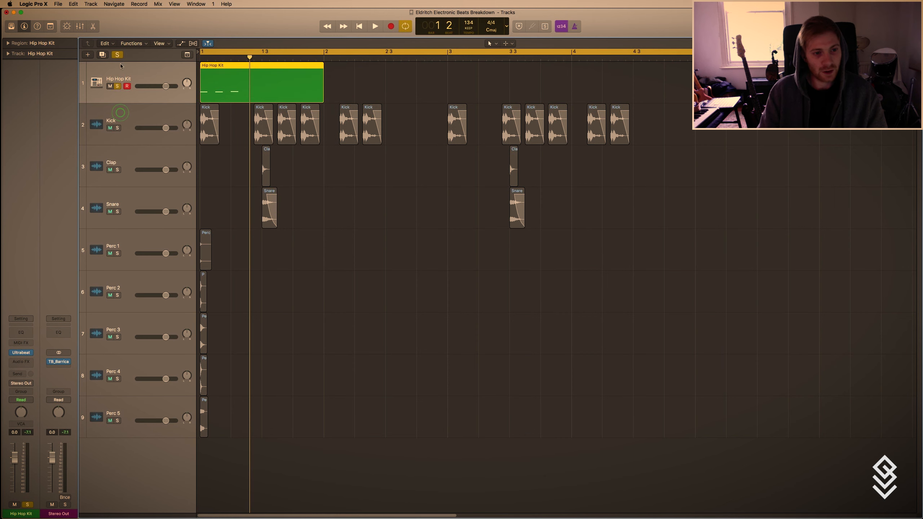
pyautogui.click(118, 87)
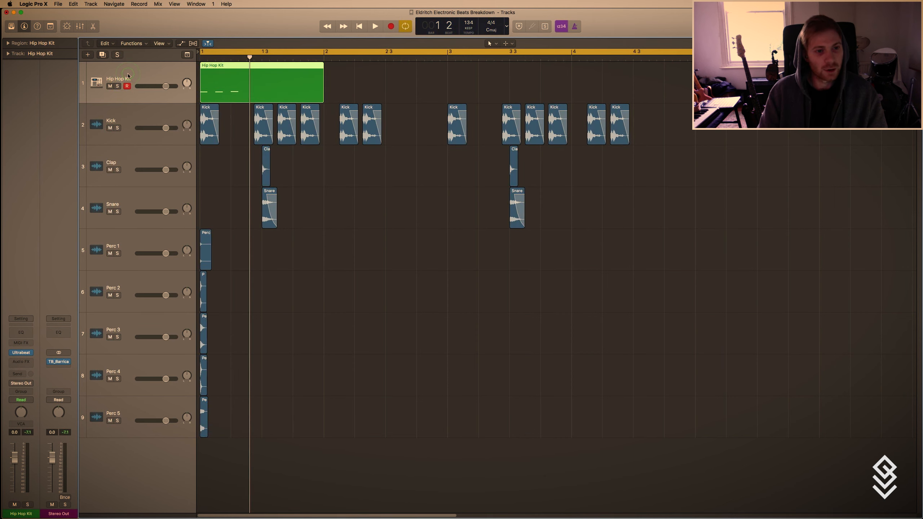
# Delete the Hip Hop Kit track together with its region.
pyautogui.press('t')
pyautogui.press('p')
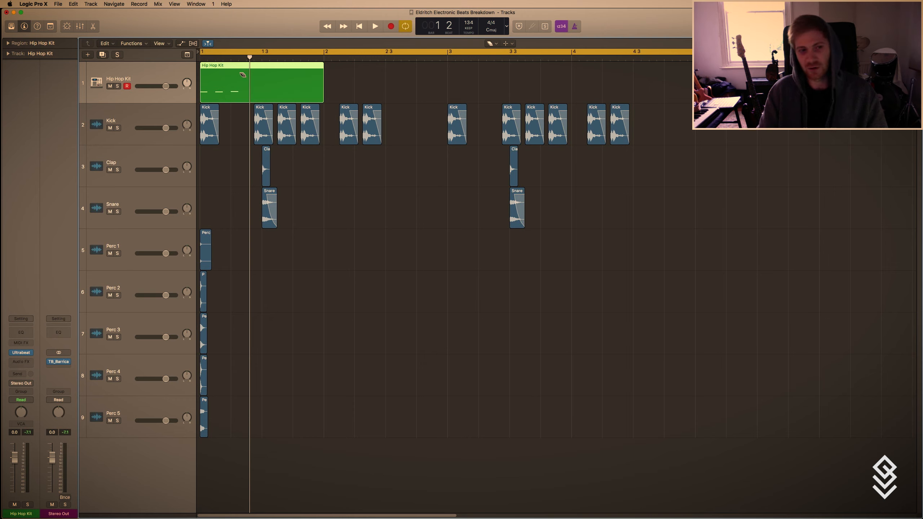
pyautogui.press('t')
pyautogui.press('t')
pyautogui.press('super+BackSpace')
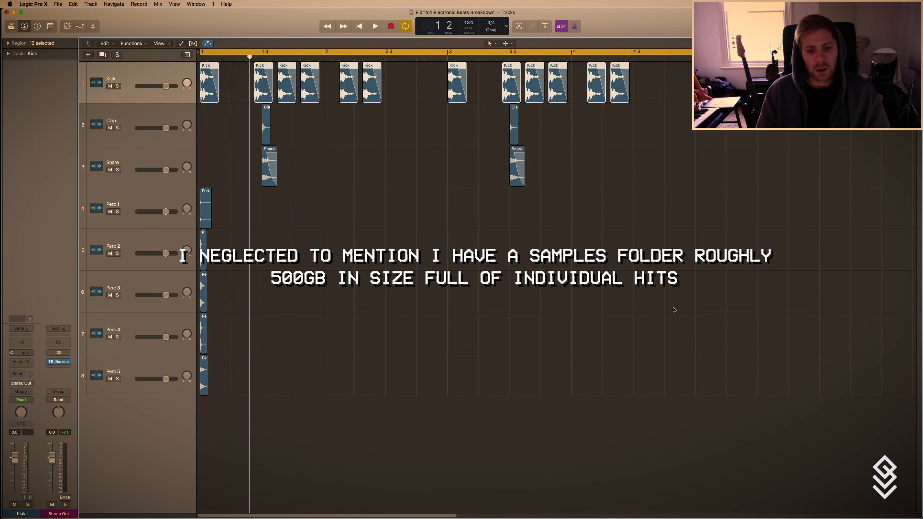
# Highlight all the drum regions across the eight tracks, and finish with only the Kick track selected.
pyautogui.moveTo(746, 404); pyautogui.dragTo(198, 60)
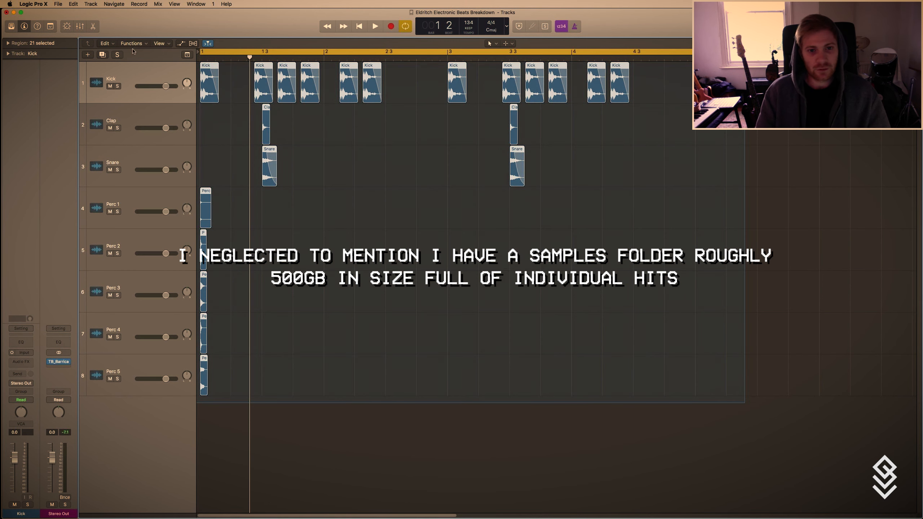
pyautogui.click(391, 132)
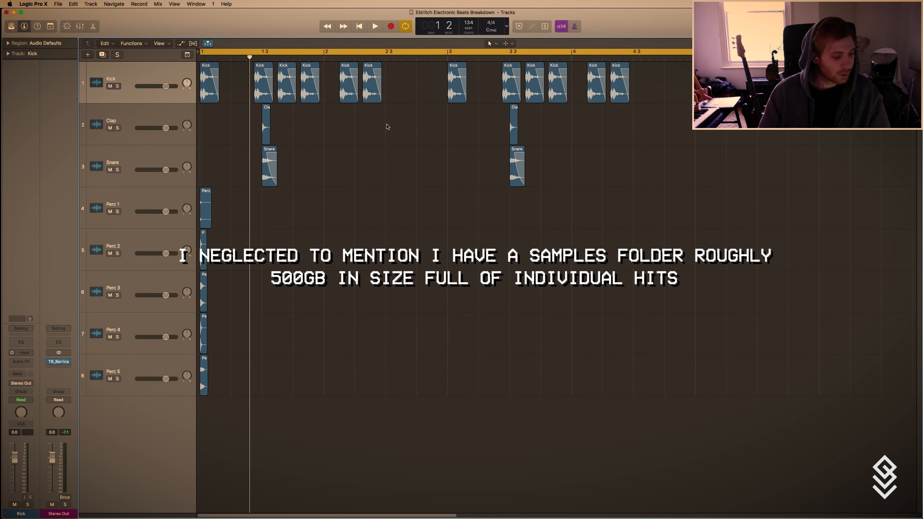
pyautogui.click(132, 71)
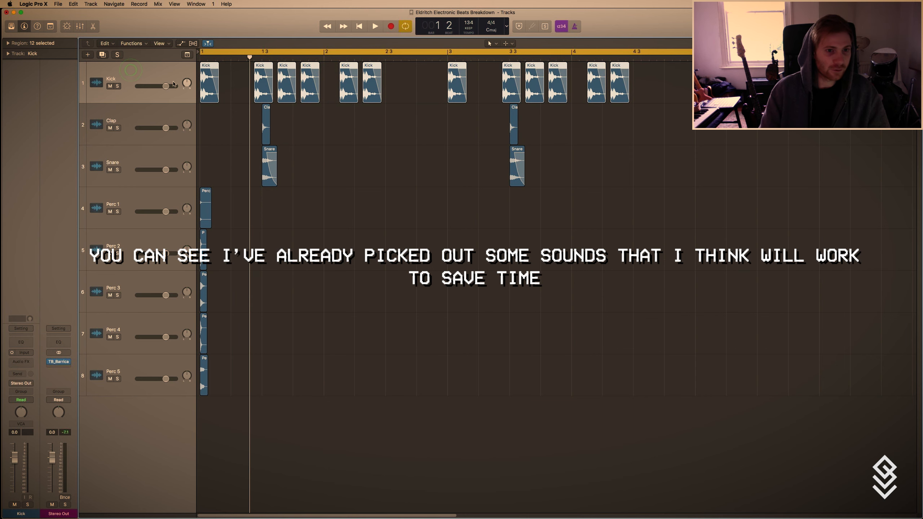
pyautogui.press('Down')
pyautogui.press('Down')
pyautogui.press('Up')
pyautogui.press('Down')
pyautogui.press('Up')
pyautogui.press('Up')
pyautogui.press('Down')
pyautogui.press('Down')
pyautogui.press('Up')
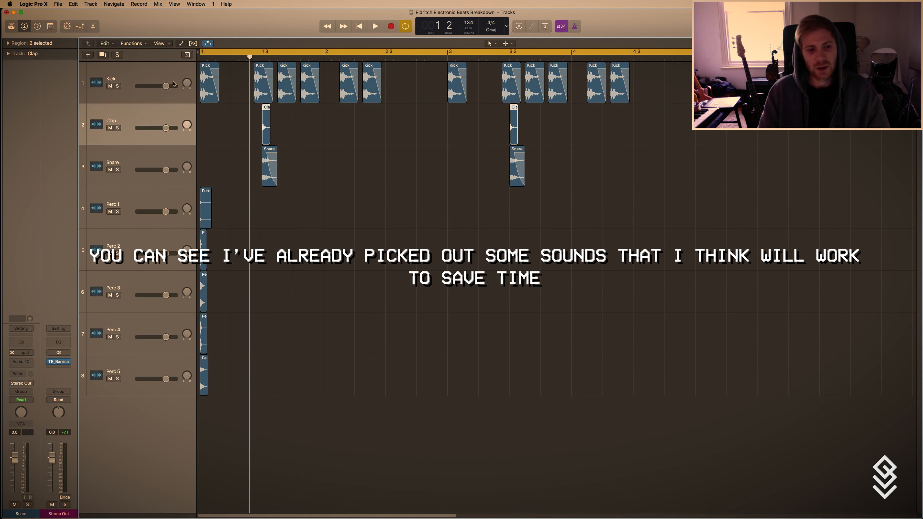
pyautogui.press('Up')
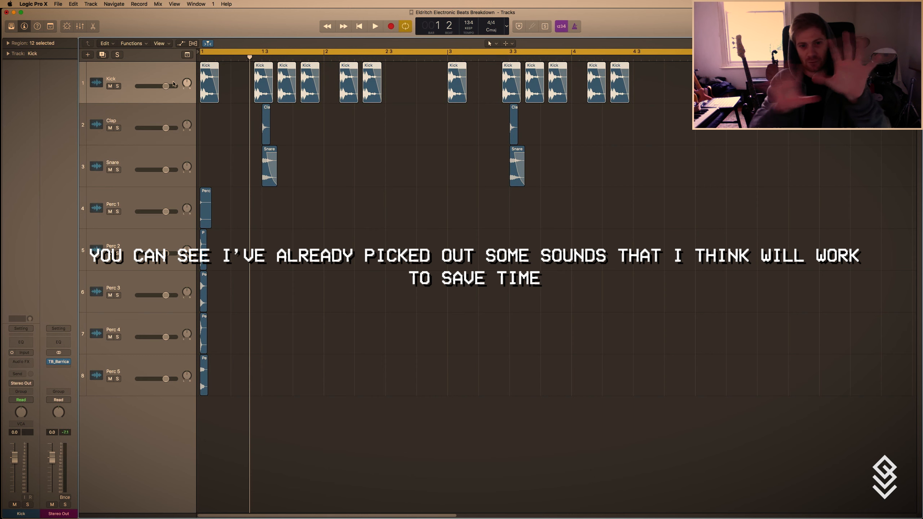
pyautogui.press('Down')
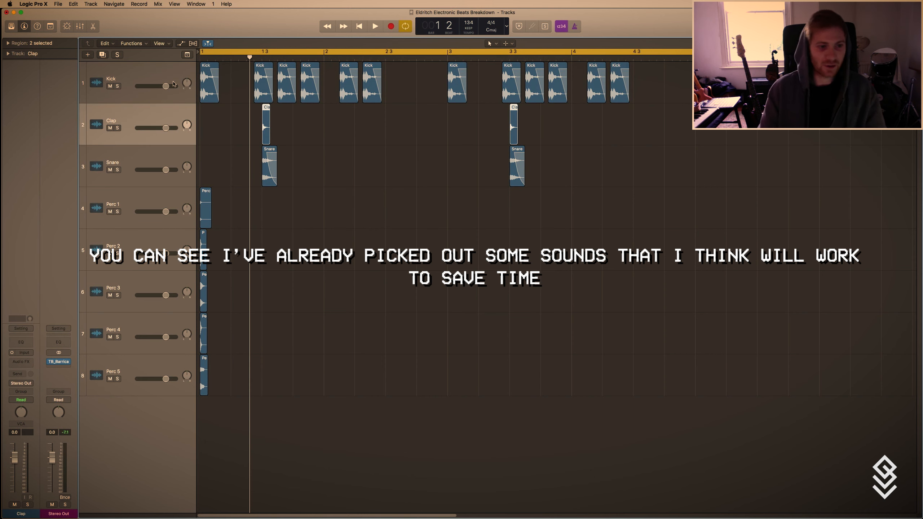
pyautogui.click(125, 93)
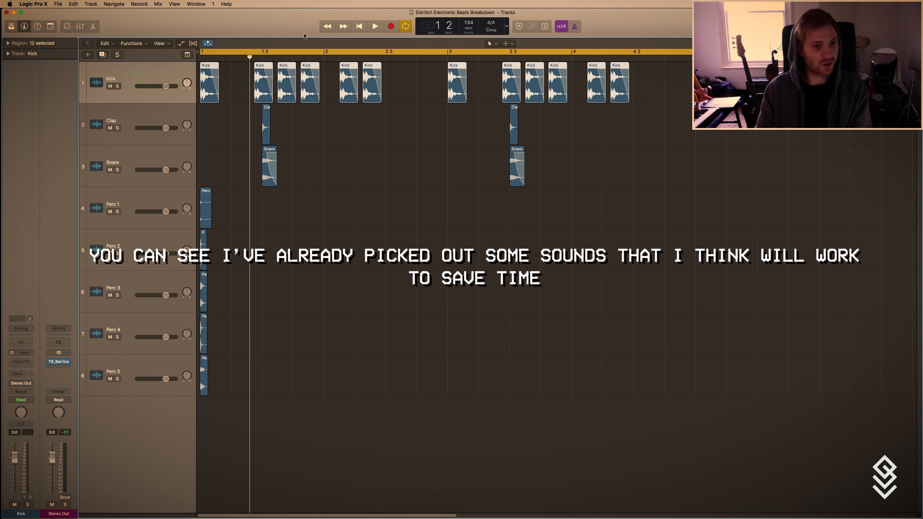
pyautogui.press('Down')
pyautogui.press('Down')
pyautogui.press('Down')
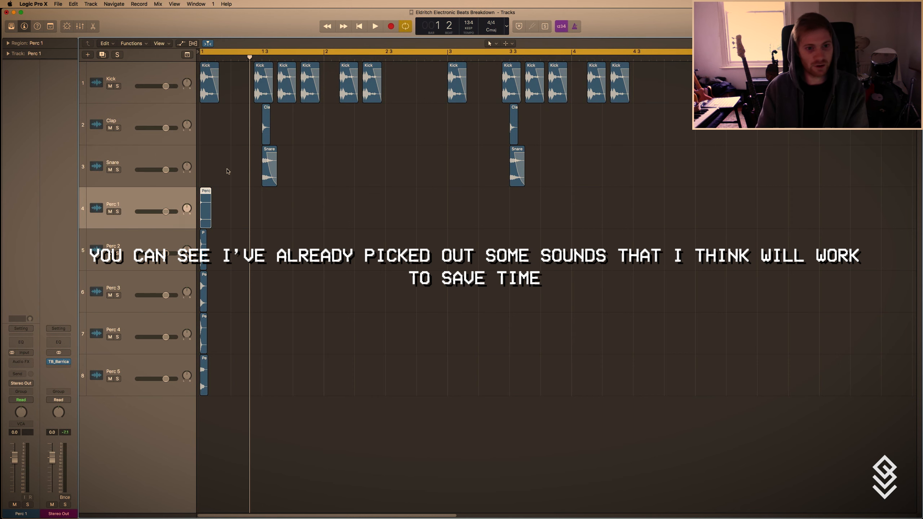
pyautogui.press('Up')
pyautogui.press('Up')
# Show the region parameters for the Kick track's regions and clear the region selection.
pyautogui.click(160, 78)
pyautogui.click(7, 43)
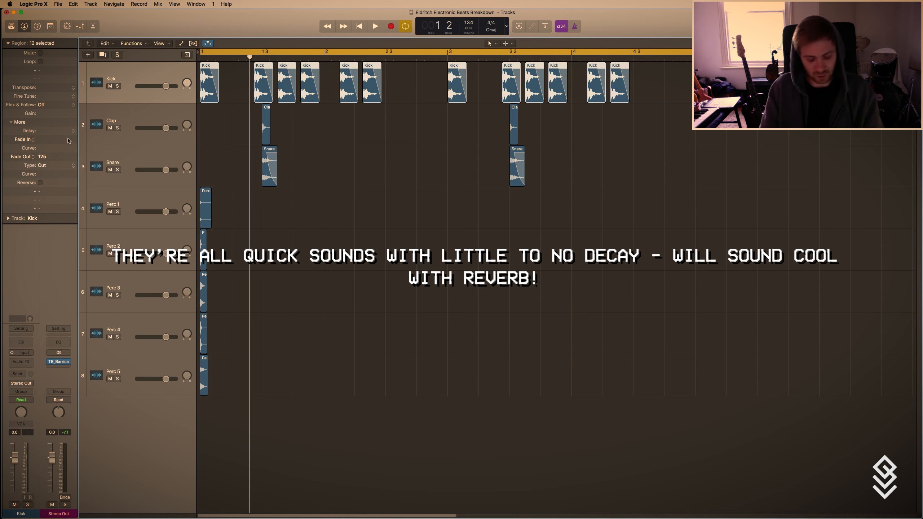
pyautogui.click(359, 174)
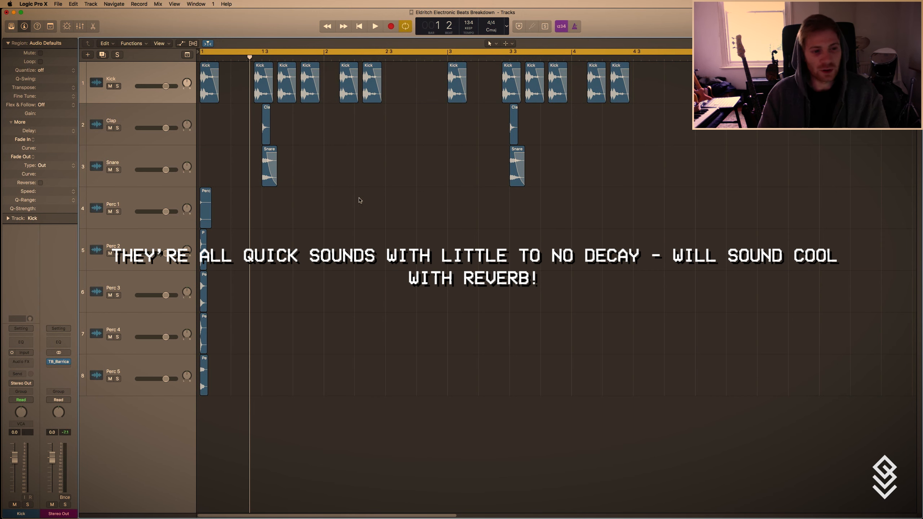
pyautogui.press('super+Right')
pyautogui.press('super+Right')
pyautogui.press('t')
pyautogui.press('t')
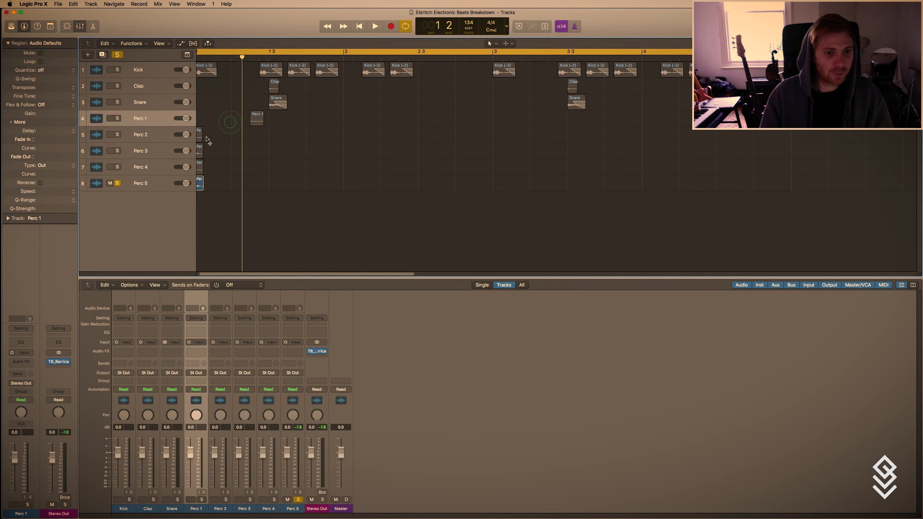
# Spread the percussion regions across bar 1: Perc 1 at 1.2.3, Perc 2 at 1.2.2, Perc 3 at 1.3.2, Perc 4 at 1.3.4, Perc 5 at 1.4.1.
pyautogui.click(207, 140)
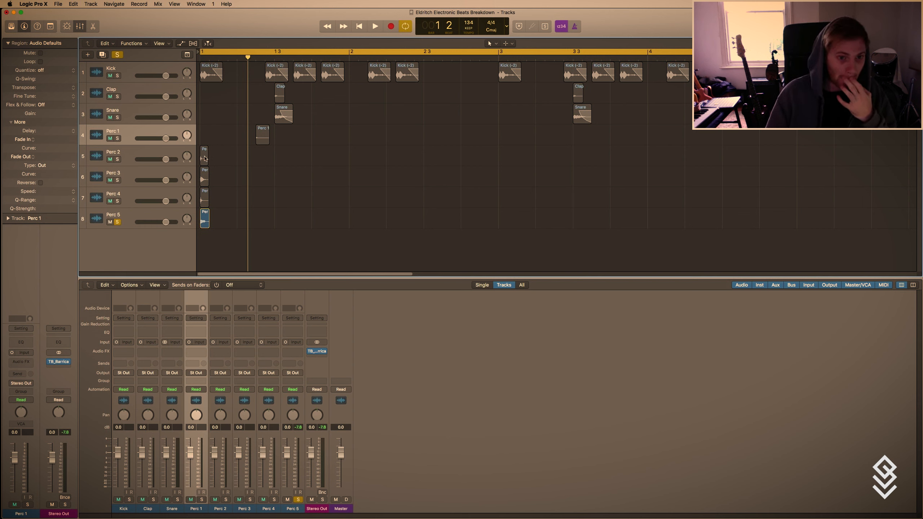
pyautogui.moveTo(204, 159); pyautogui.dragTo(251, 159)
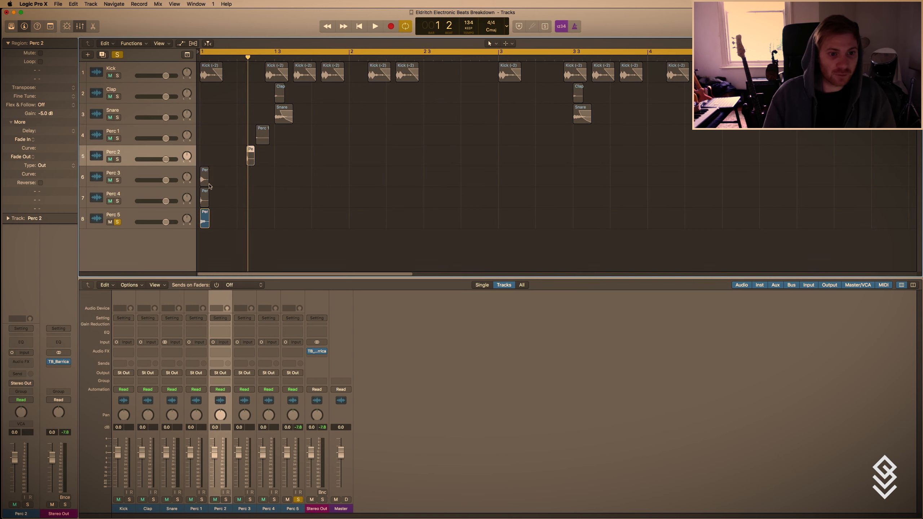
pyautogui.moveTo(205, 183); pyautogui.dragTo(287, 186)
pyautogui.moveTo(204, 200); pyautogui.dragTo(307, 198)
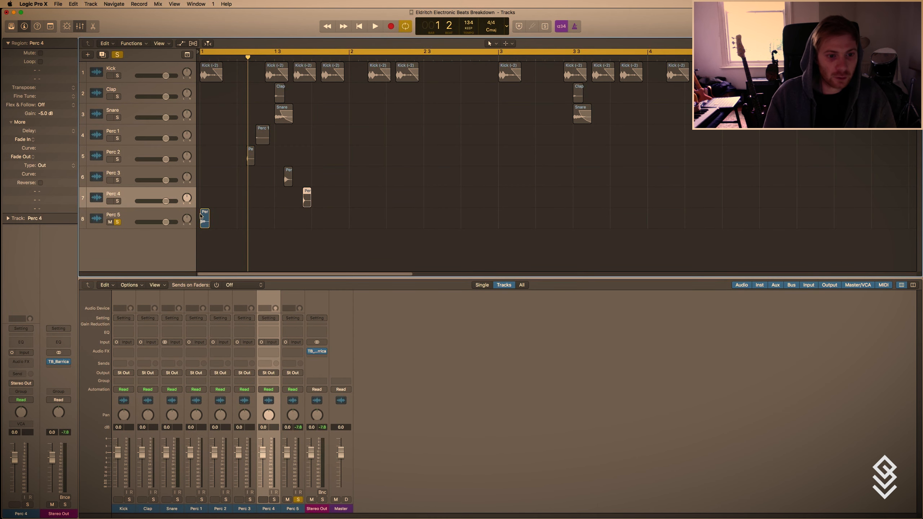
pyautogui.moveTo(204, 218); pyautogui.dragTo(316, 226)
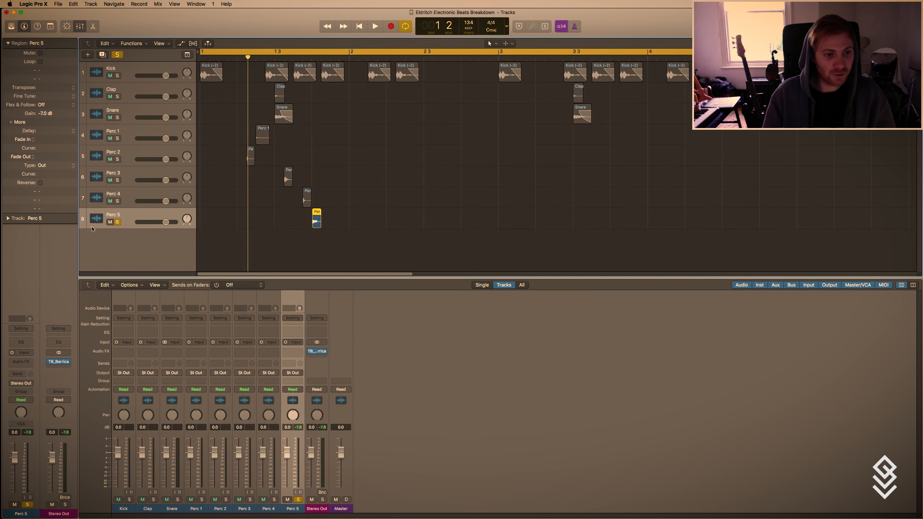
# Turn off the solo on Perc 5 and play the full pattern with all eight tracks.
pyautogui.click(117, 223)
pyautogui.press('t')
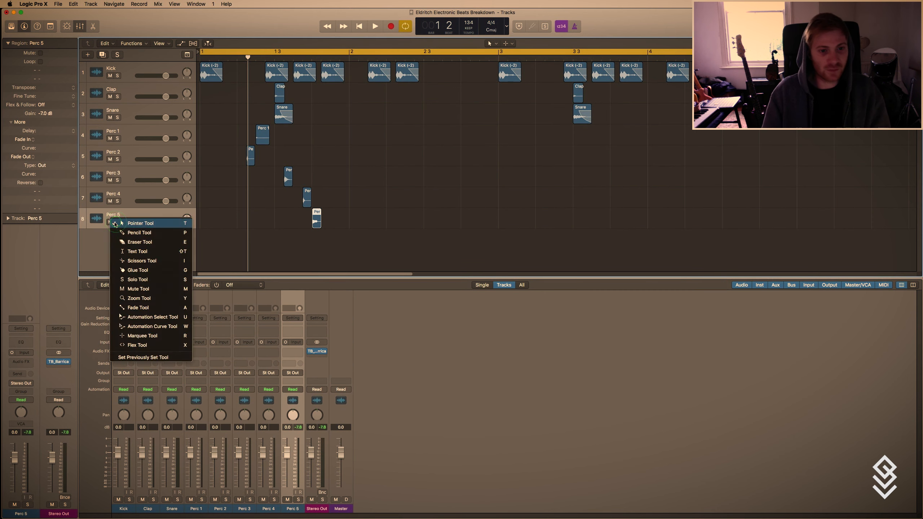
pyautogui.press('t')
pyautogui.click(226, 188)
pyautogui.press('space')
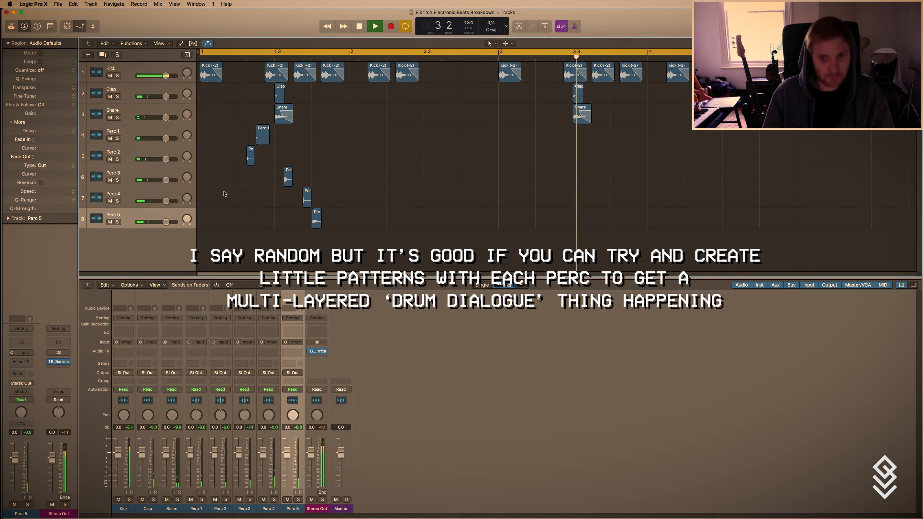
pyautogui.press('space')
# Copy the five percussion regions into bar 3, two bars and one sixteenth after the originals.
pyautogui.moveTo(387, 223); pyautogui.dragTo(557, 168)
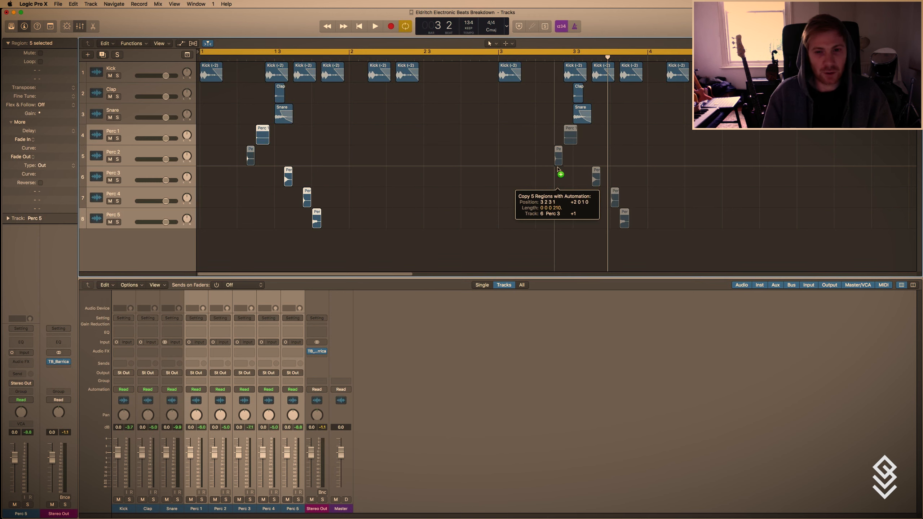
pyautogui.moveTo(558, 169); pyautogui.dragTo(558, 169)
pyautogui.click(555, 184)
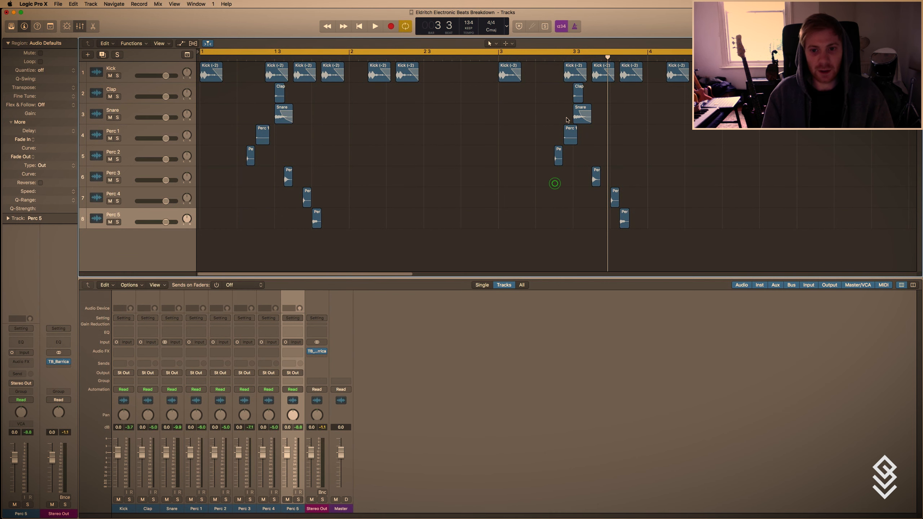
pyautogui.moveTo(570, 133); pyautogui.dragTo(570, 132)
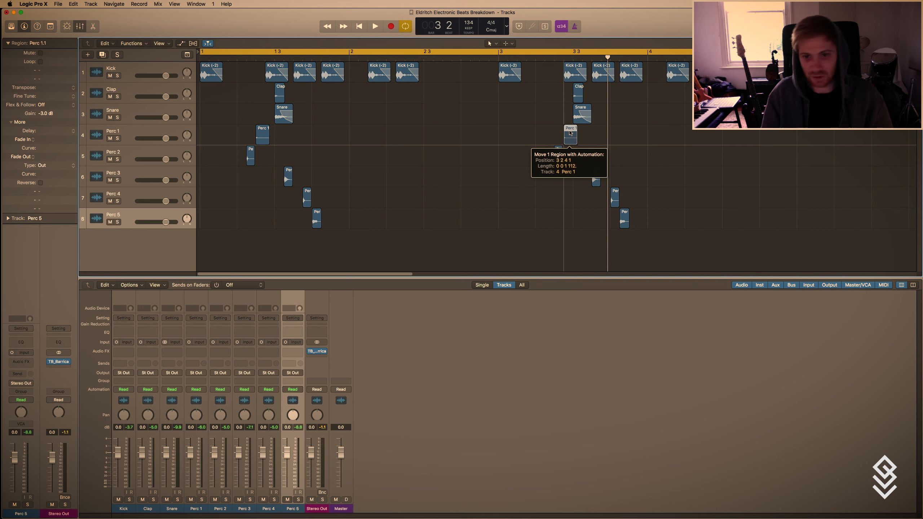
pyautogui.moveTo(569, 133); pyautogui.dragTo(570, 133)
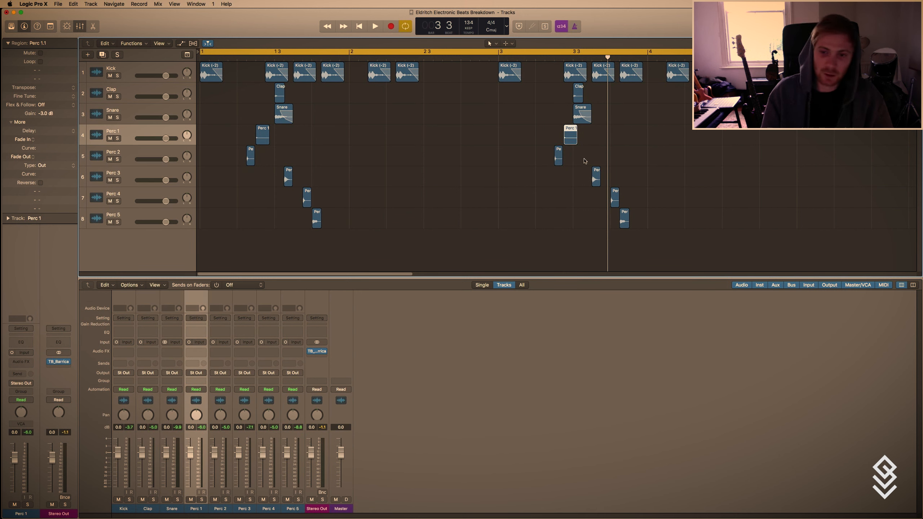
# Shift the copied Perc 3, Perc 4 and Perc 5 regions in bar 3 one sixteenth earlier and play the pattern.
pyautogui.moveTo(595, 174); pyautogui.dragTo(614, 217)
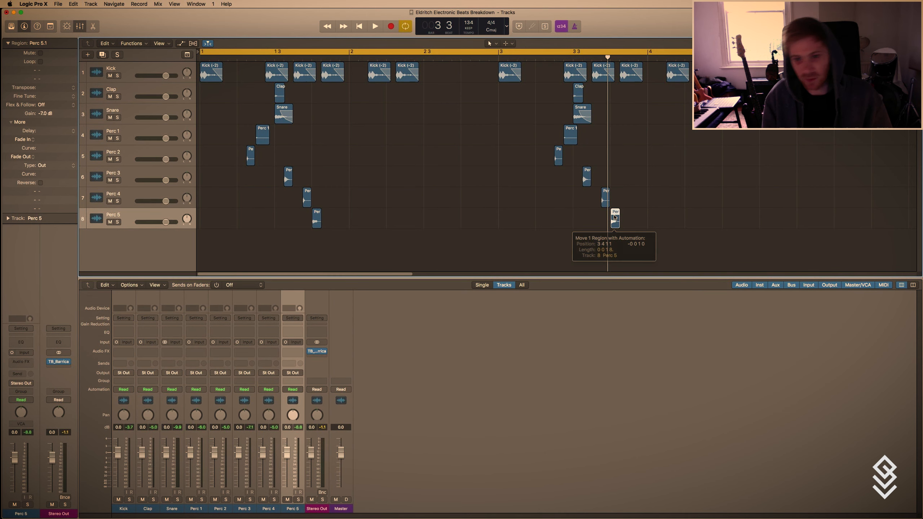
pyautogui.press('space')
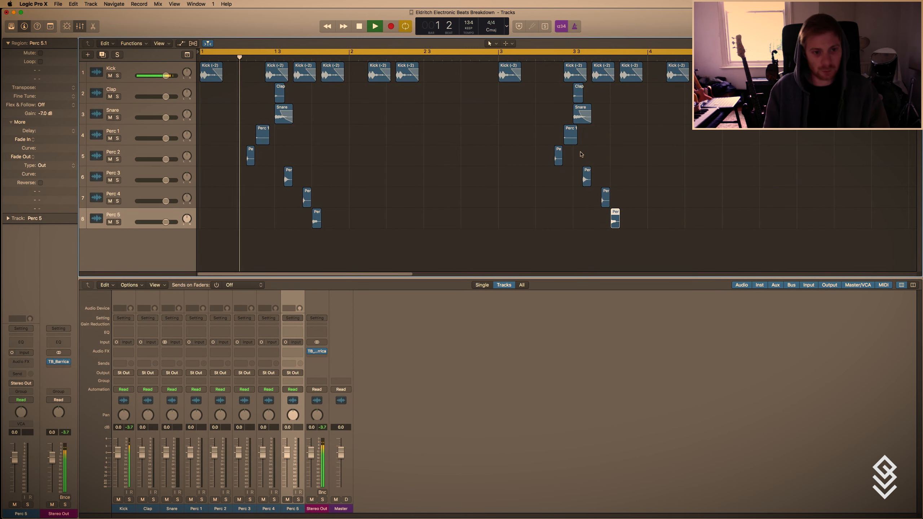
pyautogui.press('t')
pyautogui.press('t')
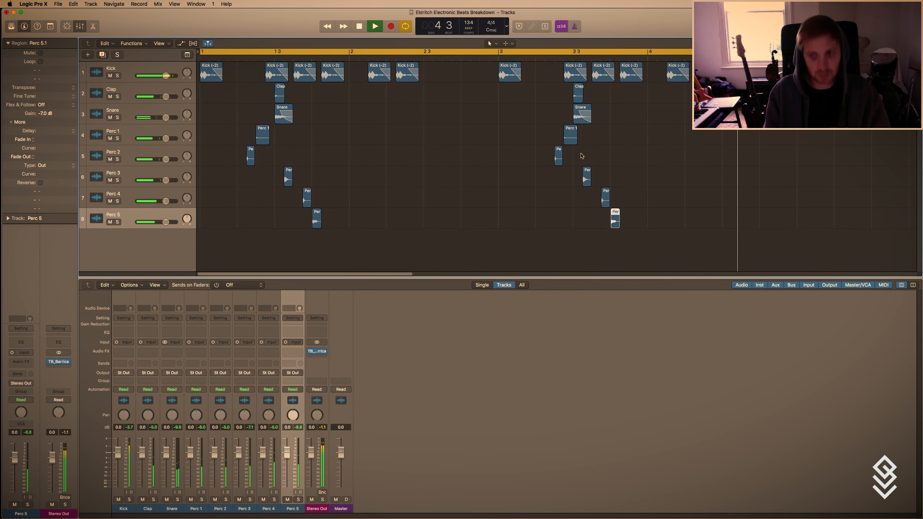
pyautogui.click(581, 156)
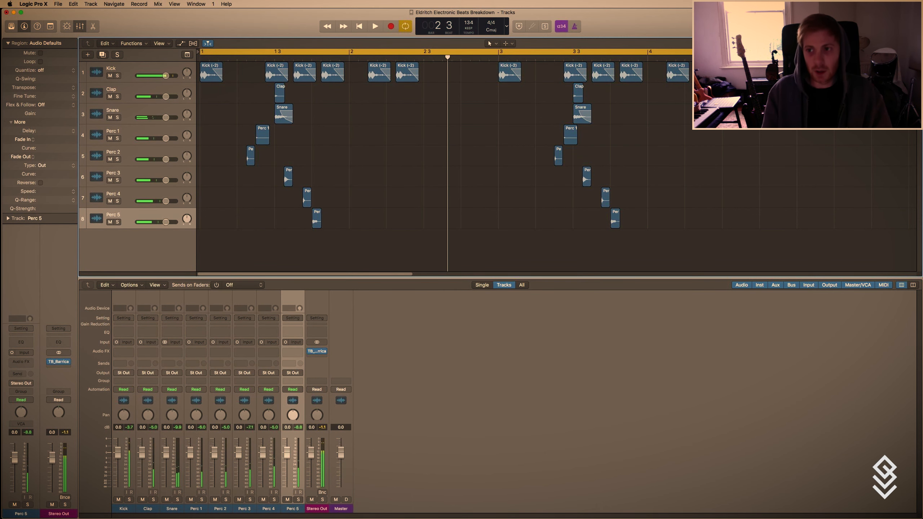
# Browse the hat samples and add Muggs Hat08.wav at bar 1 on a new track below Perc 5.
pyautogui.press('f')
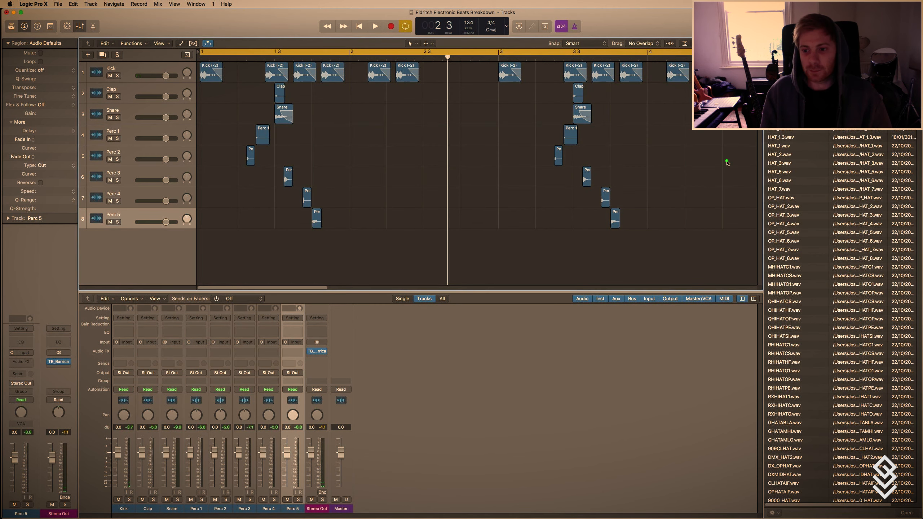
pyautogui.click(780, 163)
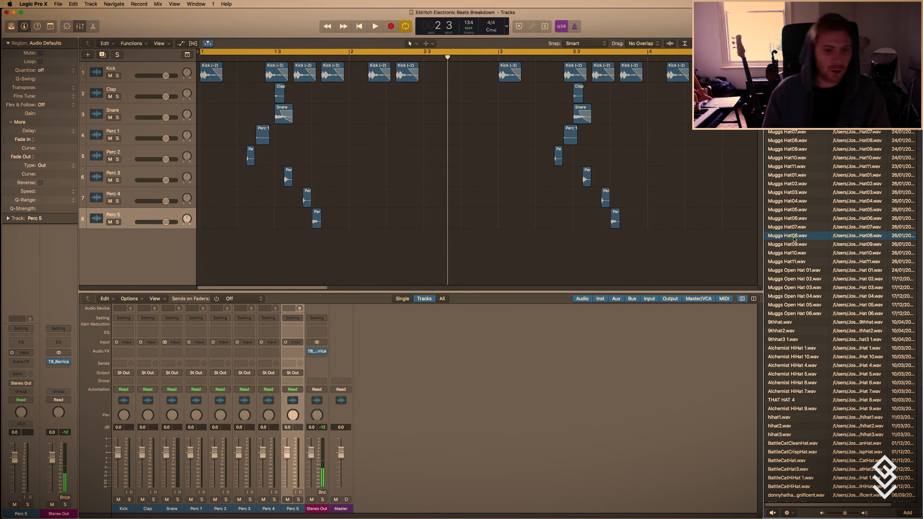
pyautogui.moveTo(794, 236); pyautogui.dragTo(113, 267)
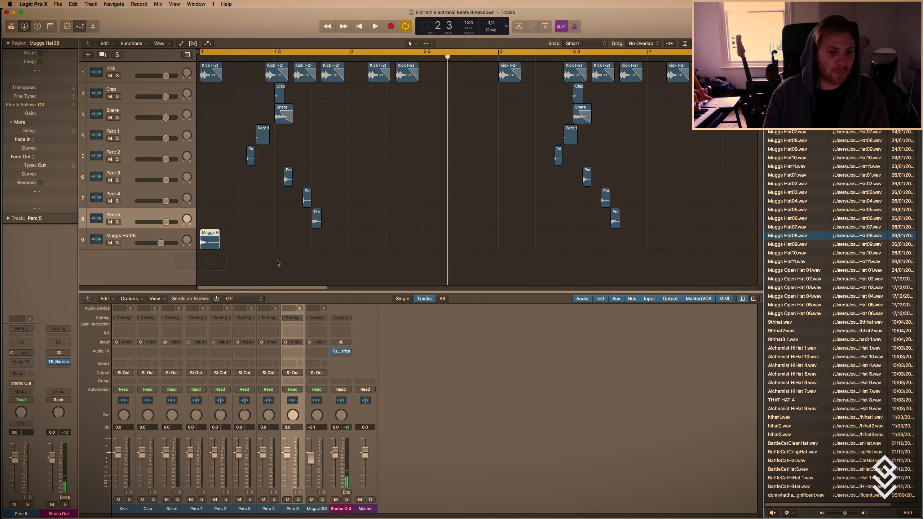
pyautogui.click(278, 259)
# Shorten the Muggs Hat08 region and copy it onto every beat of bars 1 to 4.
pyautogui.press('t')
pyautogui.click(148, 180)
pyautogui.moveTo(217, 244); pyautogui.dragTo(243, 247)
pyautogui.press('t')
pyautogui.press('t')
pyautogui.moveTo(242, 245); pyautogui.dragTo(278, 241)
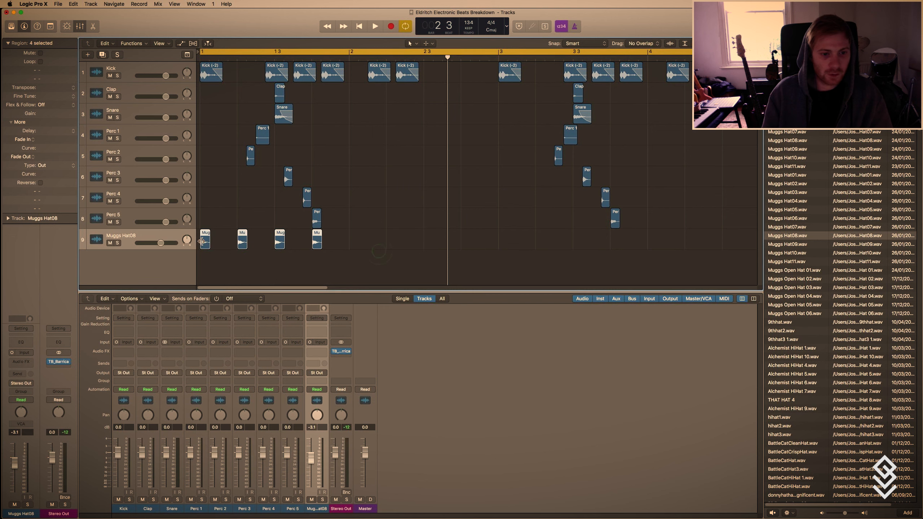
pyautogui.moveTo(205, 243); pyautogui.dragTo(354, 246)
pyautogui.moveTo(533, 257); pyautogui.dragTo(503, 245)
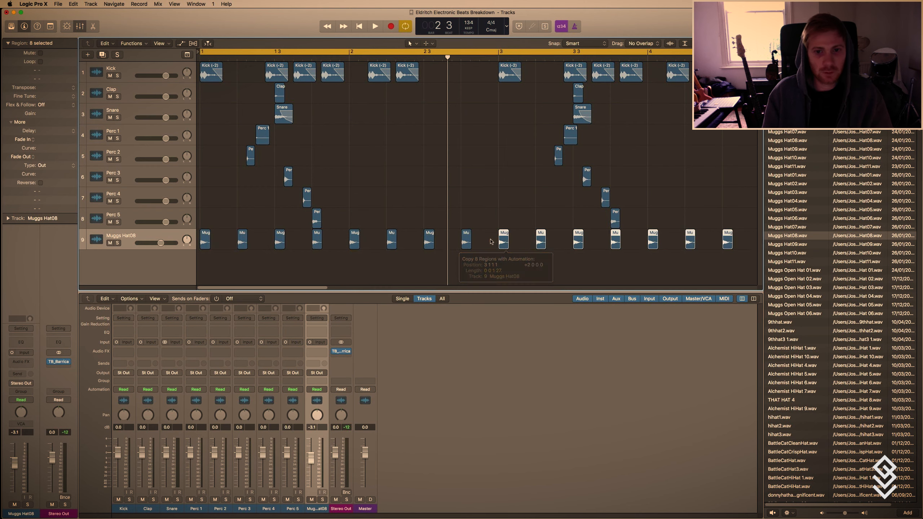
# Play the beat and lower the Muggs Hat08 track's volume to -5.6 dB.
pyautogui.press('space')
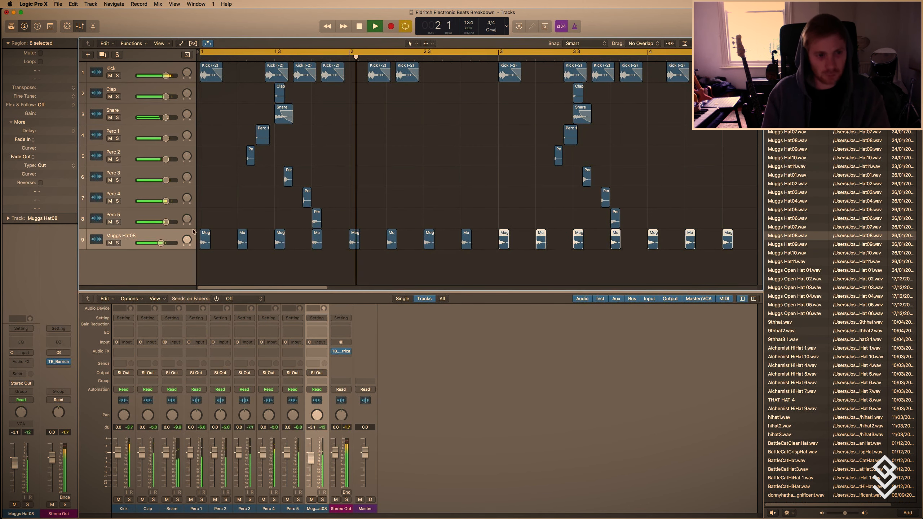
pyautogui.click(128, 238)
pyautogui.moveTo(12, 460); pyautogui.dragTo(12, 465)
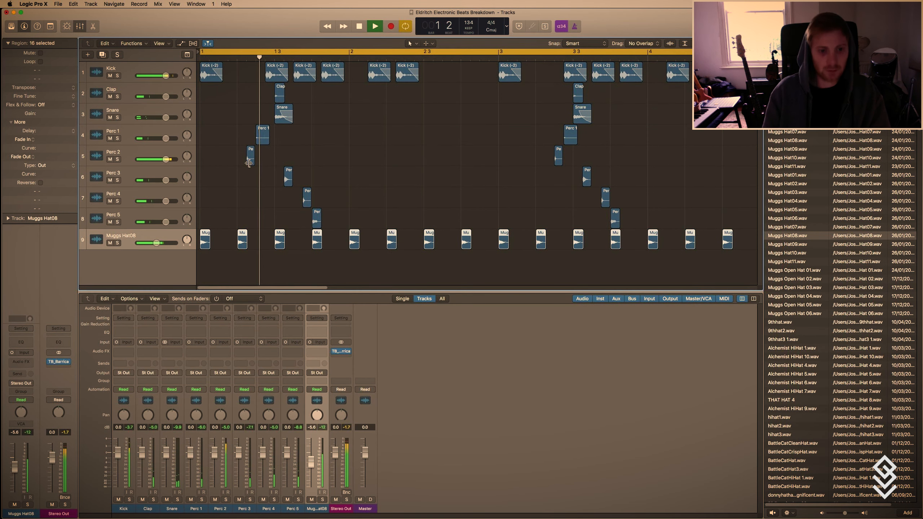
# Stop playback and copy the bar 3 Perc 4 and Perc 5 regions to the end of bar 4, at 4.4.3 and 4.4.4.
pyautogui.press('super+Up')
pyautogui.click(378, 166)
pyautogui.rightClick(378, 165)
pyautogui.press('Escape')
pyautogui.press('super+Left')
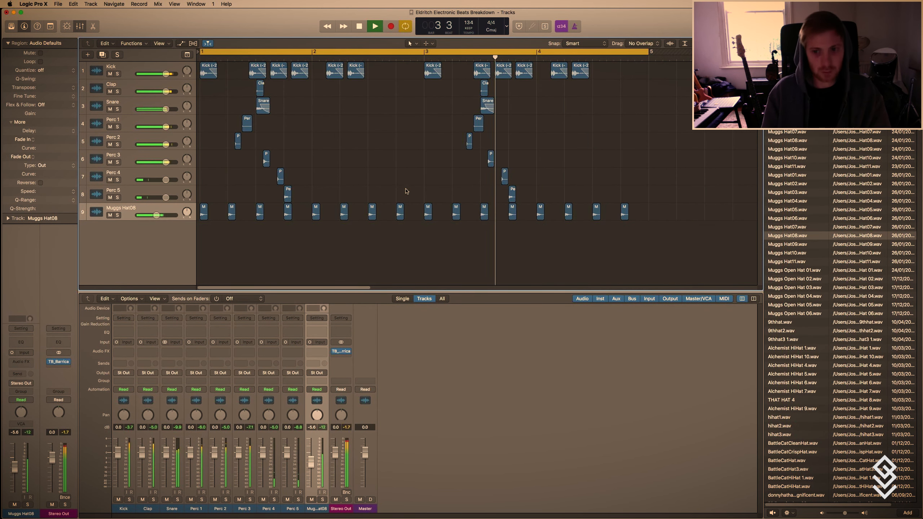
pyautogui.moveTo(543, 203); pyautogui.dragTo(503, 169)
pyautogui.press('space')
pyautogui.rightClick(503, 173)
pyautogui.press('Escape')
pyautogui.moveTo(502, 174); pyautogui.dragTo(638, 180)
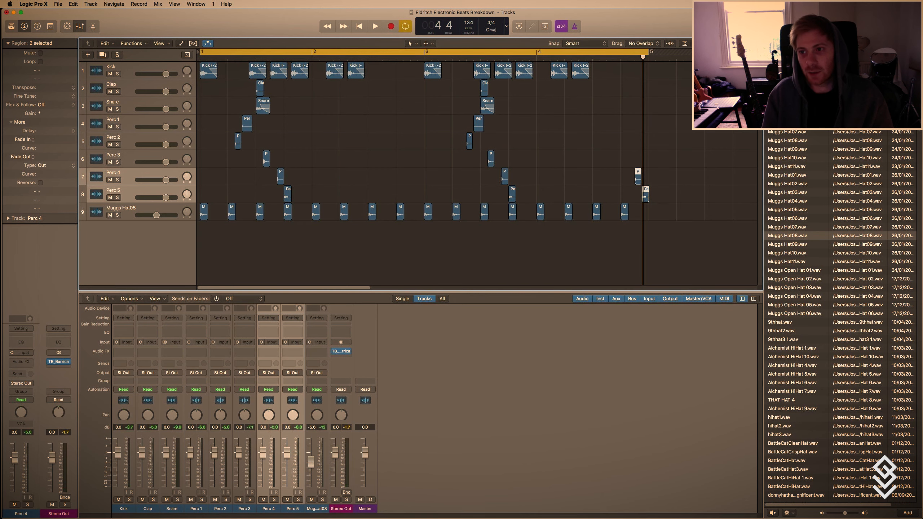
# List the project's region events and quantize the selected Perc 4 and Perc 5 copies at the end of bar 4 to 1/8 Triplet (1/12).
pyautogui.press('e')
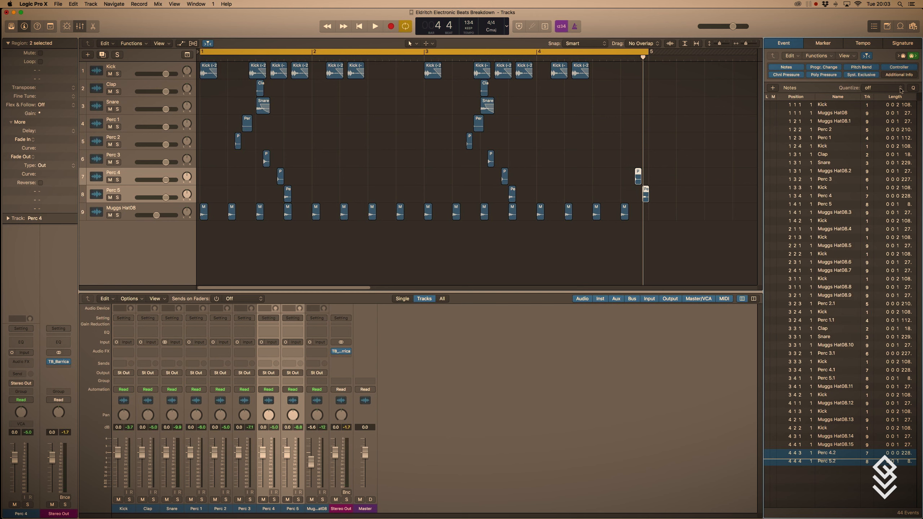
pyautogui.press('t')
pyautogui.press('t')
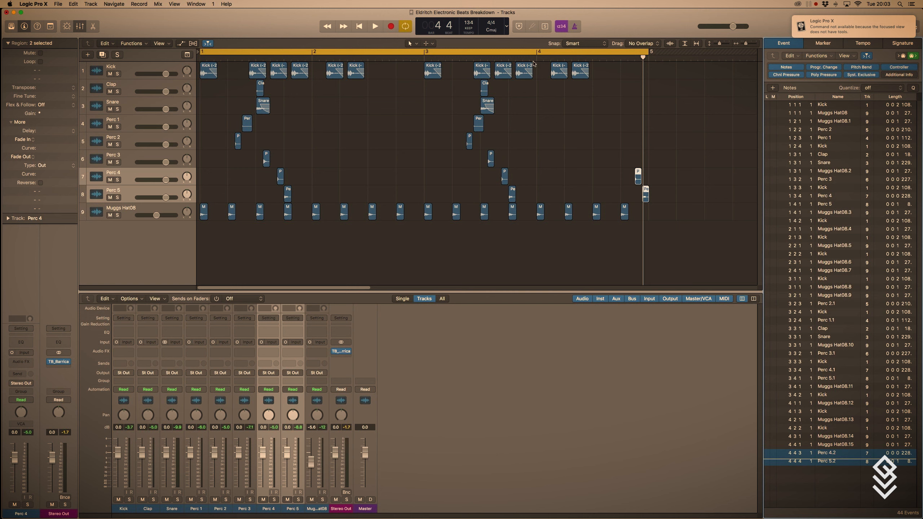
pyautogui.click(667, 217)
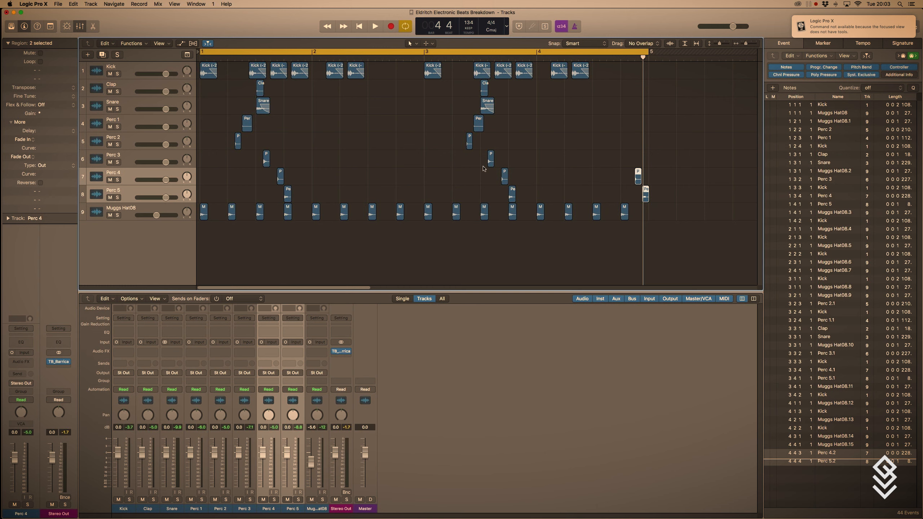
pyautogui.click(892, 88)
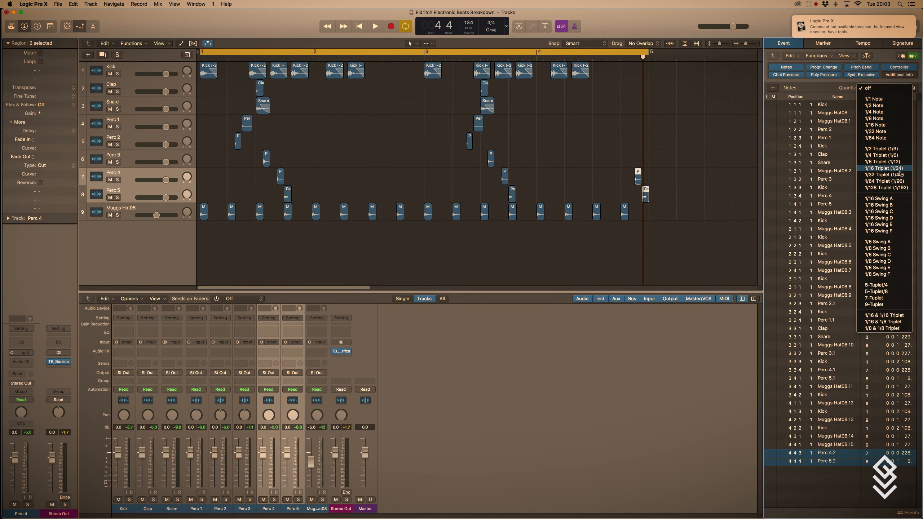
pyautogui.click(900, 163)
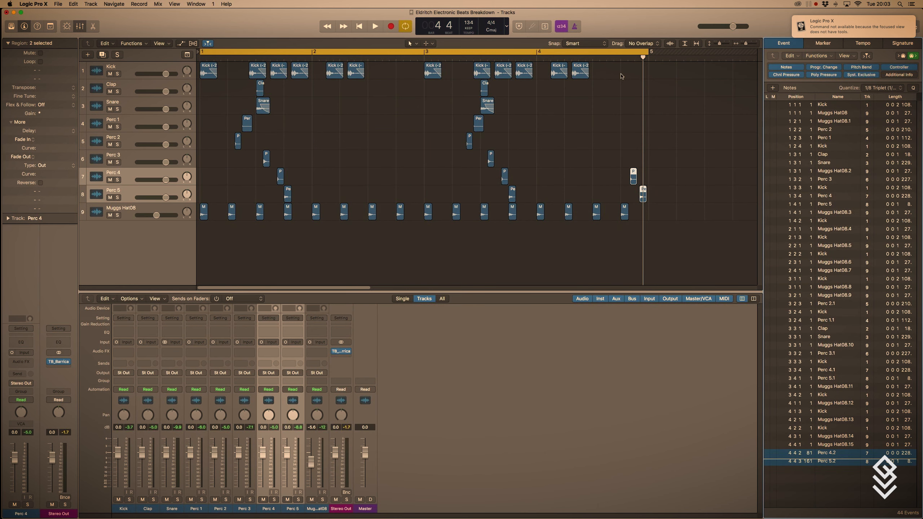
# Play back the beat to hear the quantized Perc 4 and Perc 5 hits at the end of bar 4, and stop.
pyautogui.press('space')
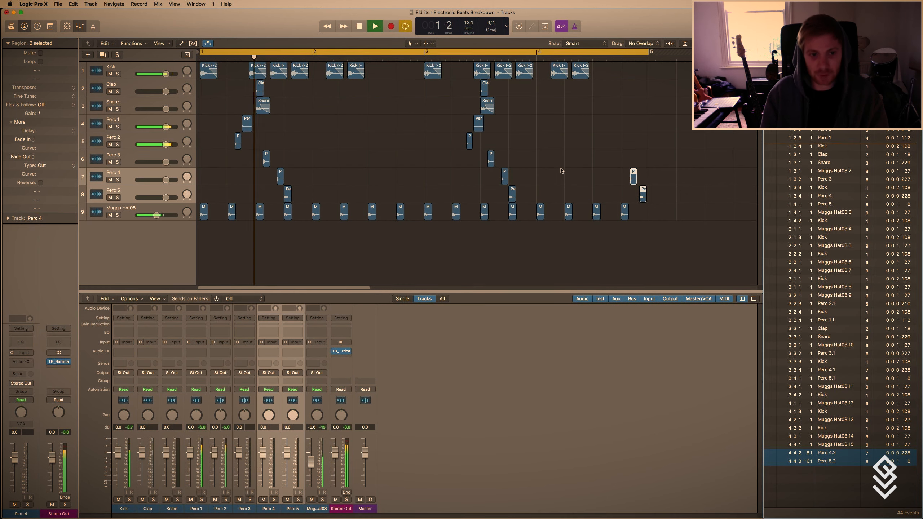
pyautogui.click(553, 178)
pyautogui.press('t')
pyautogui.press('t')
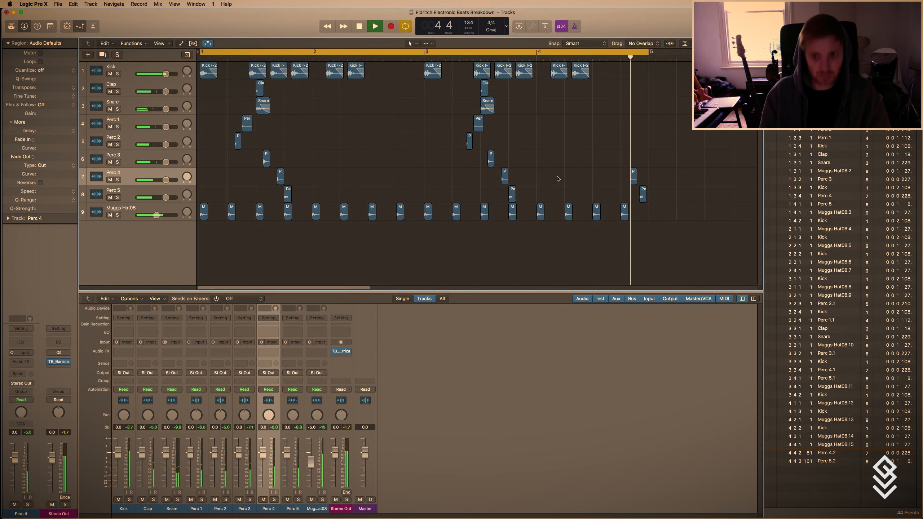
pyautogui.click(397, 183)
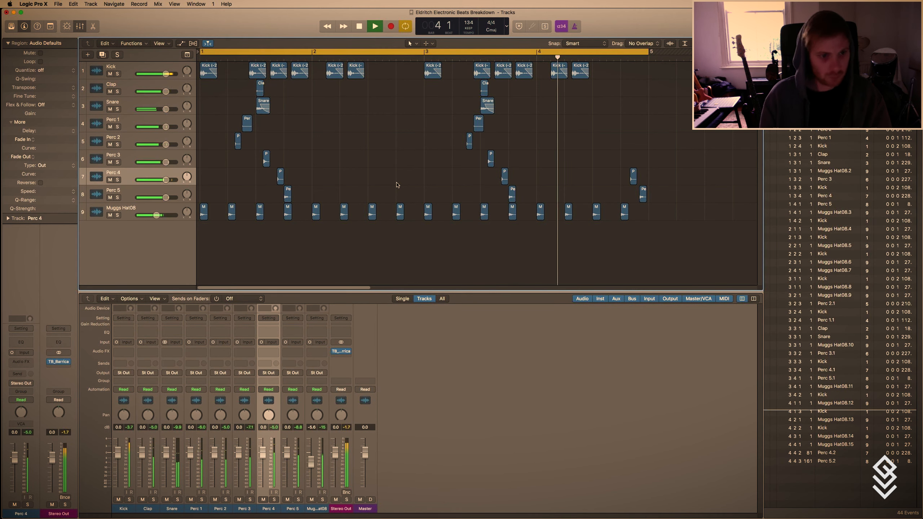
pyautogui.press('space')
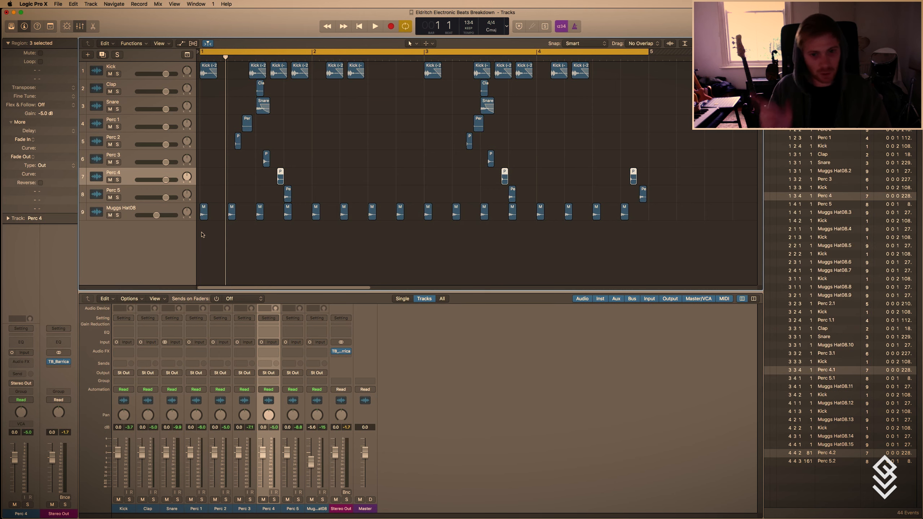
# Turn off cycle mode, place the playhead just before the bar 1 Perc 1 region and duplicate the Perc 1 track.
pyautogui.rightClick(203, 235)
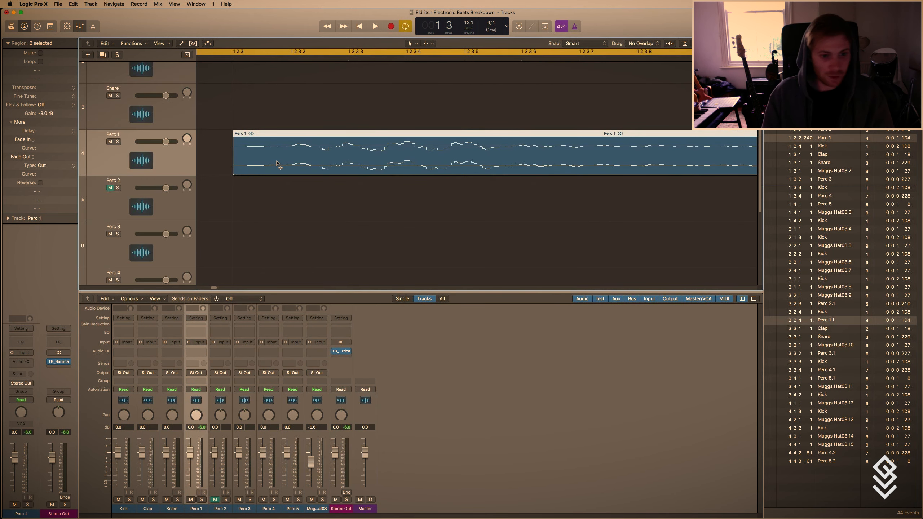
pyautogui.scroll(10, 276, 164)
pyautogui.rightClick(277, 164)
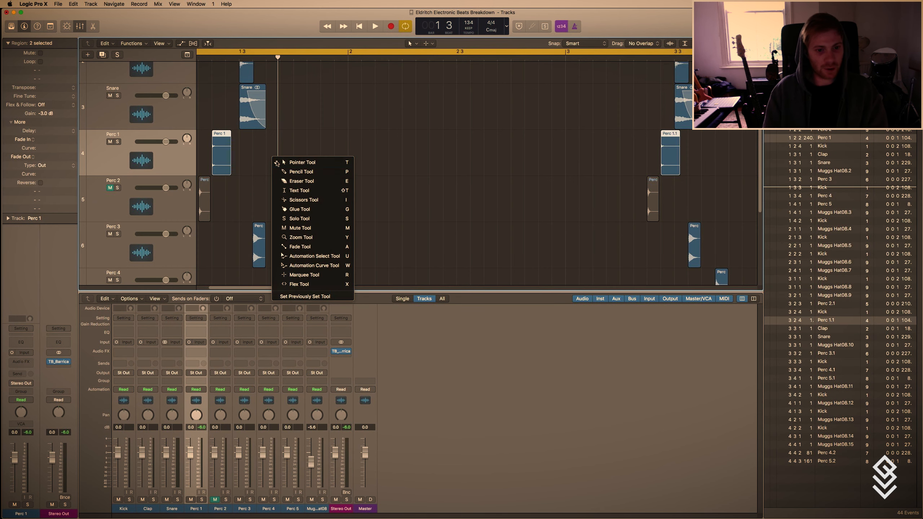
pyautogui.click(248, 93)
pyautogui.hscroll(-4, 249, 93)
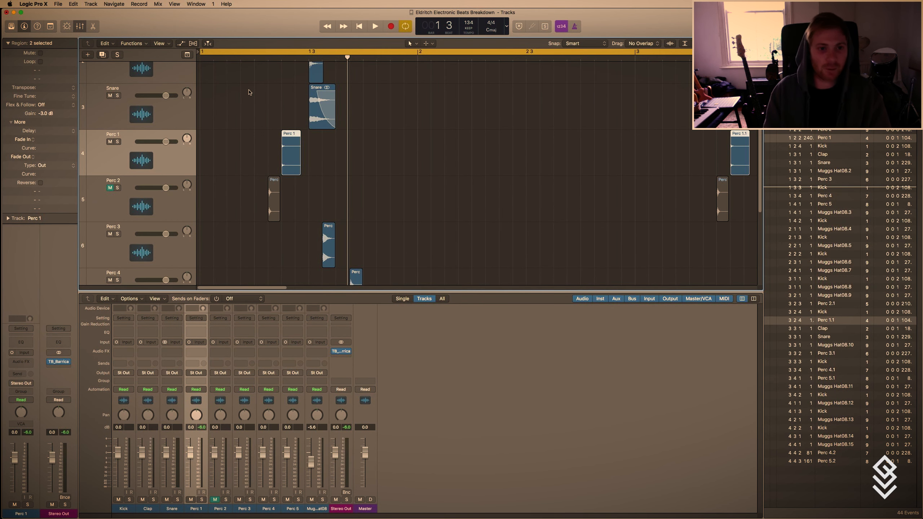
pyautogui.click(277, 50)
pyautogui.click(275, 56)
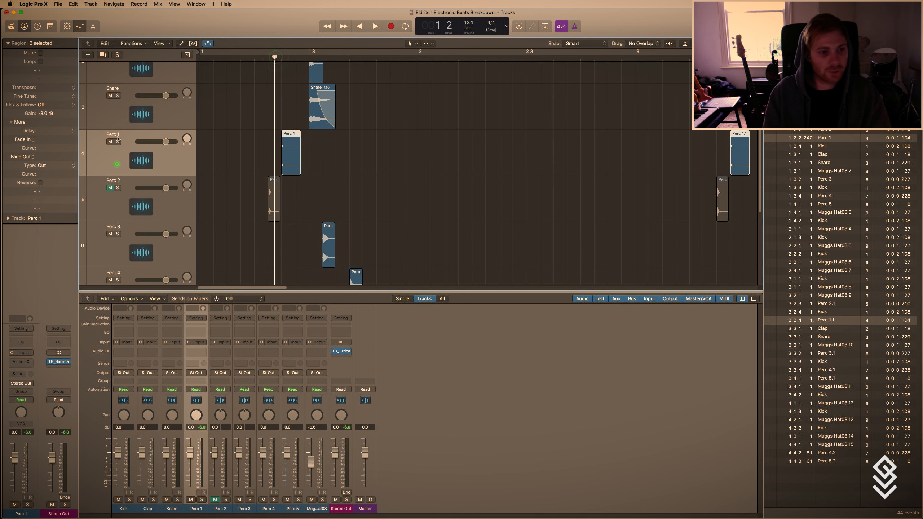
pyautogui.click(103, 54)
pyautogui.press('t')
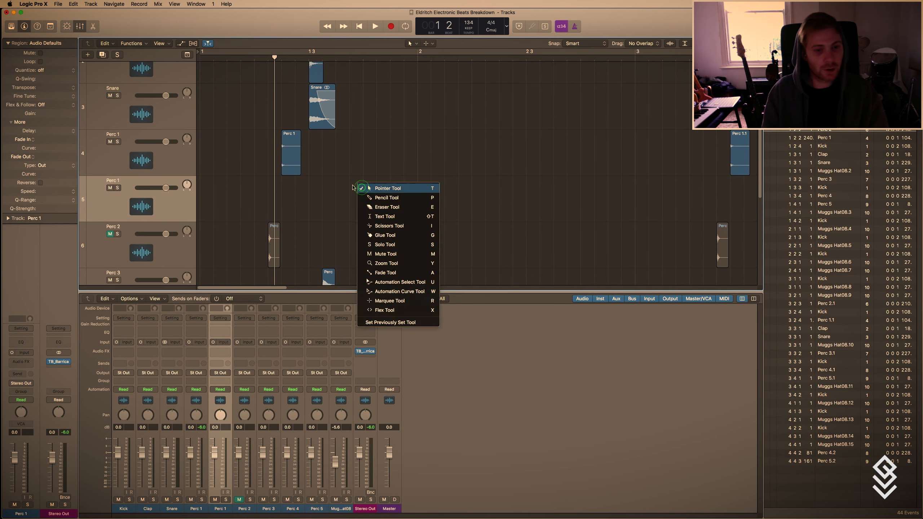
pyautogui.click(362, 189)
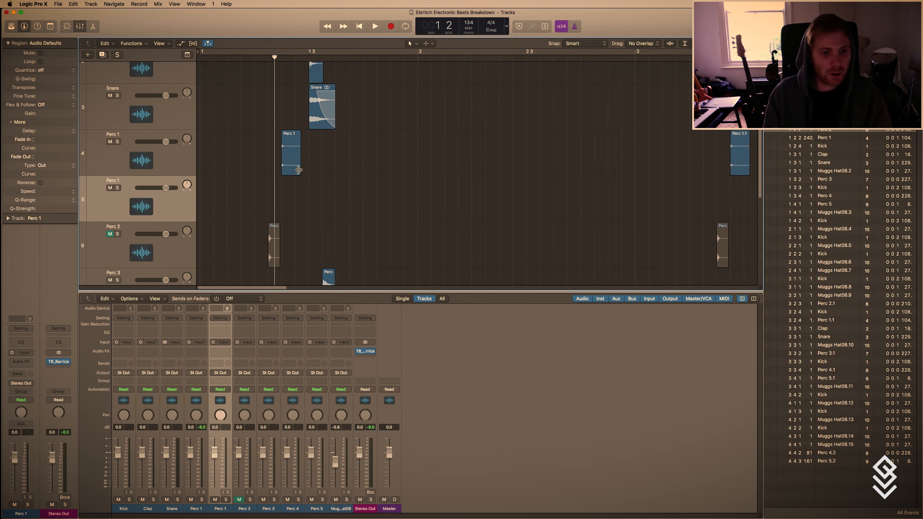
# Copy the bar 1 Perc 1 region to beat 4, shorten it and repeat it as eight evenly spaced hits across that beat.
pyautogui.moveTo(298, 170); pyautogui.dragTo(379, 160)
pyautogui.moveTo(402, 172)
pyautogui.mouseDown()
pyautogui.moveTo(366, 157)
pyautogui.moveTo(393, 159)
pyautogui.mouseUp()
pyautogui.moveTo(425, 169); pyautogui.dragTo(335, 153)
pyautogui.press('super+Left')
pyautogui.press('super+Right')
pyautogui.press('super+Right')
pyautogui.press('super+Right')
pyautogui.press('super+Right')
pyautogui.press('super+Left')
pyautogui.press('super+Left')
pyautogui.press('super+Left')
pyautogui.press('super+Left')
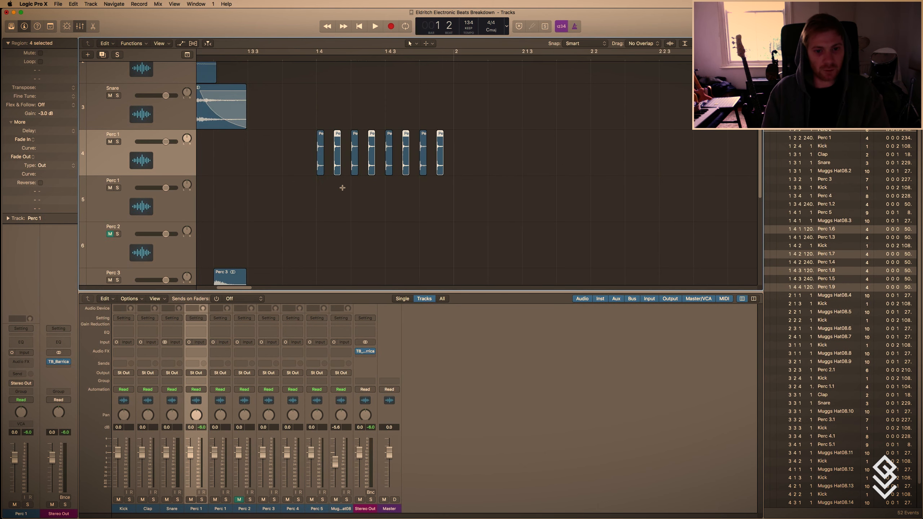
# Copy the eight beat 4 Perc 1 hits onto beat 1 of bar 2 and play back the roll.
pyautogui.press('super+Left')
pyautogui.press('t')
pyautogui.press('t')
pyautogui.moveTo(437, 182); pyautogui.dragTo(429, 153)
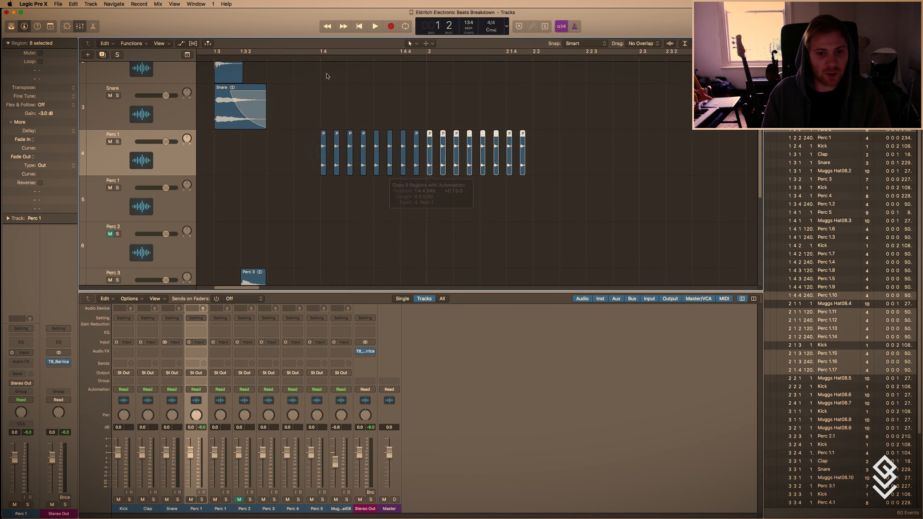
pyautogui.press('space')
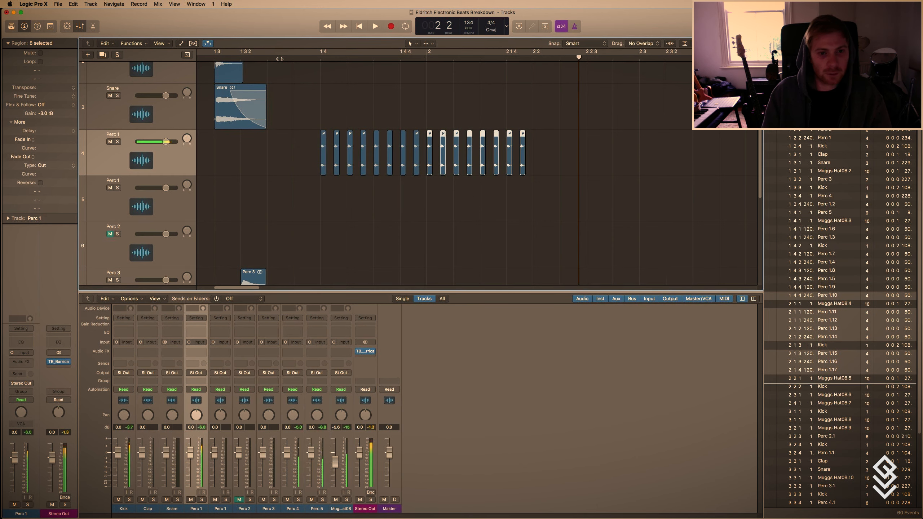
pyautogui.press('space')
# Shorten the eight Perc 1 hits on beat 4 of bar 1 and interleave copies between them to make sixteen.
pyautogui.moveTo(418, 185); pyautogui.dragTo(344, 168)
pyautogui.press('super+Left')
pyautogui.press('super+Right')
pyautogui.press('super+Right')
pyautogui.press('super+Right')
pyautogui.press('super+Right')
pyautogui.press('super+Right')
pyautogui.press('super+Right')
pyautogui.press('super+Right')
pyautogui.press('super+Right')
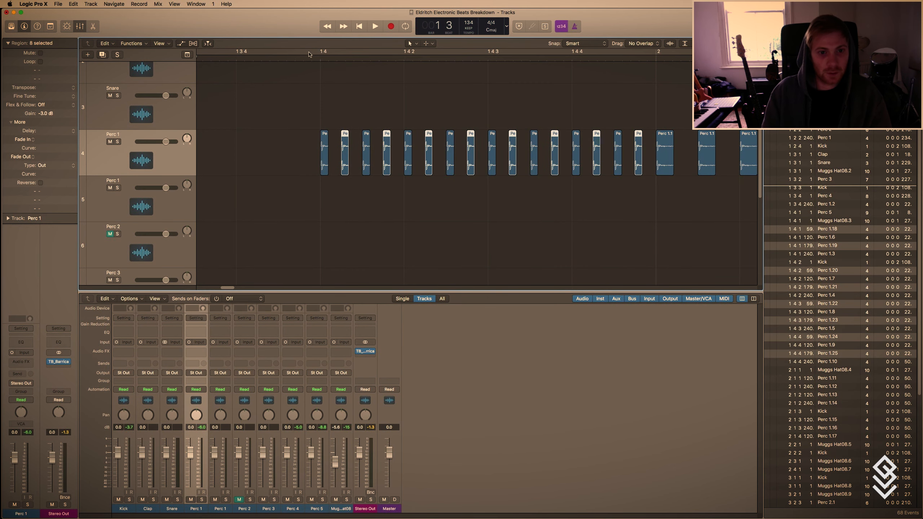
# Play back the doubled Perc 1 roll, stop and return the playhead to beat 4 of bar 1.
pyautogui.click(306, 58)
pyautogui.press('space')
pyautogui.press('super+Left')
pyautogui.press('super+Left')
pyautogui.press('super+Left')
pyautogui.press('super+Left')
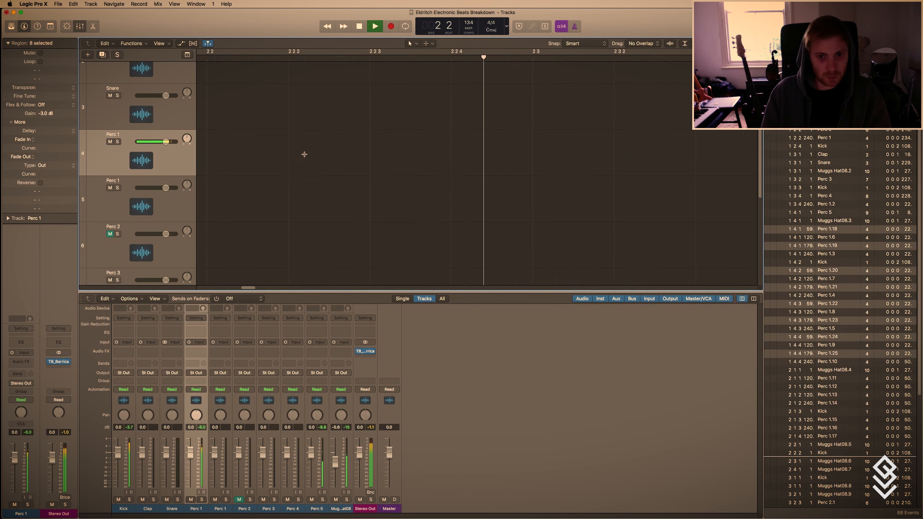
pyautogui.press('space')
pyautogui.press('t')
pyautogui.press('t')
pyautogui.click(241, 61)
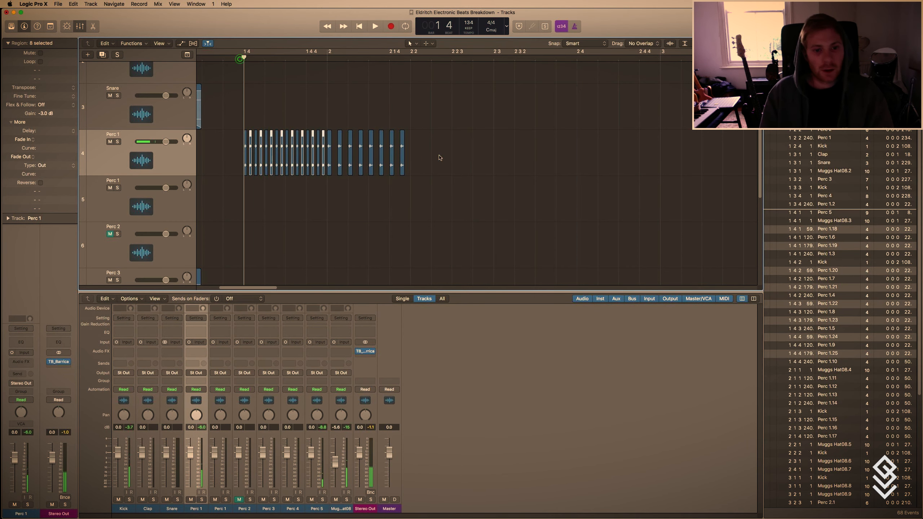
# Copy the last Perc 1 hit of the roll 120 ticks later, onto beat 2 of bar 2.
pyautogui.moveTo(402, 144); pyautogui.dragTo(412, 144)
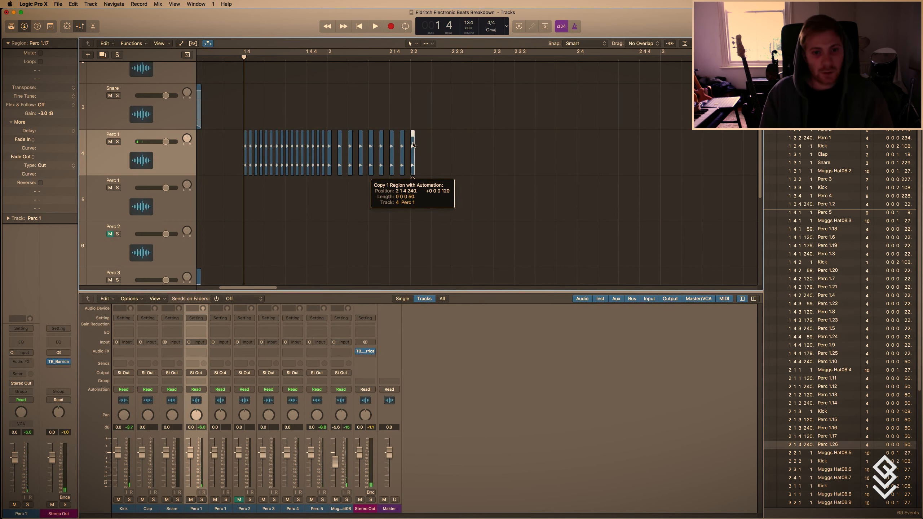
pyautogui.press('super+Right')
# Add three more Perc 1 copies about a sixteenth note apart, around 2.2.2, 2.2.3 and 2.2.4.
pyautogui.press('super+Right')
pyautogui.press('t')
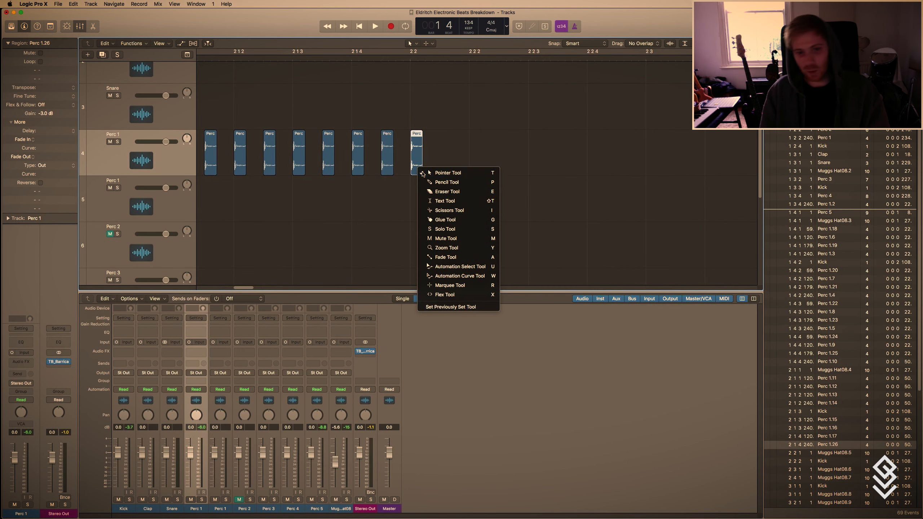
pyautogui.press('Escape')
pyautogui.press('super+Left')
pyautogui.press('t')
pyautogui.press('Escape')
pyautogui.press('super+Left')
pyautogui.press('super+Right')
pyautogui.press('t')
pyautogui.press('Escape')
pyautogui.moveTo(413, 153); pyautogui.dragTo(514, 157)
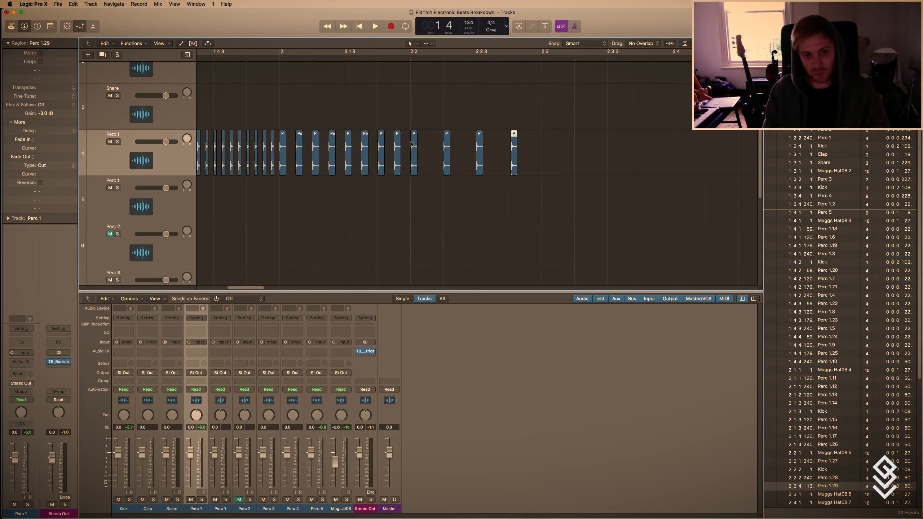
# Lengthen the four Perc 1 regions in beat 2 of bar 2 to about 80, 81, 157 and 176 ticks.
pyautogui.press('super+Right')
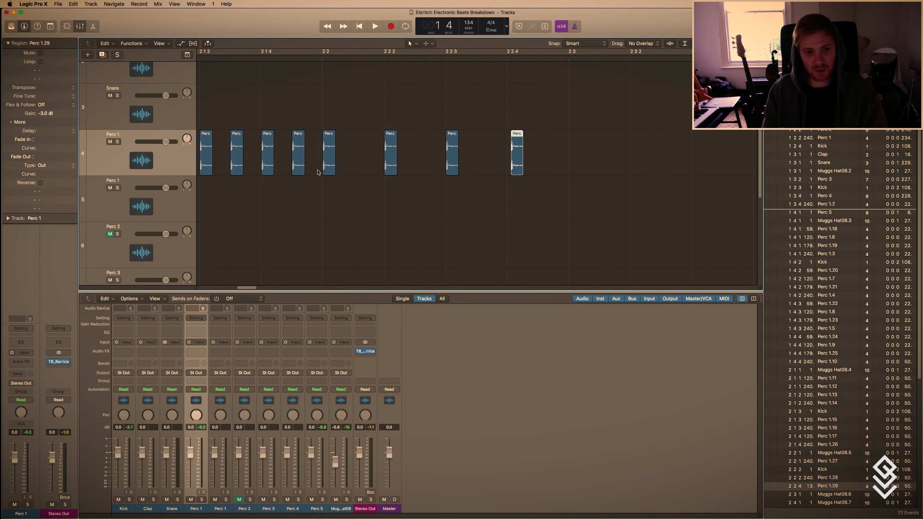
pyautogui.moveTo(331, 176); pyautogui.dragTo(554, 172)
pyautogui.click(396, 173)
pyautogui.click(456, 172)
# Play back the Perc 1 roll with its lengthened ending in bar 2 and stop.
pyautogui.doubleClick(202, 58)
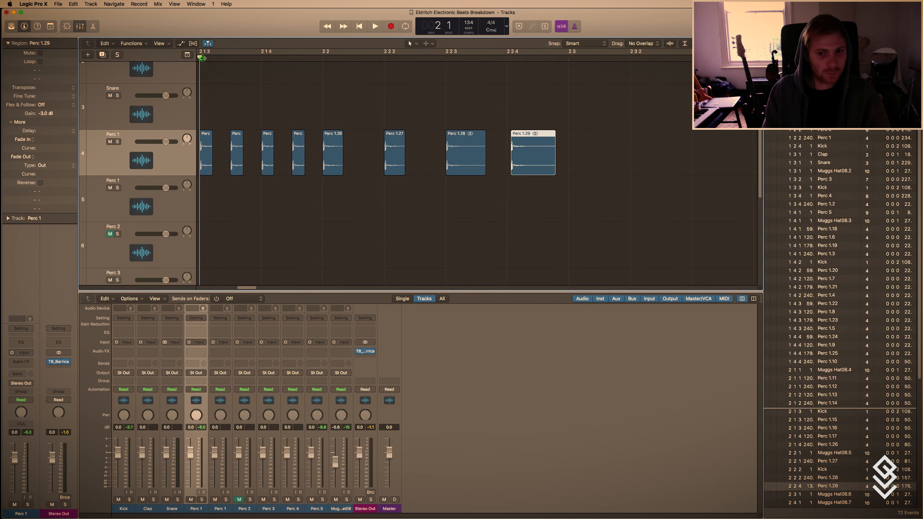
pyautogui.scroll(-10, 256, 166)
pyautogui.press('space')
pyautogui.hscroll(-5, 257, 166)
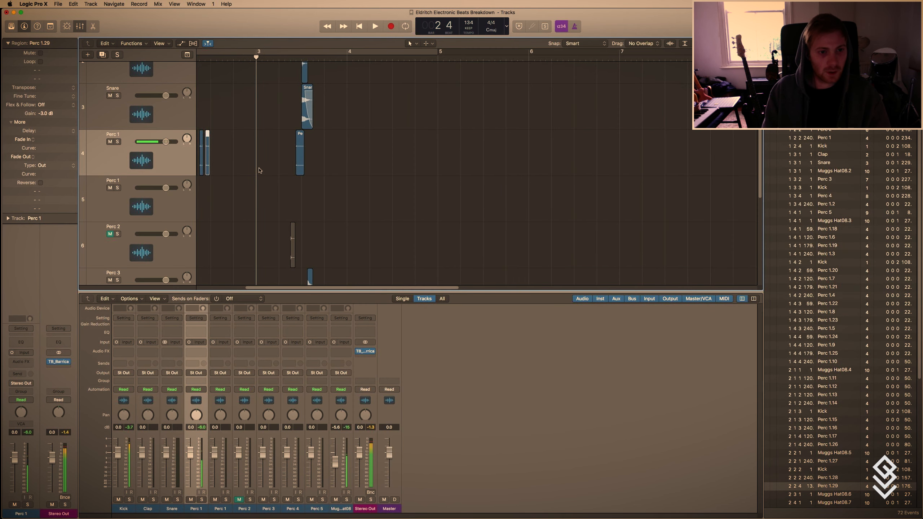
pyautogui.doubleClick(286, 59)
pyautogui.scroll(5, 322, 95)
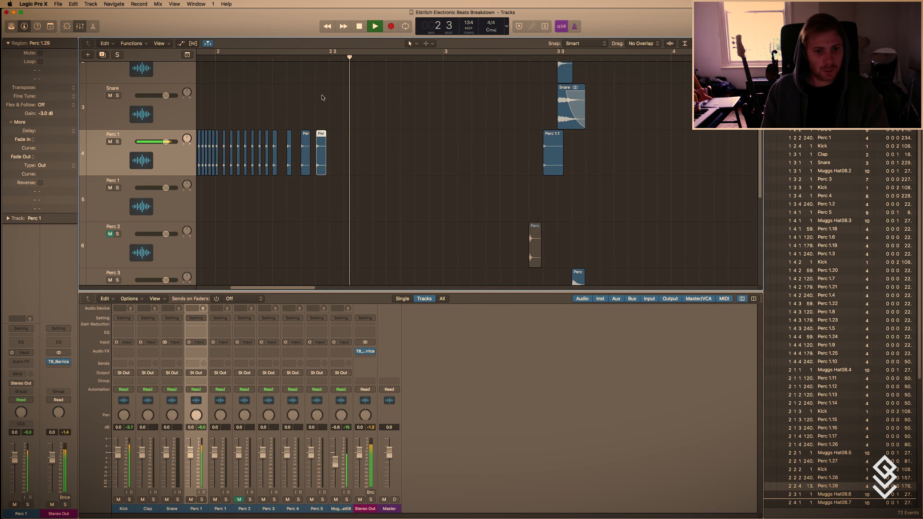
pyautogui.press('space')
# Copy the last three Perc 1 regions to 2.3.1, lengthen the first to about 161 ticks and quantize the copies to eighth-note triplets.
pyautogui.click(343, 174)
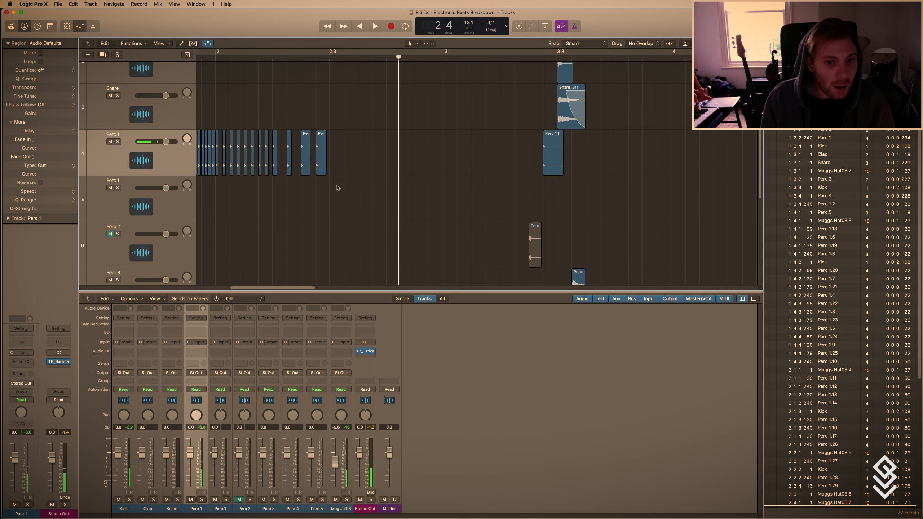
pyautogui.moveTo(337, 184); pyautogui.dragTo(334, 150)
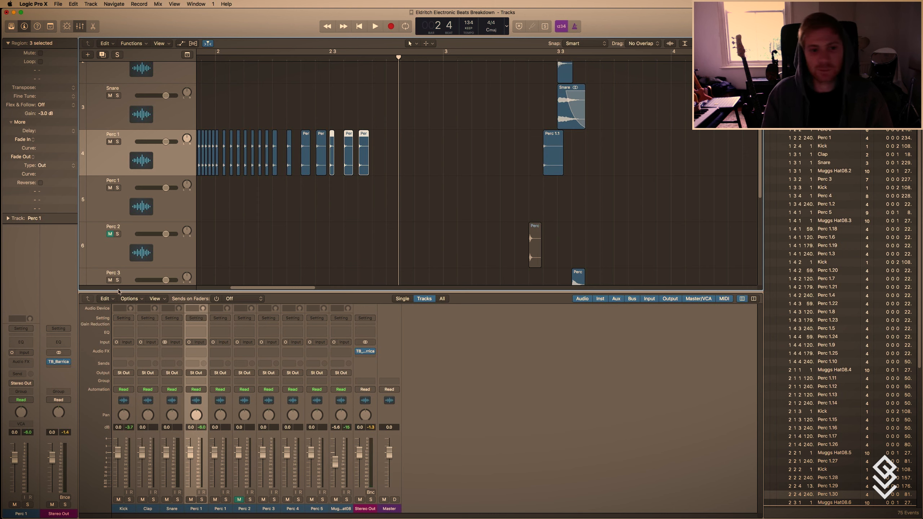
pyautogui.click(328, 179)
pyautogui.moveTo(333, 173); pyautogui.dragTo(336, 156)
pyautogui.click(836, 69)
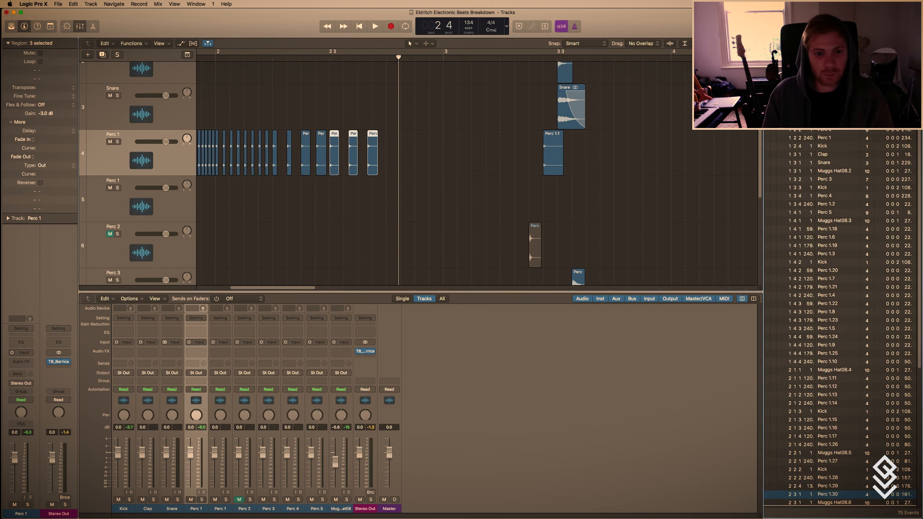
# Copy the three triplet-spaced Perc 1 regions from beat 3 onto beat 4 of bar 2.
pyautogui.moveTo(335, 141); pyautogui.dragTo(391, 150)
pyautogui.click(388, 199)
pyautogui.press('t')
pyautogui.press('Escape')
# Play back bar 2 to hear the Perc 1 roll slowing into triplets, and stop.
pyautogui.click(274, 59)
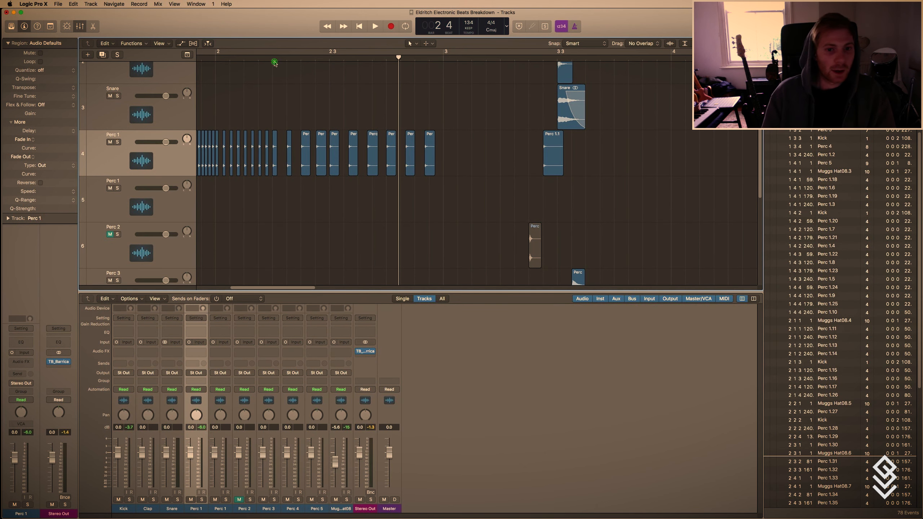
pyautogui.press('t')
pyautogui.press('Escape')
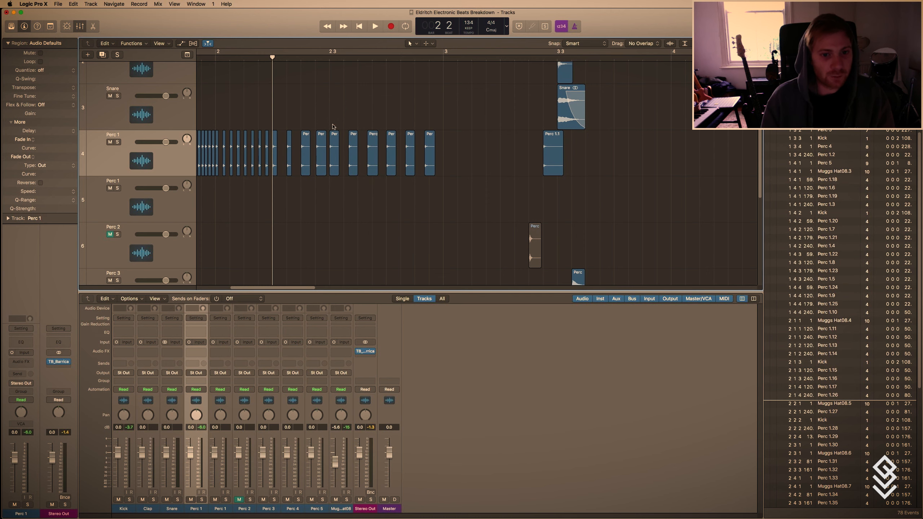
pyautogui.click(334, 142)
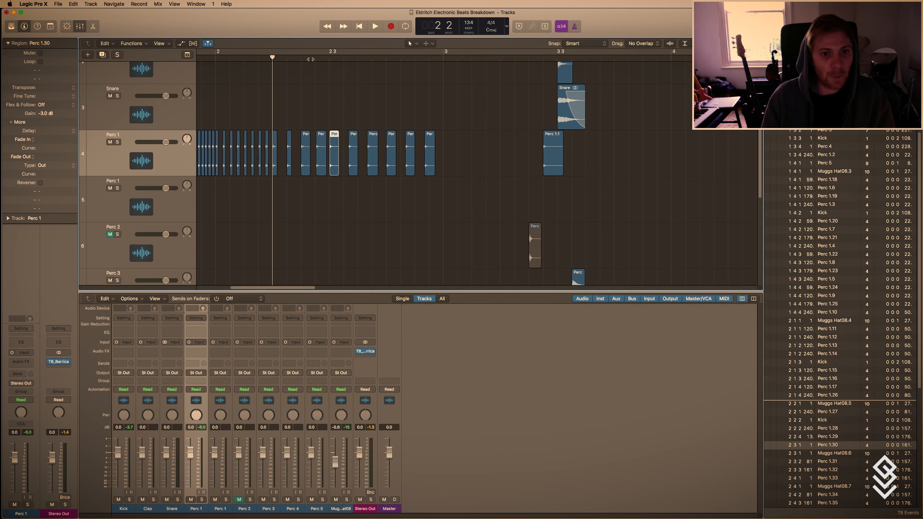
pyautogui.moveTo(310, 59); pyautogui.dragTo(329, 59)
pyautogui.press('super+Left')
pyautogui.press('super+Left')
pyautogui.press('super+Left')
pyautogui.press('super+Left')
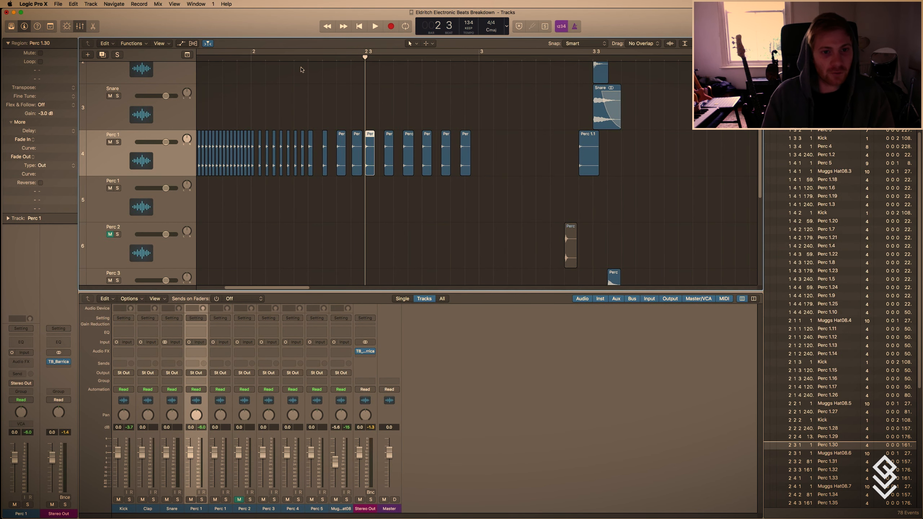
pyautogui.click(290, 58)
pyautogui.press('space')
pyautogui.press('space')
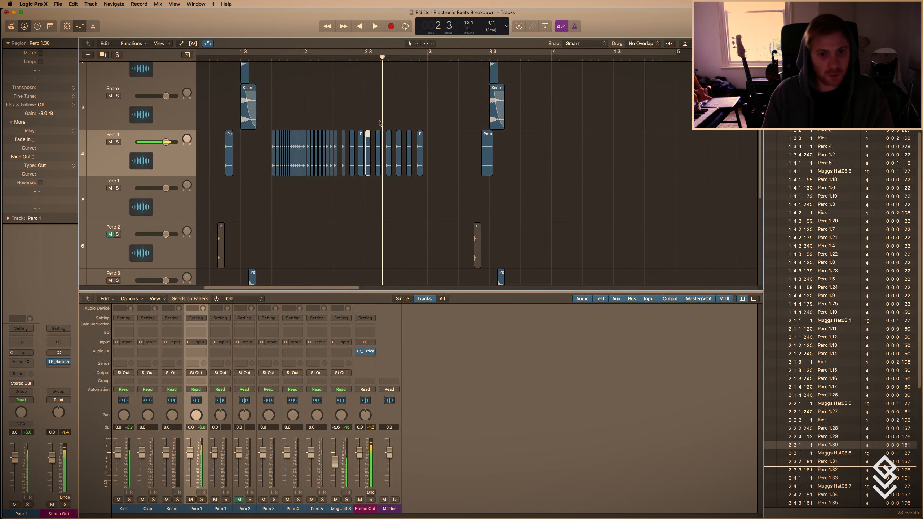
# Transpose the final Perc 1 regions in bar 2 progressively lower, with Perc 1.33 at -6 and Perc 1.34 at -8.
pyautogui.press('super+Right')
pyautogui.press('super+Right')
pyautogui.press('super+Right')
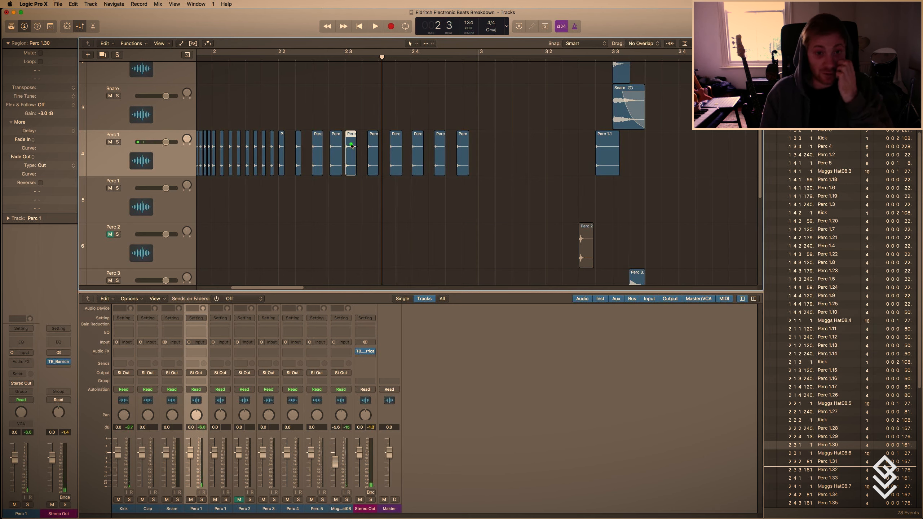
pyautogui.click(370, 151)
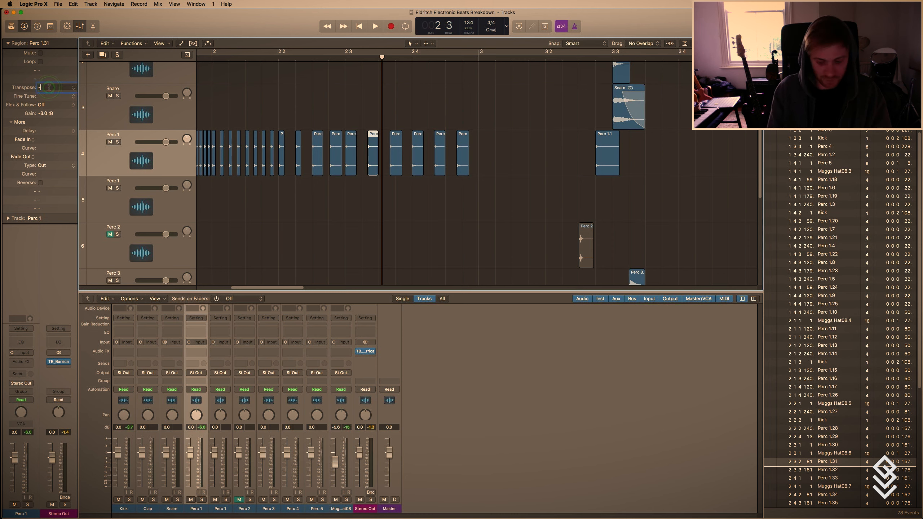
pyautogui.click(393, 155)
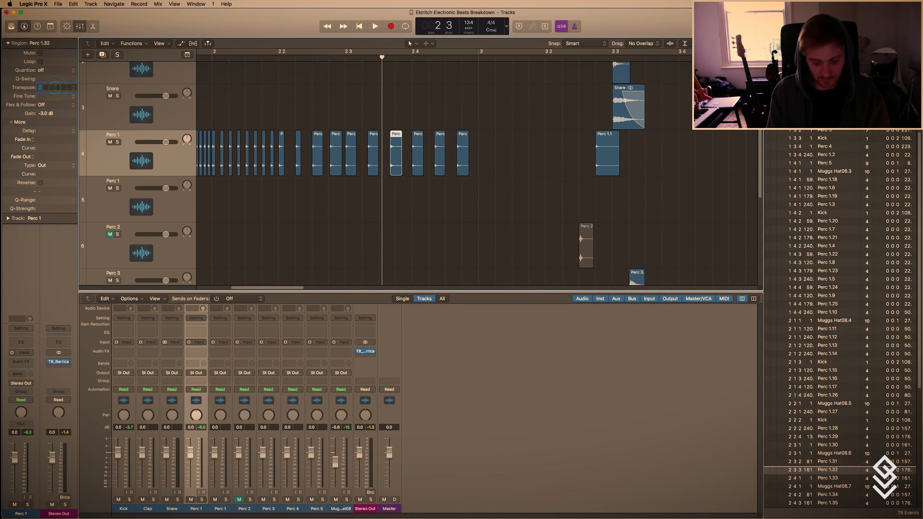
pyautogui.click(417, 149)
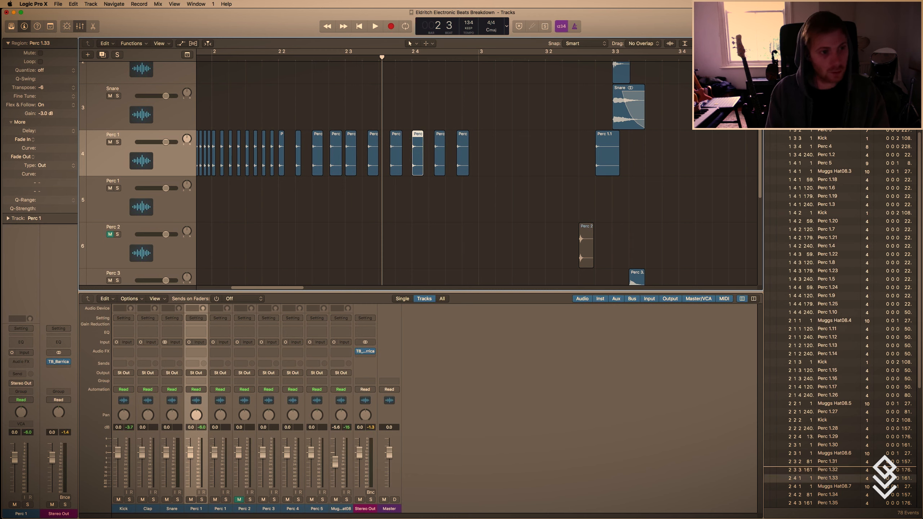
pyautogui.click(434, 150)
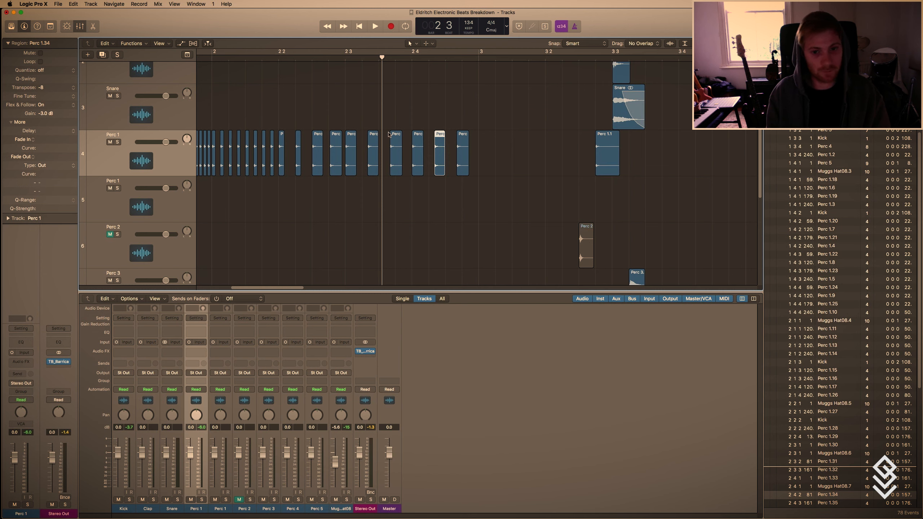
pyautogui.click(458, 143)
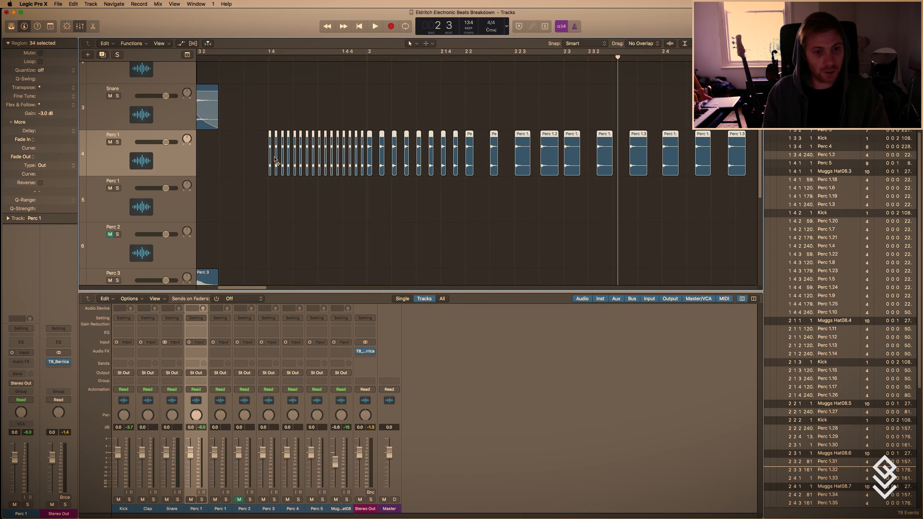
# Bounce all the Perc 1 roll regions in place as Perc 1_bip on a new track, muting the source and including the audio tail.
pyautogui.press('super+Down')
pyautogui.press('super+Right')
pyautogui.press('super+Right')
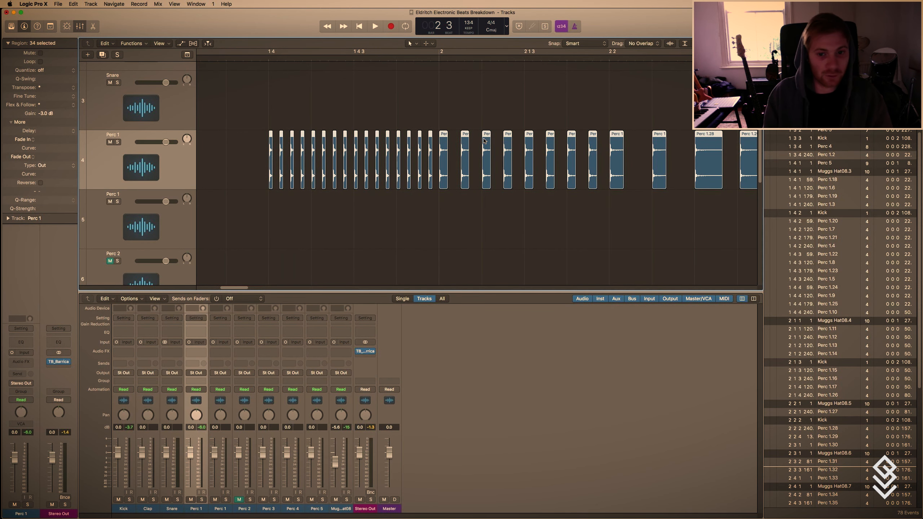
pyautogui.rightClick(713, 135)
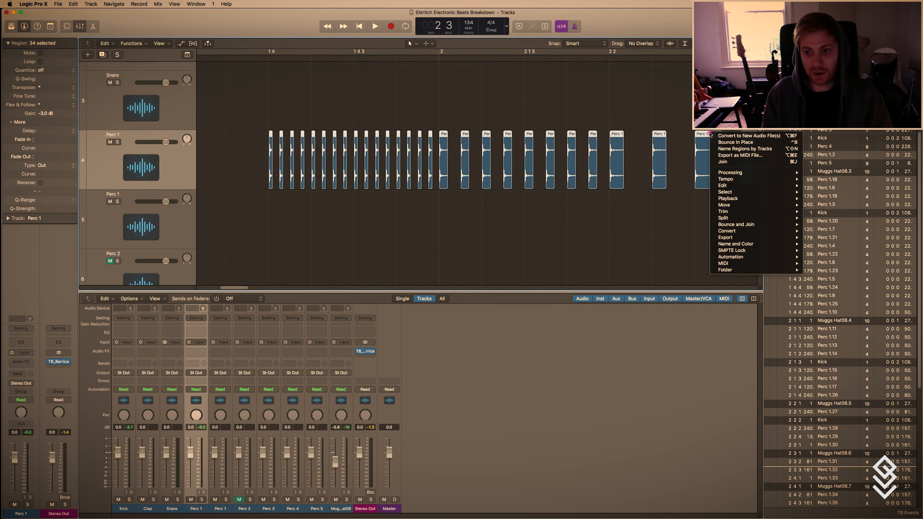
pyautogui.click(748, 142)
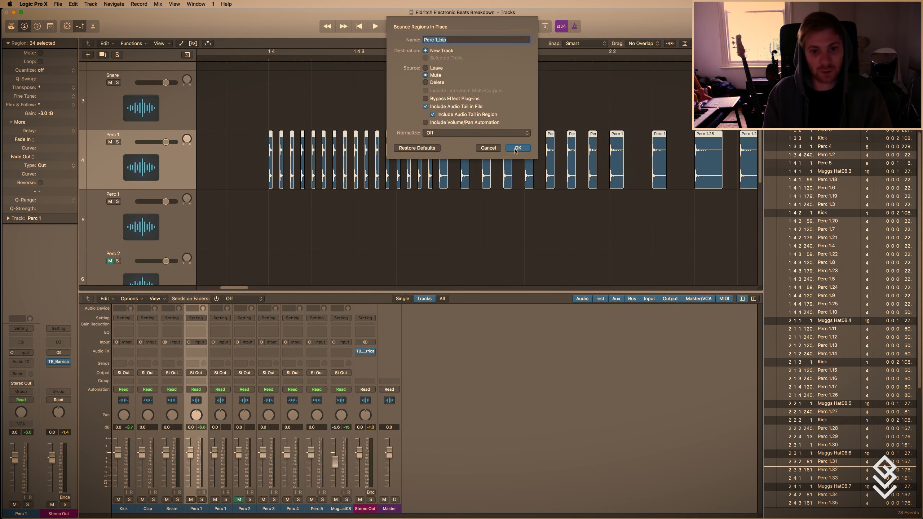
pyautogui.click(515, 150)
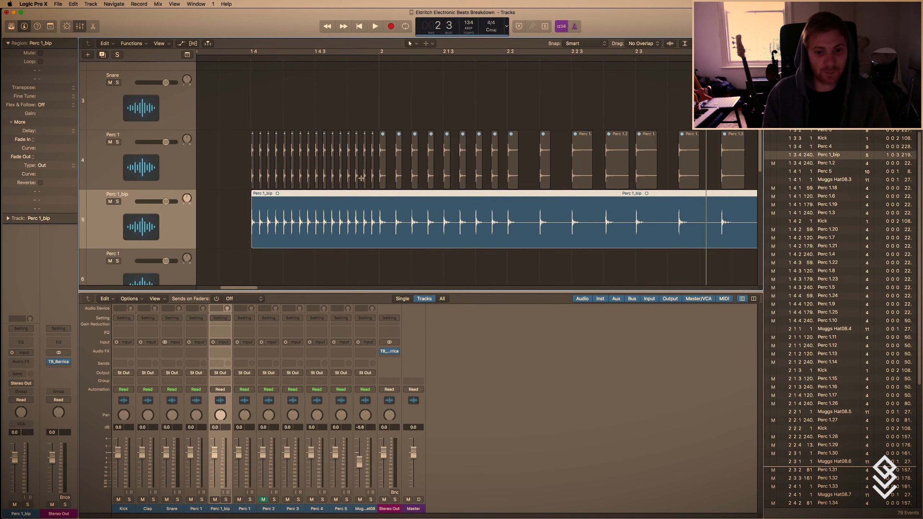
# Add a fade-in of about 1052 to the start of the Perc 1_bip region and bend its curve to about 73.
pyautogui.press('super+Left')
pyautogui.press('super+Left')
pyautogui.press('super+Left')
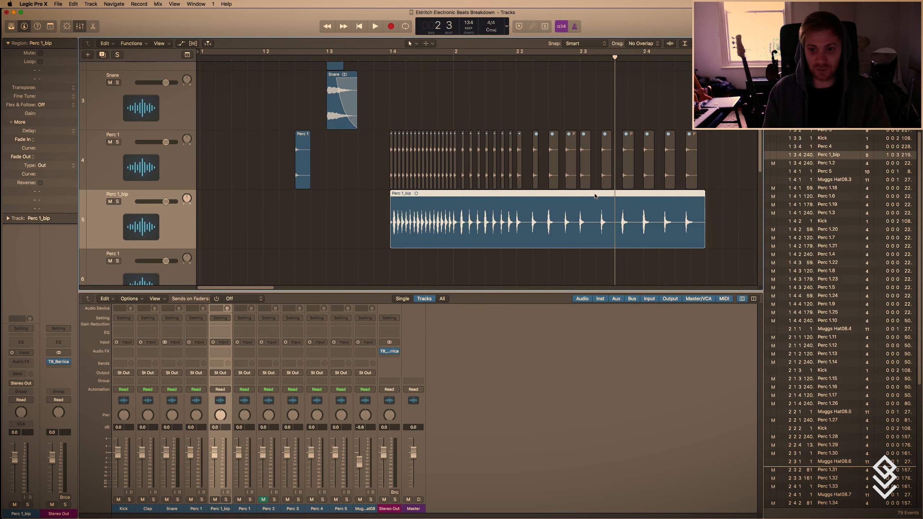
pyautogui.hscroll(1, 426, 205)
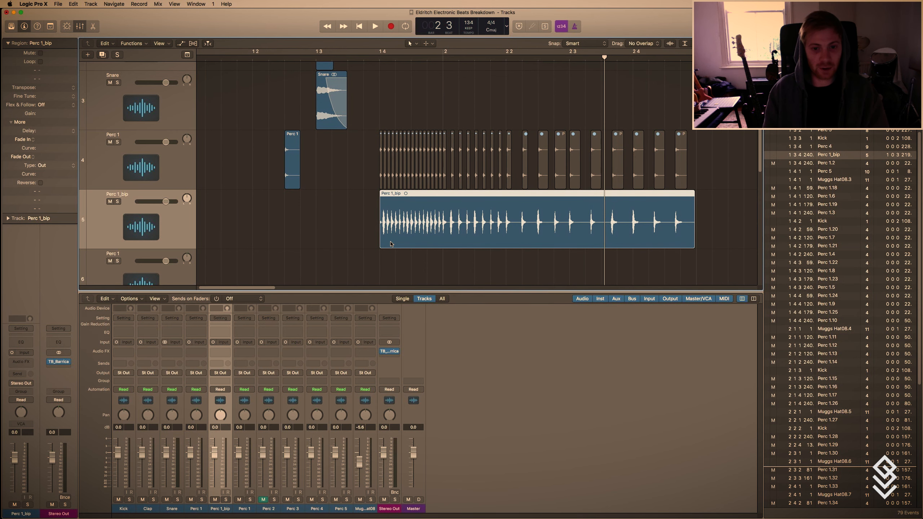
pyautogui.moveTo(401, 235); pyautogui.dragTo(530, 235)
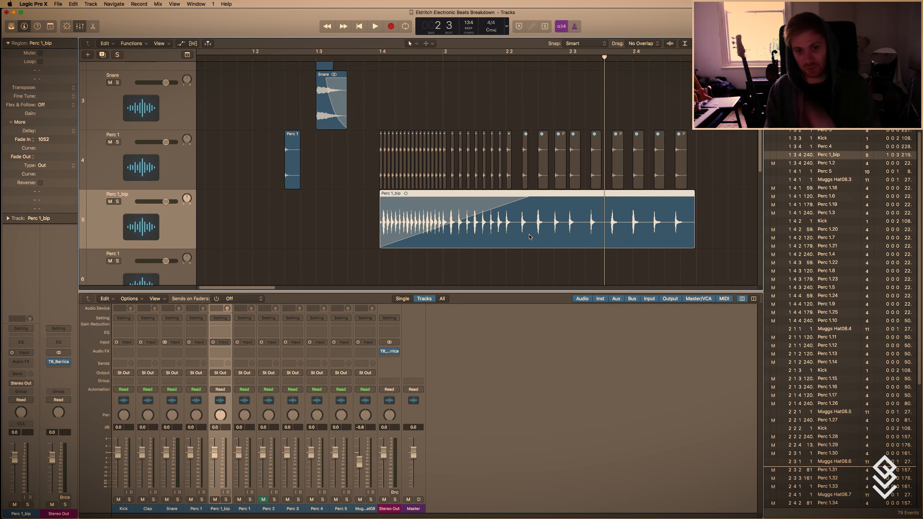
pyautogui.moveTo(422, 224); pyautogui.dragTo(424, 218)
# Switch the Perc 1_bip fade to Speed Up and shorten it to about 700 with a curve of about 60.
pyautogui.rightClick(426, 220)
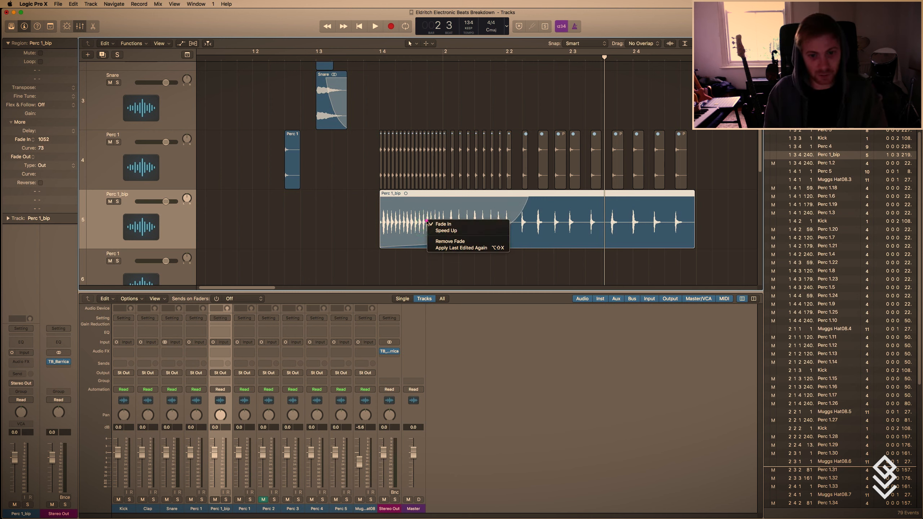
pyautogui.click(455, 231)
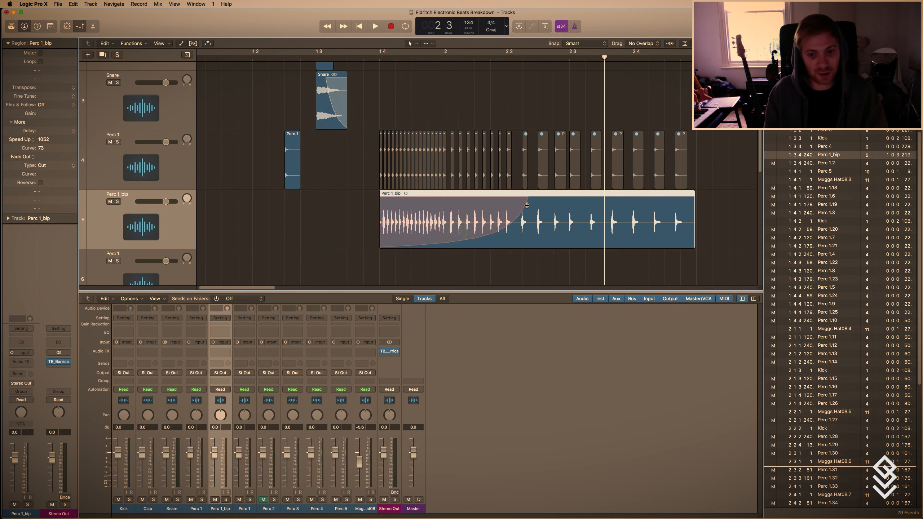
pyautogui.moveTo(510, 199); pyautogui.dragTo(477, 202)
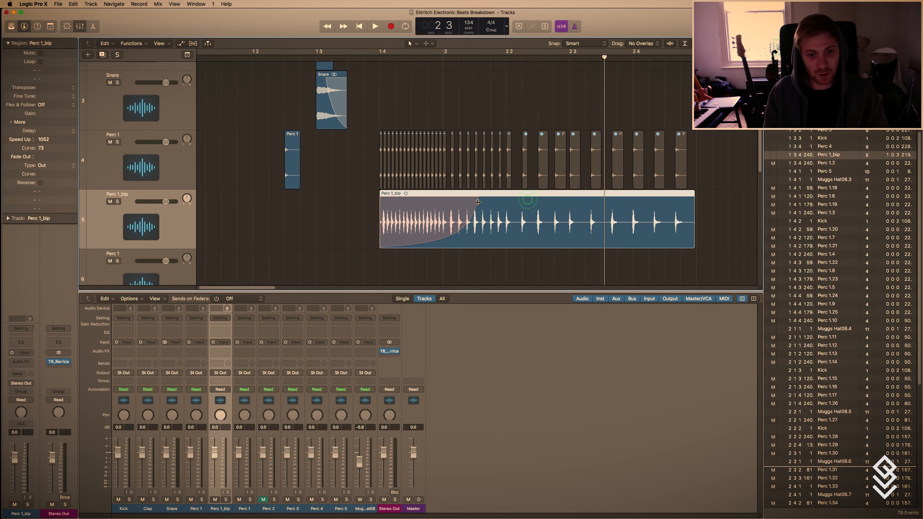
# Return the 700-long Perc 1_bip fade to Fade In, play the roll from just before 1.4, and stop.
pyautogui.rightClick(425, 214)
pyautogui.click(455, 221)
pyautogui.click(371, 60)
pyautogui.press('space')
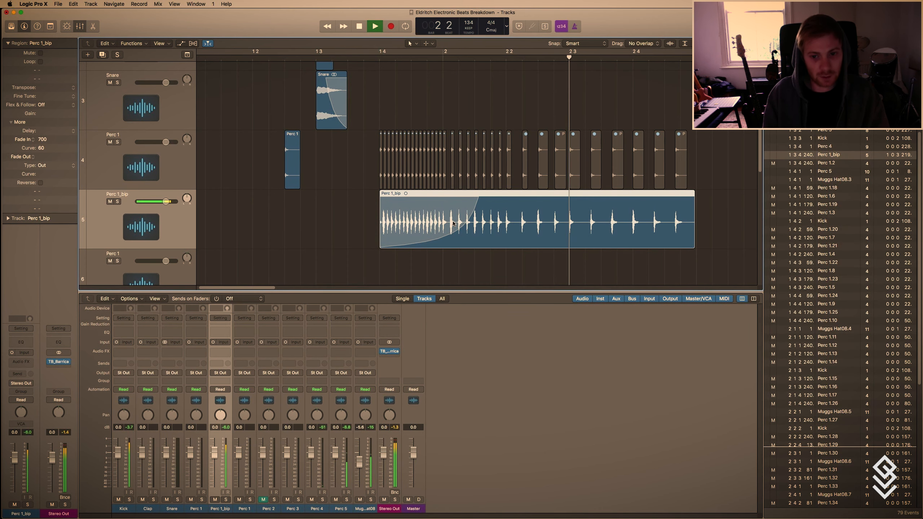
pyautogui.press('space')
# Change the Perc 1_bip fade to Speed Up again and play the roll from just before 1.4.
pyautogui.hscroll(-10, 412, 231)
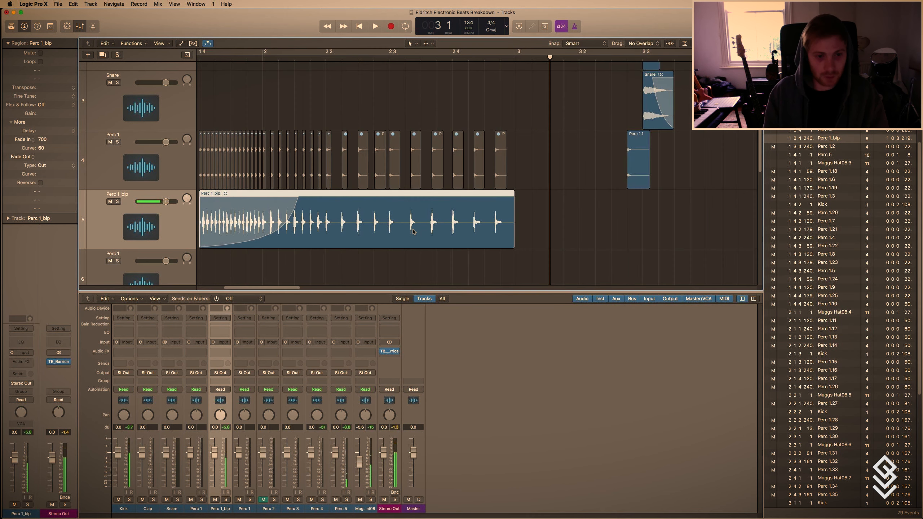
pyautogui.rightClick(295, 215)
pyautogui.click(316, 227)
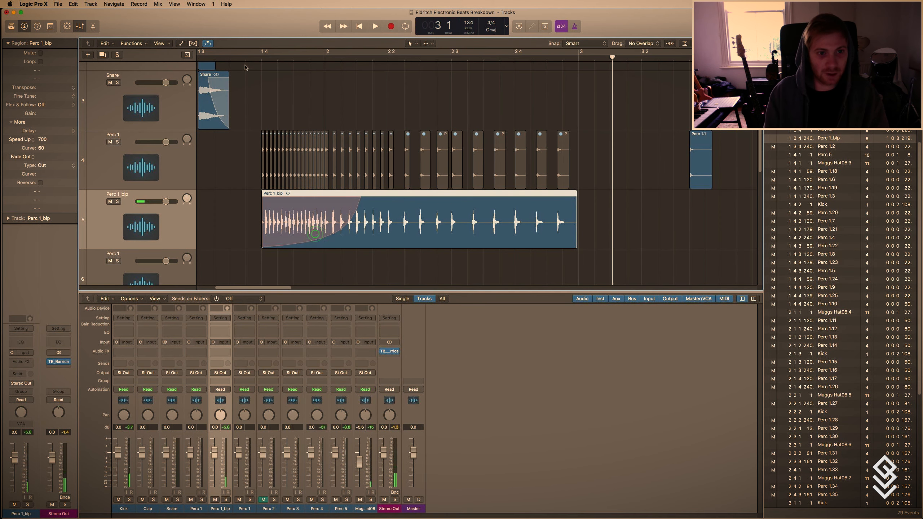
pyautogui.click(248, 56)
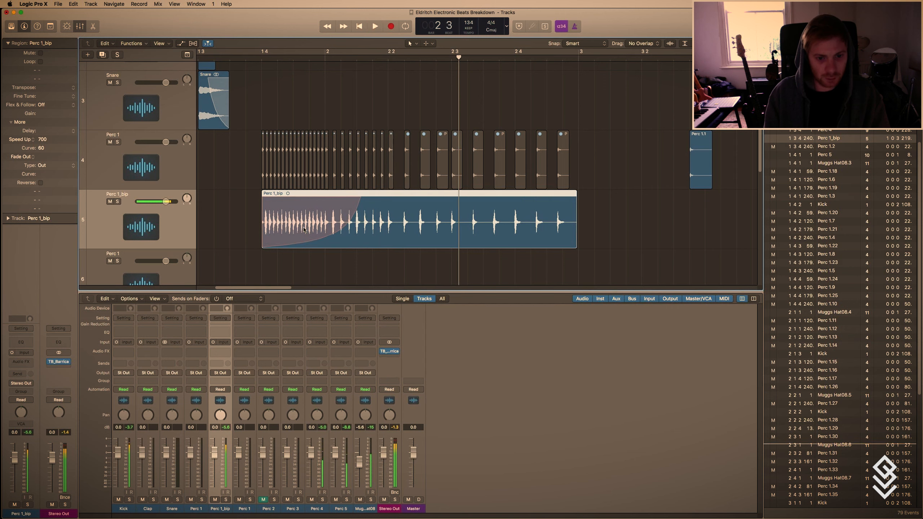
# Set the Speed Up on Perc 1_bip to about 652 with a curve of about -99, play it back, and stop.
pyautogui.moveTo(360, 200); pyautogui.dragTo(111, 85)
pyautogui.press('space')
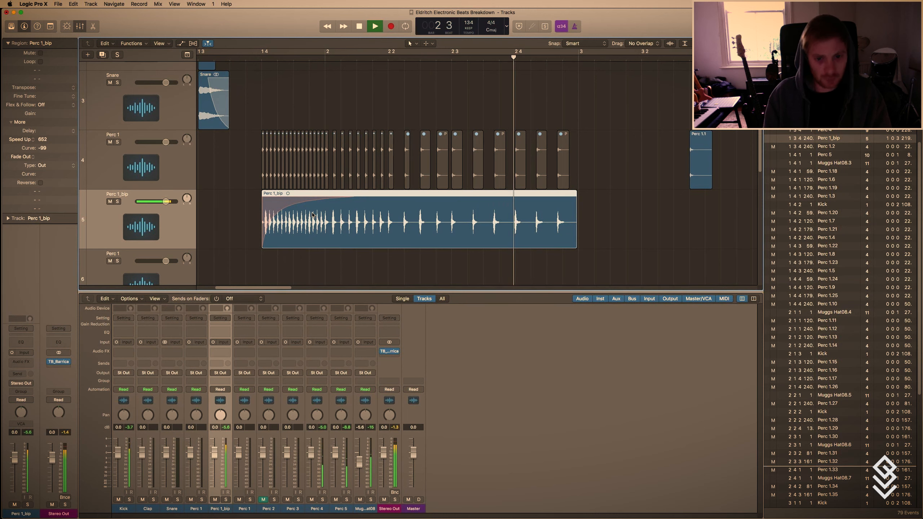
pyautogui.press('space')
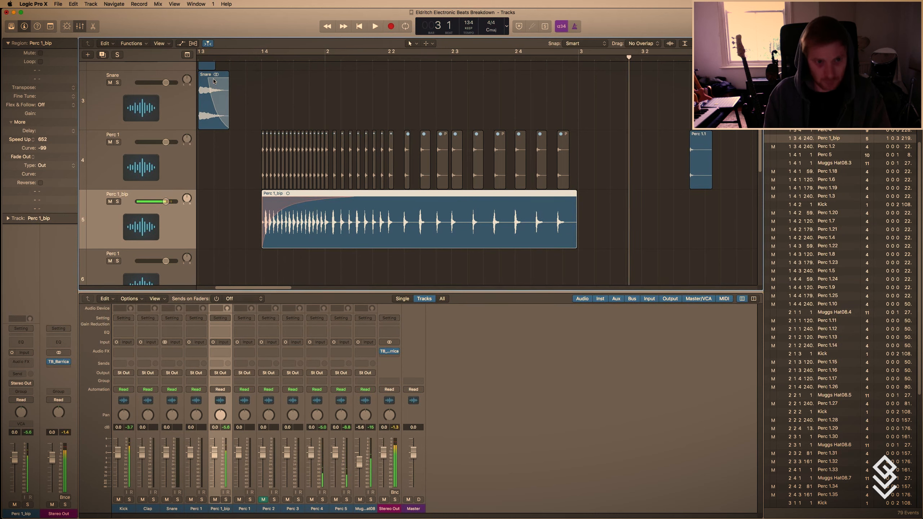
# Change the Perc 1_bip fade back to Fade In with a curve of about 76 and lengthen it to about 899, near beat 2.2.
pyautogui.rightClick(273, 211)
pyautogui.click(288, 213)
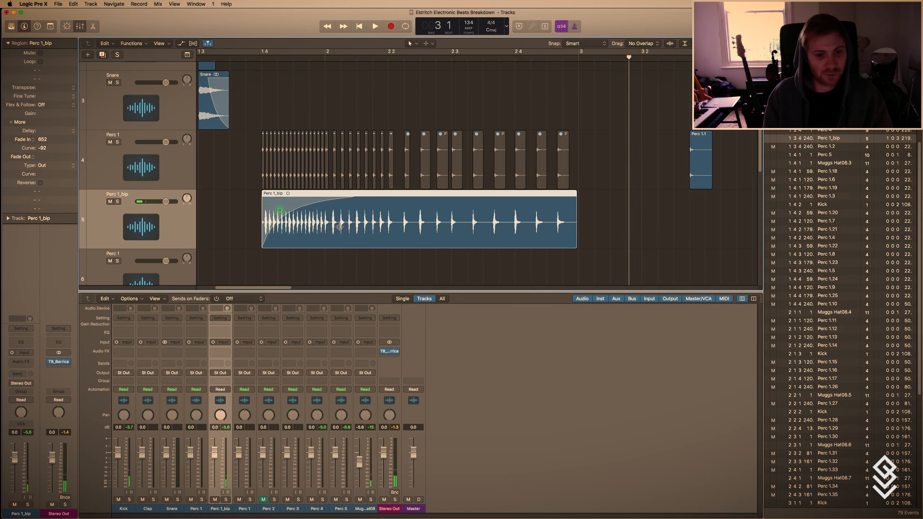
pyautogui.moveTo(327, 226); pyautogui.dragTo(343, 228)
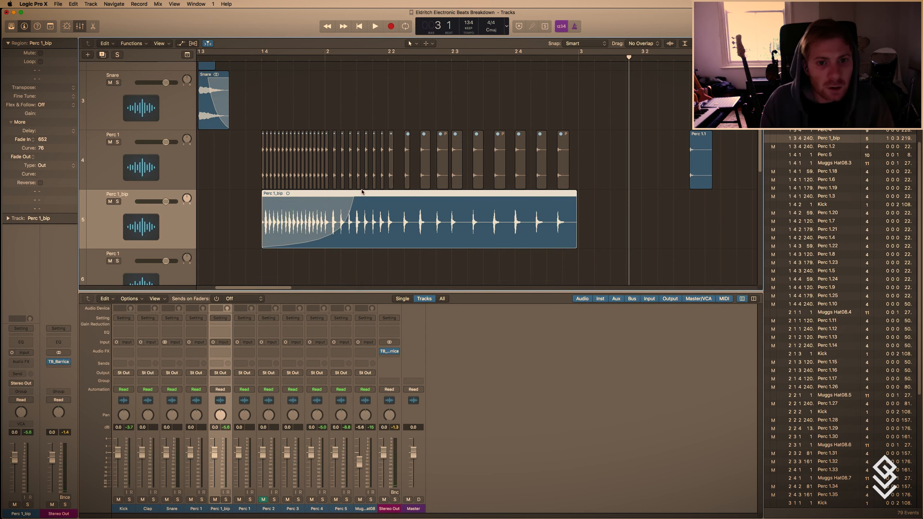
pyautogui.moveTo(354, 195); pyautogui.dragTo(388, 196)
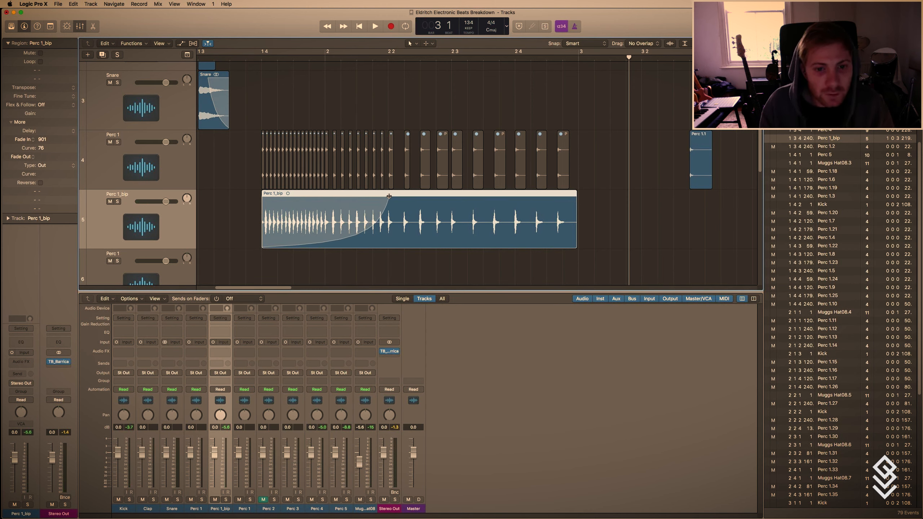
pyautogui.click(389, 58)
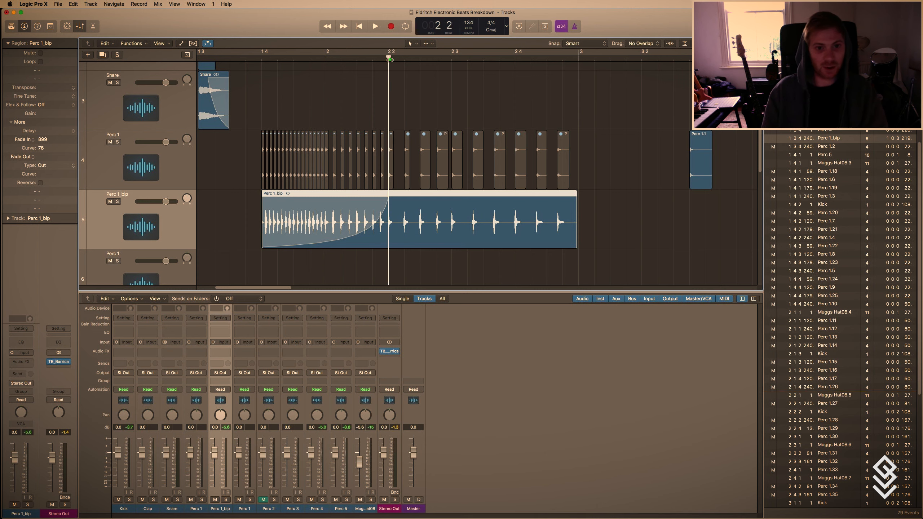
pyautogui.moveTo(388, 60); pyautogui.dragTo(391, 62)
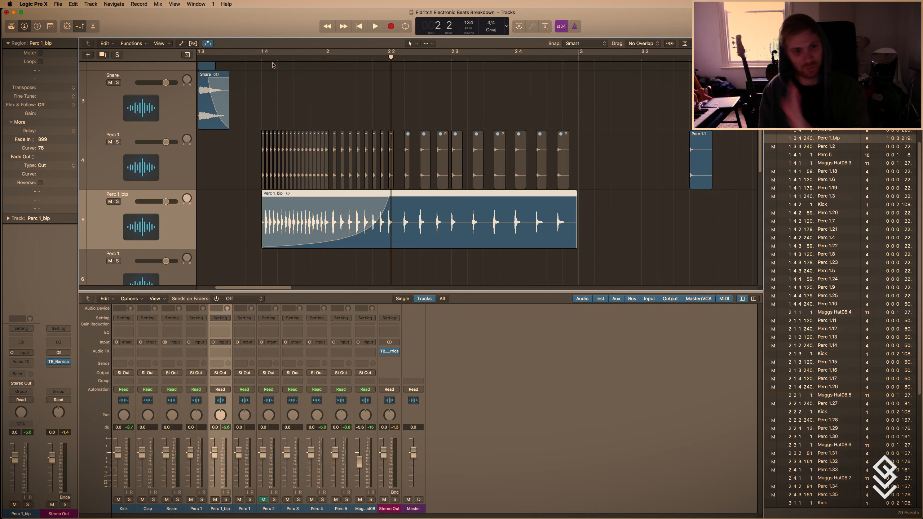
# Play back the arrangement from before the Perc 1_bip roll with all tracks in view, and stop at the end.
pyautogui.moveTo(273, 66); pyautogui.dragTo(381, 67)
pyautogui.moveTo(262, 55); pyautogui.dragTo(389, 55)
pyautogui.click(282, 50)
pyautogui.click(233, 55)
pyautogui.press('space')
pyautogui.press('t')
pyautogui.press('t')
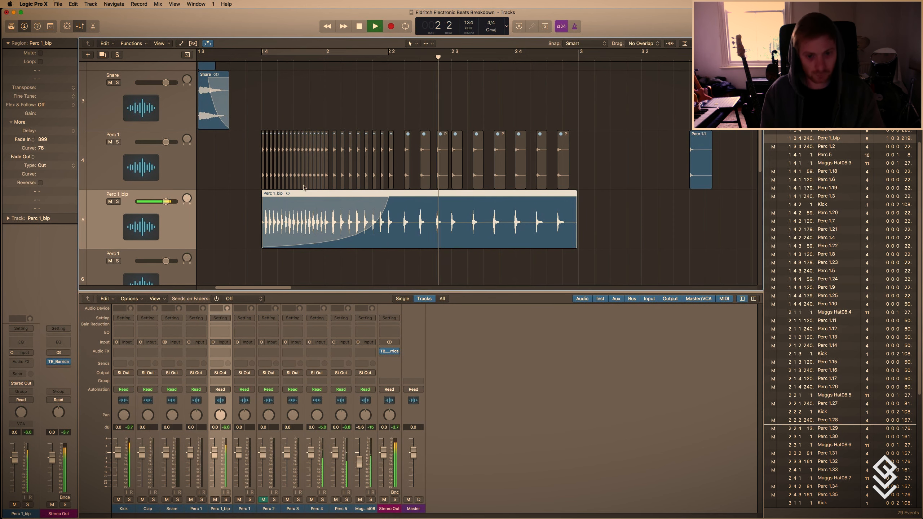
pyautogui.hotkey('ctrl', 'alt', 'Left')
pyautogui.hotkey('ctrl', 'alt', 'Left')
pyautogui.hotkey('ctrl', 'alt', 'Left')
pyautogui.hotkey('ctrl', 'alt', 'Left')
pyautogui.hotkey('ctrl', 'alt', 'Left')
pyautogui.hotkey('ctrl', 'alt', 'Up')
pyautogui.hotkey('ctrl', 'alt', 'Up')
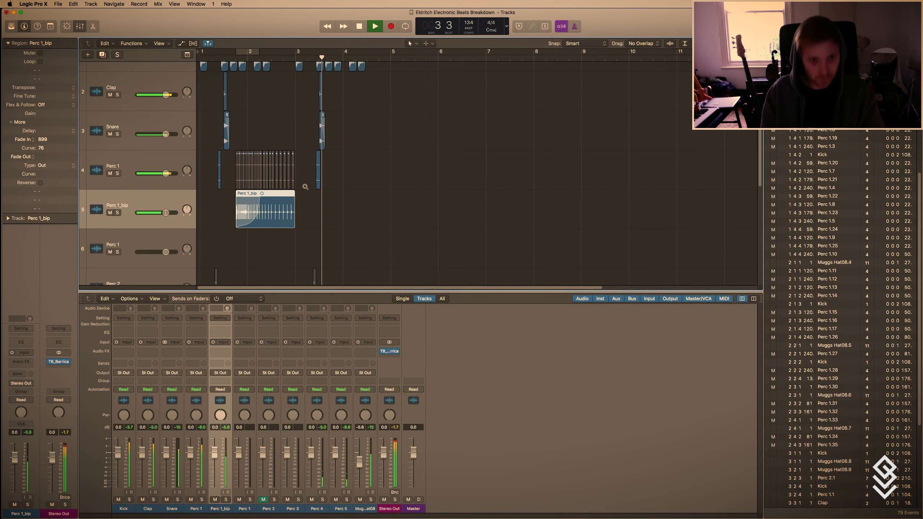
pyautogui.hotkey('ctrl', 'alt', 'Up')
pyautogui.hotkey('ctrl', 'alt', 'Up')
pyautogui.hotkey('ctrl', 'alt', 'Up')
pyautogui.hotkey('ctrl', 'alt', 'Up')
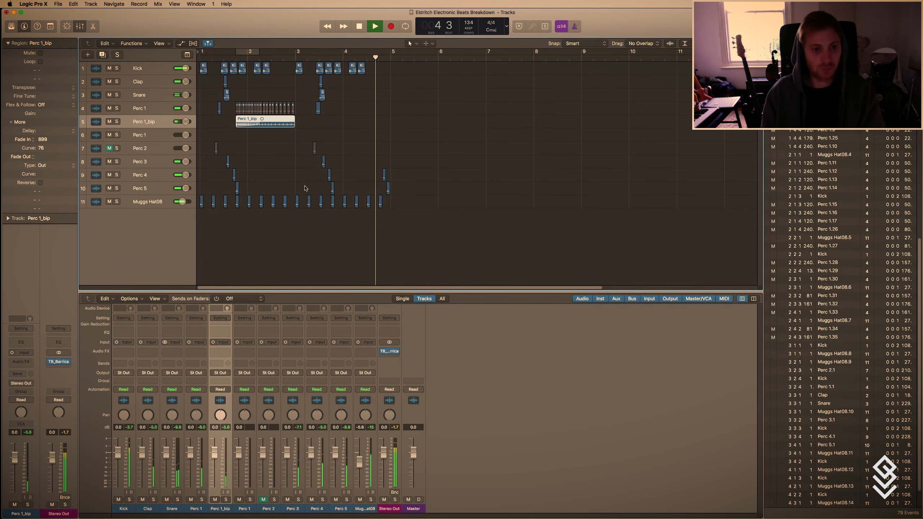
pyautogui.press('space')
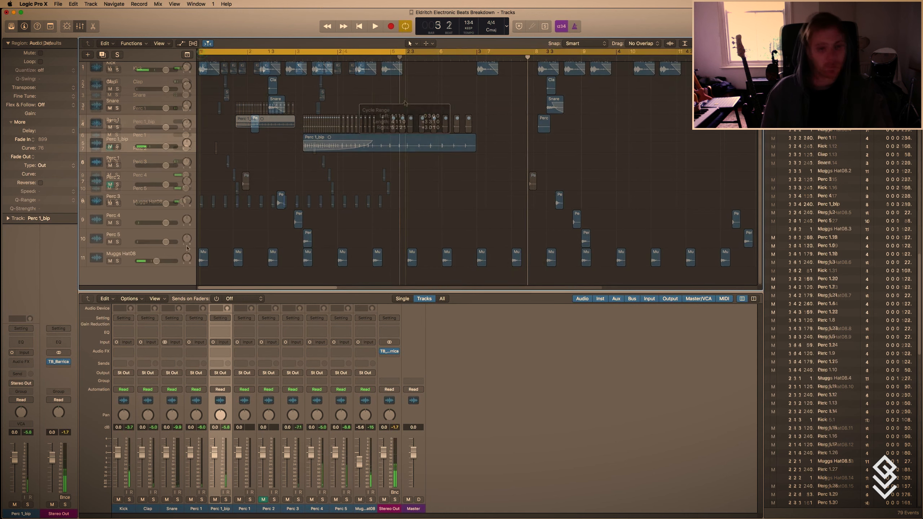
# Turn on Flex for the Muggs Hat08 track and set its flex mode to Tempophone (FX).
pyautogui.click(153, 255)
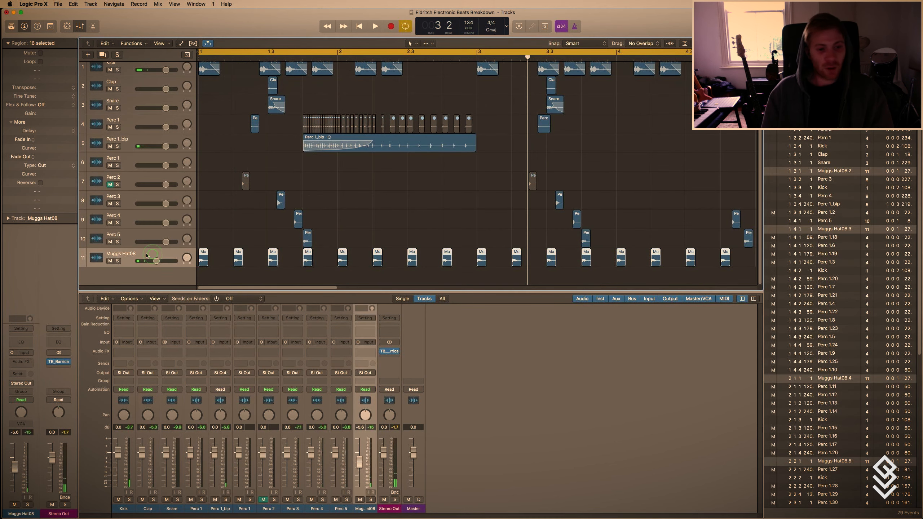
pyautogui.press('super+f')
pyautogui.press('t')
pyautogui.press('t')
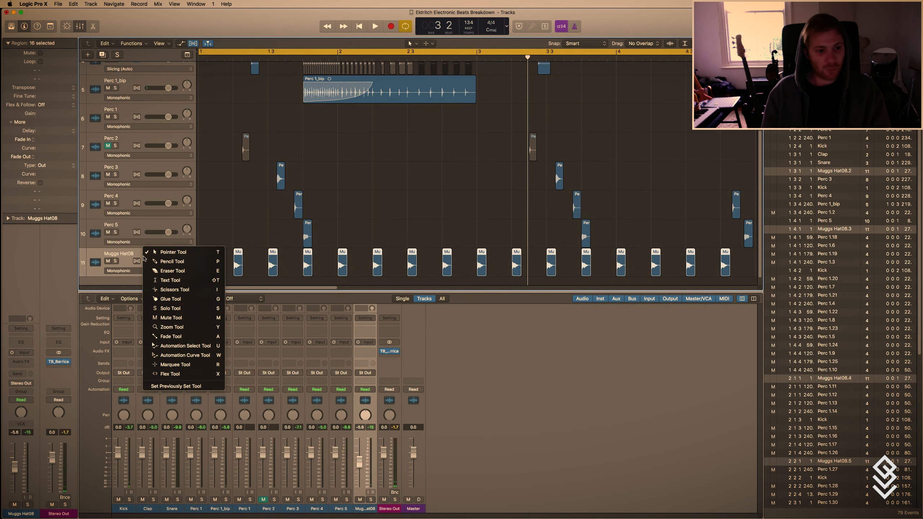
pyautogui.click(118, 271)
pyautogui.click(153, 303)
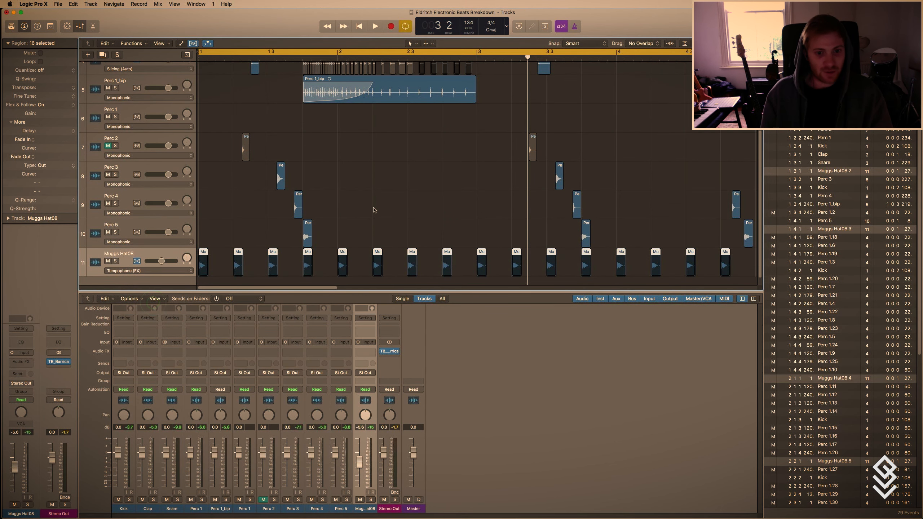
pyautogui.click(375, 211)
# Stretch the Muggs Hat08 region at 3.4.1 to about one beat and start playback to hear the effect.
pyautogui.hscroll(3, 376, 212)
pyautogui.scroll(-1, 376, 212)
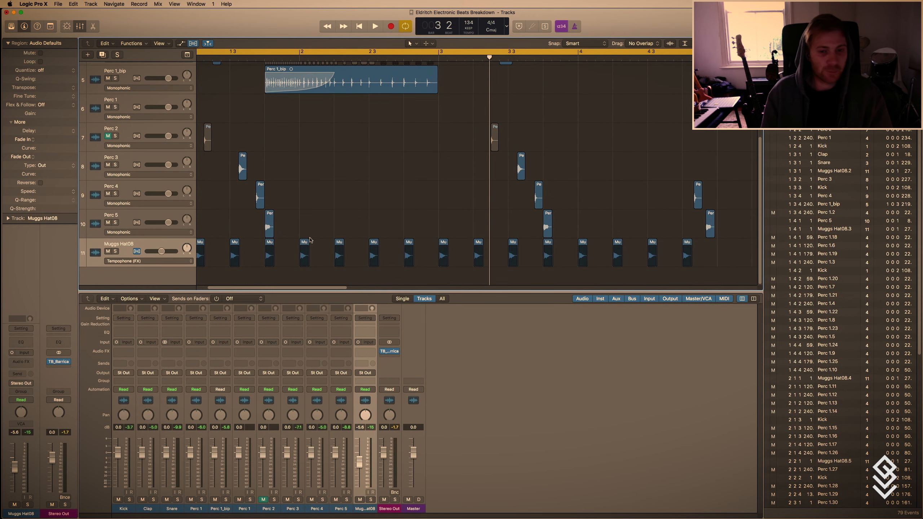
pyautogui.hscroll(-1, 428, 246)
pyautogui.moveTo(559, 250); pyautogui.dragTo(587, 252)
pyautogui.press('space')
pyautogui.click(522, 224)
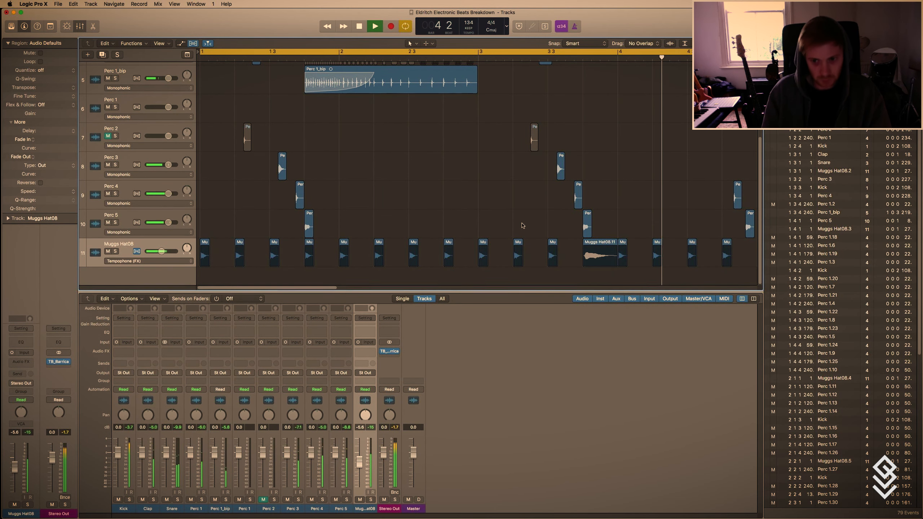
# Restore the short hi-hat at 3.4.1, stretch the Muggs Hat08 region at 4.1.1 to about one beat instead, and play it back.
pyautogui.hscroll(3, 520, 234)
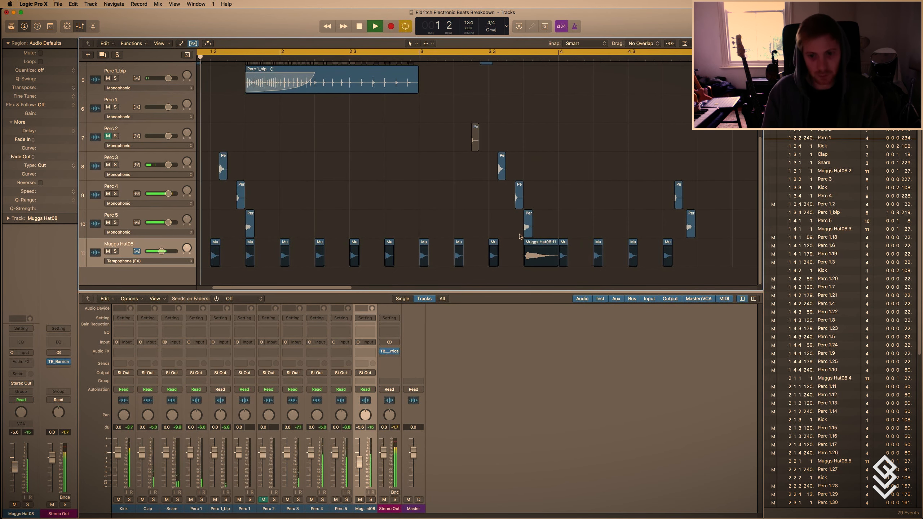
pyautogui.press('t')
pyautogui.press('e')
pyautogui.click(558, 252)
pyautogui.press('t')
pyautogui.press('t')
pyautogui.moveTo(567, 245); pyautogui.dragTo(593, 259)
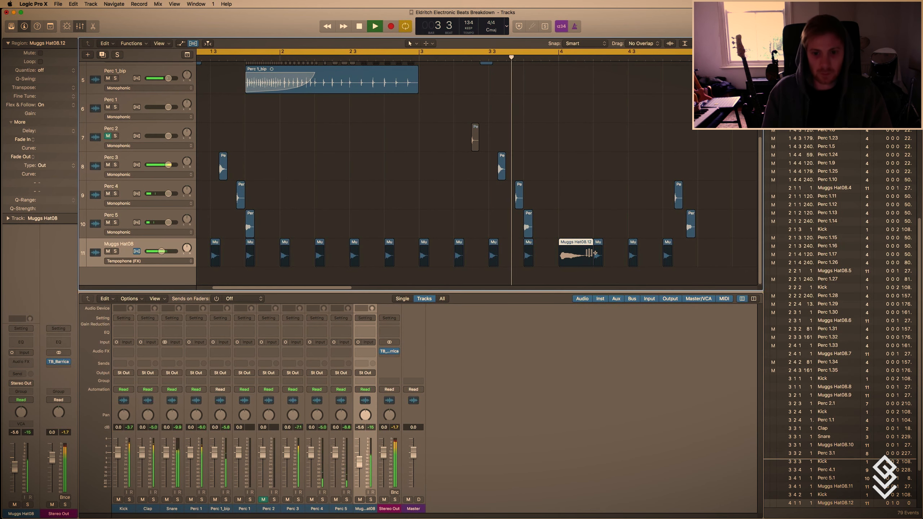
pyautogui.click(542, 58)
pyautogui.press('space')
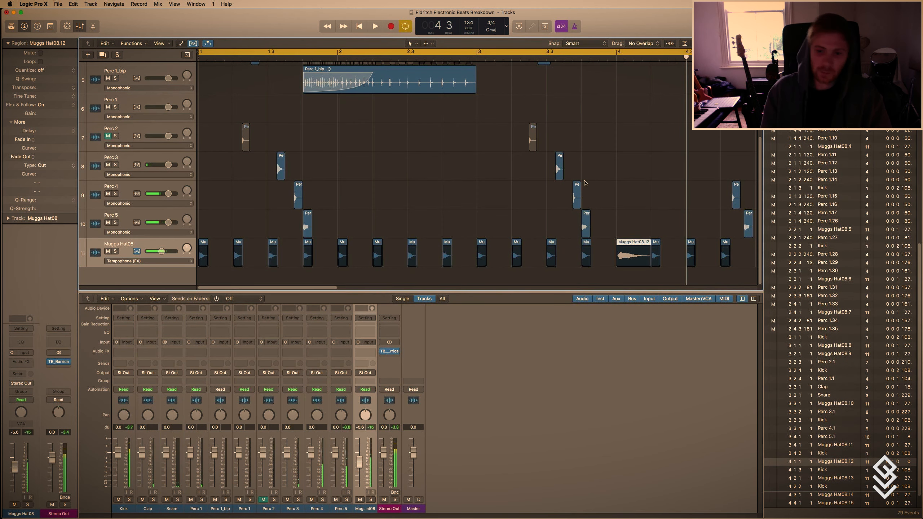
# Bounce the stretched Muggs Hat08.12 region in place to a new track as Muggs Hat08_bip, muting the source and including the audio tail.
pyautogui.press('t')
pyautogui.click(625, 228)
pyautogui.rightClick(635, 241)
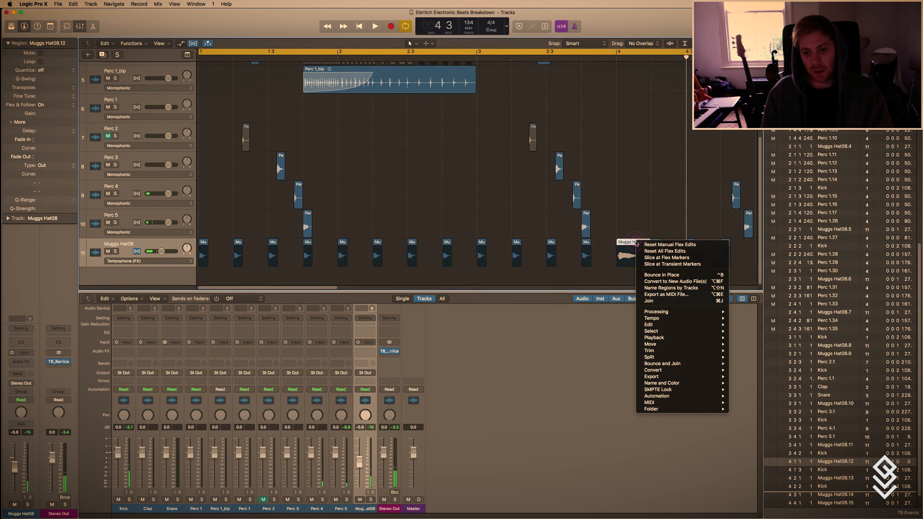
pyautogui.click(658, 275)
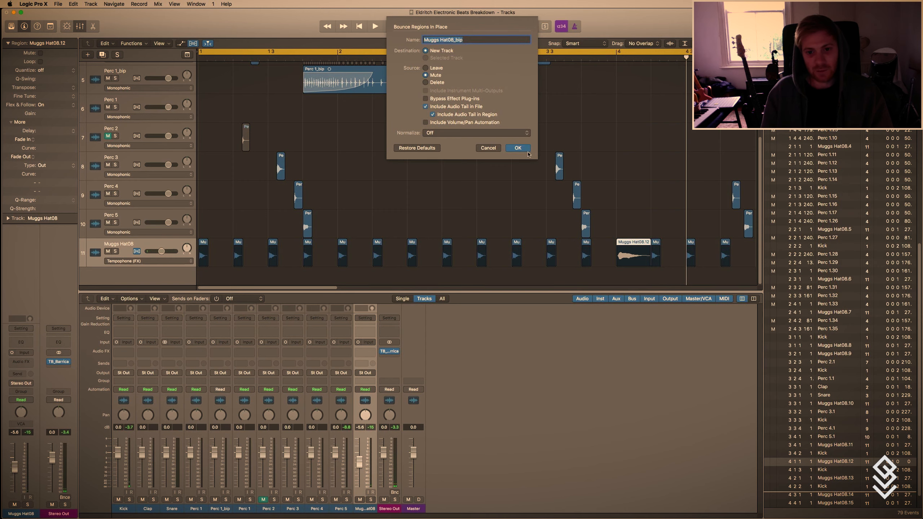
pyautogui.click(526, 150)
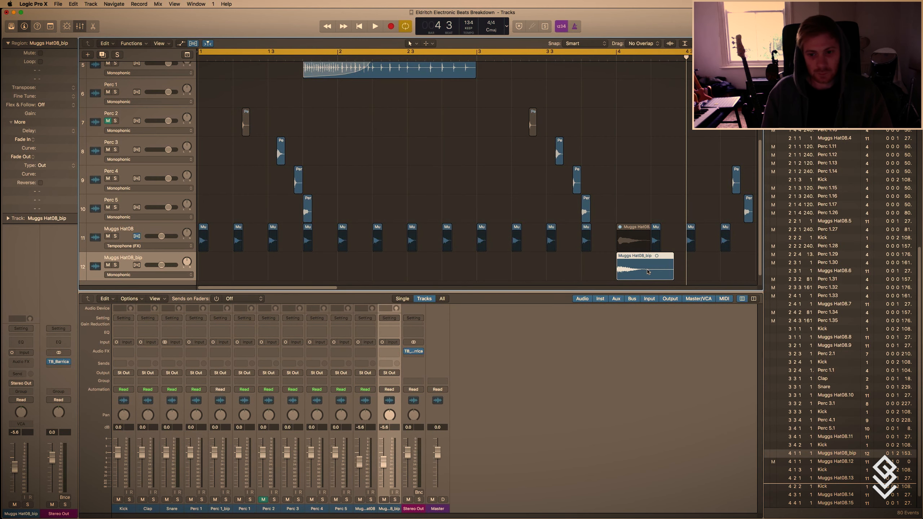
# Reverse the bounced Muggs Hat08_bip audio file and close the audio editor.
pyautogui.doubleClick(637, 260)
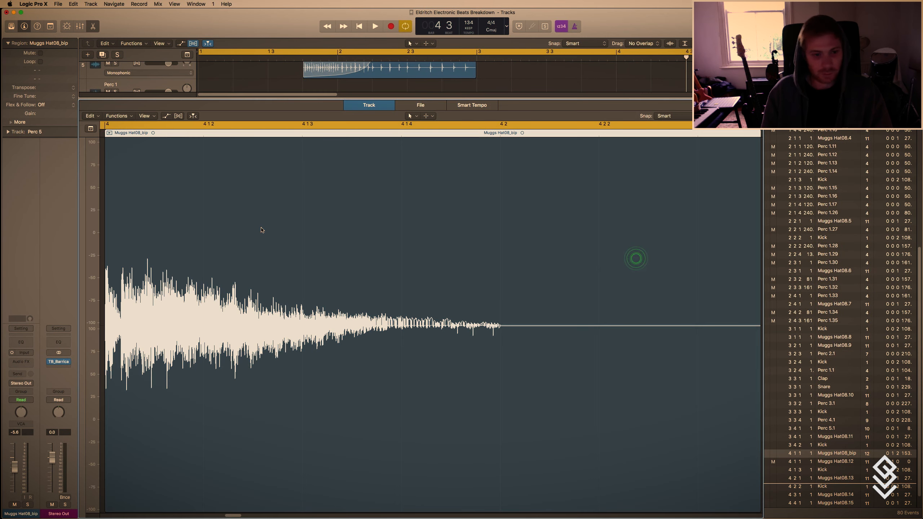
pyautogui.click(411, 107)
pyautogui.click(149, 116)
pyautogui.click(156, 166)
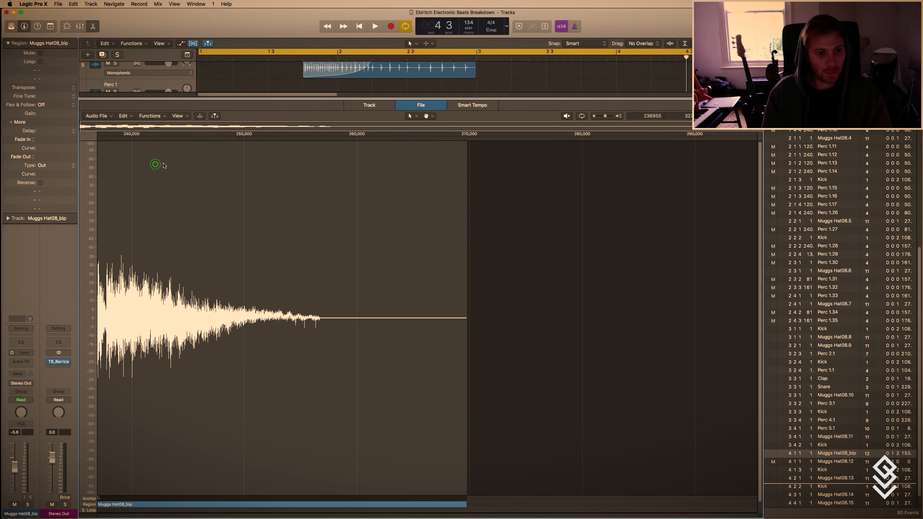
pyautogui.press('x')
# Trim the reversed hi-hat to about one beat at bar 4 with a fade-in of 677 and curve 83, and audition it from bar 3.
pyautogui.moveTo(660, 264); pyautogui.dragTo(618, 273)
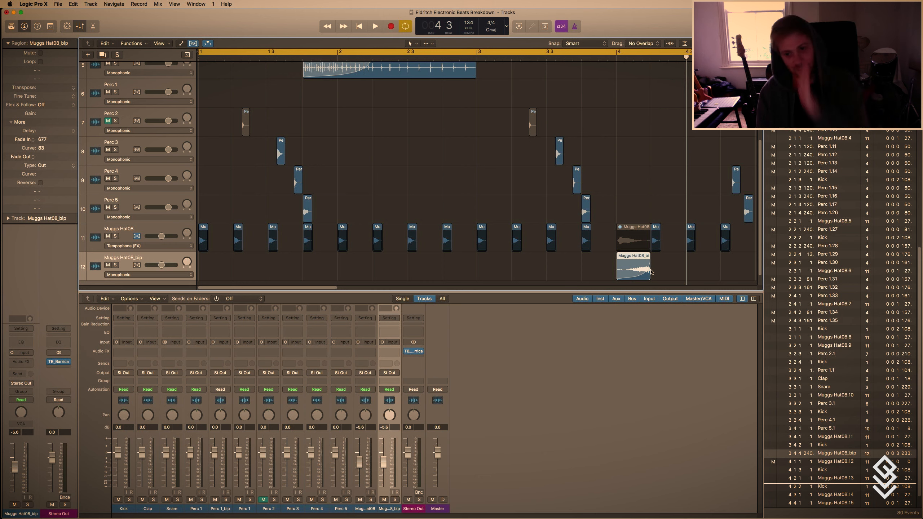
pyautogui.click(567, 53)
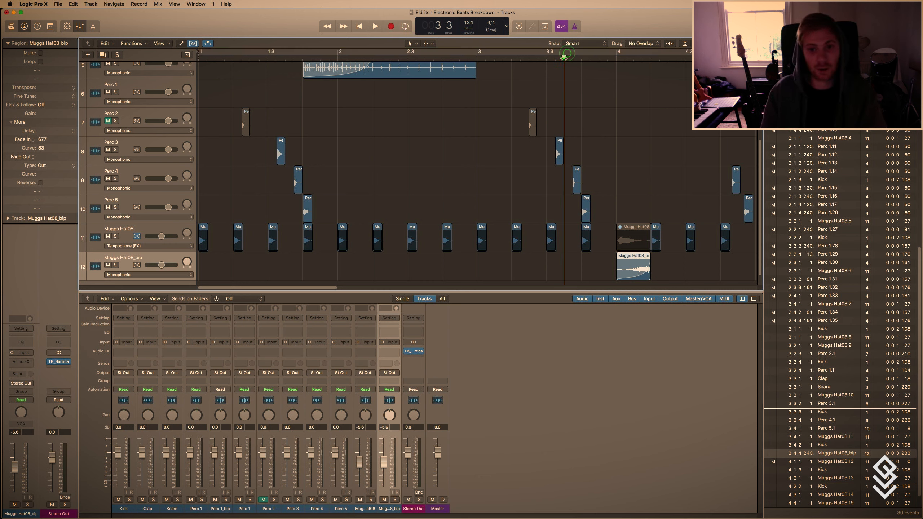
pyautogui.press('space')
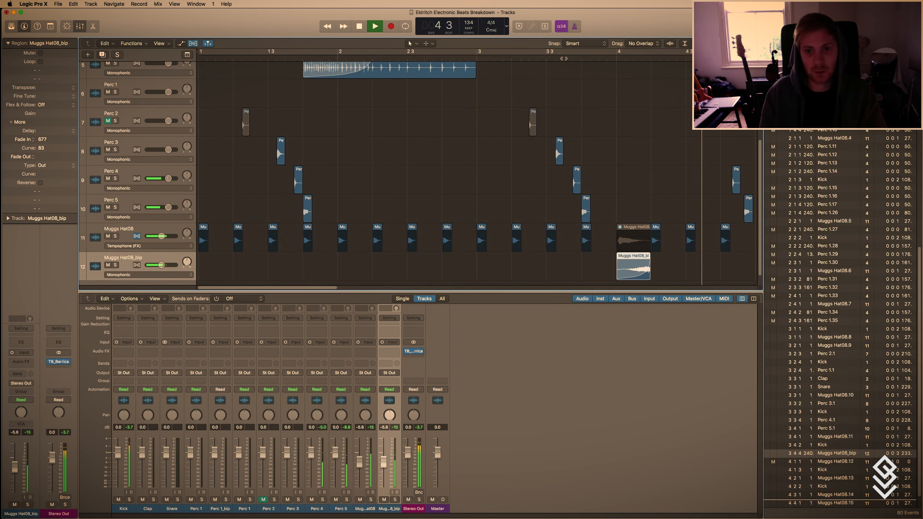
pyautogui.press('space')
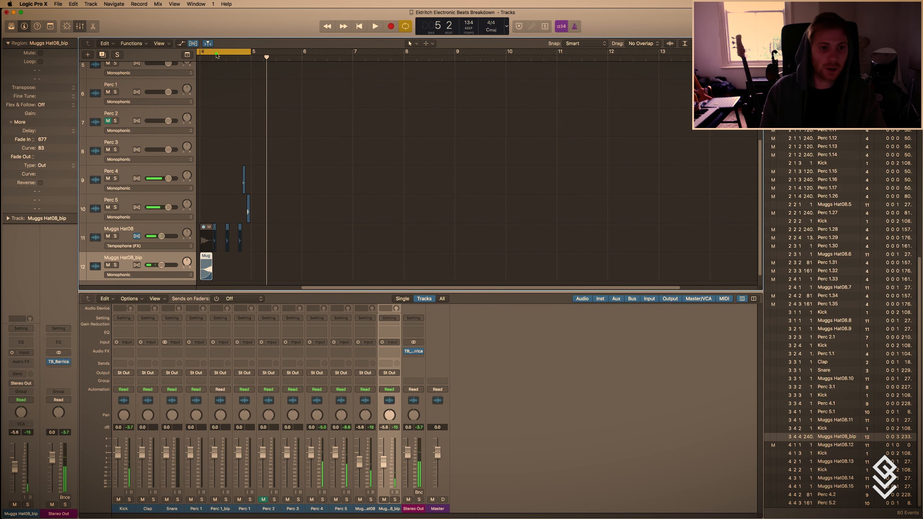
# Play the whole arrangement from the beginning with more of the tracks in view.
pyautogui.press('space')
pyautogui.press('t')
pyautogui.press('t')
pyautogui.press('super+Up')
pyautogui.press('super+Up')
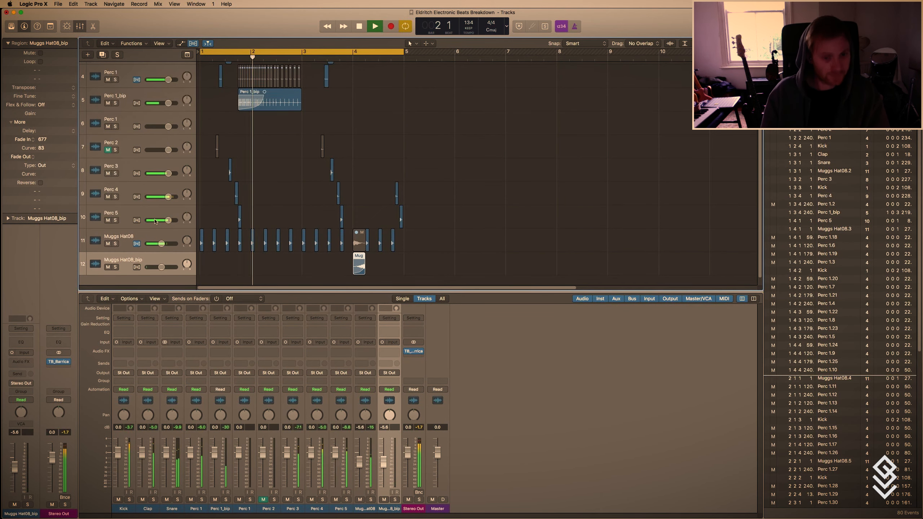
pyautogui.press('super+Up')
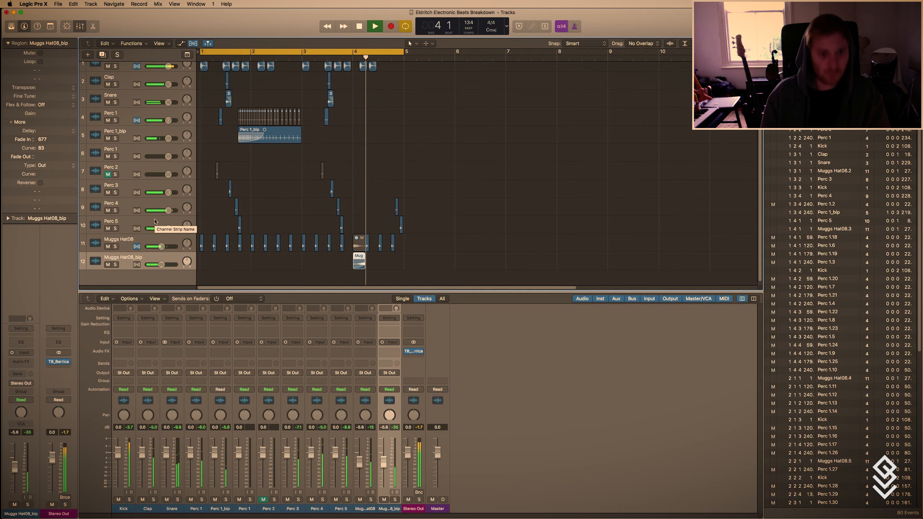
# Delete the muted stretched hi-hat at bar 4 and copy the short Muggs Hat08 region from 3.4.1 to 4.1.1.
pyautogui.click(361, 241)
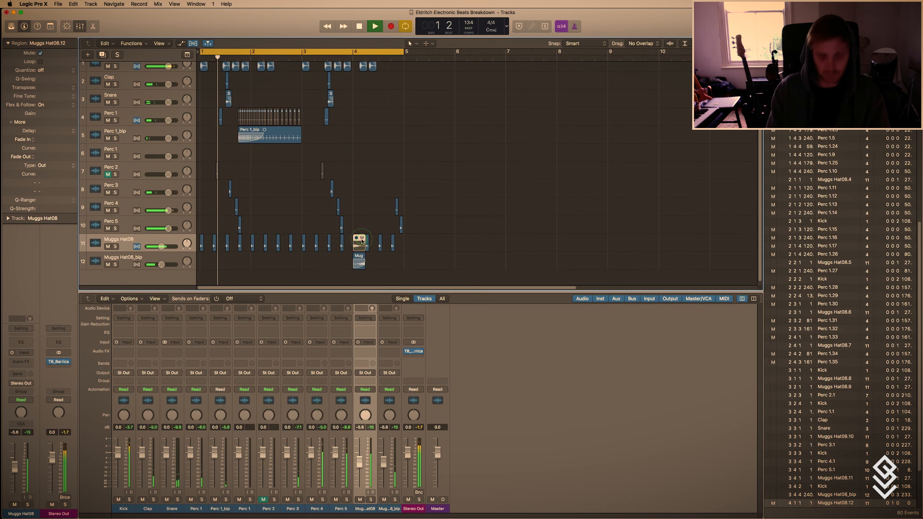
pyautogui.press('Delete')
pyautogui.moveTo(342, 243); pyautogui.dragTo(355, 246)
pyautogui.click(327, 275)
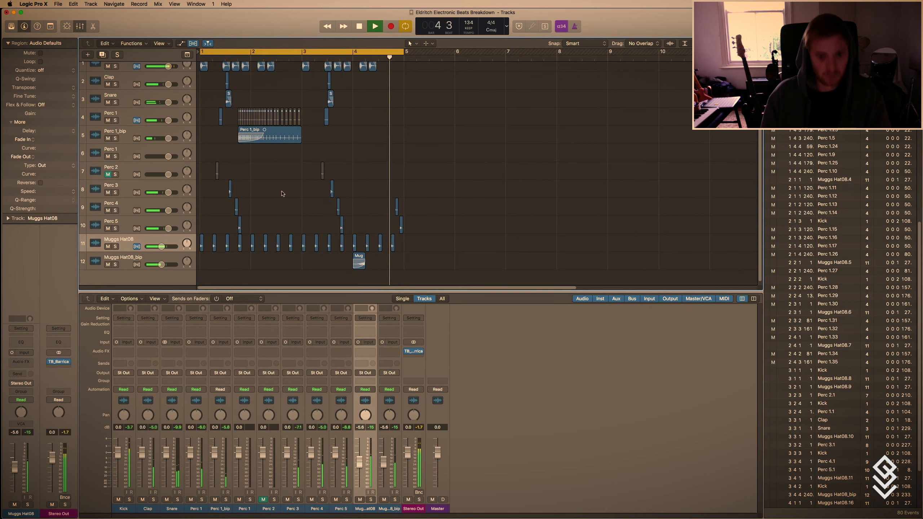
# Listen to the updated loop with all twelve tracks in view and stop playback.
pyautogui.press('super+Up')
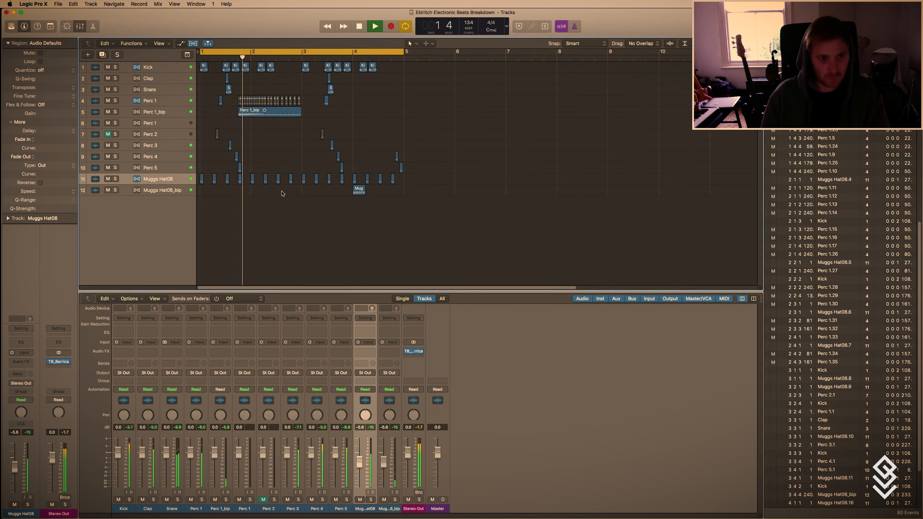
pyautogui.press('t')
pyautogui.press('Escape')
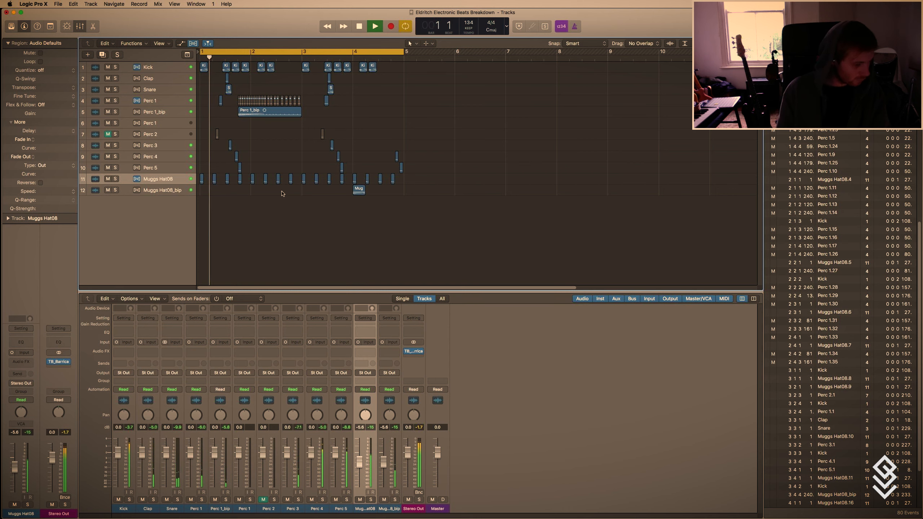
pyautogui.press('space')
pyautogui.hscroll(3, 283, 194)
pyautogui.hscroll(-1, 277, 218)
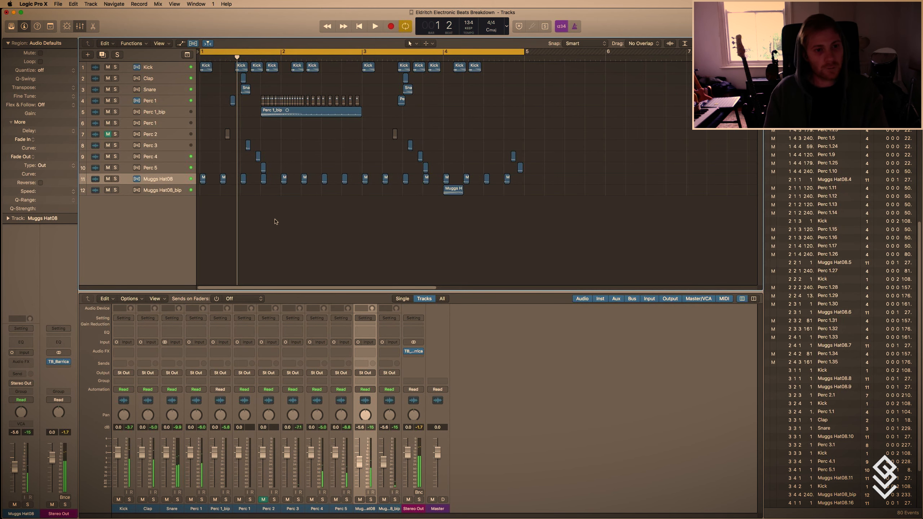
pyautogui.scroll(2, 275, 220)
pyautogui.scroll(3, 275, 220)
pyautogui.hscroll(-1, 275, 220)
# Find the RIM__2 rim shot in the sample browser and add it on a new track at bar 1.
pyautogui.press('t')
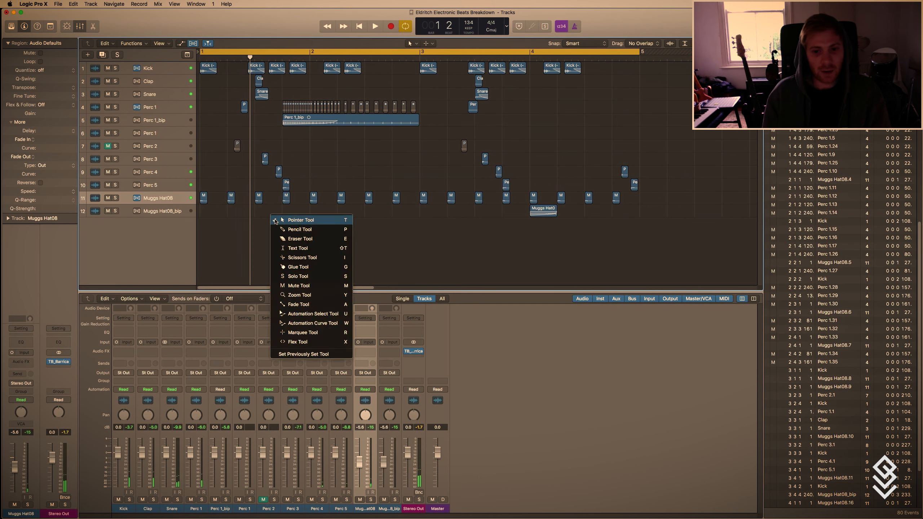
pyautogui.press('t')
pyautogui.press('f')
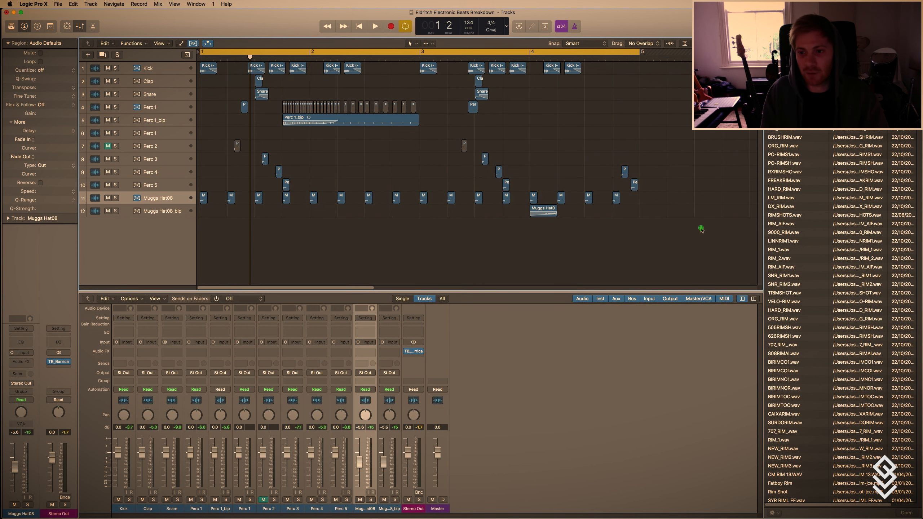
pyautogui.click(700, 227)
pyautogui.click(785, 94)
pyautogui.press('Down')
pyautogui.press('Down')
pyautogui.press('Down')
pyautogui.moveTo(781, 111); pyautogui.dragTo(201, 243)
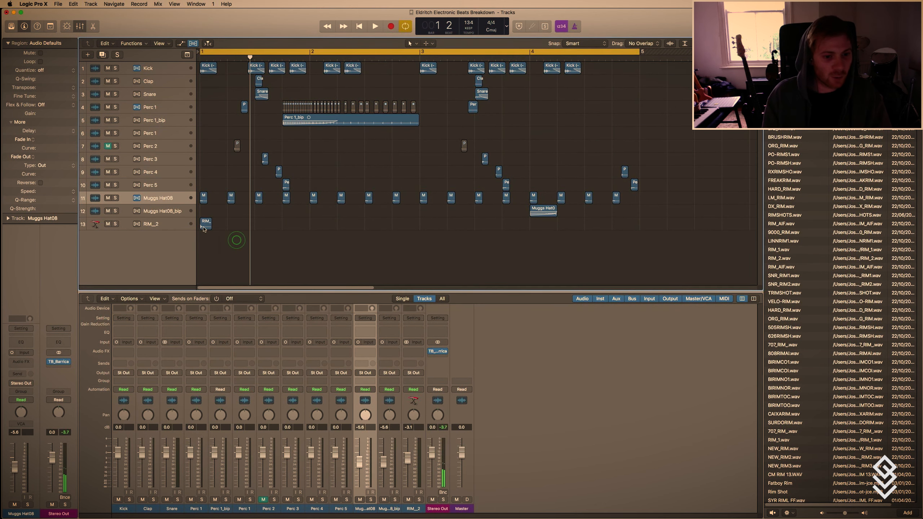
# Reverse the RIM__2 audio file and close the audio editor.
pyautogui.doubleClick(205, 226)
pyautogui.click(150, 116)
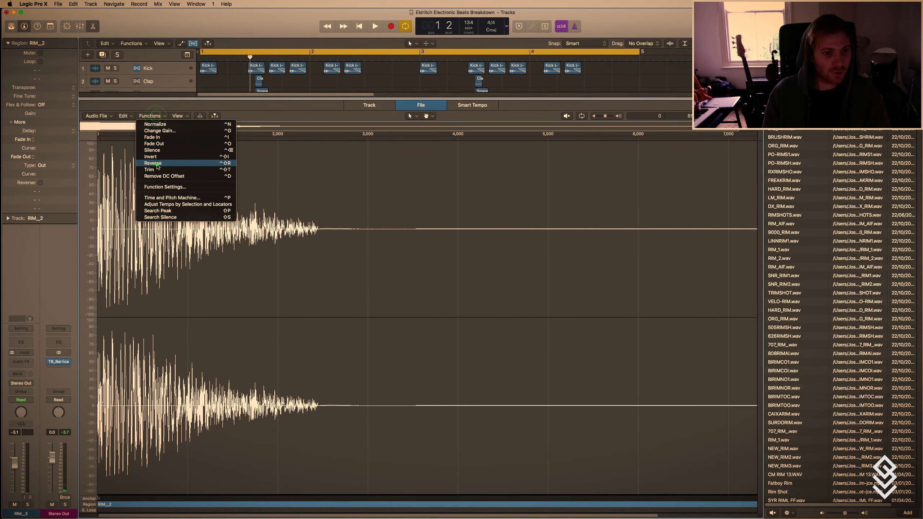
pyautogui.click(158, 163)
pyautogui.press('x')
# Trim the silent start off the reversed RIM__2 region and set its gain to -4.3 dB.
pyautogui.hscroll(5, 223, 233)
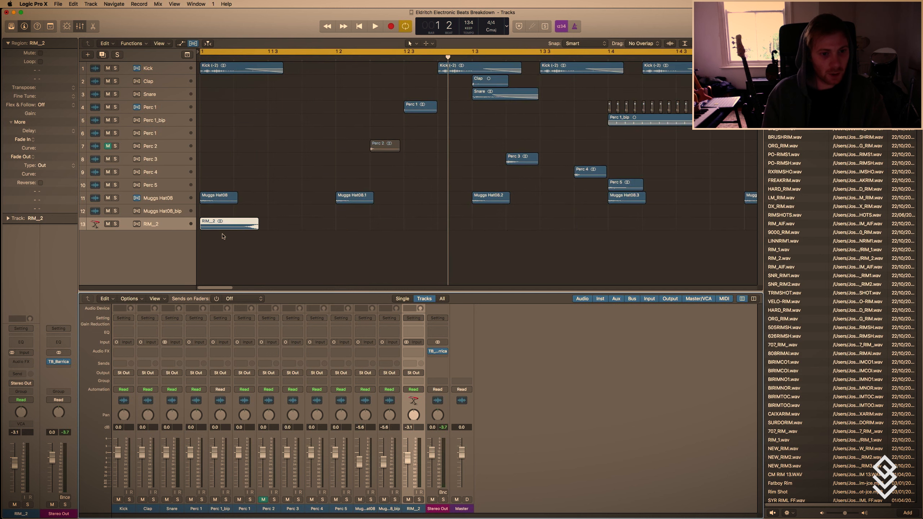
pyautogui.scroll(3, 223, 236)
pyautogui.press('super+f')
pyautogui.press('t')
pyautogui.click(205, 261)
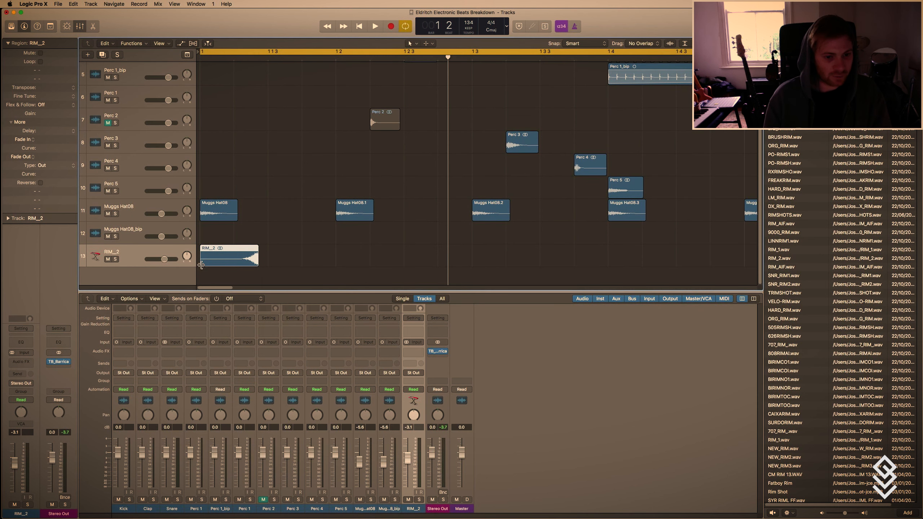
pyautogui.moveTo(202, 265); pyautogui.dragTo(234, 264)
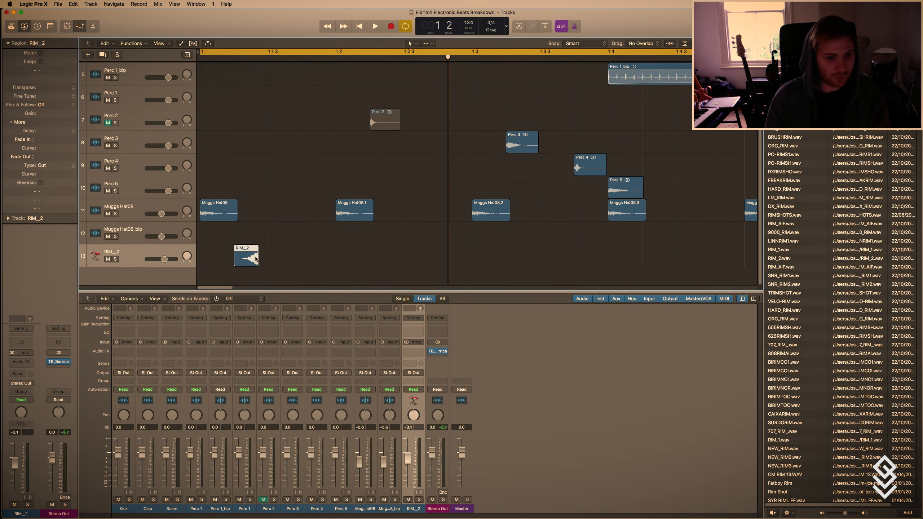
pyautogui.moveTo(43, 114); pyautogui.dragTo(43, 129)
pyautogui.press('t')
pyautogui.press('t')
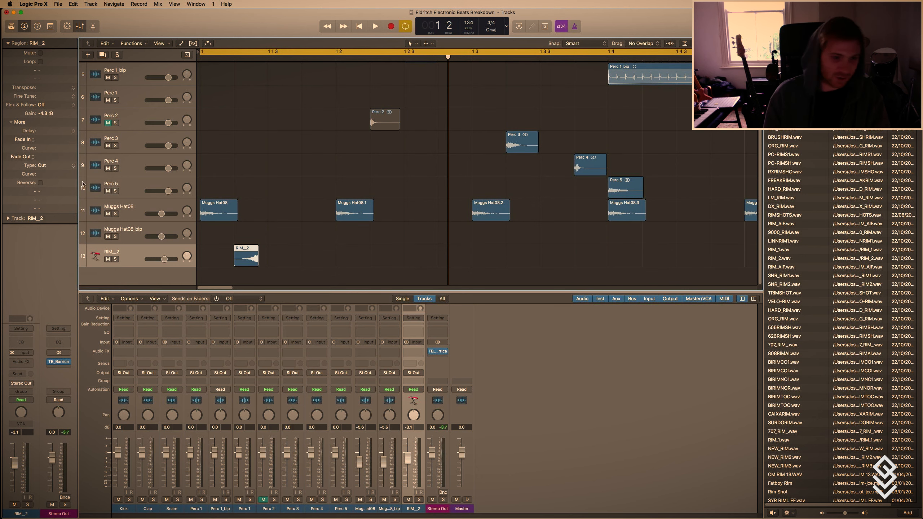
# Turn on Flex for the RIM__2 track in Polyphonic mode.
pyautogui.press('super+f')
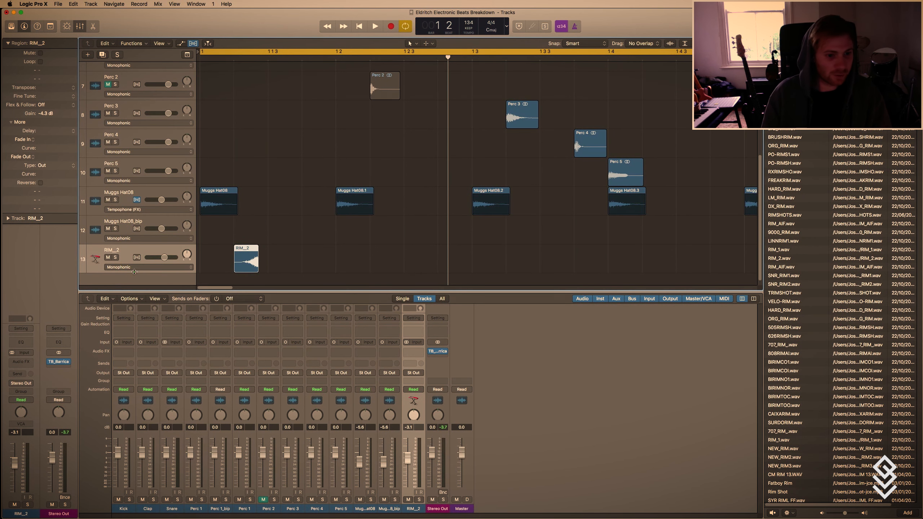
pyautogui.click(134, 268)
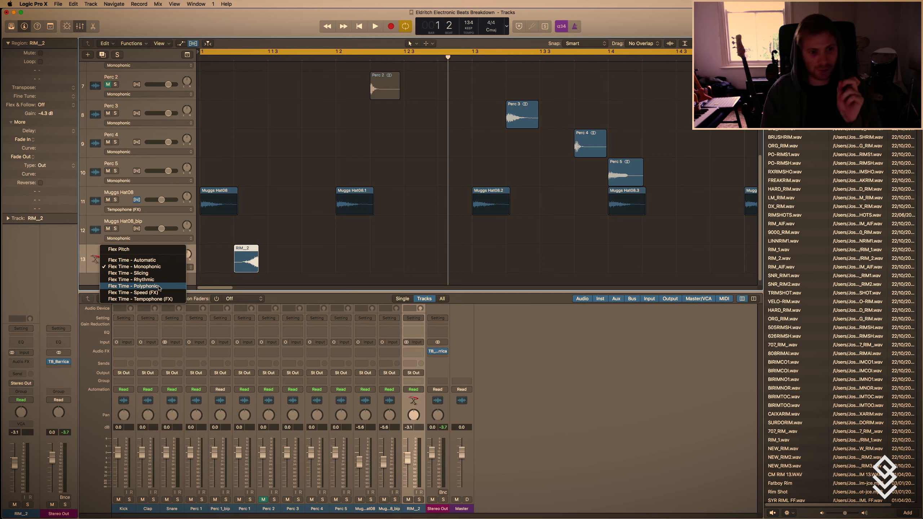
pyautogui.click(159, 286)
pyautogui.click(267, 244)
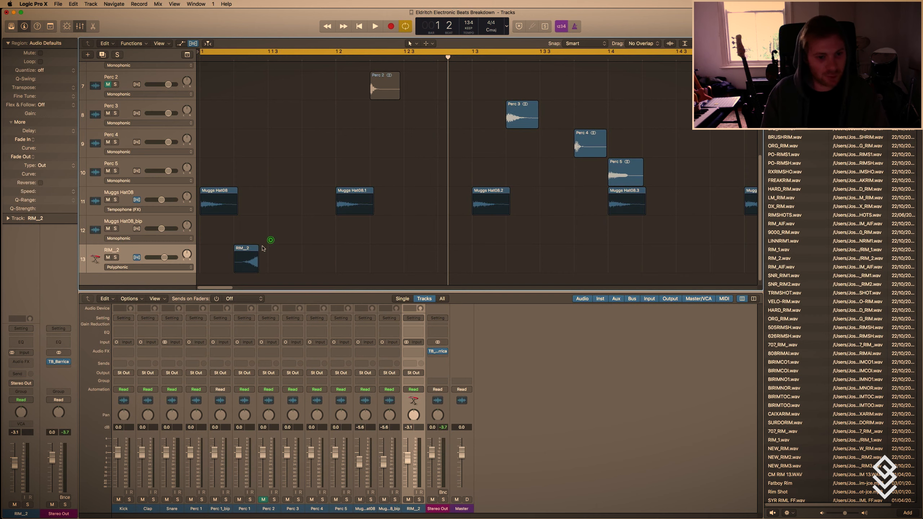
# Move the RIM__2 track directly below the Snare track.
pyautogui.keyDown('ctrl'); pyautogui.keyDown('alt'); pyautogui.click(289, 225); pyautogui.keyUp('alt'); pyautogui.keyUp('ctrl')
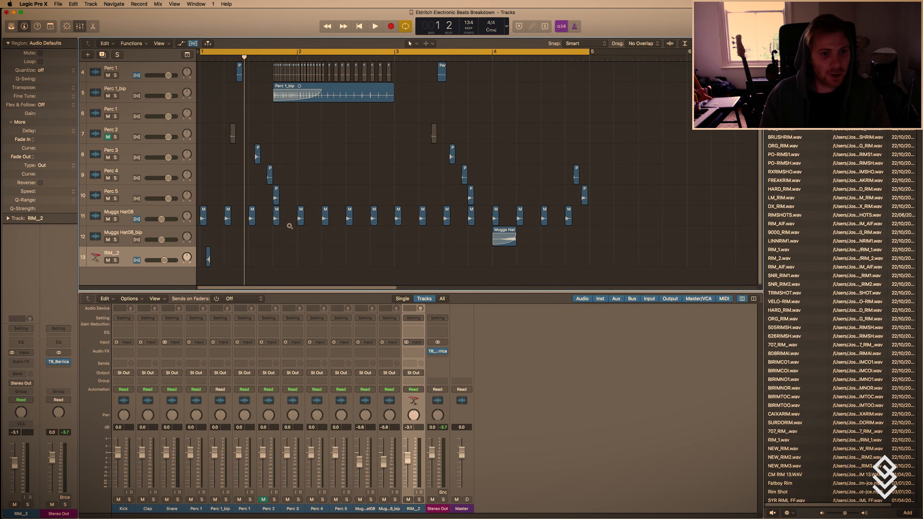
pyautogui.keyDown('ctrl'); pyautogui.keyDown('alt'); pyautogui.click(290, 225); pyautogui.keyUp('alt'); pyautogui.keyUp('ctrl')
pyautogui.moveTo(159, 212); pyautogui.dragTo(181, 98)
pyautogui.hscroll(-1, 198, 123)
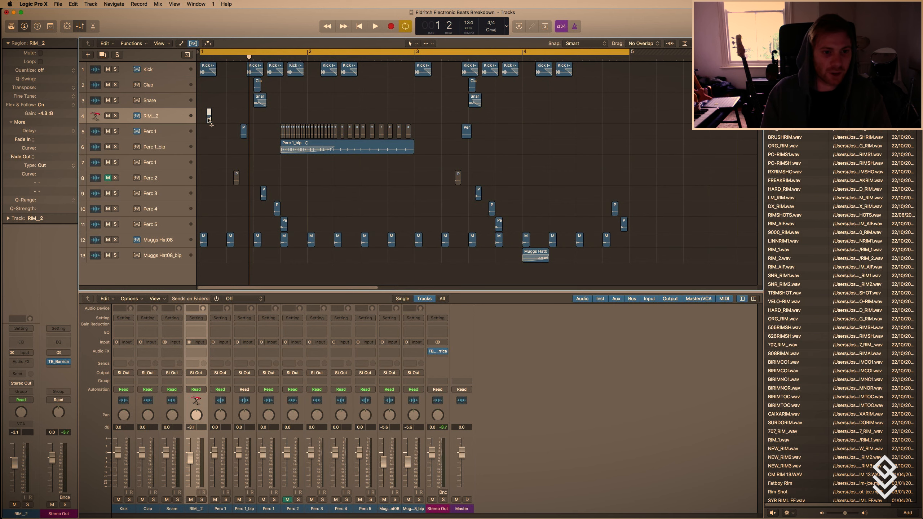
# Move the reversed RIM__2 region so it ends at the snare hit on 1.3, and play back the result.
pyautogui.scroll(2, 210, 119)
pyautogui.moveTo(211, 117); pyautogui.dragTo(269, 116)
pyautogui.press('space')
pyautogui.press('space')
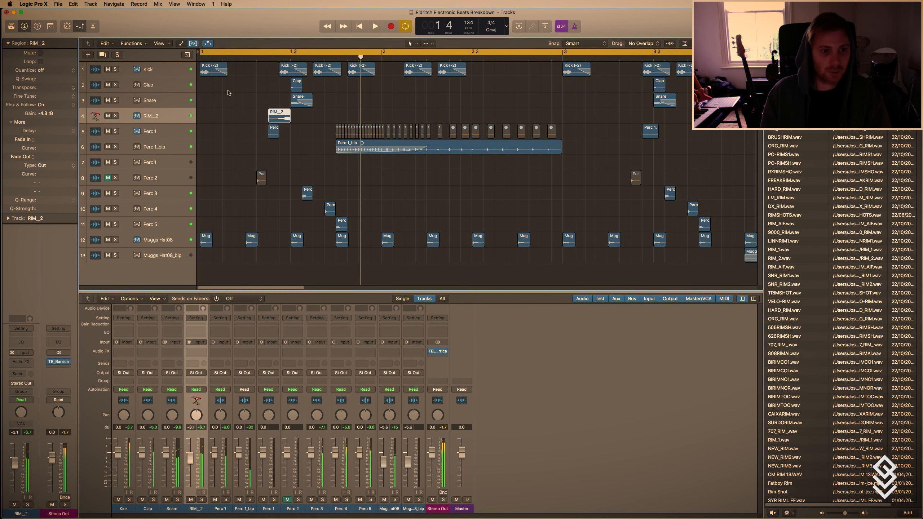
# Stretch the start of the RIM__2 region back to bar 1 so it builds up to the snare.
pyautogui.press('super+Down')
pyautogui.press('super+Down')
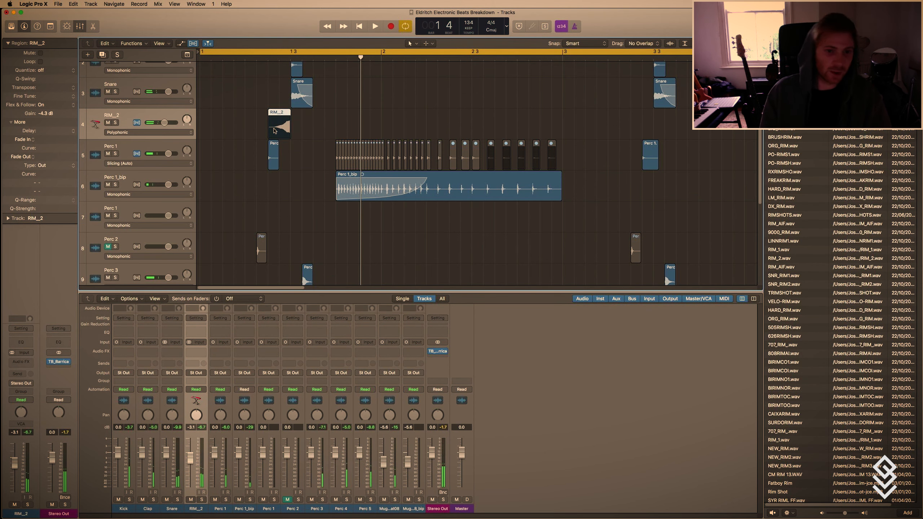
pyautogui.moveTo(271, 114); pyautogui.dragTo(201, 114)
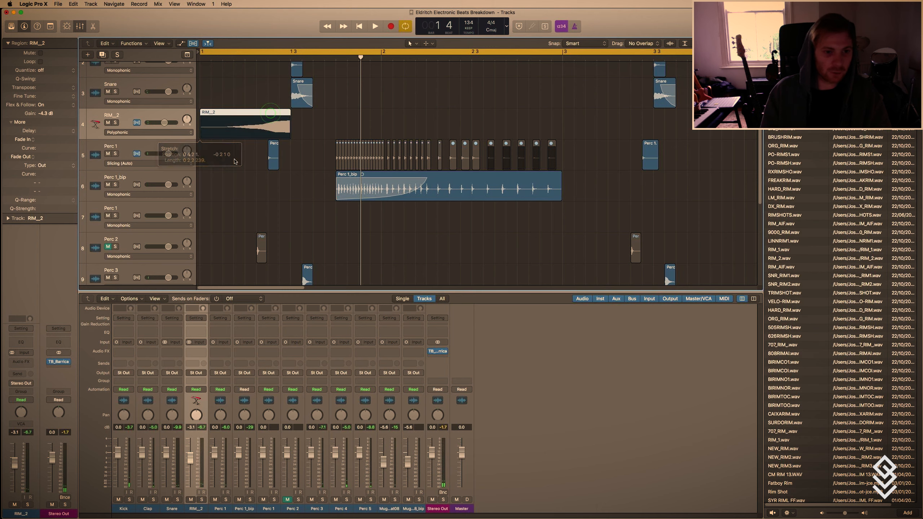
# Add a curved fade-in across the RIM__2 region, with fade 1085 and curve 77, and play it back.
pyautogui.click(220, 162)
pyautogui.press('space')
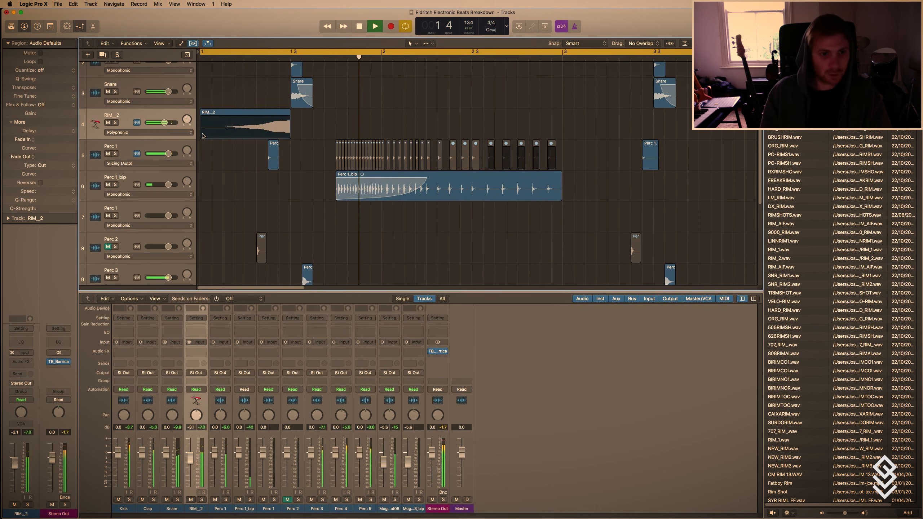
pyautogui.moveTo(381, 114); pyautogui.dragTo(260, 135)
pyautogui.press('space')
pyautogui.press('super+z')
pyautogui.press('space')
pyautogui.press('space')
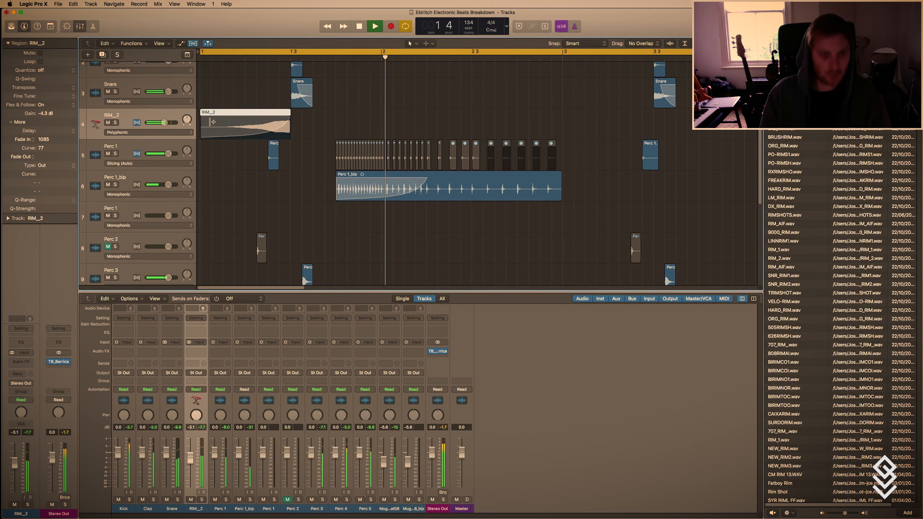
pyautogui.press('super+f')
pyautogui.press('space')
pyautogui.press('super+f')
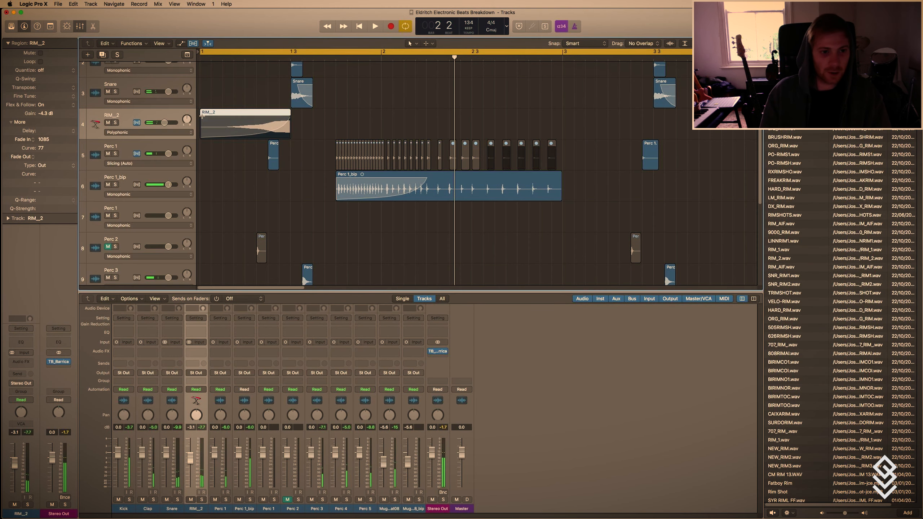
# Shorten the RIM__2 region so it starts just after beat 1.2 and play back the build into the snare.
pyautogui.moveTo(203, 112); pyautogui.dragTo(258, 122)
pyautogui.press('space')
pyautogui.press('space')
pyautogui.press('t')
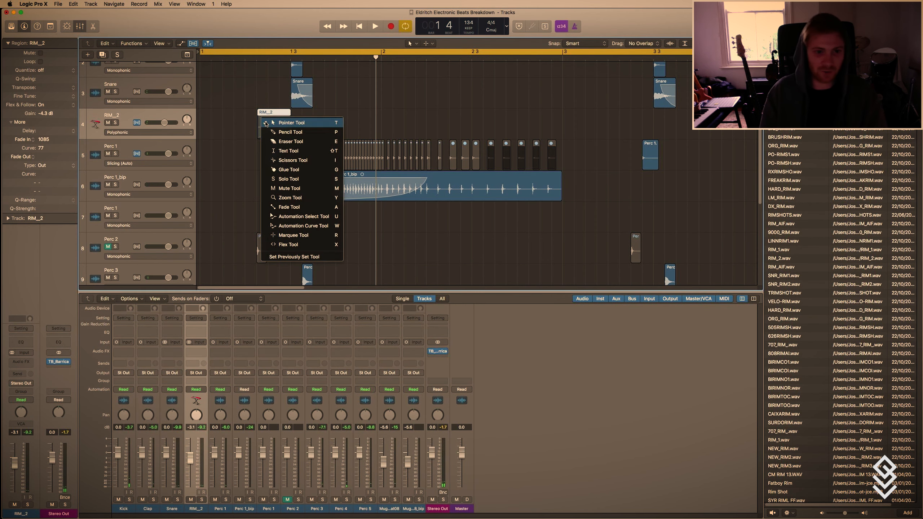
pyautogui.press('t')
# Try a copy of the RIM__2 region early in bar 2, listen to it, and delete the copy.
pyautogui.press('z')
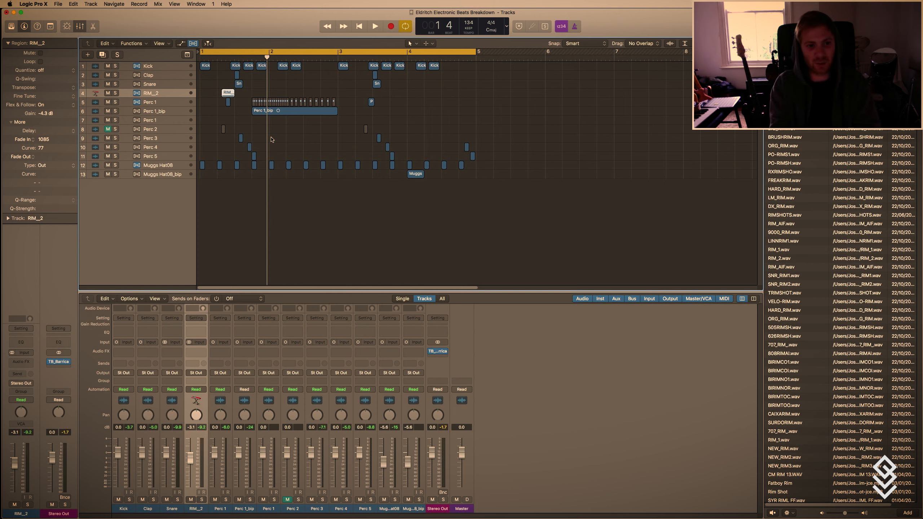
pyautogui.press('z')
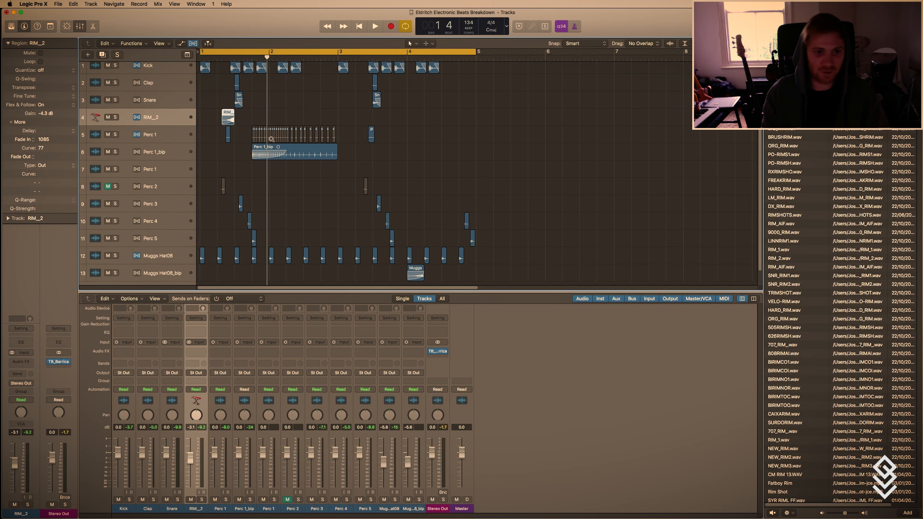
pyautogui.scroll(2, 271, 139)
pyautogui.press('t')
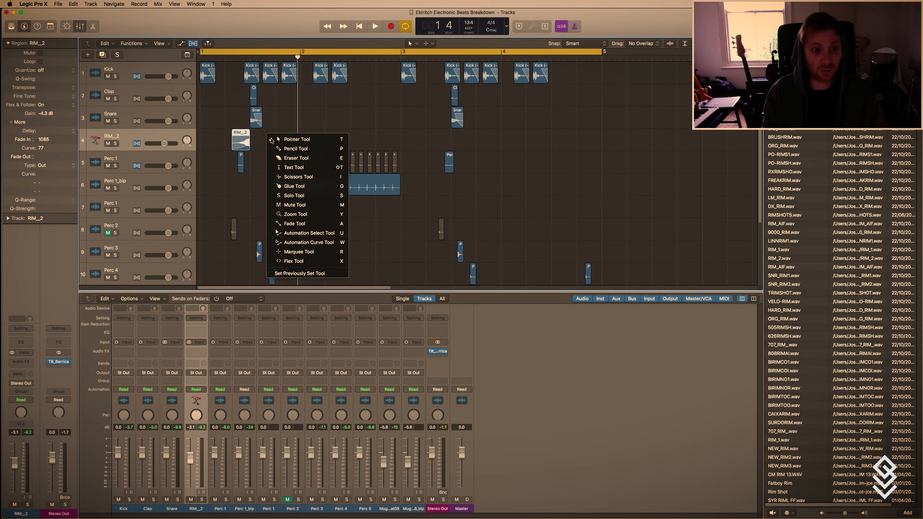
pyautogui.press('t')
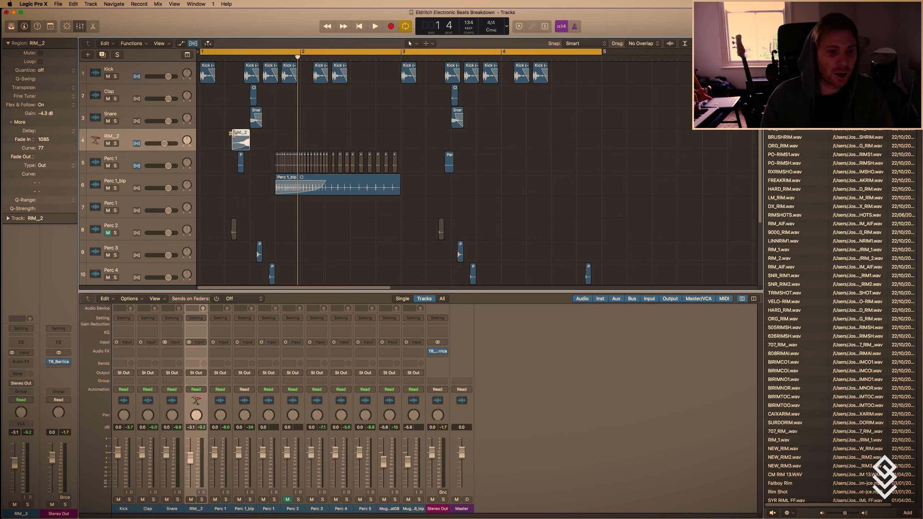
pyautogui.moveTo(234, 133); pyautogui.dragTo(326, 133)
pyautogui.press('space')
pyautogui.press('t')
pyautogui.press('t')
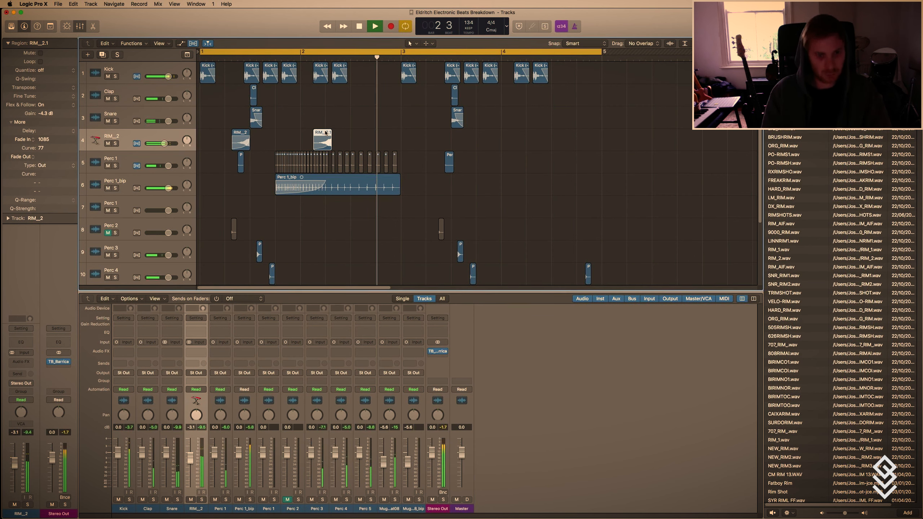
pyautogui.press('space')
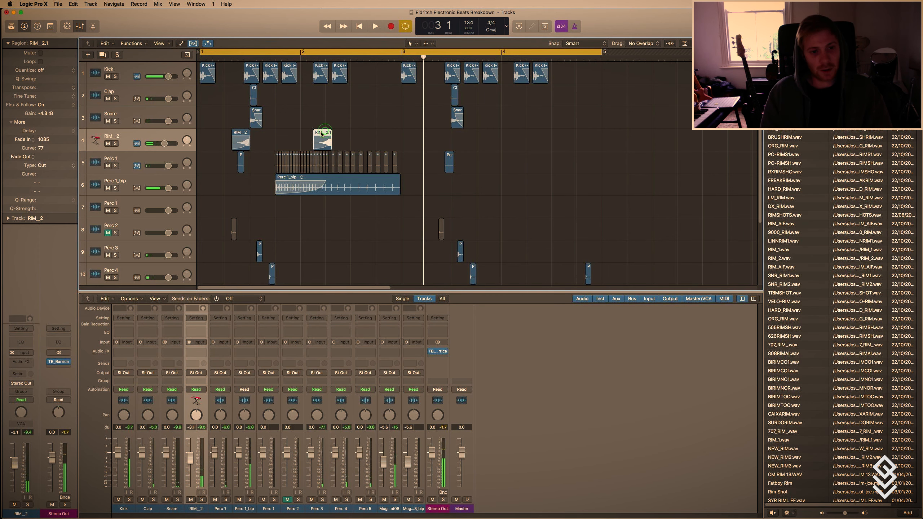
pyautogui.press('Delete')
# Move the RIM__2 track below the Muggs Hat08_bip track as the last track in the list.
pyautogui.press('t')
pyautogui.press('z')
pyautogui.click(301, 134)
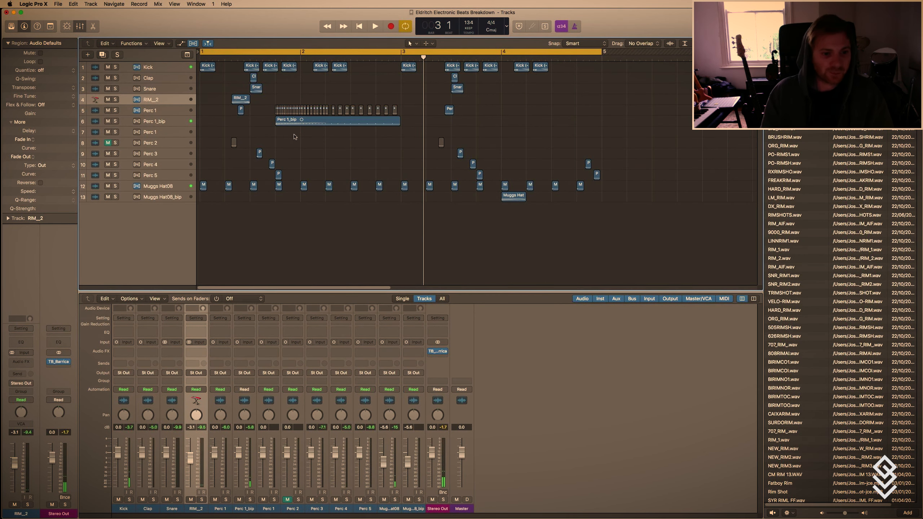
pyautogui.moveTo(161, 104); pyautogui.dragTo(183, 214)
pyautogui.click(236, 211)
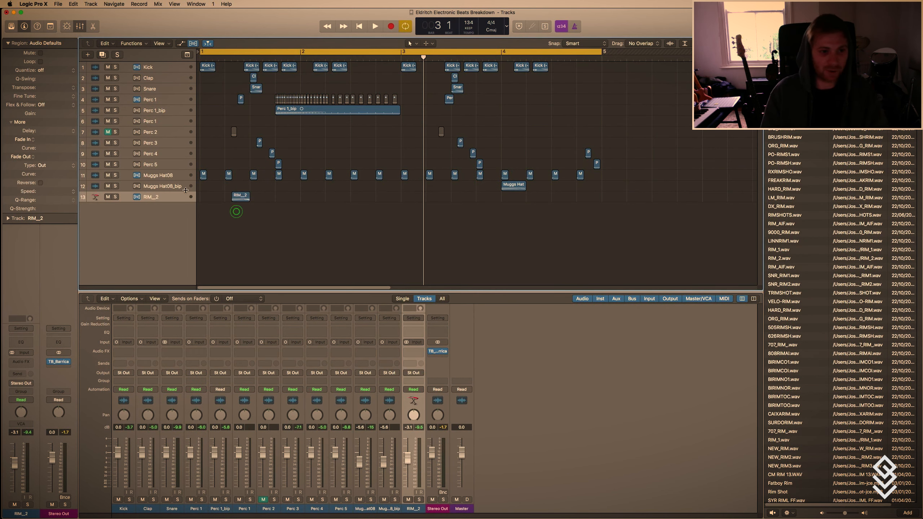
# Rename the Perc 1_bip track as Scrape.
pyautogui.click(158, 111)
pyautogui.click(168, 110)
pyautogui.write('Scrape')
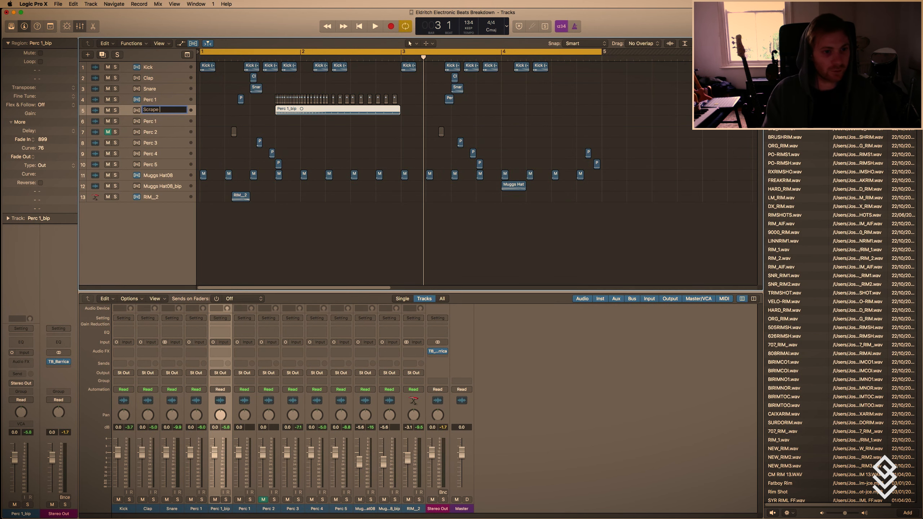
pyautogui.press('Return')
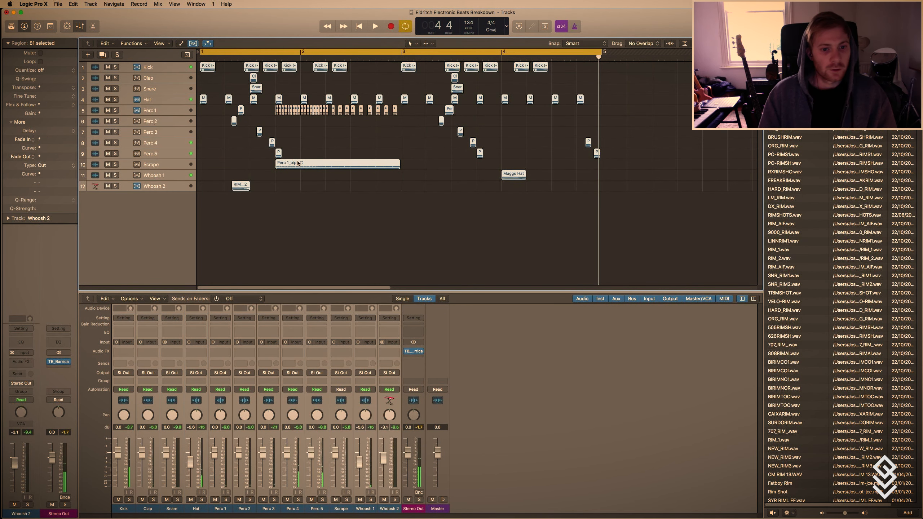
# Name all selected regions after their tracks.
pyautogui.rightClick(297, 161)
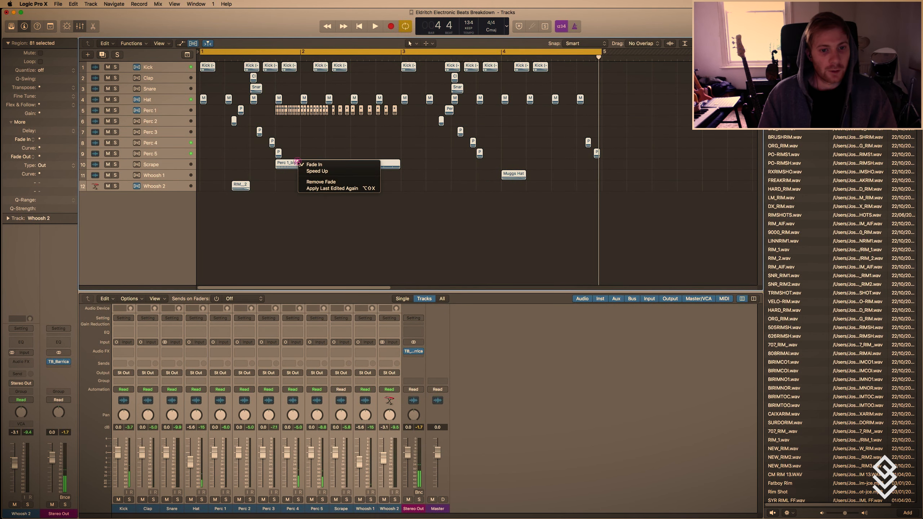
pyautogui.rightClick(539, 68)
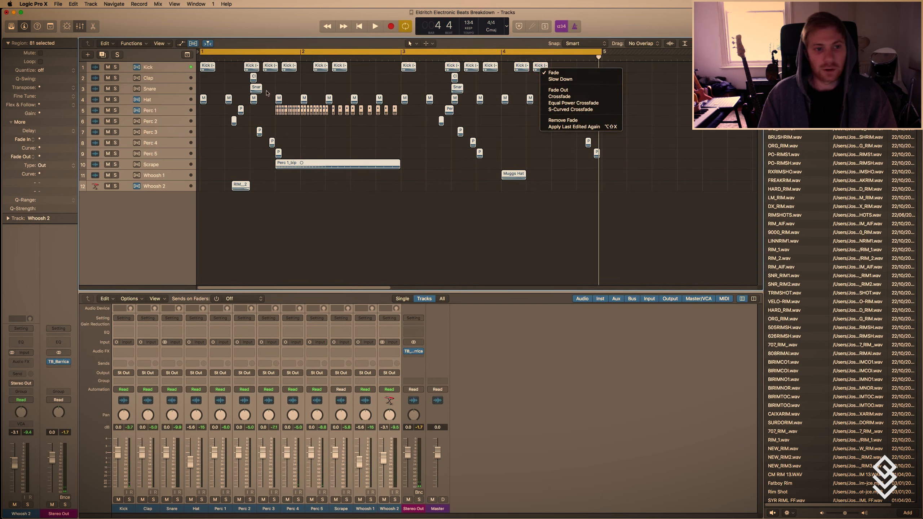
pyautogui.click(247, 96)
pyautogui.scroll(10, 247, 96)
pyautogui.rightClick(200, 71)
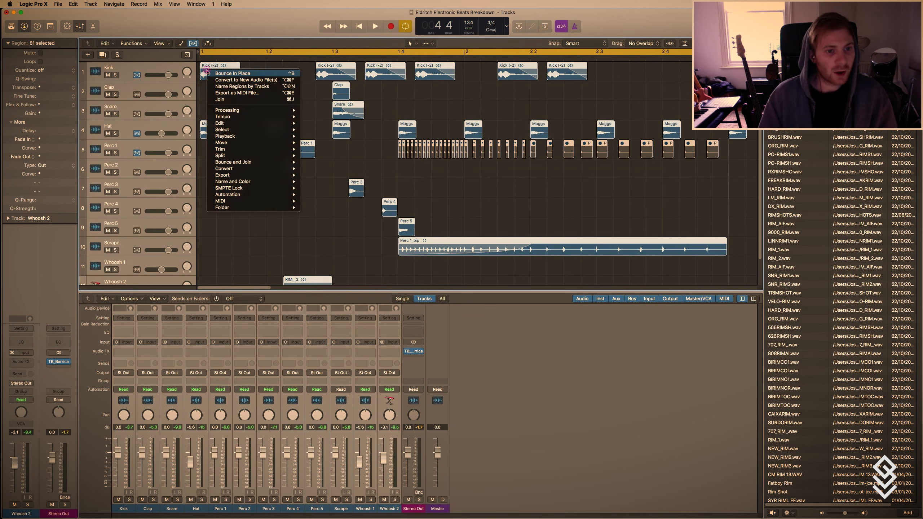
pyautogui.click(239, 88)
pyautogui.press('t')
pyautogui.press('z')
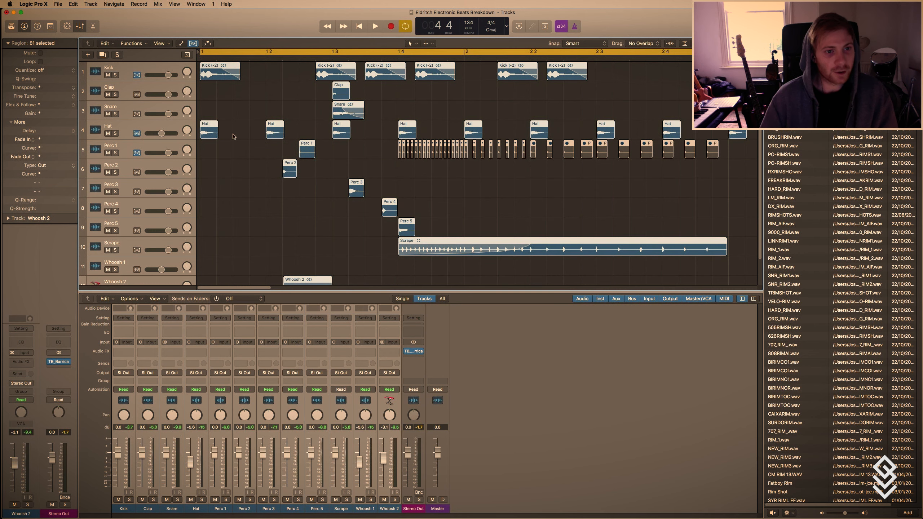
pyautogui.click(235, 134)
pyautogui.press('t')
pyautogui.click(235, 135)
# Color all Kick regions red and the regions from Clap through Whoosh 2 yellow.
pyautogui.click(414, 67)
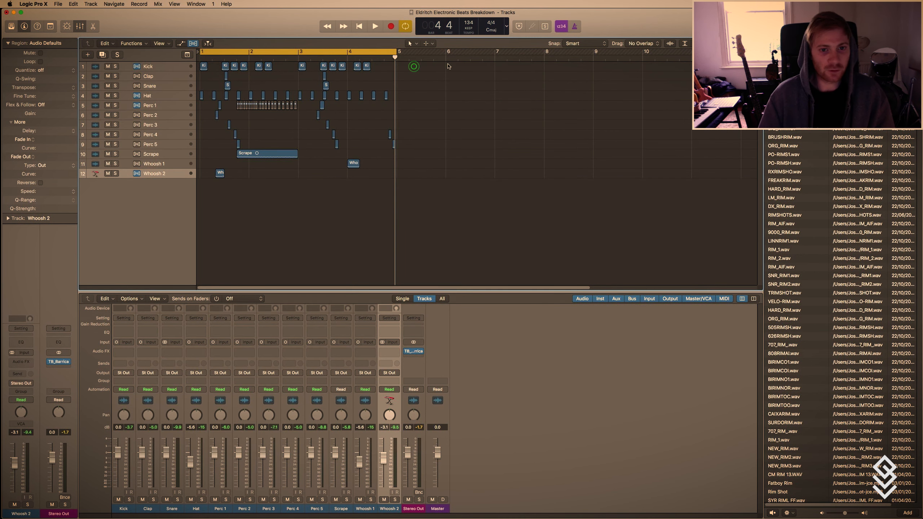
pyautogui.moveTo(448, 67); pyautogui.dragTo(201, 68)
pyautogui.hotkey('alt', 'c')
pyautogui.click(524, 426)
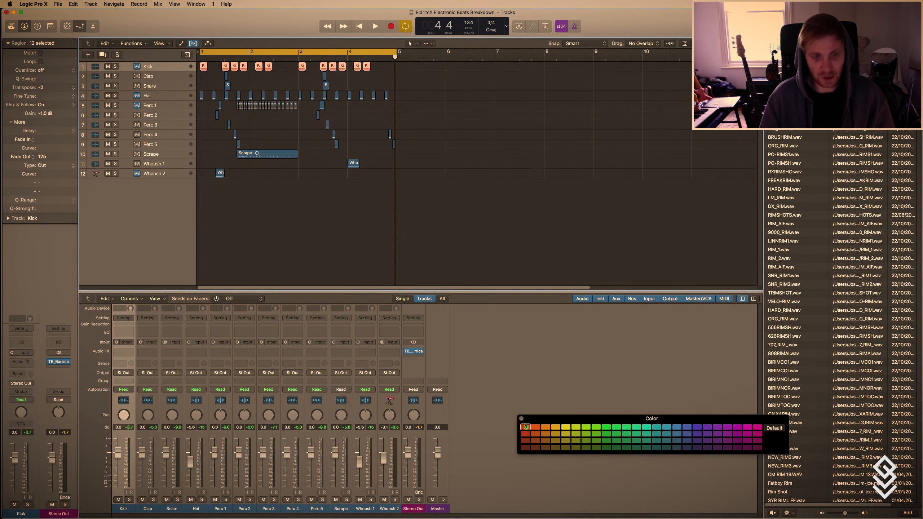
pyautogui.moveTo(435, 183); pyautogui.dragTo(198, 72)
pyautogui.click(565, 427)
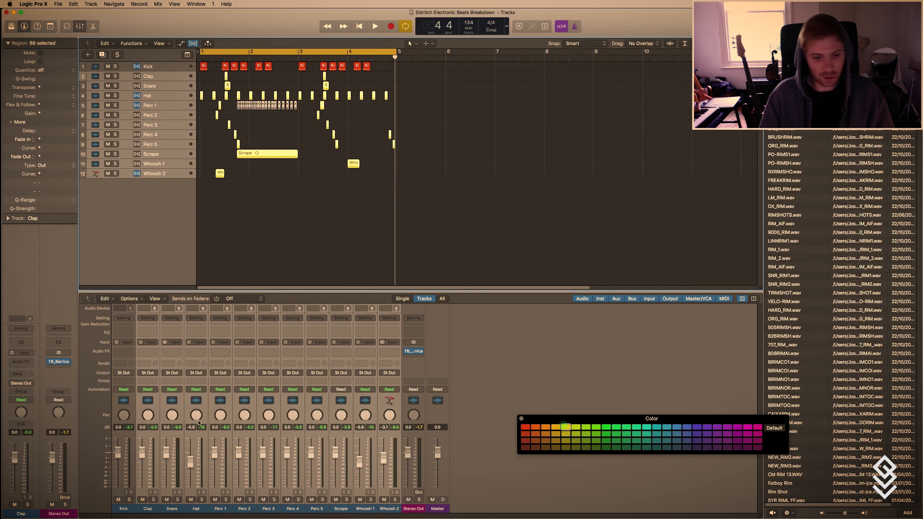
# Color the Kick channel strip red and the Clap through Whoosh 2 channel strips yellow, and hide the mixer.
pyautogui.click(128, 511)
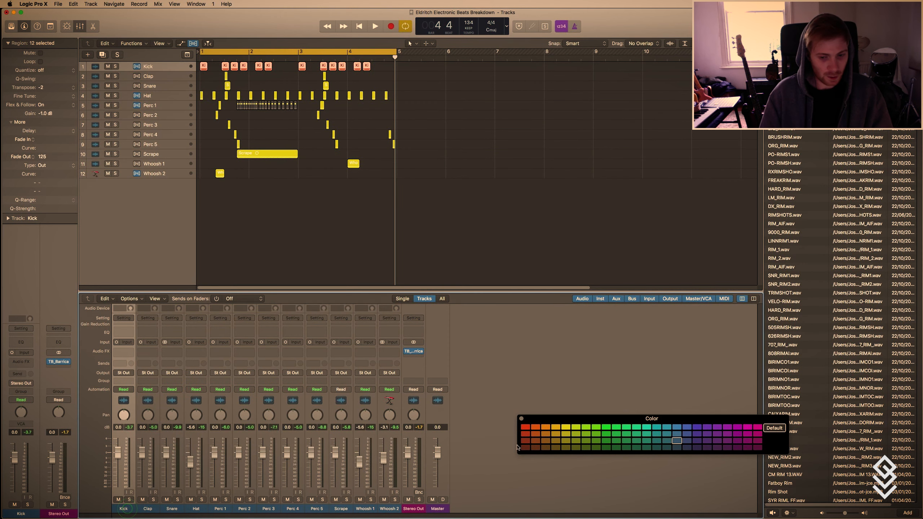
pyautogui.click(525, 428)
pyautogui.click(386, 511)
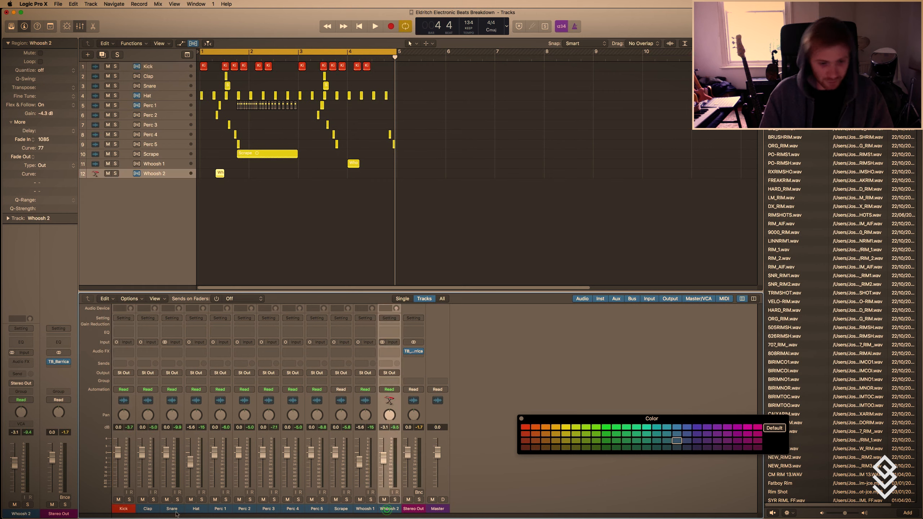
pyautogui.keyDown('shift'); pyautogui.click(153, 508); pyautogui.keyUp('shift')
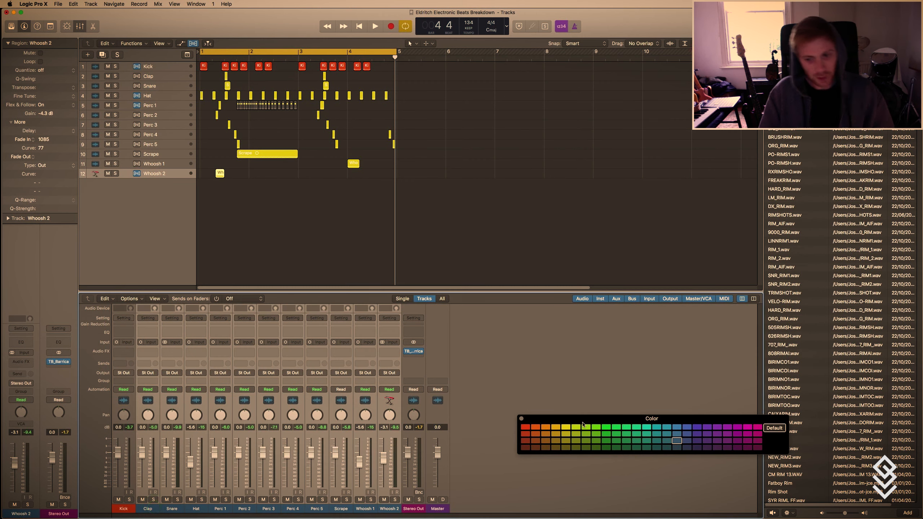
pyautogui.click(566, 427)
pyautogui.click(521, 419)
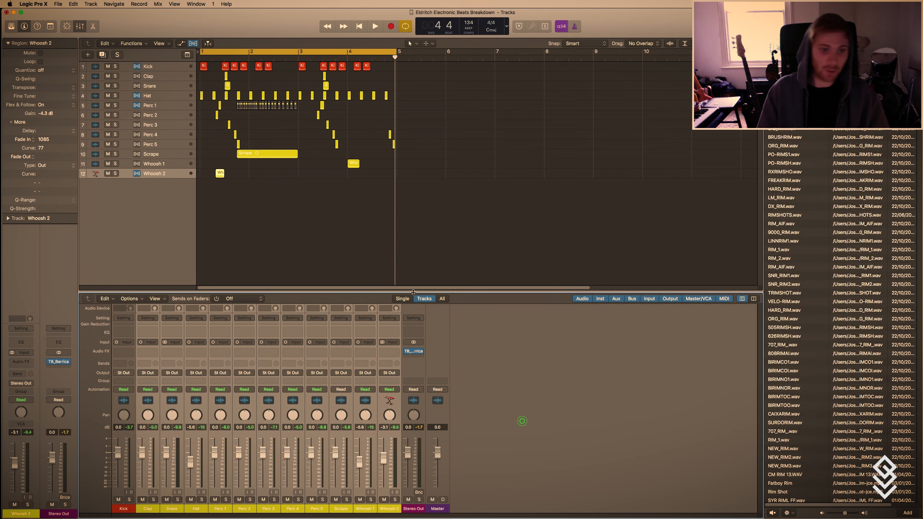
pyautogui.click(341, 223)
pyautogui.press('x')
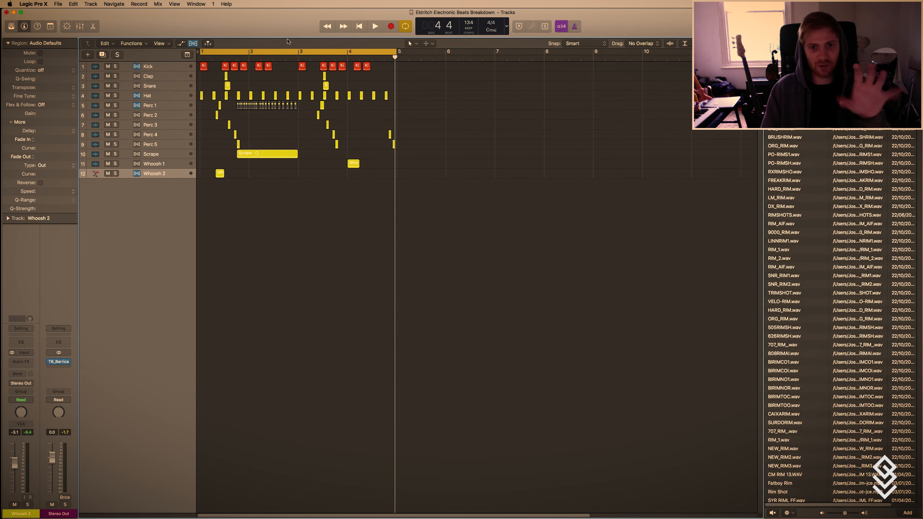
# Select the Kick track and look over the project's bounce options.
pyautogui.click(155, 67)
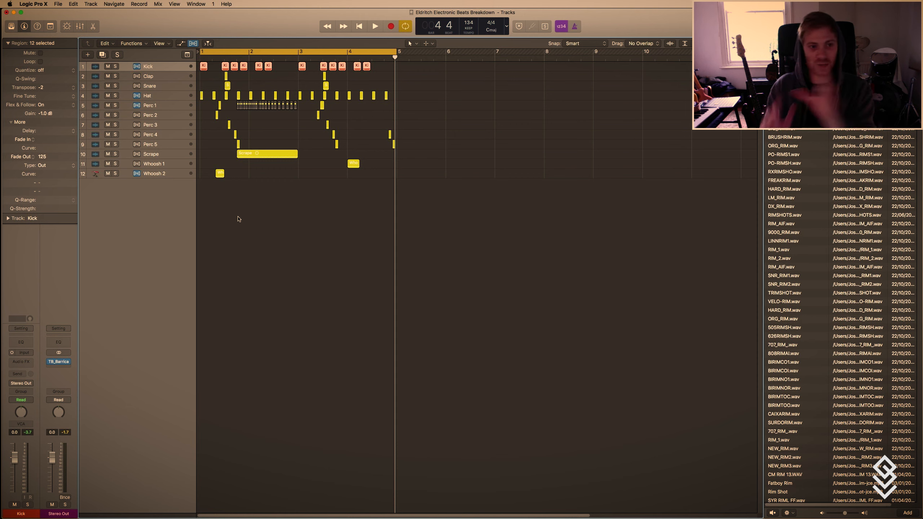
pyautogui.click(57, 3)
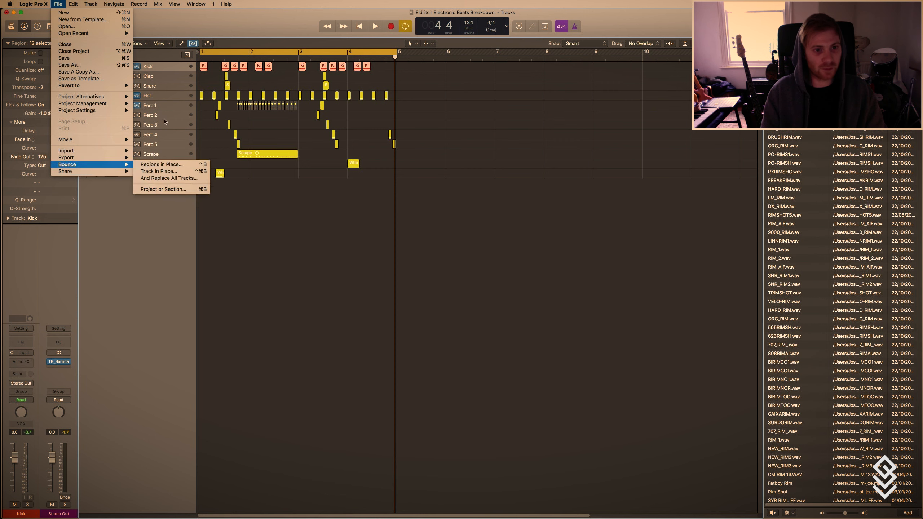
pyautogui.click(153, 92)
pyautogui.click(115, 66)
pyautogui.click(115, 67)
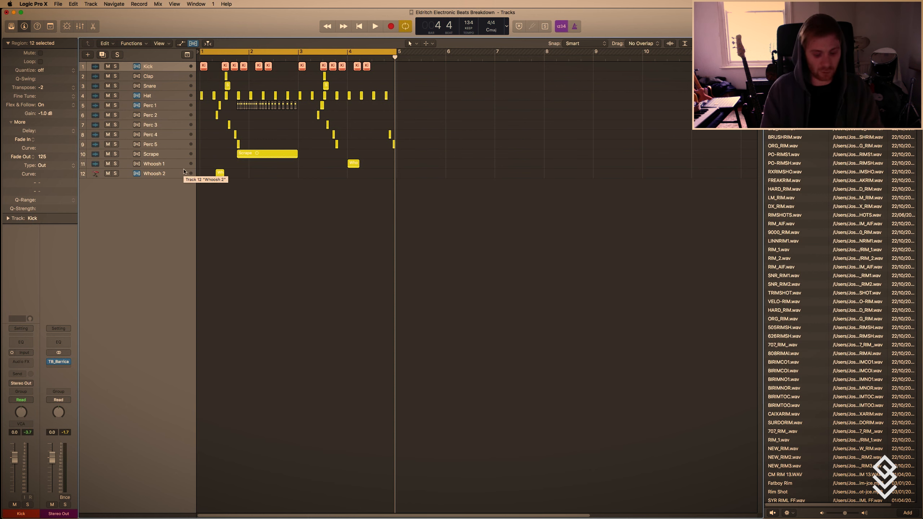
# Route the Kick track's output to Bus 1.
pyautogui.scroll(3, 227, 217)
pyautogui.press('t')
pyautogui.click(235, 223)
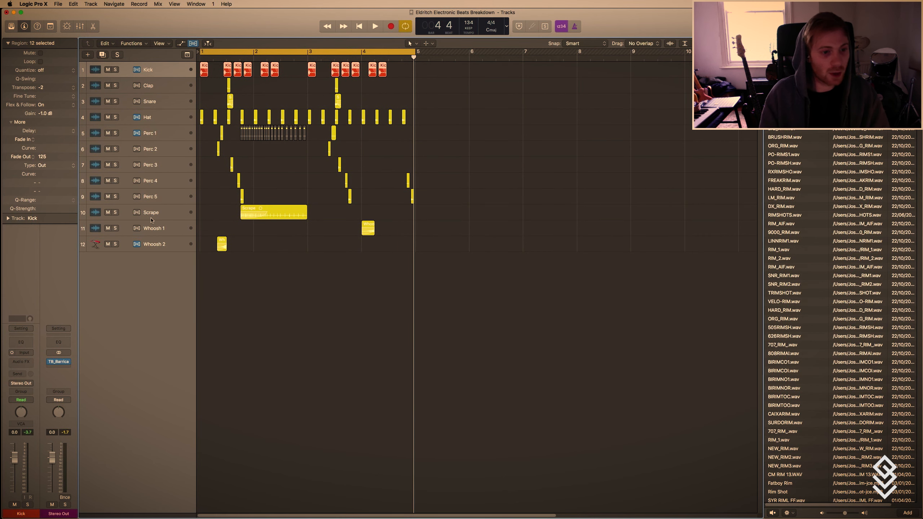
pyautogui.click(24, 384)
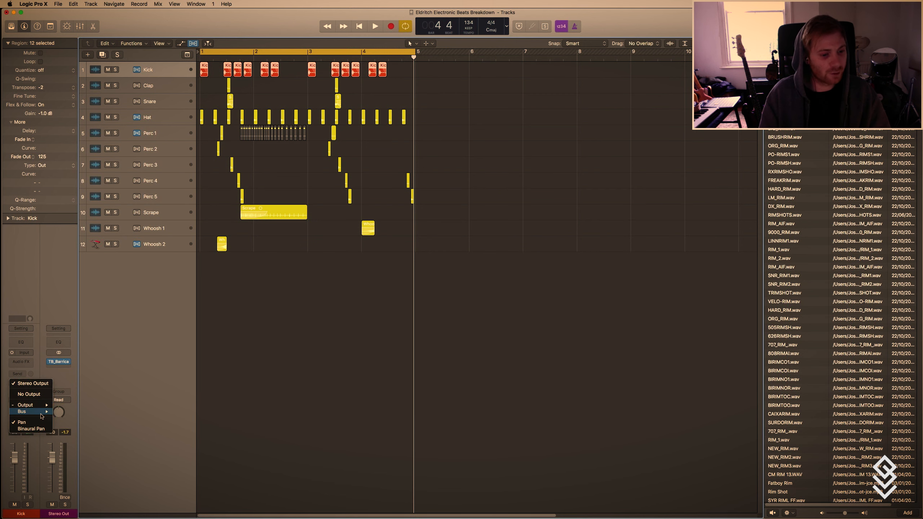
pyautogui.moveTo(31, 411)
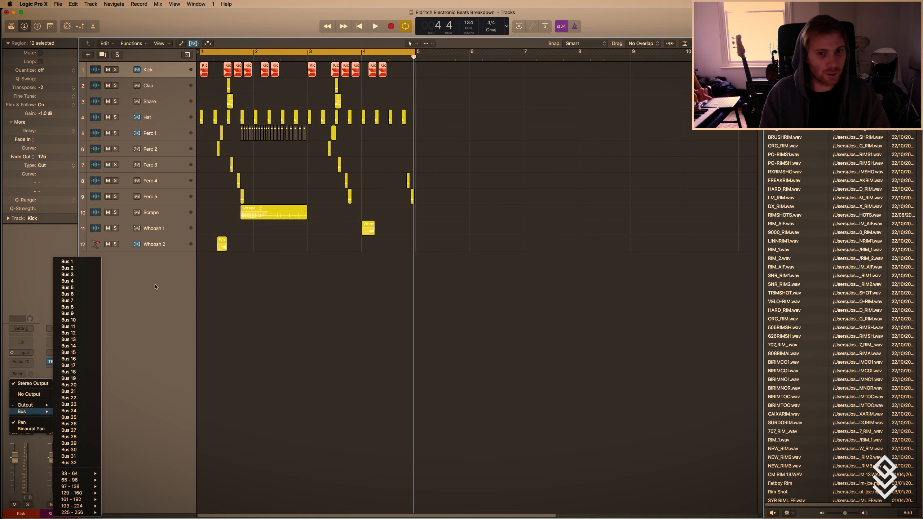
pyautogui.click(93, 262)
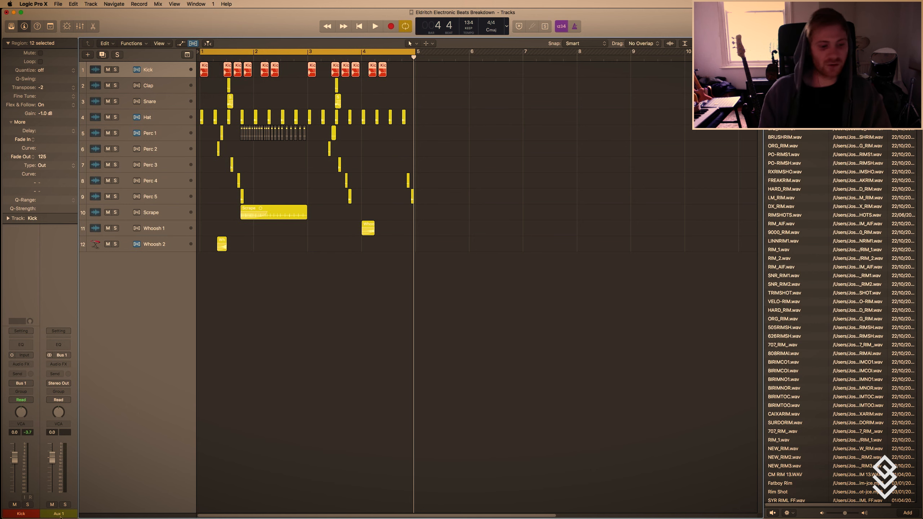
# Rename the aux channel fed by Bus 1 as KICK.
pyautogui.click(118, 433)
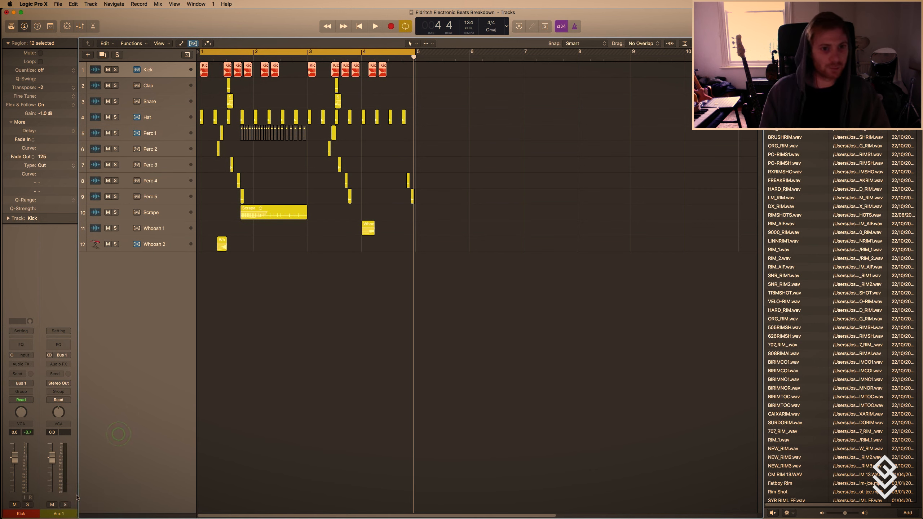
pyautogui.doubleClick(57, 513)
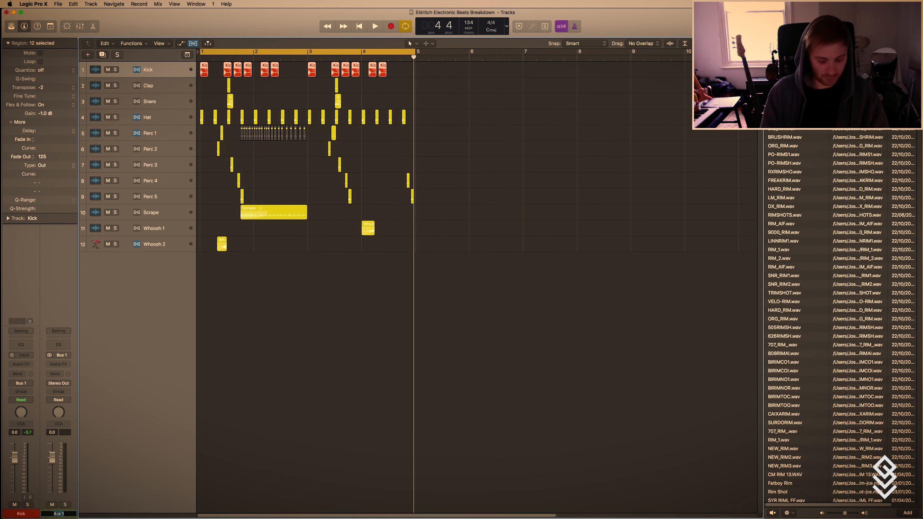
pyautogui.write('KICK')
pyautogui.press('Return')
# Create an arrangement track for the KICK aux channel and switch its input format to mono.
pyautogui.rightClick(57, 513)
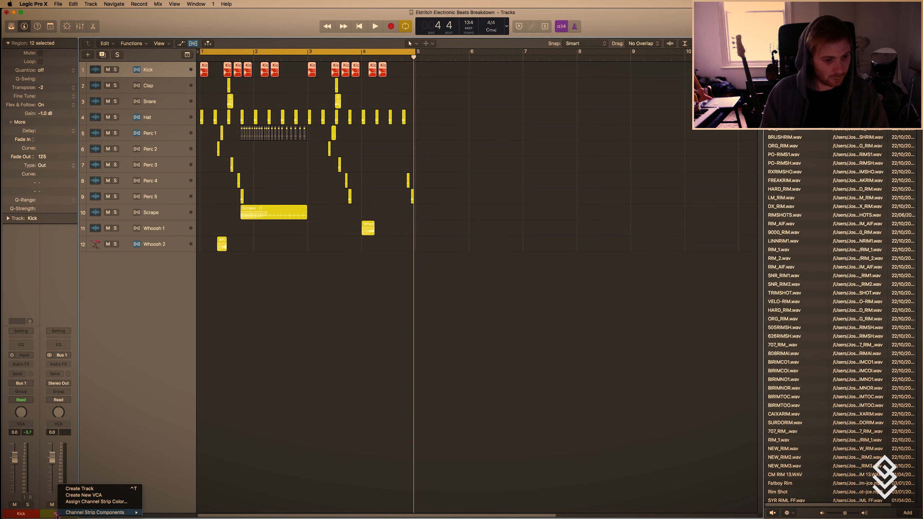
pyautogui.click(87, 489)
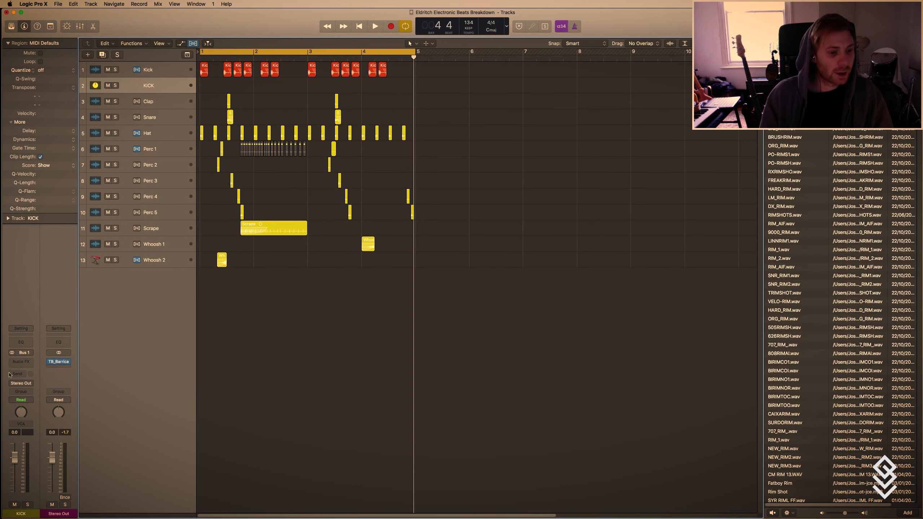
pyautogui.click(11, 353)
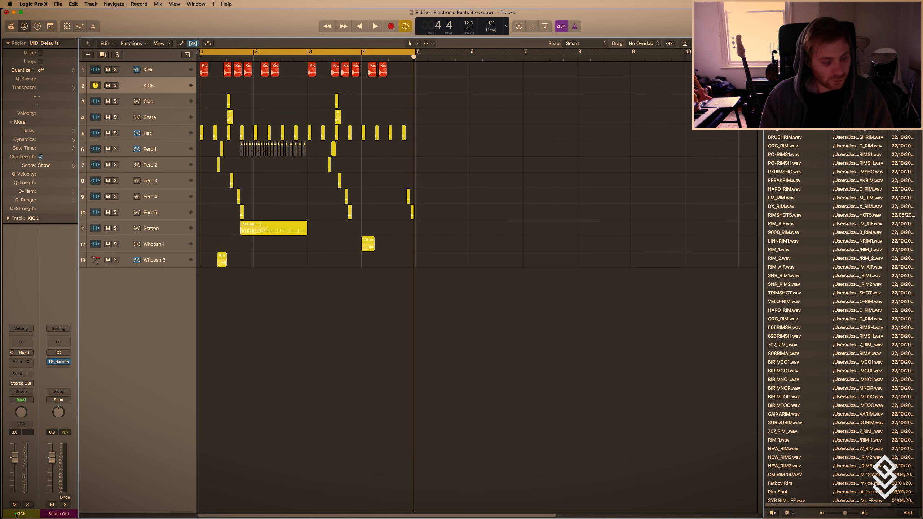
pyautogui.click(152, 70)
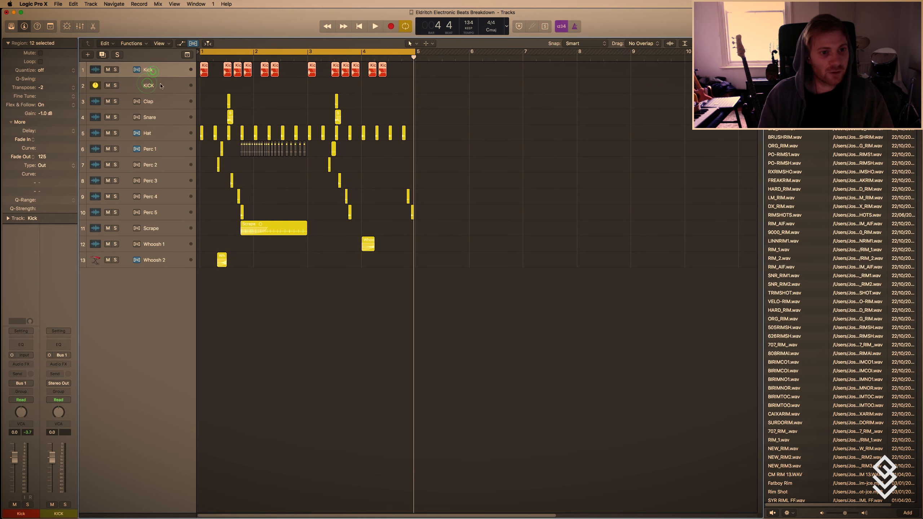
pyautogui.click(160, 83)
pyautogui.click(155, 70)
pyautogui.click(157, 83)
pyautogui.click(152, 72)
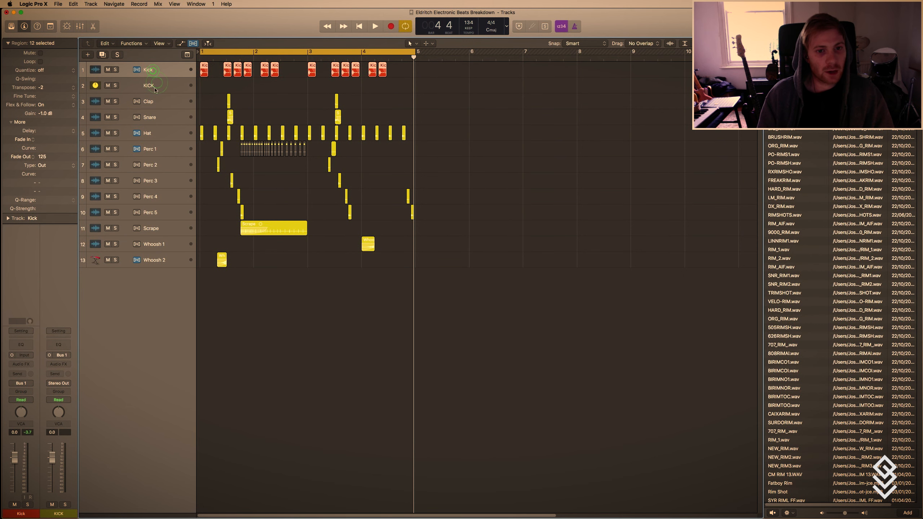
pyautogui.click(469, 82)
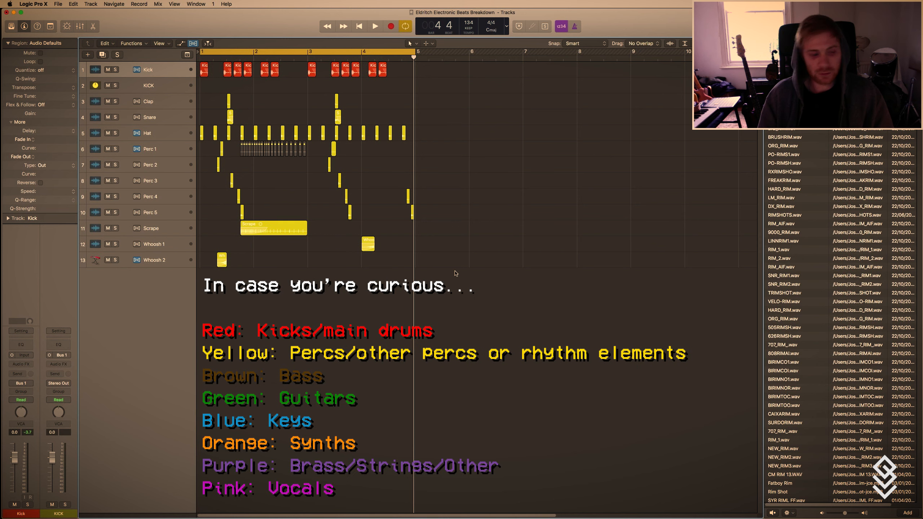
pyautogui.click(163, 86)
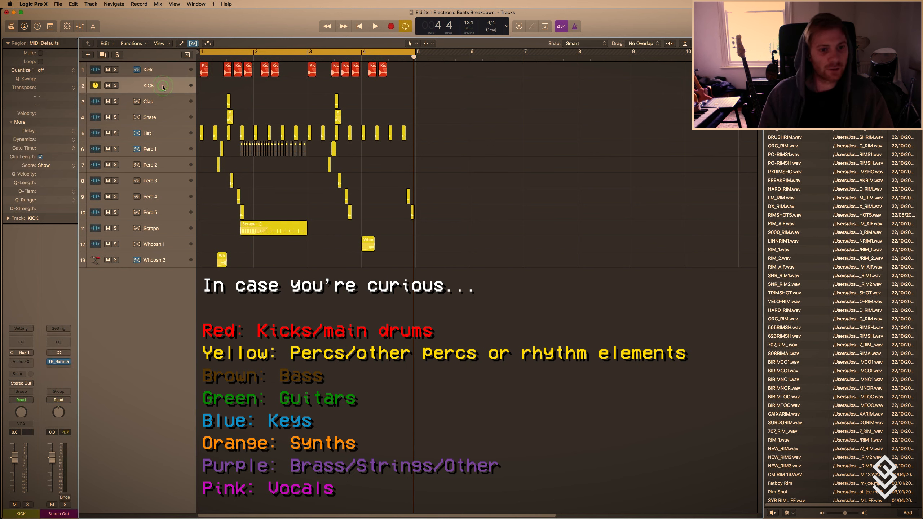
pyautogui.click(160, 104)
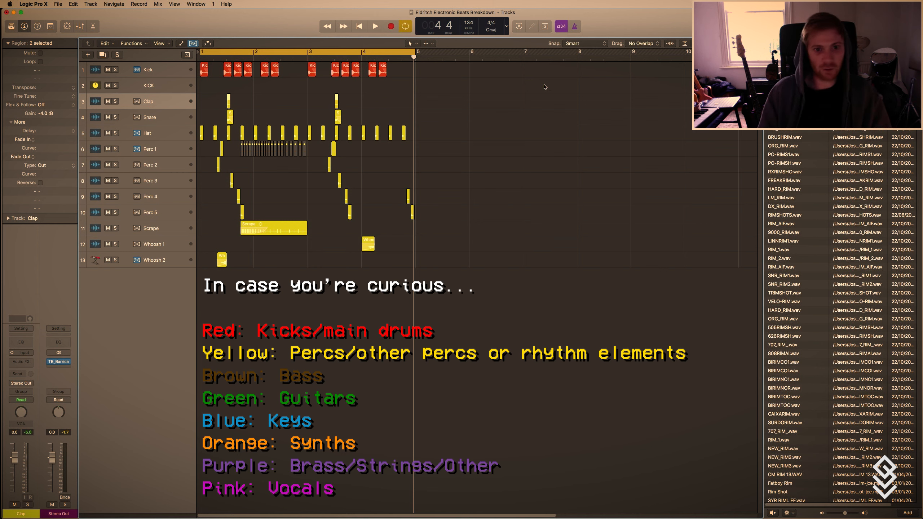
pyautogui.press('super+a')
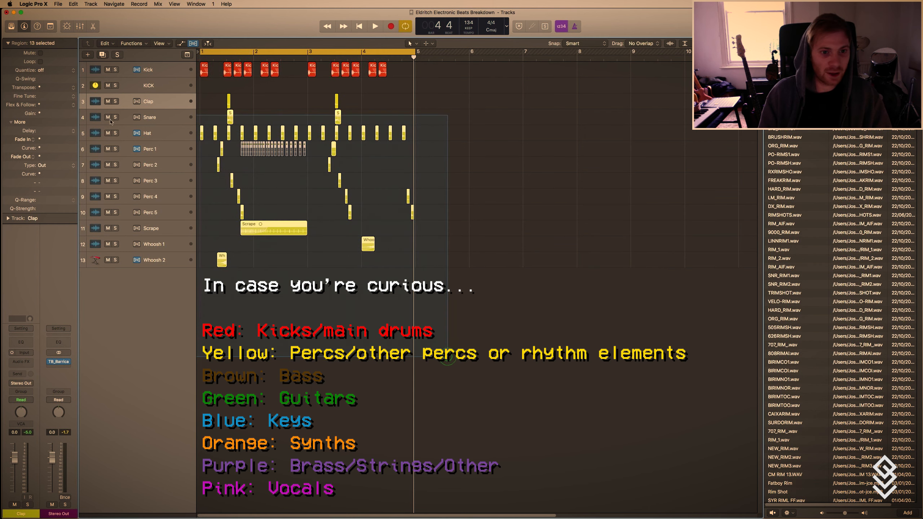
pyautogui.click(147, 104)
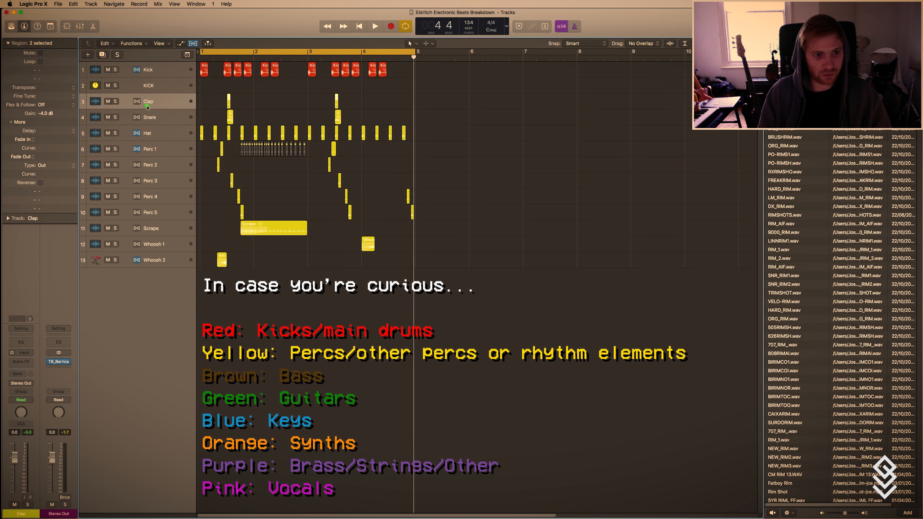
pyautogui.click(148, 86)
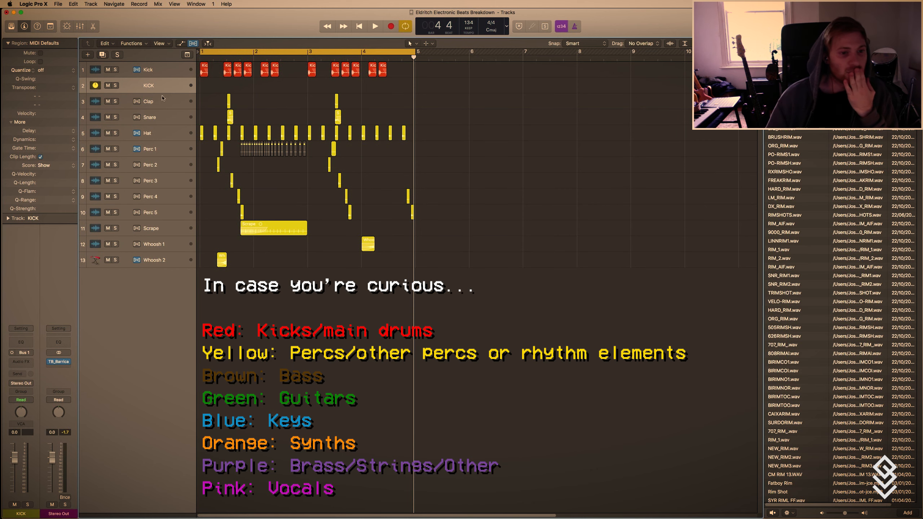
# Select the Clap and Snare tracks and route their outputs together to Bus 4 in the mixer.
pyautogui.click(162, 101)
pyautogui.keyDown('shift'); pyautogui.click(147, 118); pyautogui.keyUp('shift')
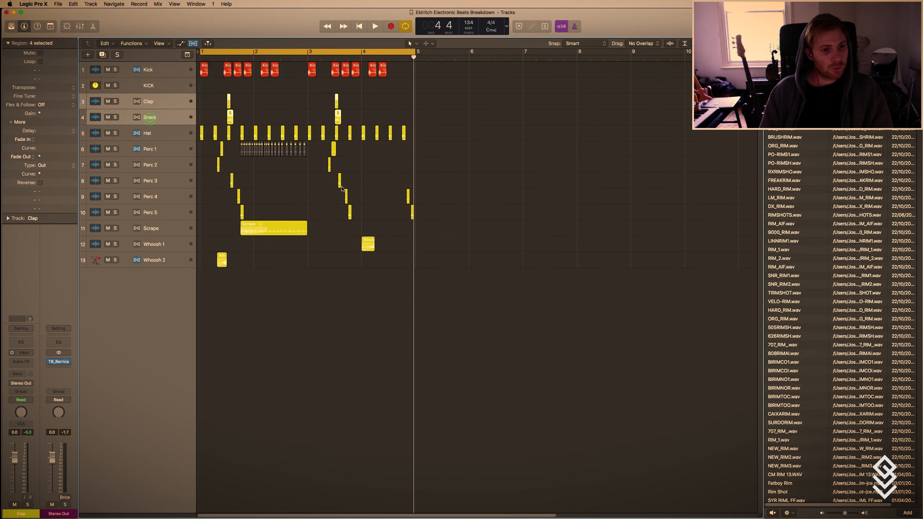
pyautogui.press('x')
pyautogui.click(177, 373)
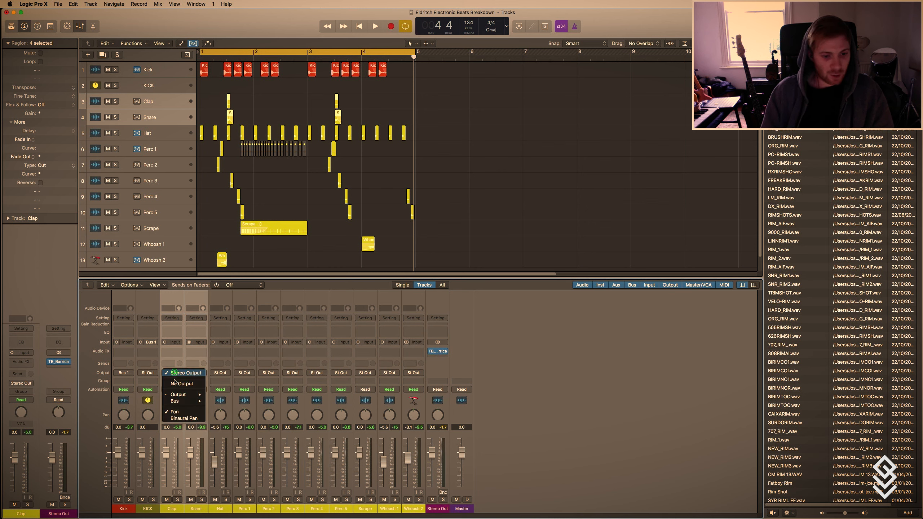
pyautogui.moveTo(182, 400)
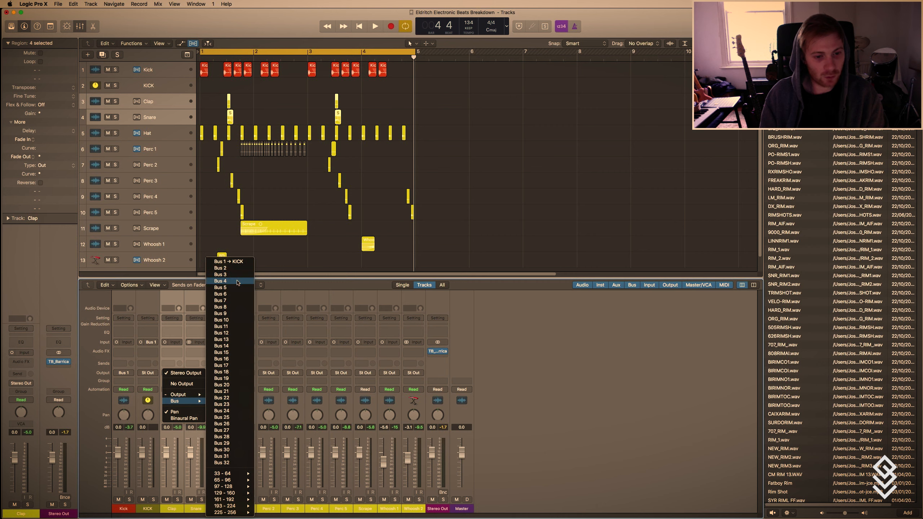
pyautogui.click(237, 281)
# Rename the aux channel fed by Bus 4 as SNARE and create an arrangement track for it.
pyautogui.doubleClick(57, 514)
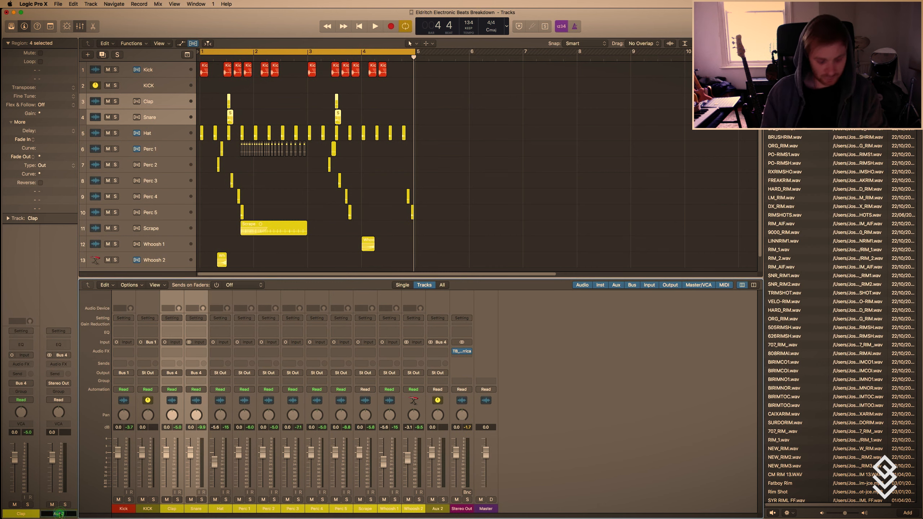
pyautogui.write('SNARE')
pyautogui.press('Return')
pyautogui.rightClick(60, 513)
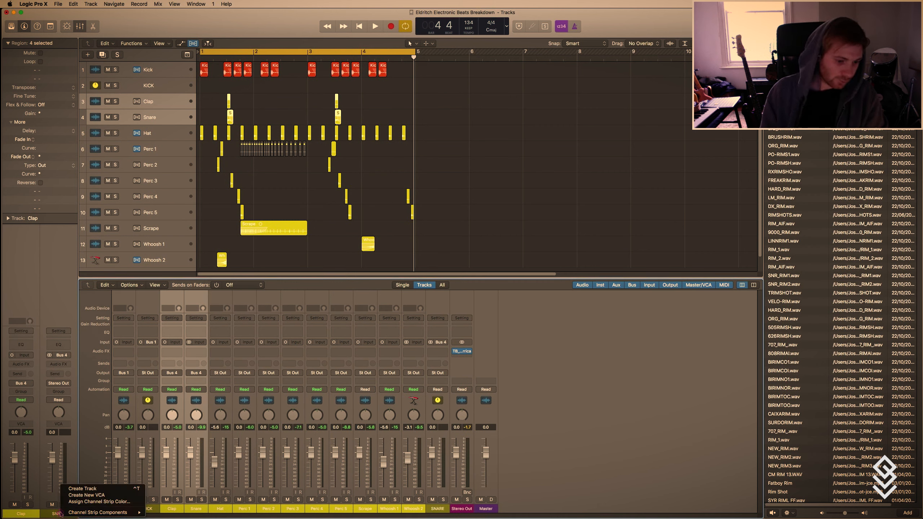
pyautogui.click(80, 488)
pyautogui.click(114, 133)
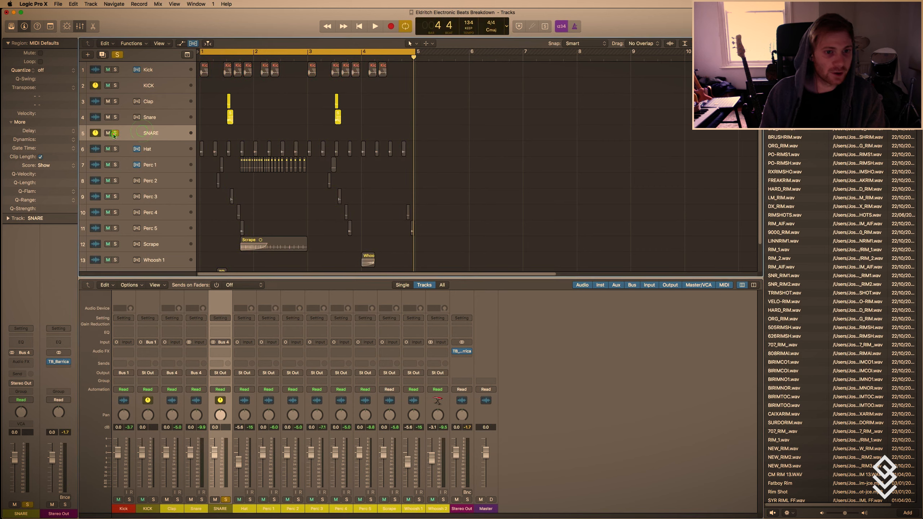
pyautogui.click(114, 132)
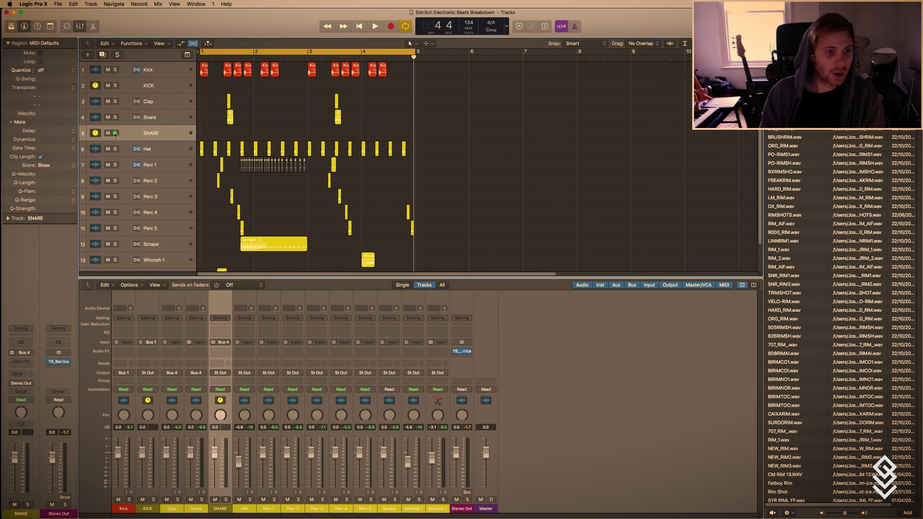
pyautogui.click(149, 97)
pyautogui.click(155, 131)
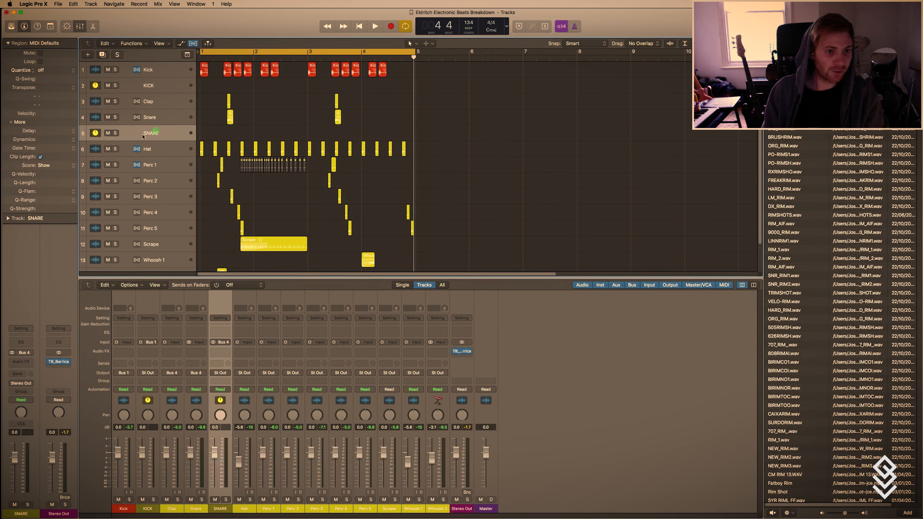
pyautogui.press('t')
pyautogui.click(159, 186)
# Route the Hat track's output to Bus 7.
pyautogui.click(154, 147)
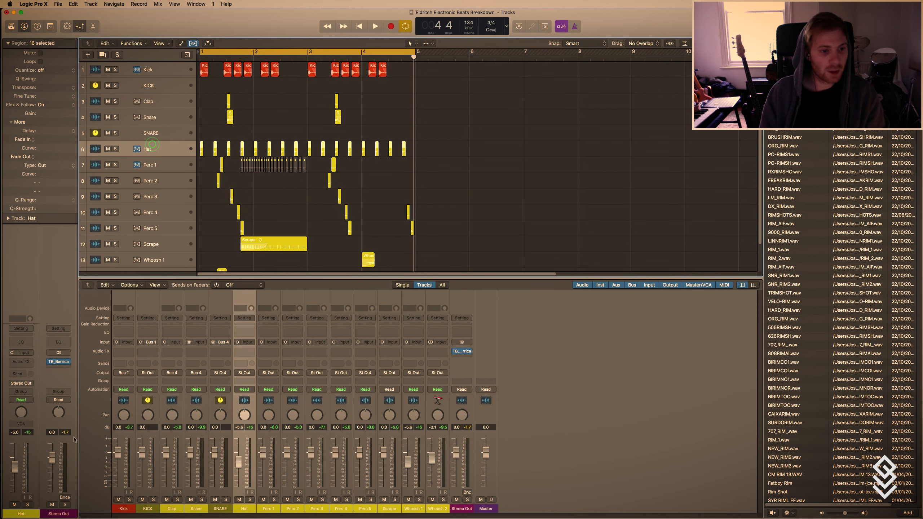
pyautogui.click(21, 383)
pyautogui.moveTo(22, 413)
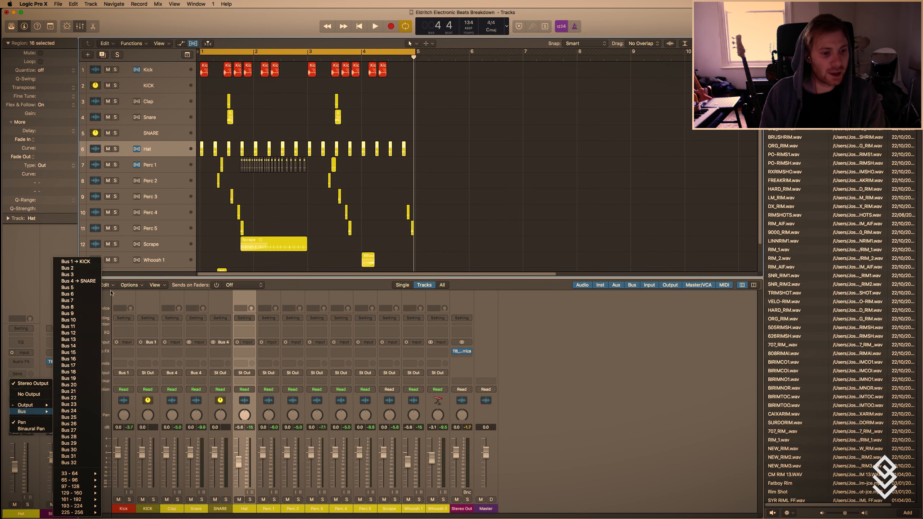
pyautogui.click(77, 302)
# Rename the aux channel fed by Bus 7 as HAT and create an arrangement track for it.
pyautogui.doubleClick(58, 514)
pyautogui.write('HAT')
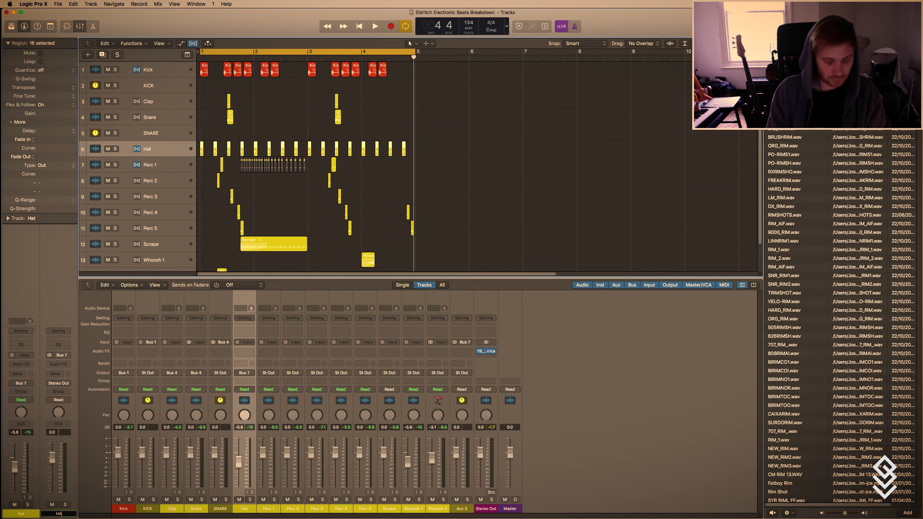
pyautogui.press('Return')
pyautogui.rightClick(59, 514)
pyautogui.click(82, 488)
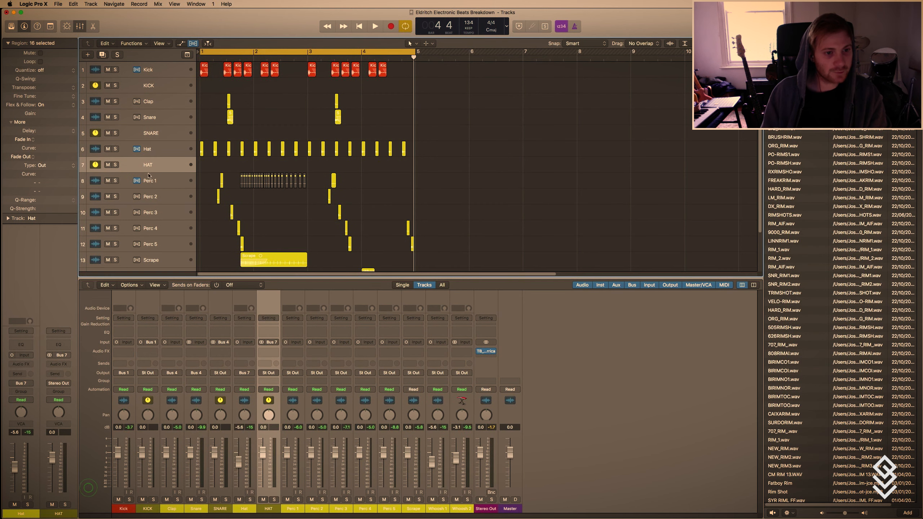
# Select the tracks from Perc 1 through Whoosh 2 and route their outputs together to Bus 10.
pyautogui.click(162, 145)
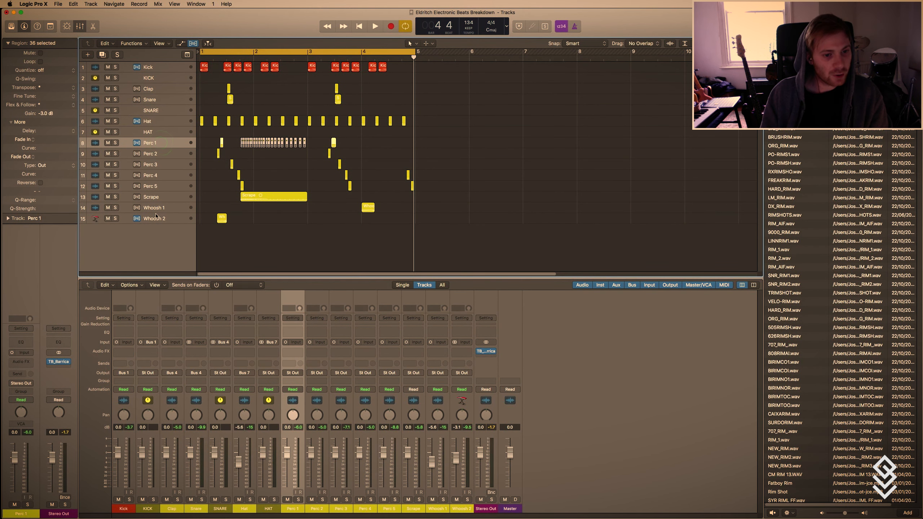
pyautogui.keyDown('shift'); pyautogui.click(155, 219); pyautogui.keyUp('shift')
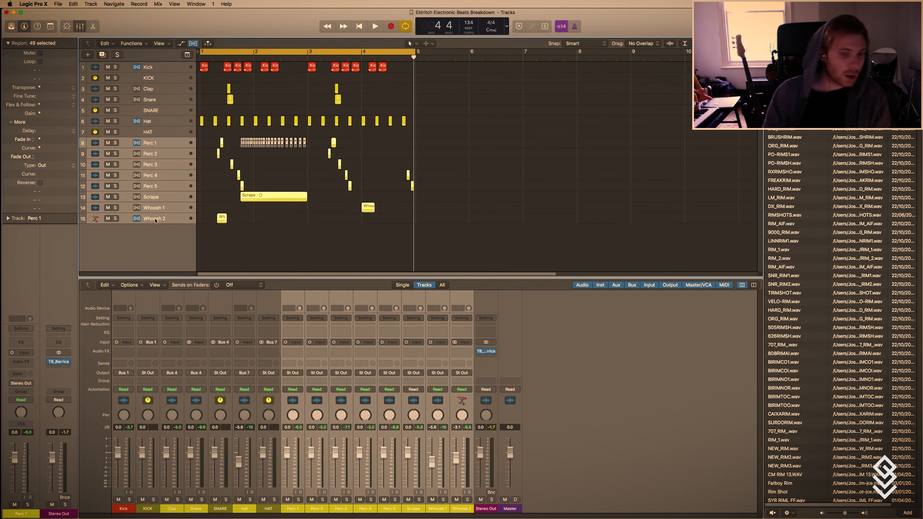
pyautogui.click(297, 373)
pyautogui.moveTo(301, 402)
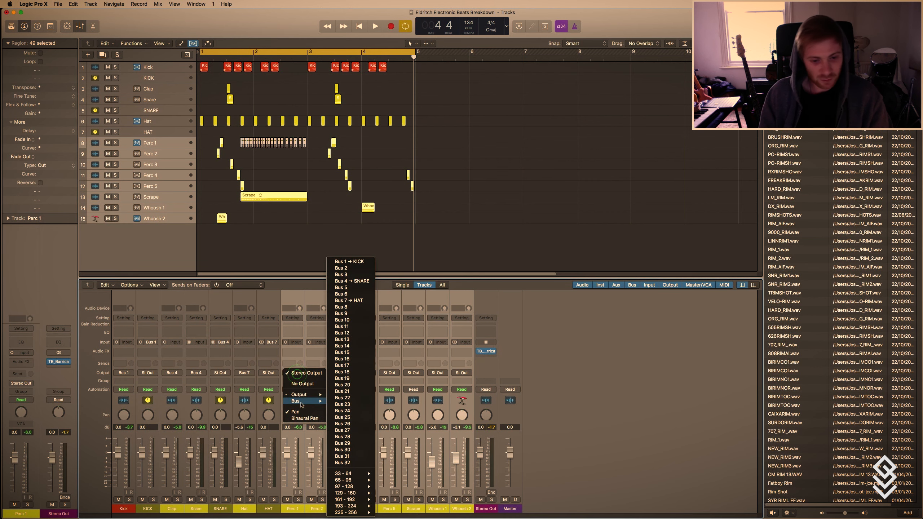
pyautogui.click(357, 320)
# Rename the aux channel fed by Bus 10 as SHORT PERCS and create an arrangement track for it.
pyautogui.doubleClick(58, 514)
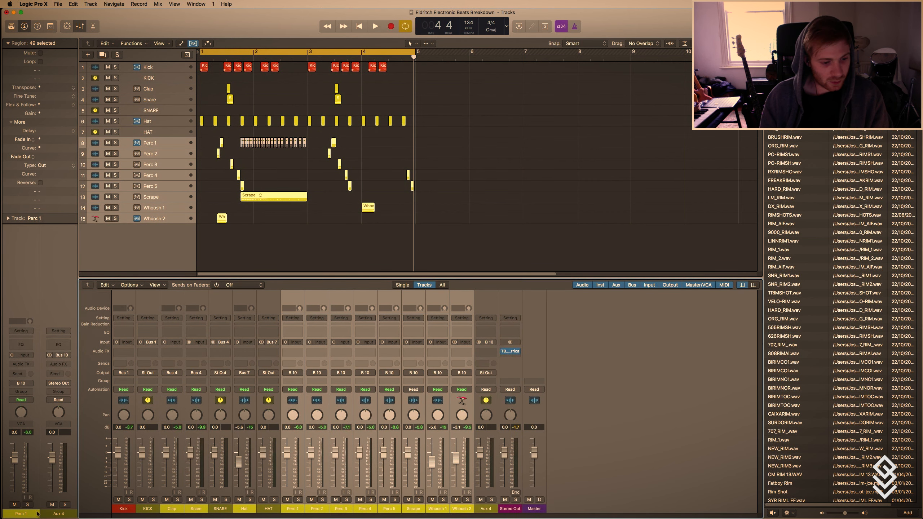
pyautogui.write('SHORT PERCS')
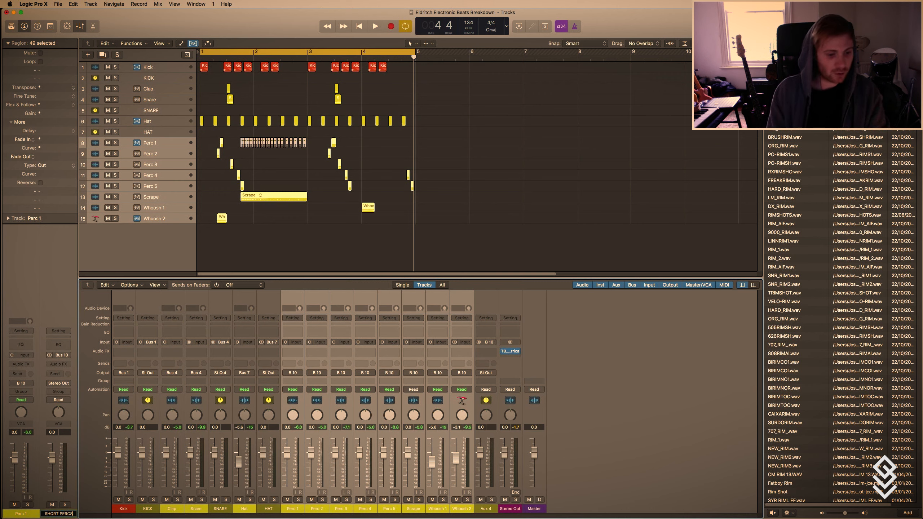
pyautogui.press('Return')
pyautogui.rightClick(49, 513)
pyautogui.click(95, 487)
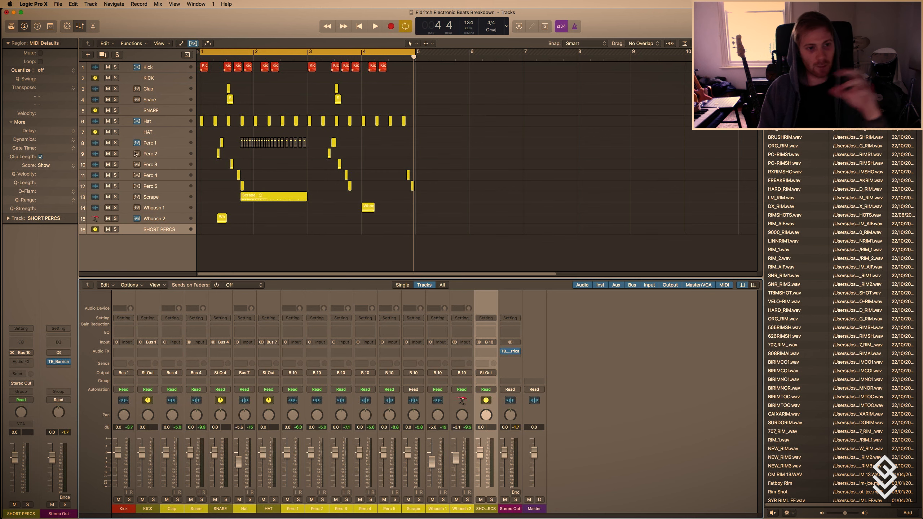
# Solo all tracks from Kick through HAT and clear the solos again.
pyautogui.click(160, 132)
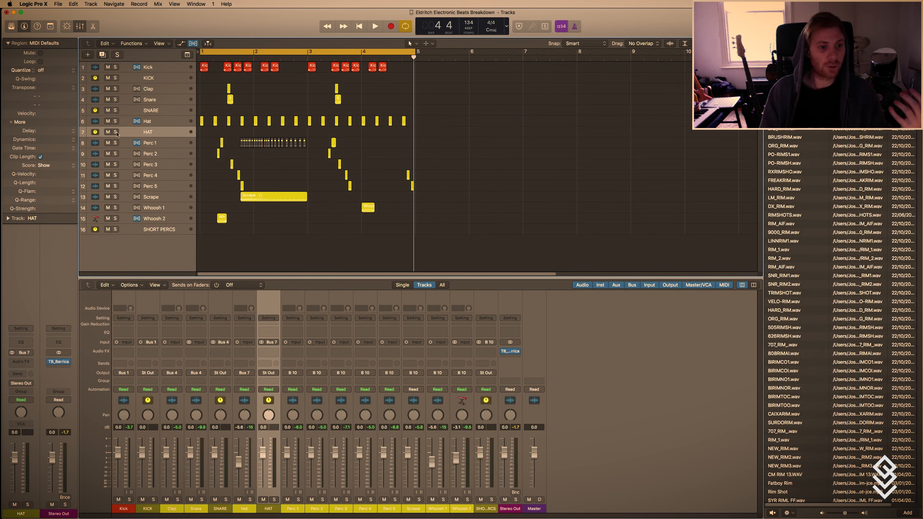
pyautogui.moveTo(115, 132); pyautogui.dragTo(115, 64)
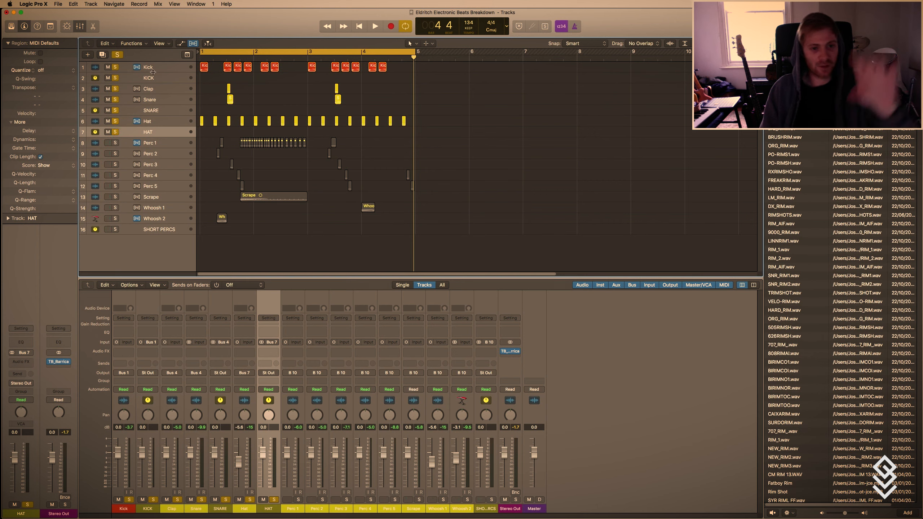
pyautogui.click(114, 132)
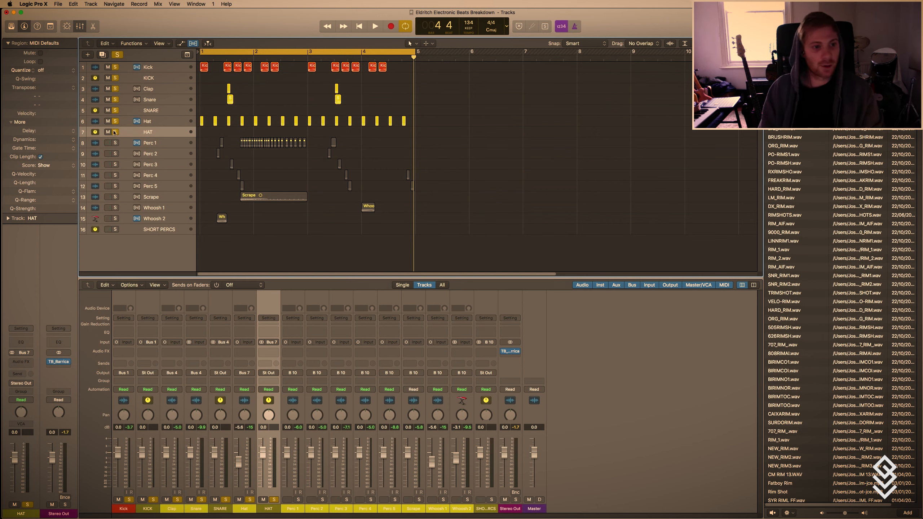
pyautogui.keyDown('alt'); pyautogui.click(114, 132); pyautogui.keyUp('alt')
pyautogui.click(114, 229)
pyautogui.click(115, 229)
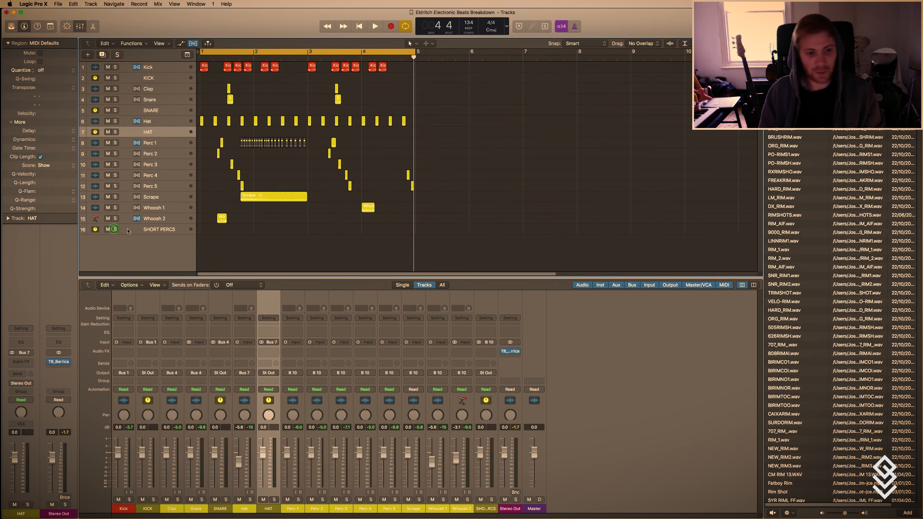
pyautogui.click(122, 232)
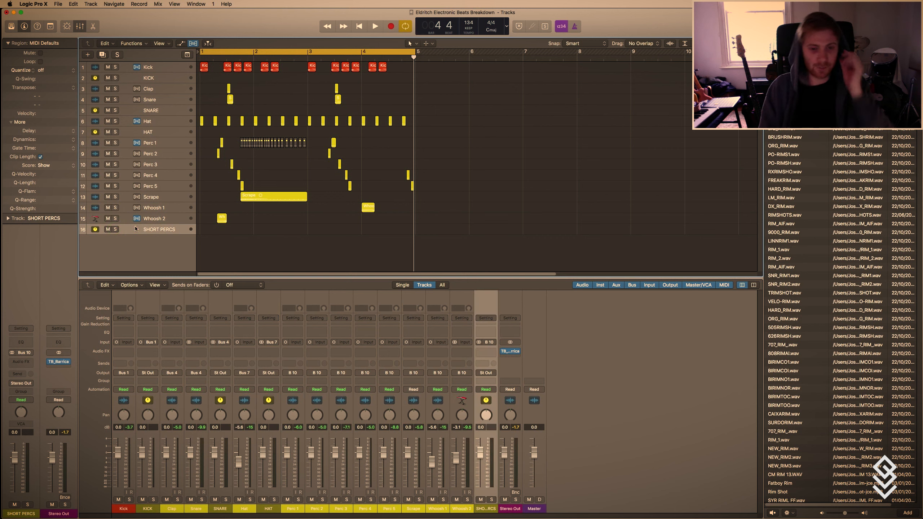
pyautogui.rightClick(135, 228)
pyautogui.press('Escape')
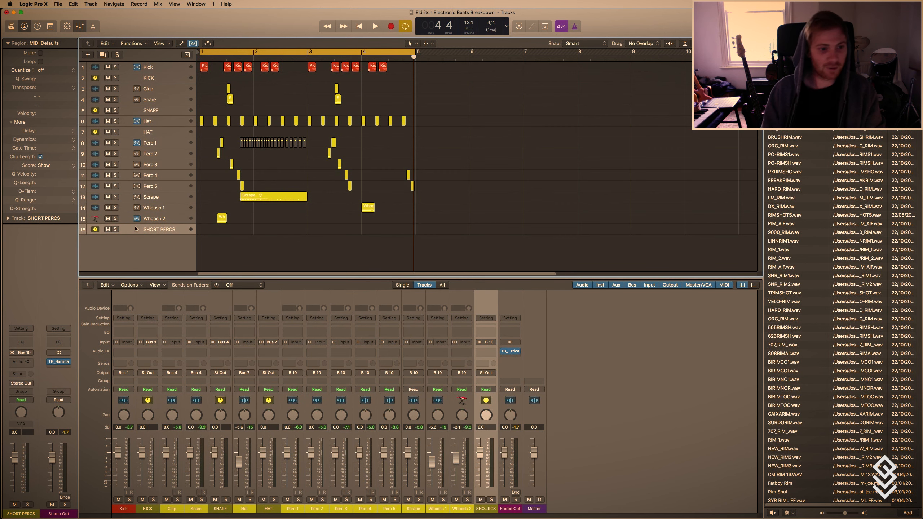
# Select the SNARE, HAT and SHORT PERCS aux tracks and route their outputs together to Bus 15.
pyautogui.click(159, 256)
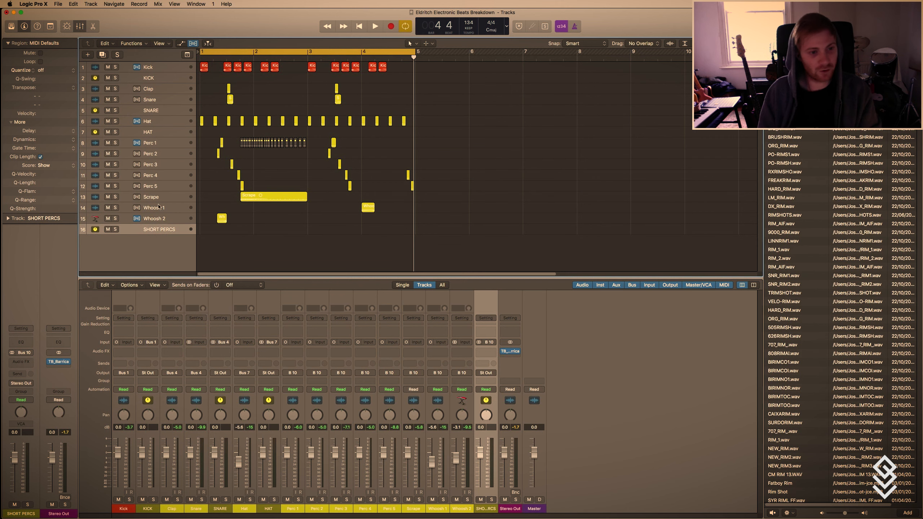
pyautogui.keyDown('shift'); pyautogui.click(159, 132); pyautogui.keyUp('shift')
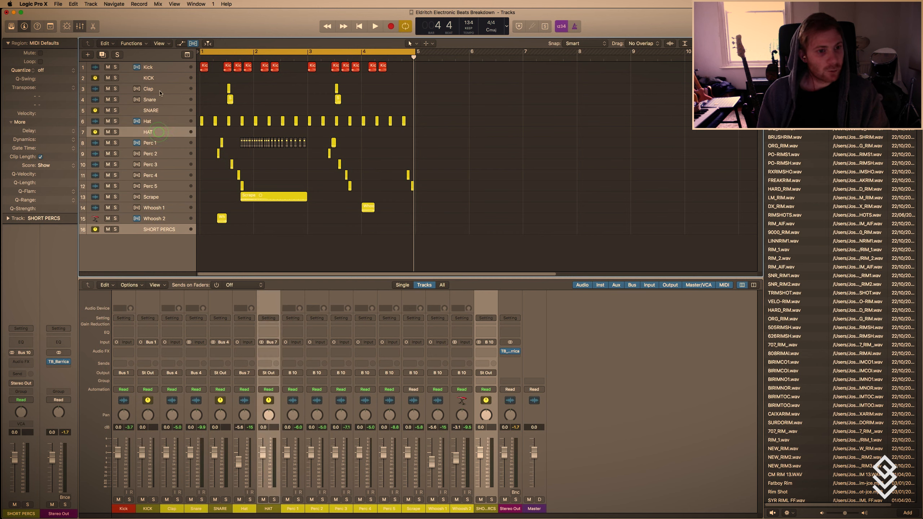
pyautogui.keyDown('shift'); pyautogui.click(159, 110); pyautogui.keyUp('shift')
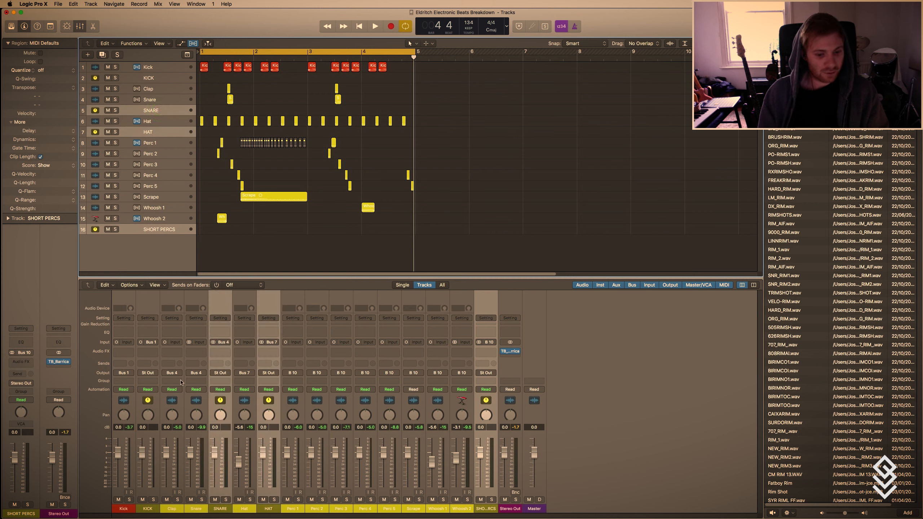
pyautogui.click(269, 373)
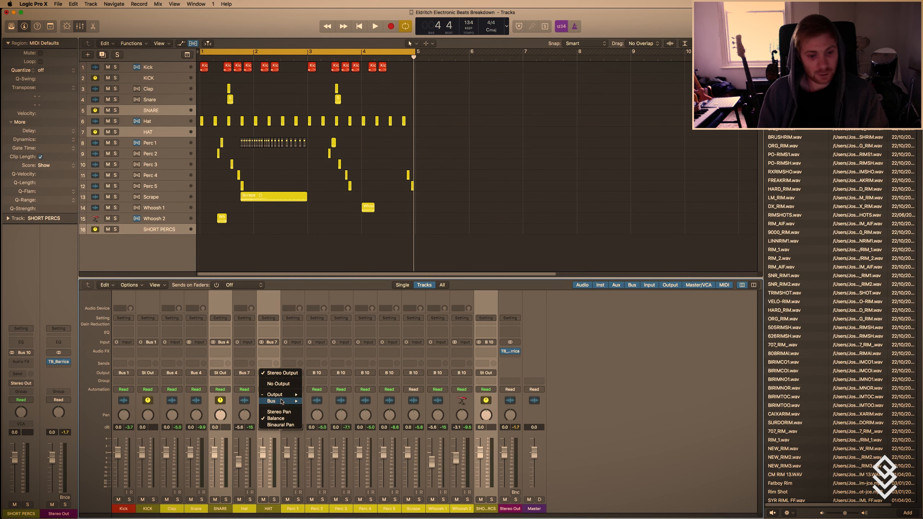
pyautogui.moveTo(278, 400)
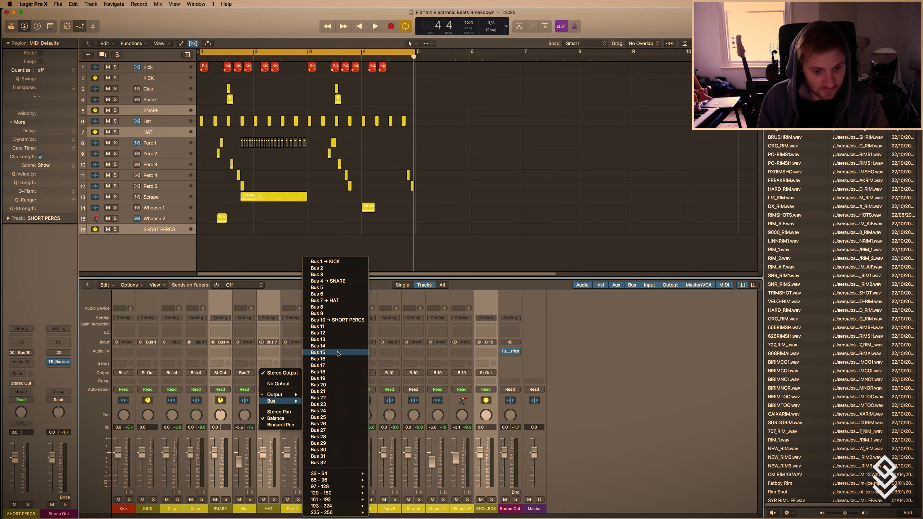
pyautogui.click(338, 353)
# Rename the aux channel fed by Bus 15 as ALL DRUMS and create an arrangement track for it.
pyautogui.doubleClick(58, 513)
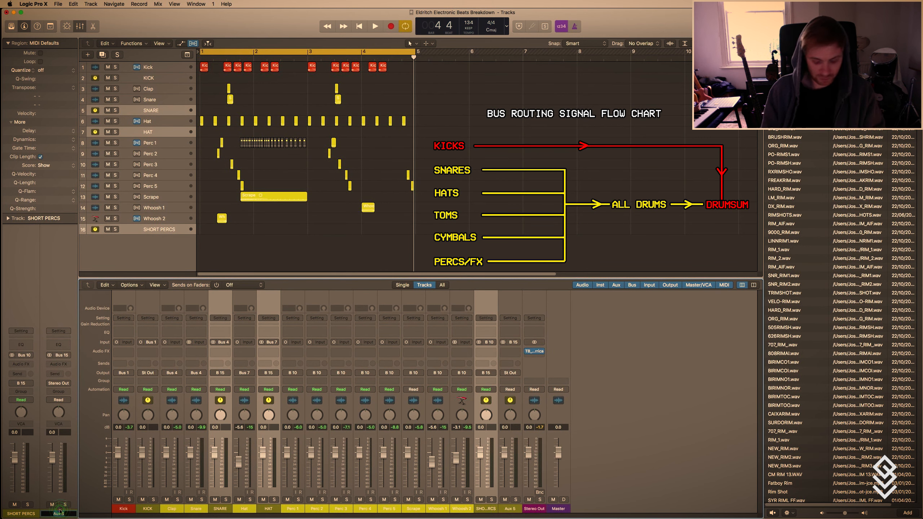
pyautogui.write('ALL DRUMS')
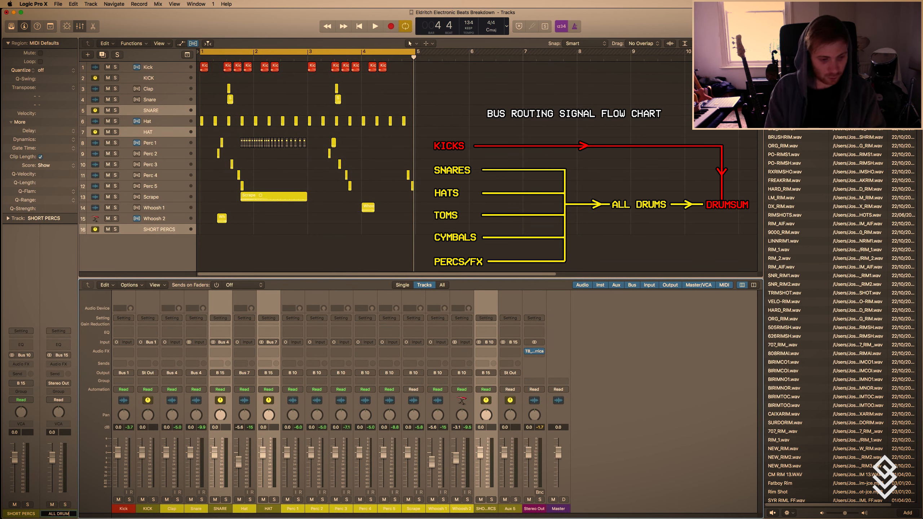
pyautogui.press('Return')
pyautogui.rightClick(60, 512)
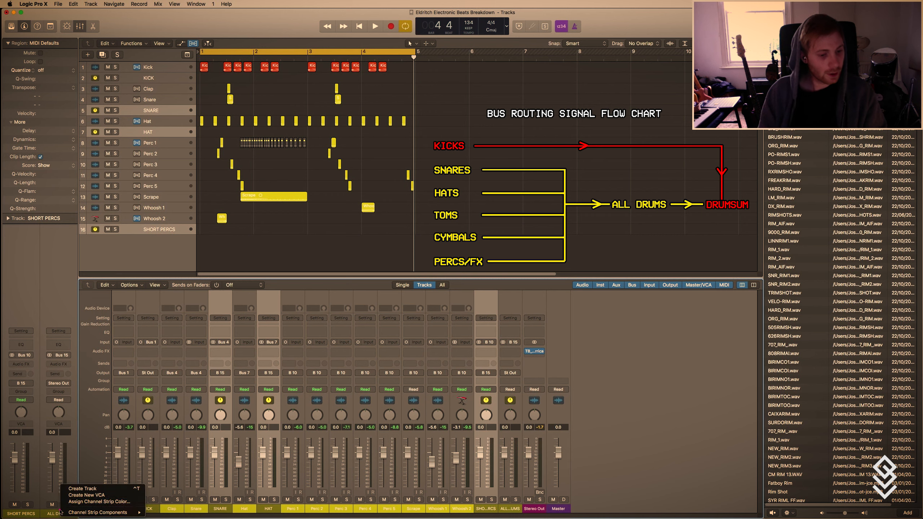
pyautogui.click(83, 489)
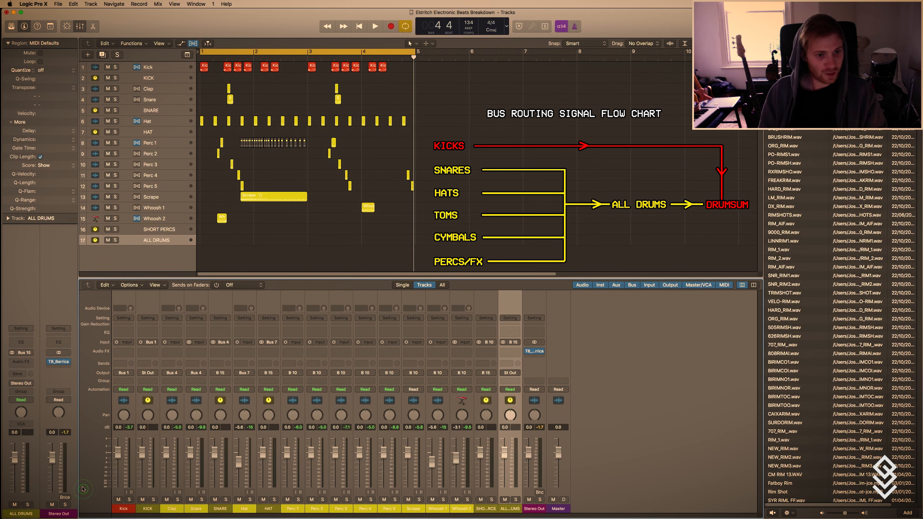
pyautogui.click(115, 241)
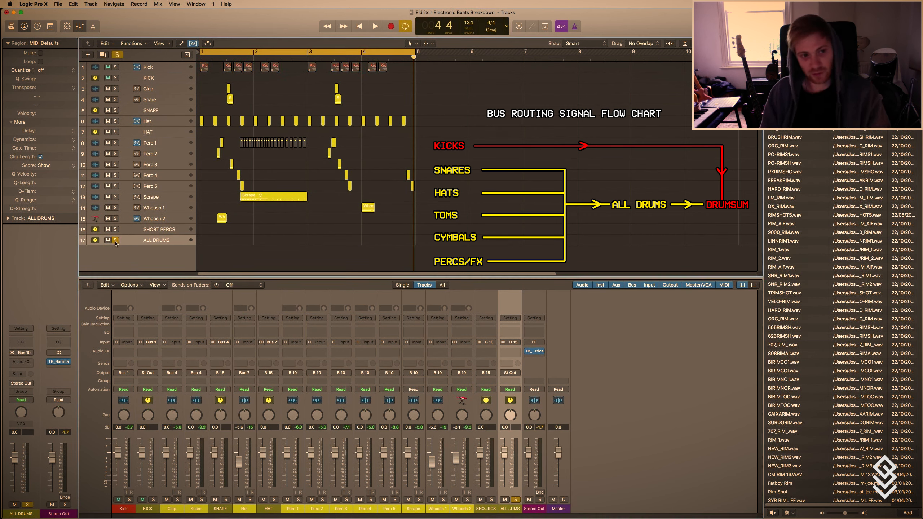
pyautogui.click(114, 240)
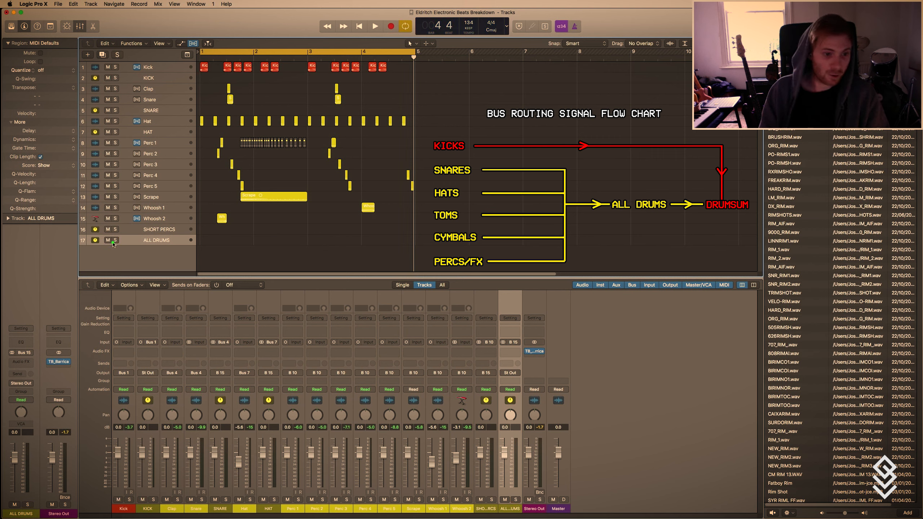
# Route the output of the ALL DRUMS aux to Bus 17.
pyautogui.click(27, 385)
pyautogui.moveTo(34, 412)
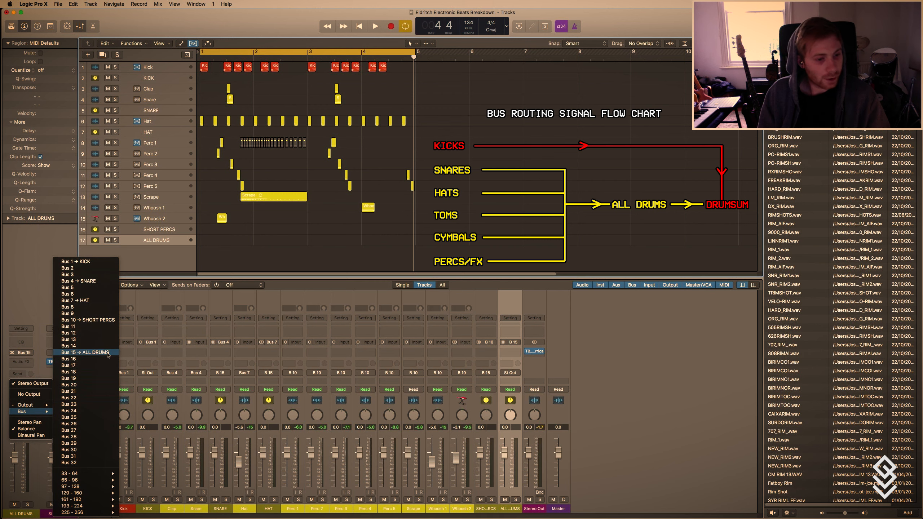
pyautogui.click(89, 365)
# Rename the aux channel fed by Bus 17 as DRUMSUM and create an arrangement track for it.
pyautogui.doubleClick(58, 513)
pyautogui.write('DRU')
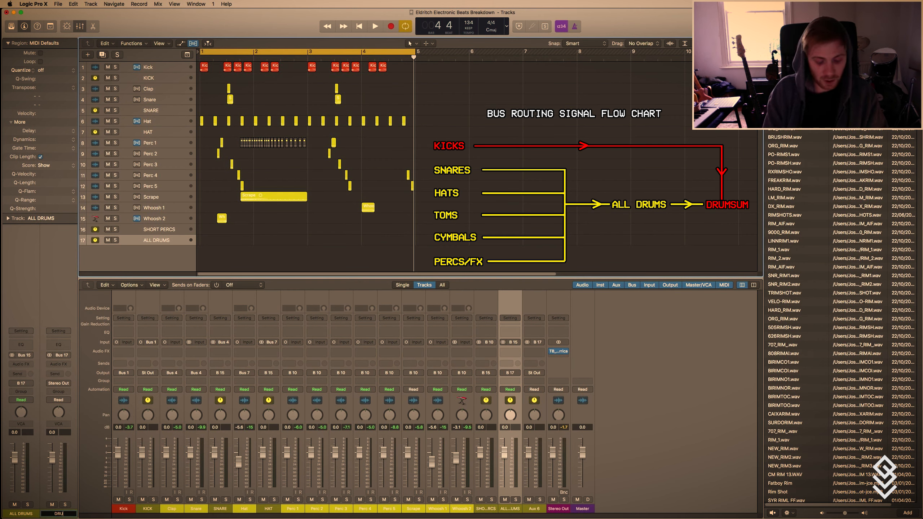
pyautogui.write('MSUM')
pyautogui.press('Return')
pyautogui.rightClick(61, 485)
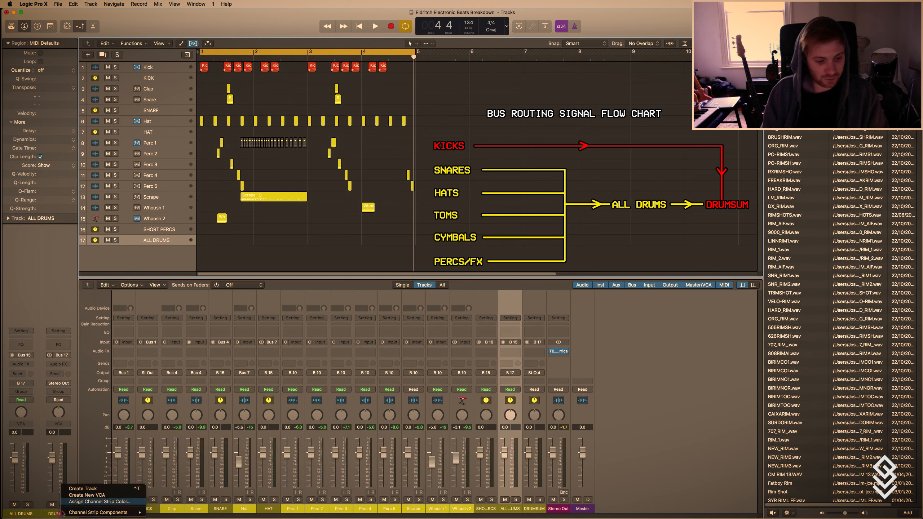
pyautogui.click(82, 488)
# Route the output of the KICK aux track to Bus 17, the DRUMSUM bus.
pyautogui.click(154, 83)
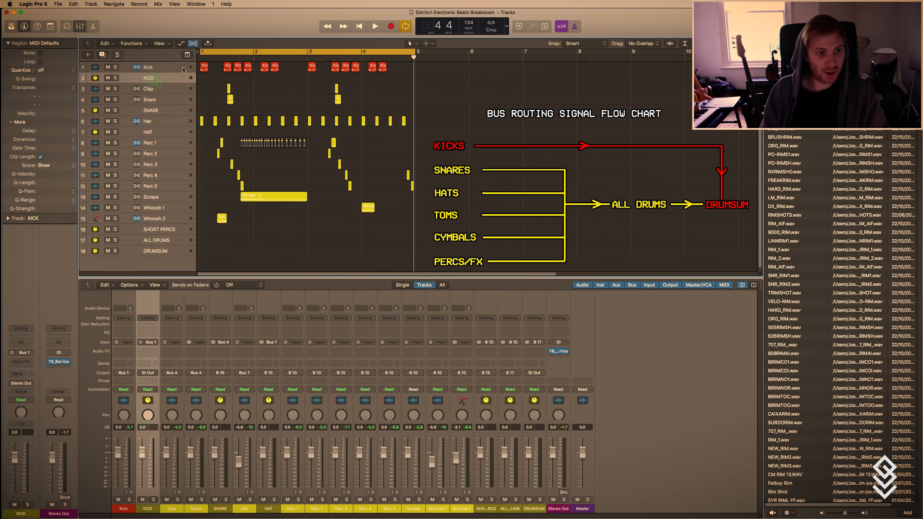
pyautogui.click(23, 381)
pyautogui.moveTo(31, 411)
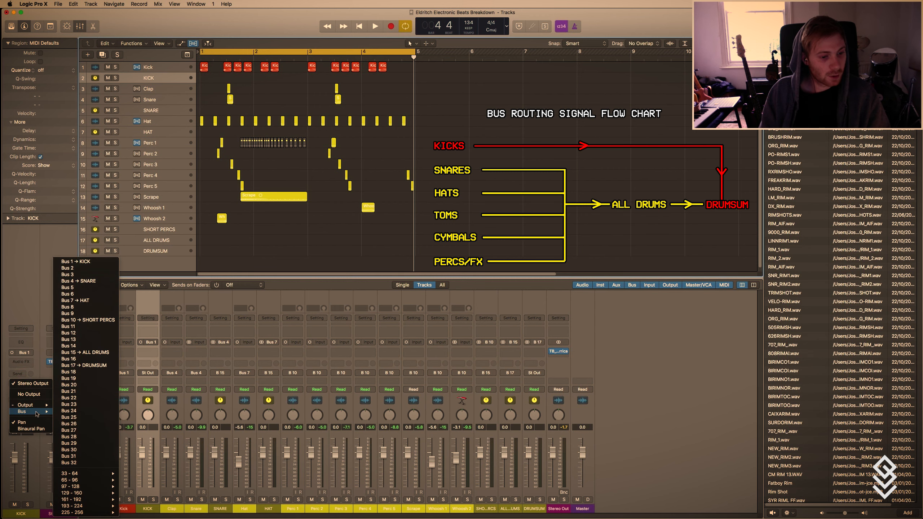
pyautogui.click(97, 365)
# Solo and unsolo the DRUMSUM track, and do the same for the ALL DRUMS track.
pyautogui.click(155, 251)
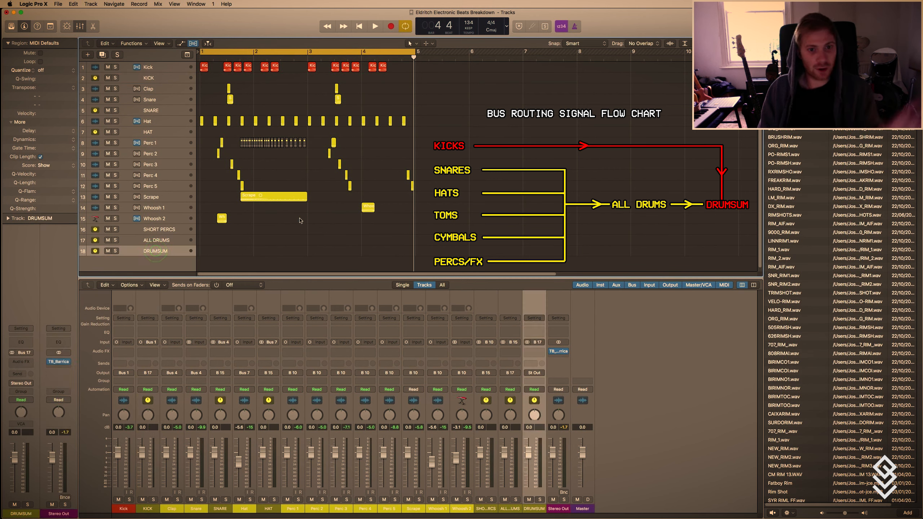
pyautogui.click(140, 252)
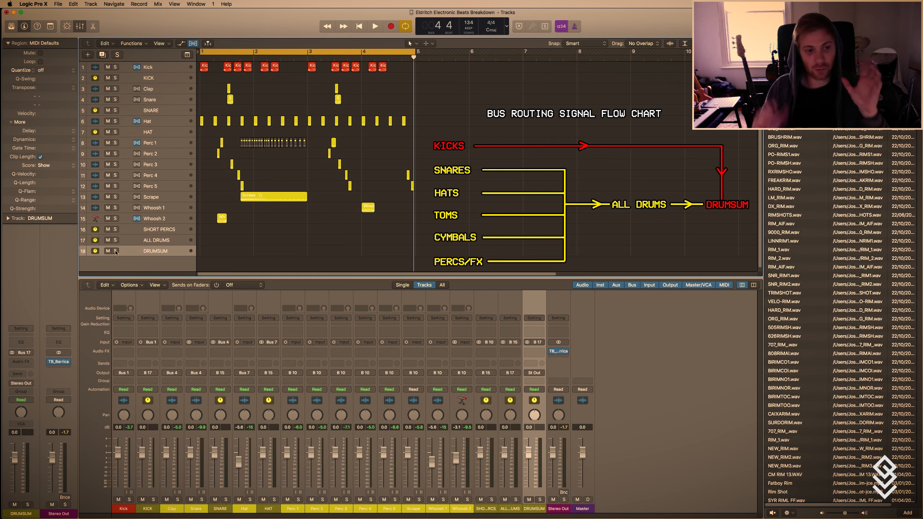
pyautogui.click(116, 252)
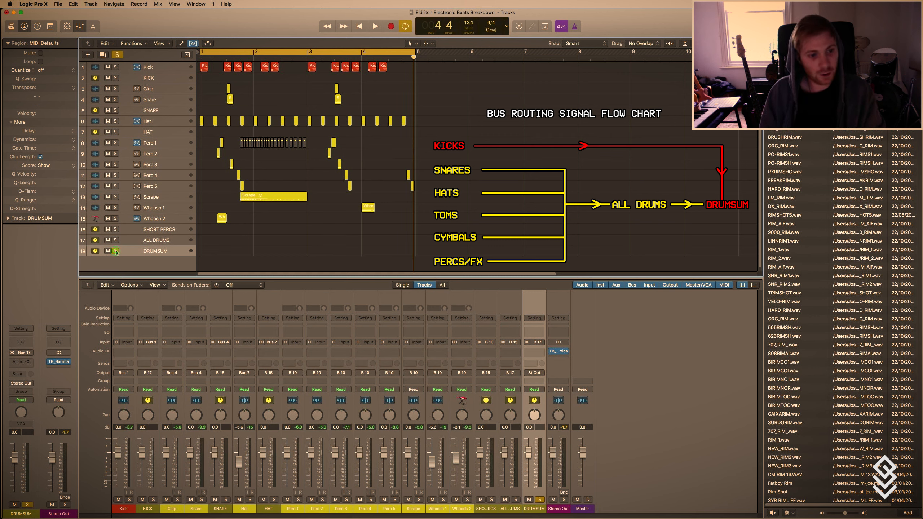
pyautogui.click(115, 251)
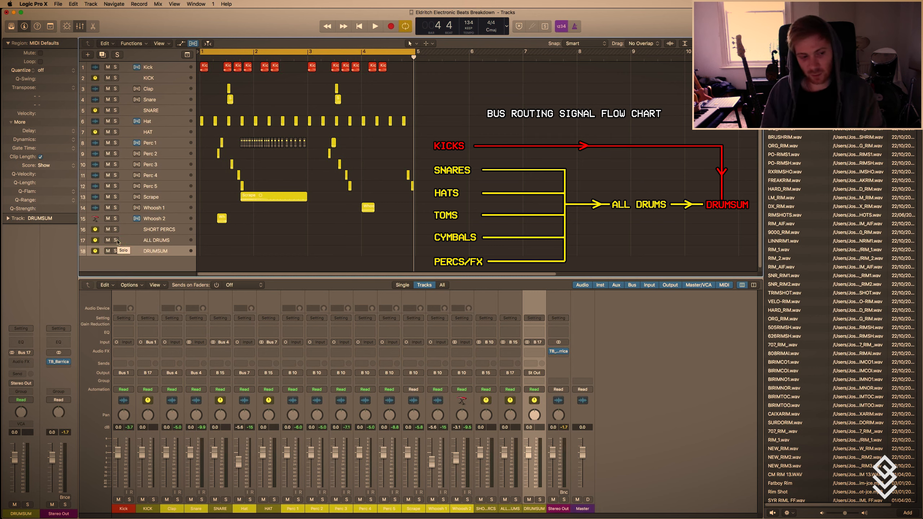
pyautogui.click(116, 240)
pyautogui.click(116, 240)
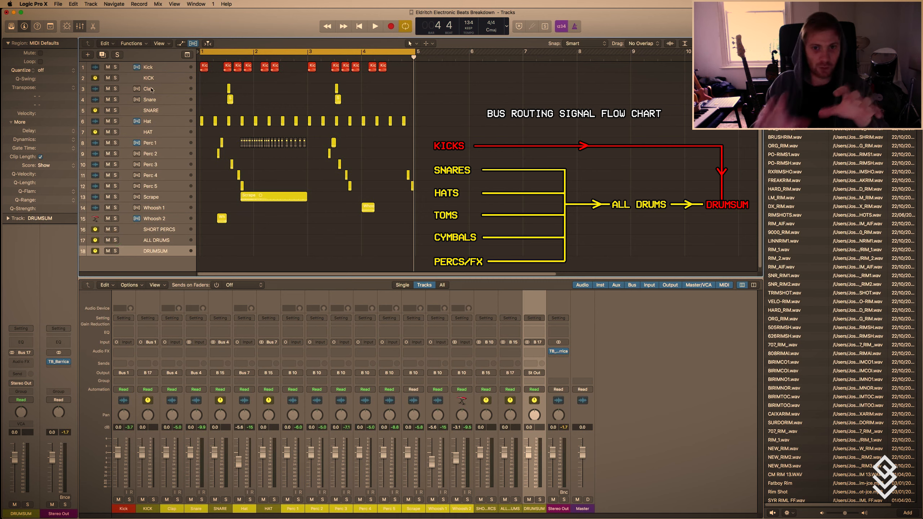
pyautogui.click(150, 66)
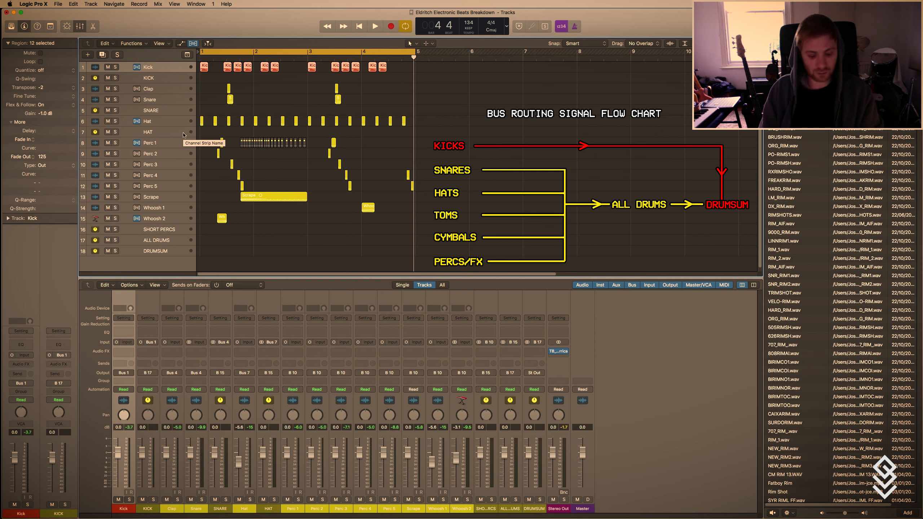
pyautogui.click(157, 251)
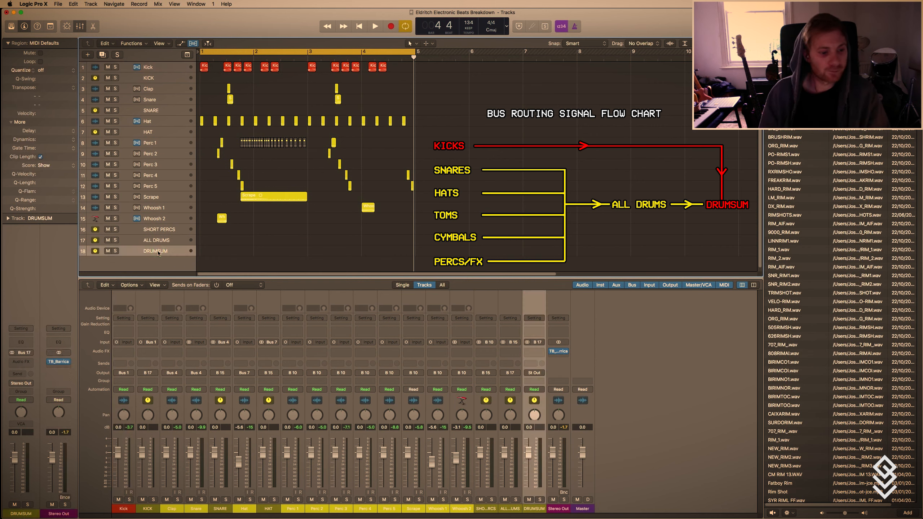
pyautogui.scroll(3, 258, 226)
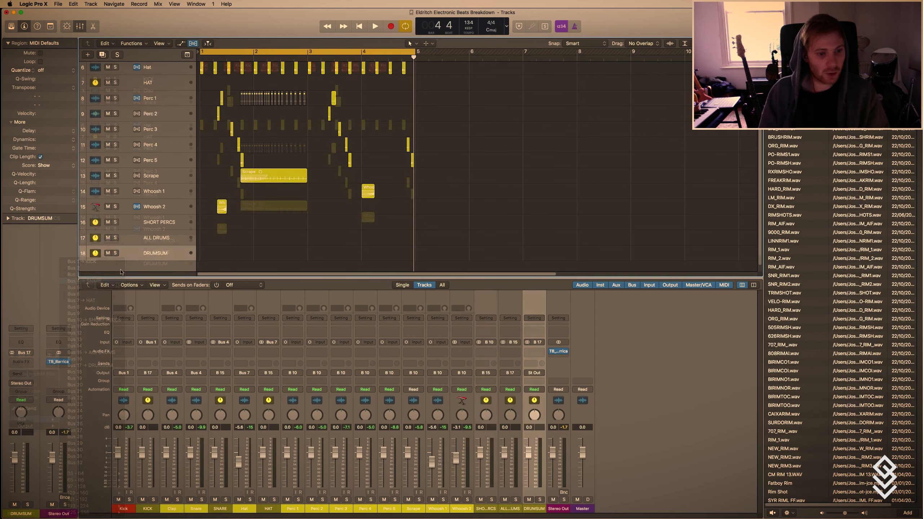
pyautogui.click(153, 241)
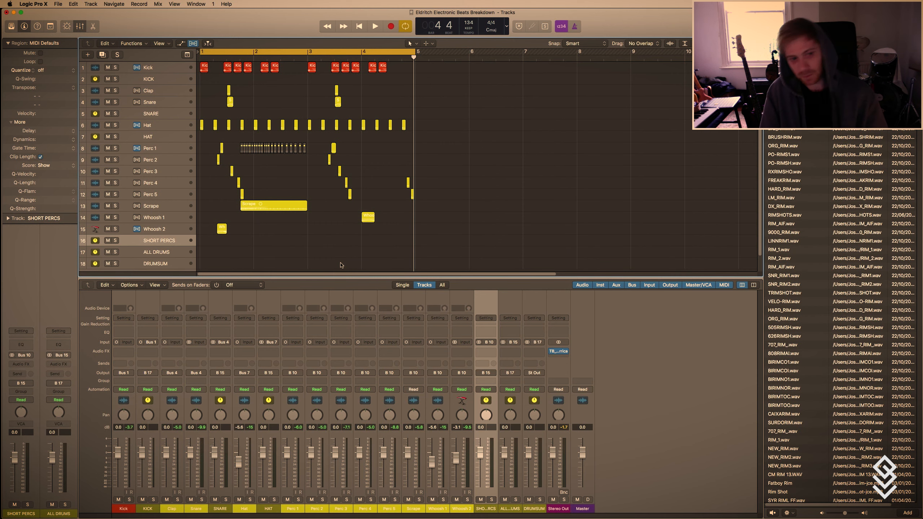
pyautogui.press('super+Up')
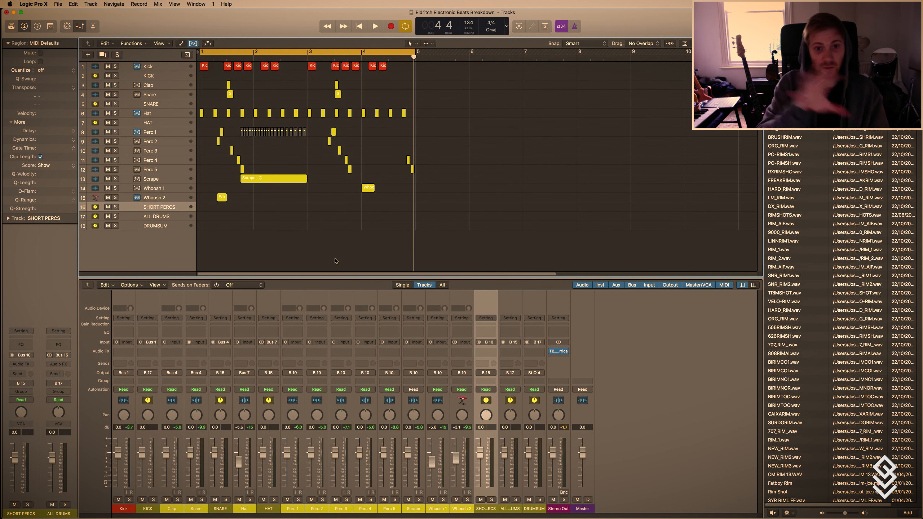
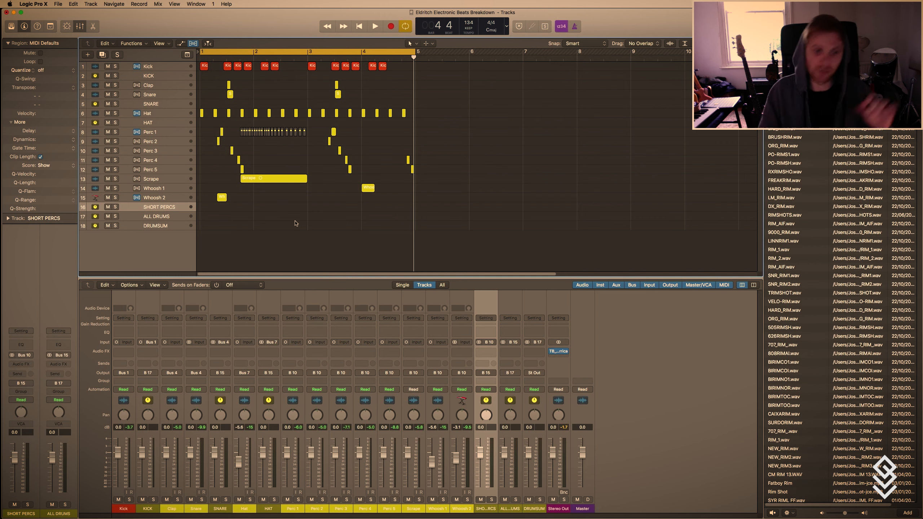
pyautogui.rightClick(296, 223)
pyautogui.press('Escape')
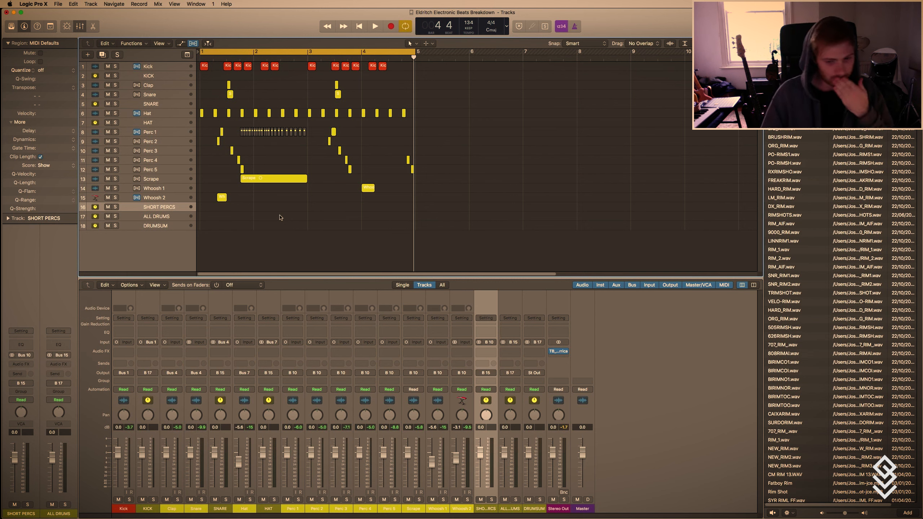
pyautogui.click(487, 353)
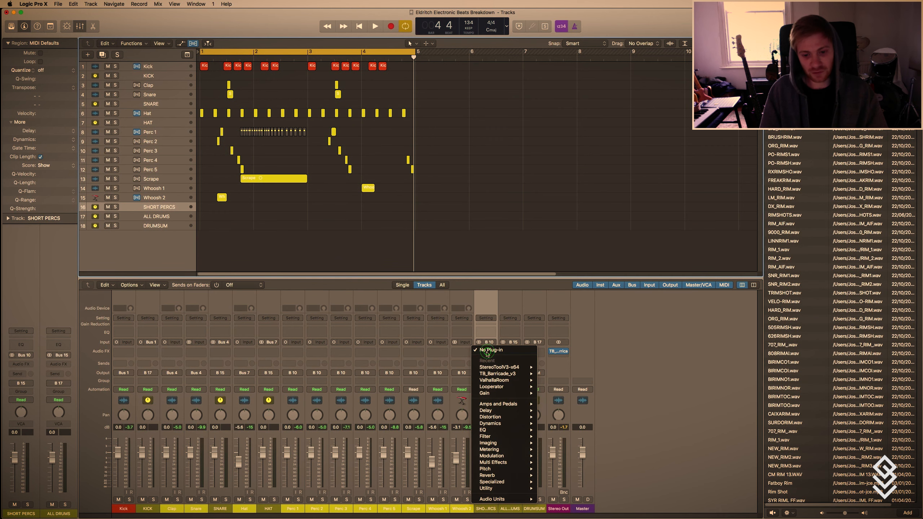
pyautogui.moveTo(508, 380)
pyautogui.click(552, 380)
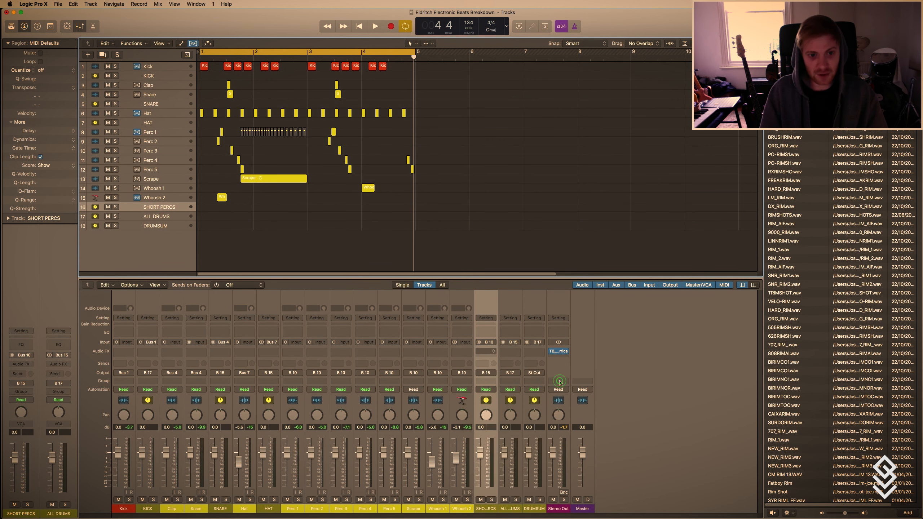
pyautogui.moveTo(156, 30); pyautogui.dragTo(641, 120)
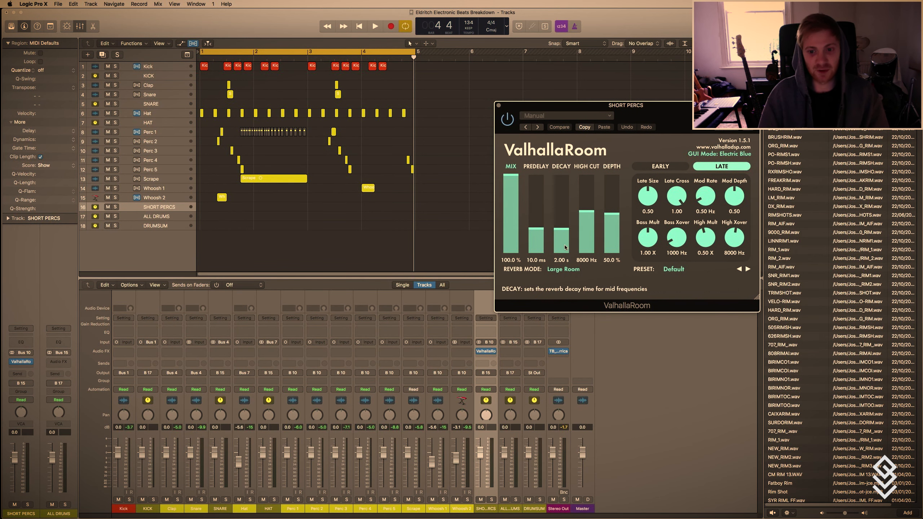
pyautogui.moveTo(572, 243); pyautogui.dragTo(561, 238)
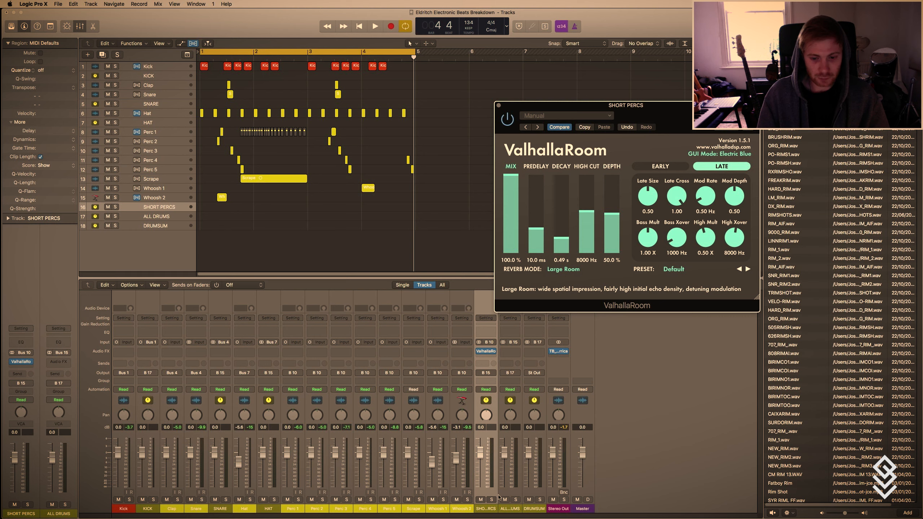
pyautogui.click(494, 351)
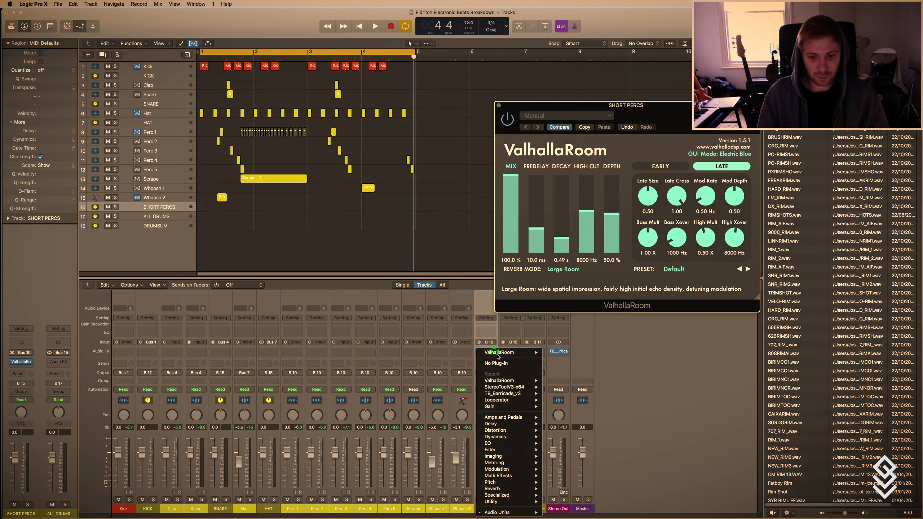
pyautogui.click(500, 363)
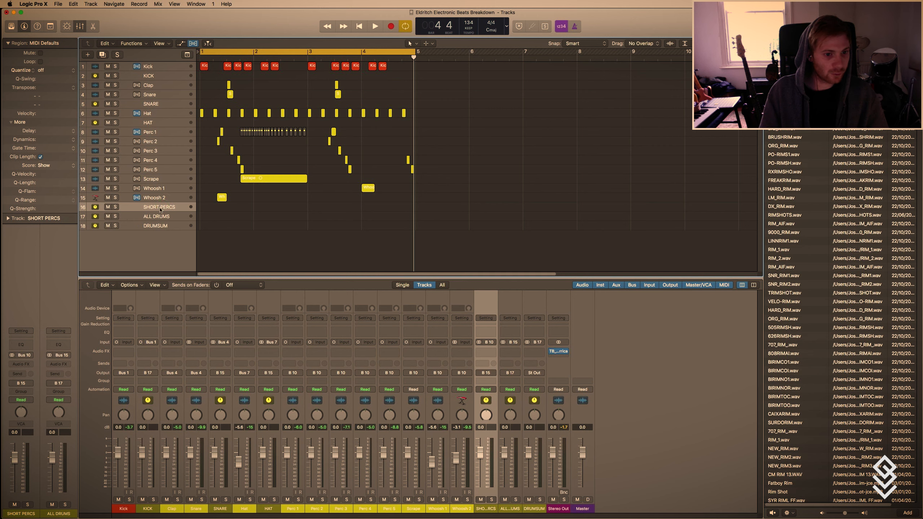
# Add a send to Bus 11 on the SHORT PERCS track and set the send level to 0 dB.
pyautogui.click(18, 373)
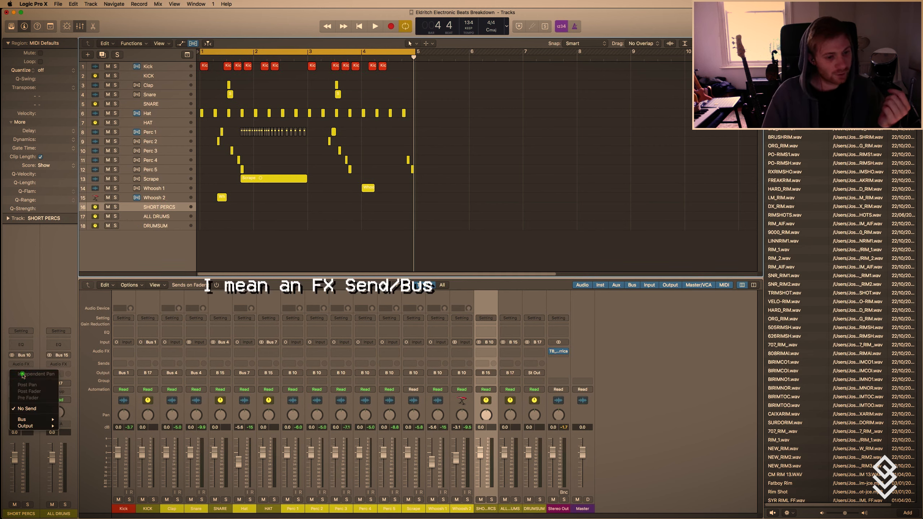
pyautogui.moveTo(22, 419)
pyautogui.click(75, 327)
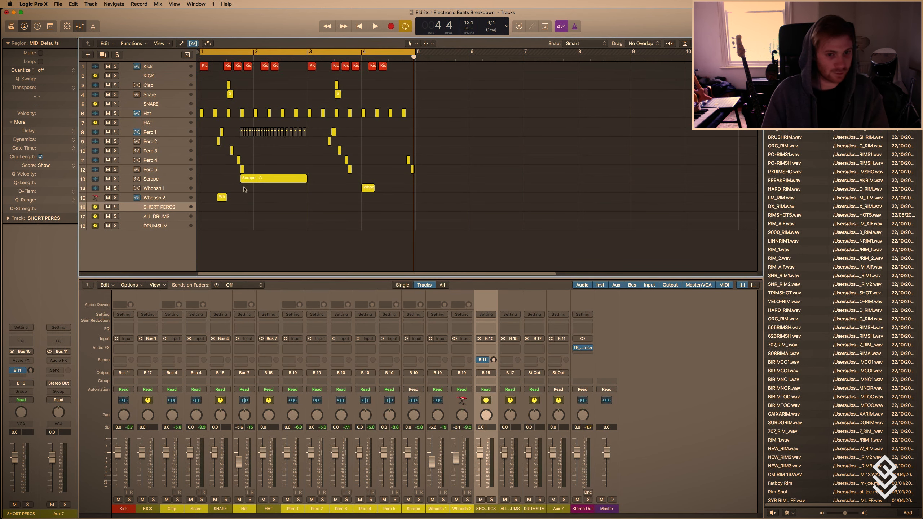
pyautogui.click(115, 207)
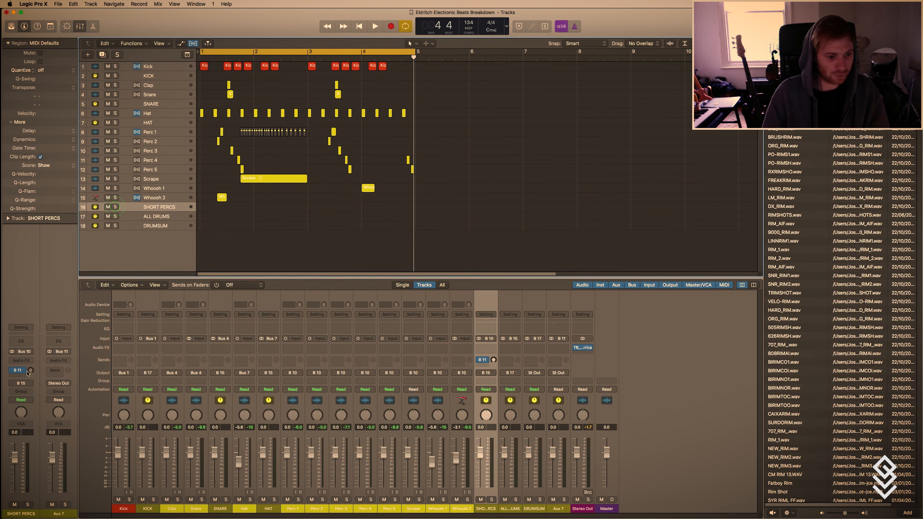
# Insert the ValhallaRoom reverb on the aux fed by Bus 11 and set its decay to 0.35 s.
pyautogui.click(58, 360)
pyautogui.click(119, 376)
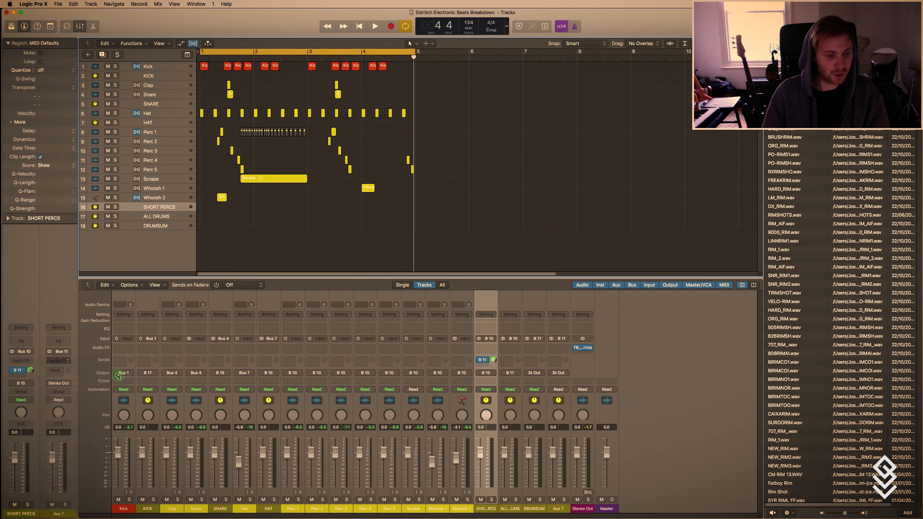
pyautogui.moveTo(131, 31); pyautogui.dragTo(565, 96)
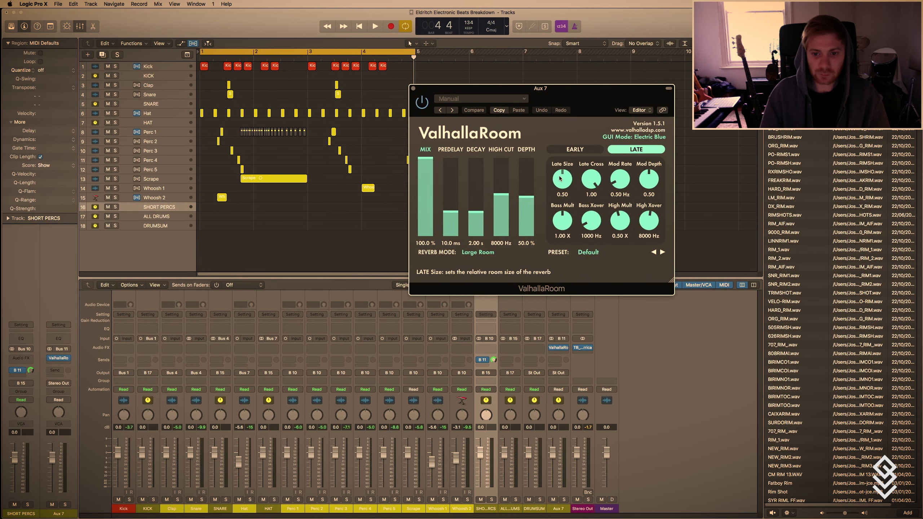
pyautogui.moveTo(475, 214); pyautogui.dragTo(480, 226)
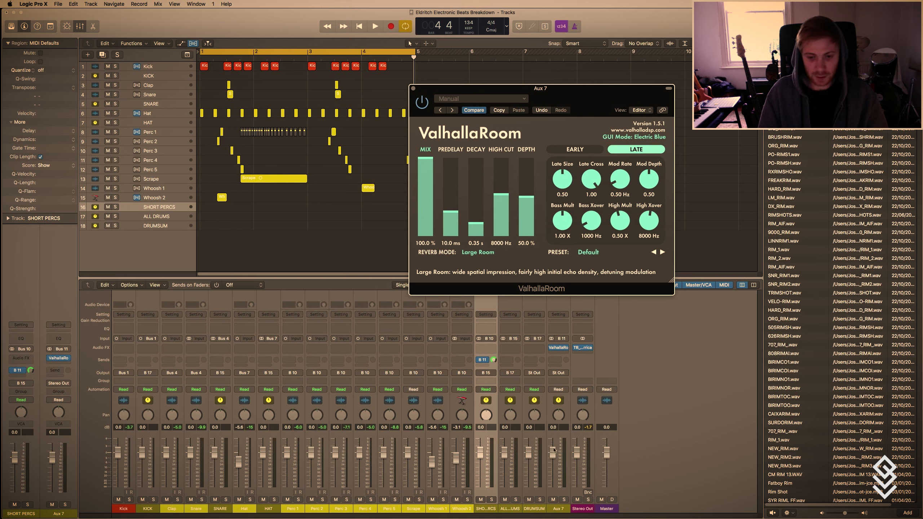
# Rename the aux fed by Bus 11 as SHORT PERC RVB and create an arrangement track for it.
pyautogui.click(142, 209)
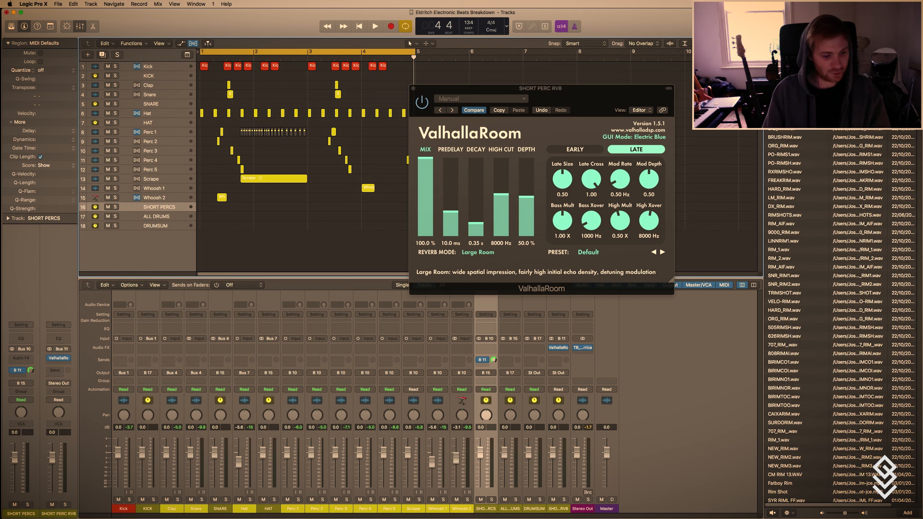
pyautogui.rightClick(62, 507)
pyautogui.click(77, 489)
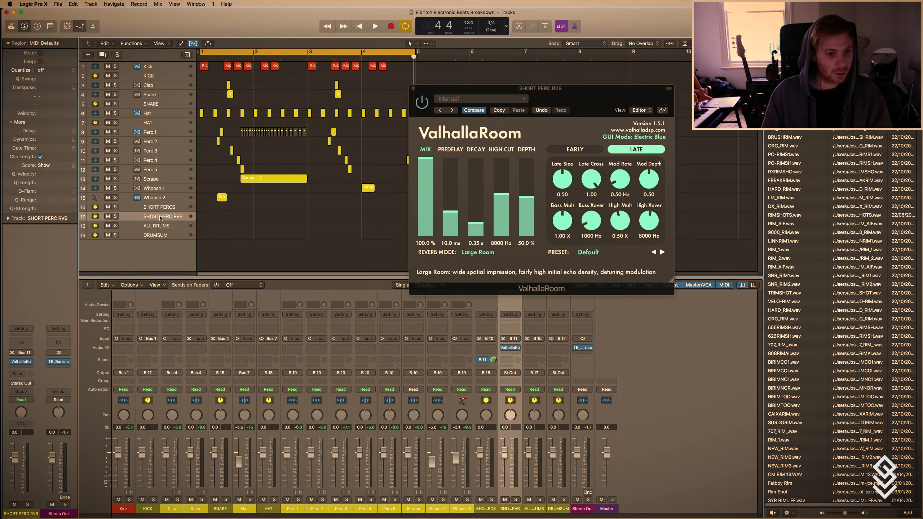
# Route the output of the SHORT PERC RVB aux to Bus 17, the DRUMSUM bus.
pyautogui.click(24, 384)
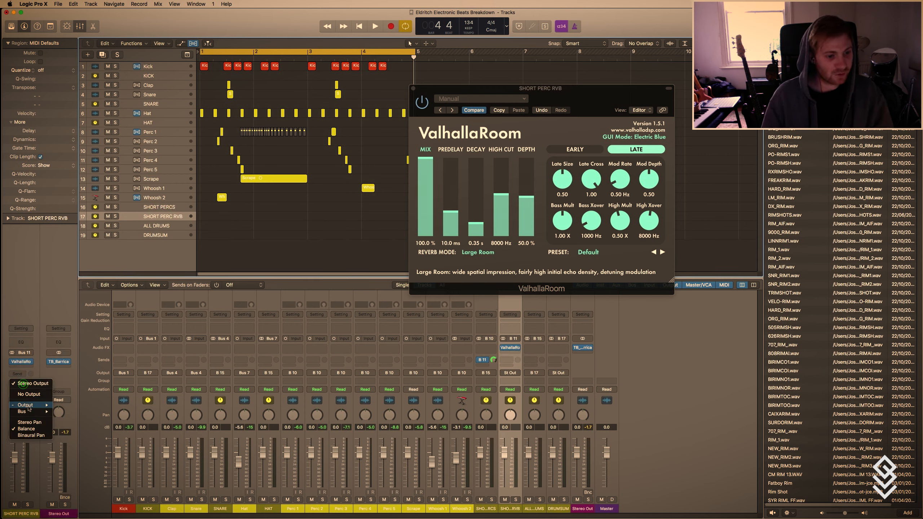
pyautogui.moveTo(29, 412)
pyautogui.click(85, 365)
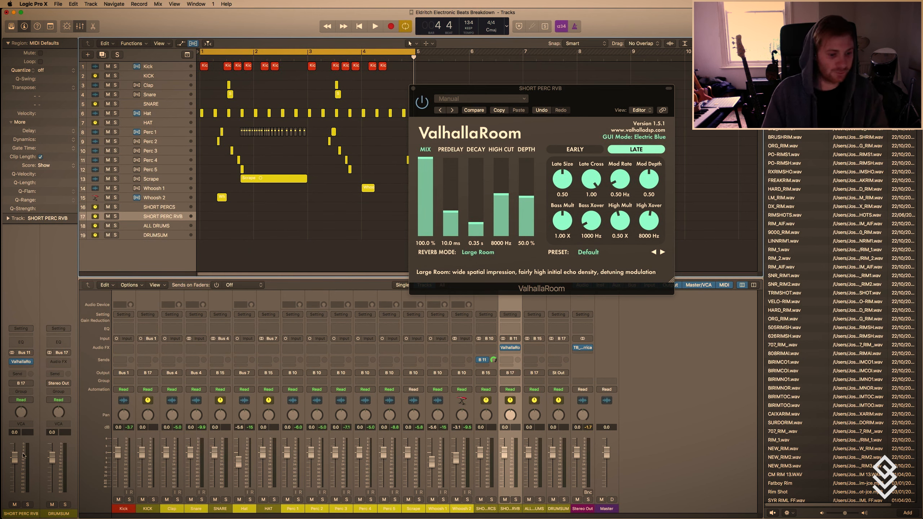
# Pull the SHORT PERC RVB fader fully down, start playback and bring the fader up to -9.2 dB.
pyautogui.moveTo(15, 455); pyautogui.dragTo(15, 492)
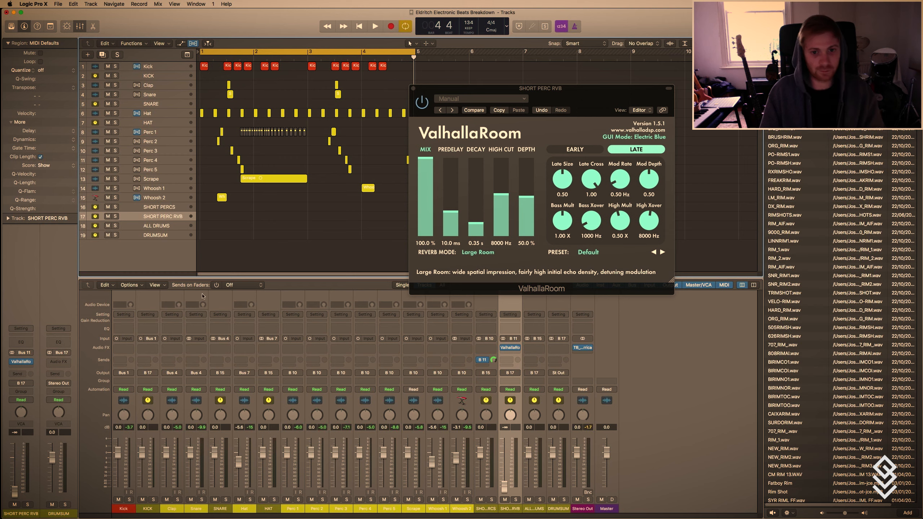
pyautogui.moveTo(448, 98); pyautogui.dragTo(558, 95)
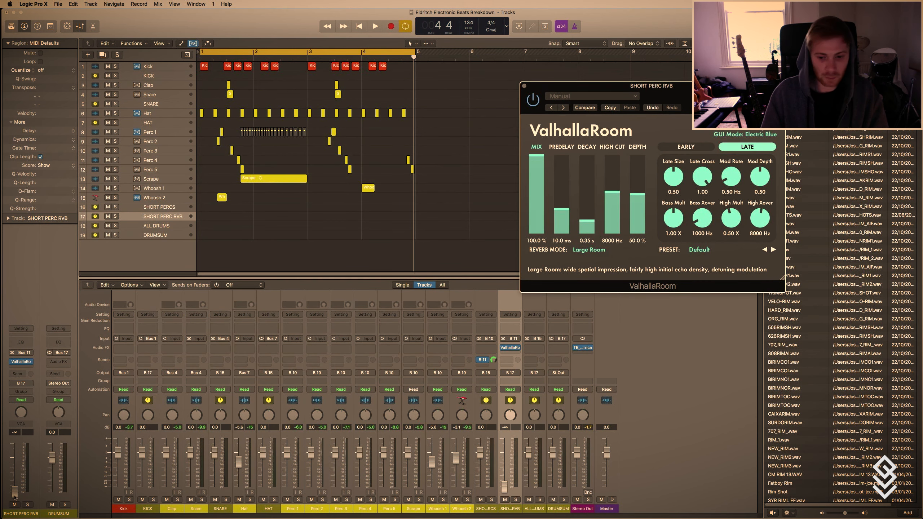
pyautogui.press('space')
pyautogui.moveTo(14, 496); pyautogui.dragTo(15, 472)
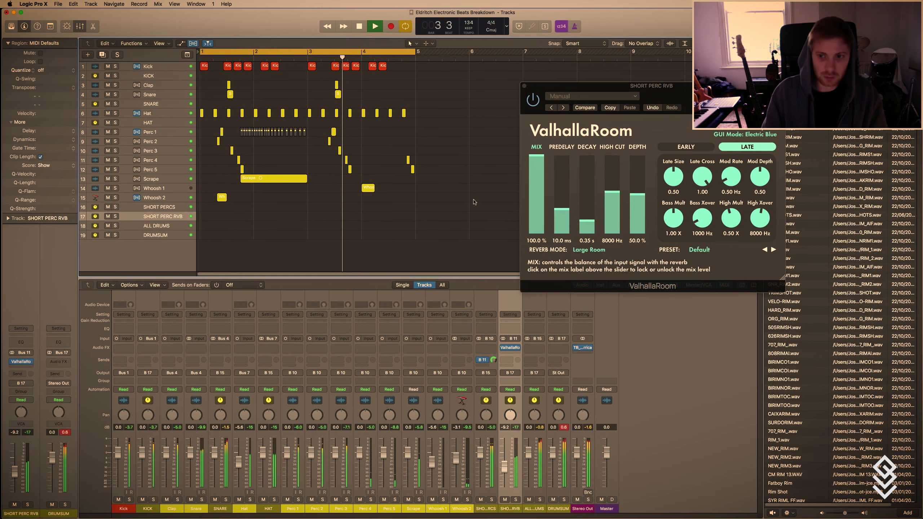
# Set the short percussion reverb's late size to 0.00, depth to 90.8% and decay to 0.80 s, and stop playback.
pyautogui.moveTo(673, 177); pyautogui.dragTo(654, 250)
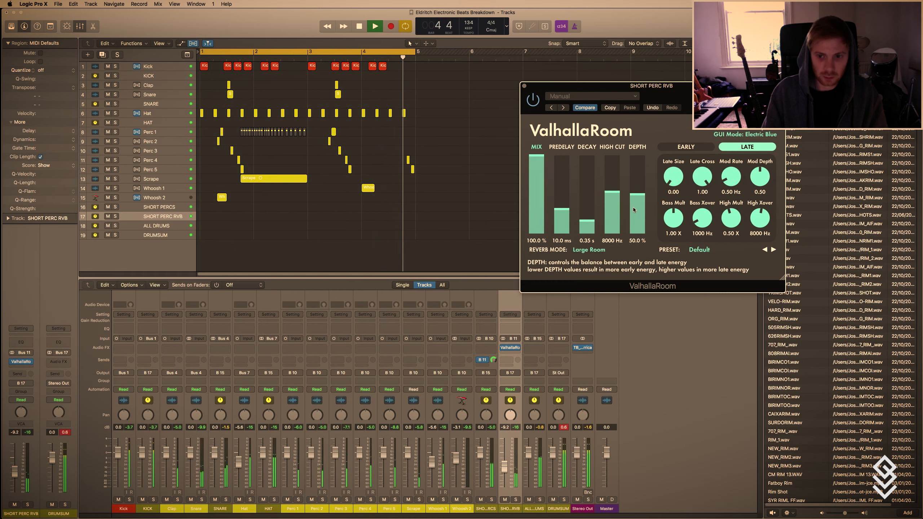
pyautogui.moveTo(637, 194); pyautogui.dragTo(645, 167)
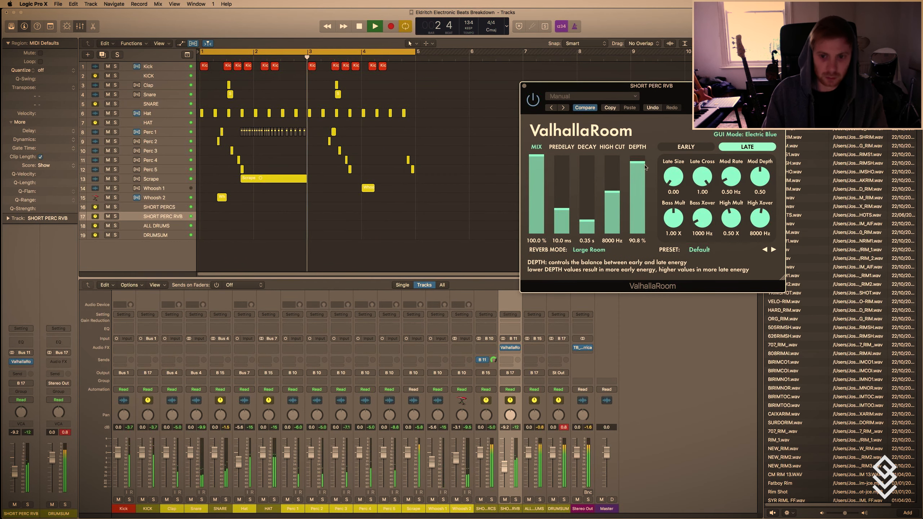
pyautogui.moveTo(586, 220); pyautogui.dragTo(588, 220)
pyautogui.press('space')
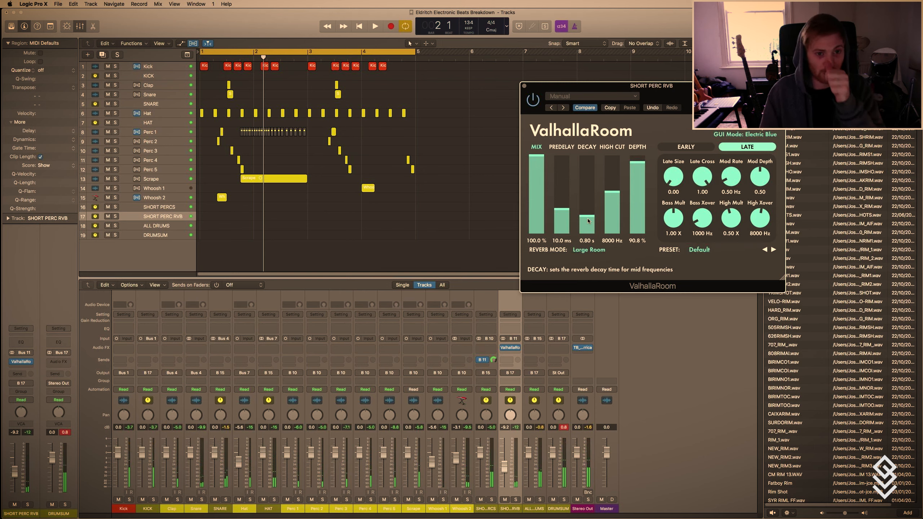
# Lower the SHORT PERC RVB fader to -14.0 dB and start playback.
pyautogui.click(167, 217)
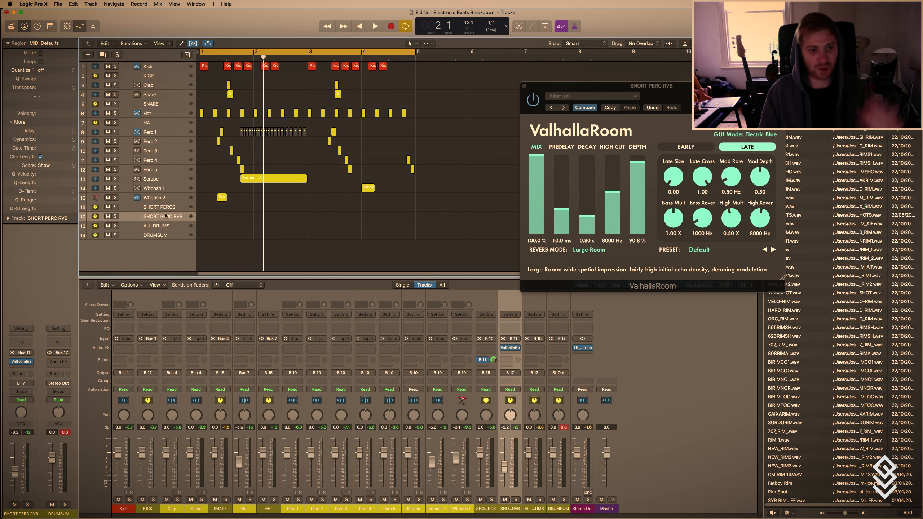
pyautogui.moveTo(15, 477)
pyautogui.mouseDown()
pyautogui.moveTo(15, 486)
pyautogui.moveTo(15, 444)
pyautogui.moveTo(15, 491)
pyautogui.moveTo(15, 464)
pyautogui.moveTo(15, 476)
pyautogui.mouseUp()
pyautogui.press('space')
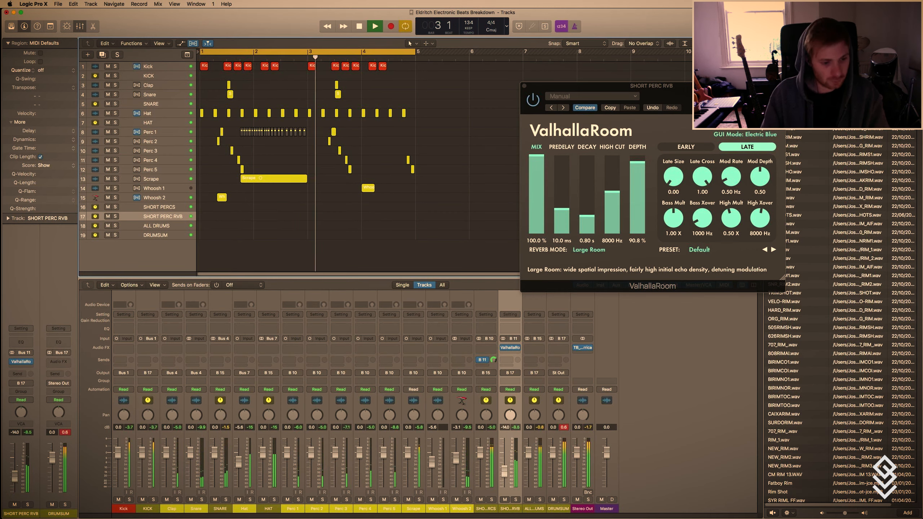
# Shorten the short percussion reverb's decay to 0.27 s, stop playback and close the plug-in window.
pyautogui.click(591, 221)
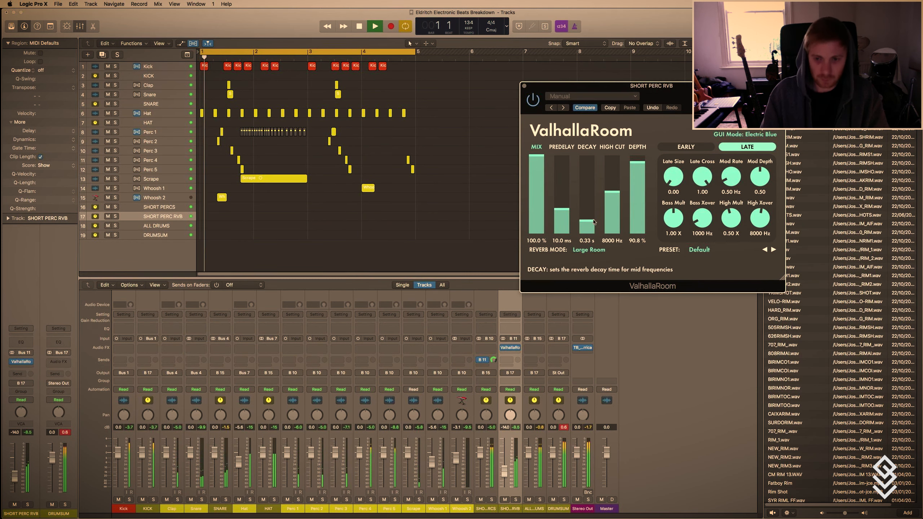
pyautogui.moveTo(593, 219); pyautogui.dragTo(593, 221)
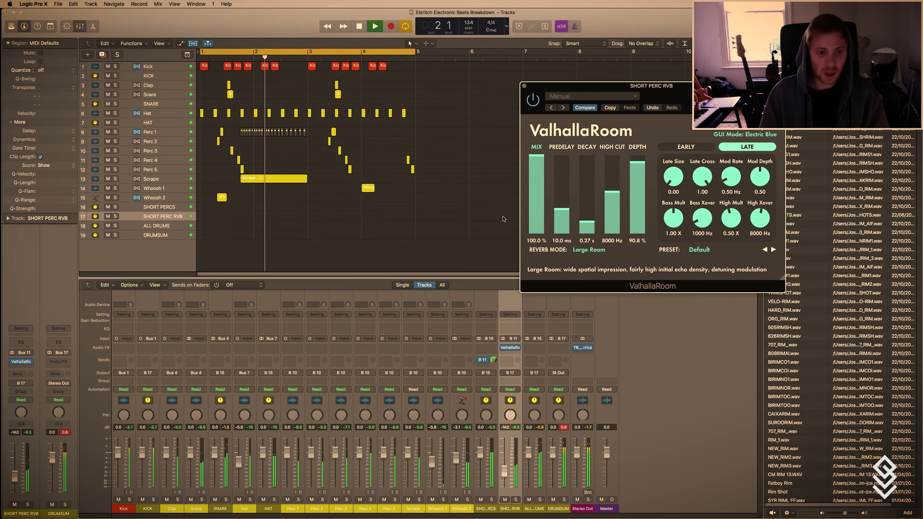
pyautogui.press('space')
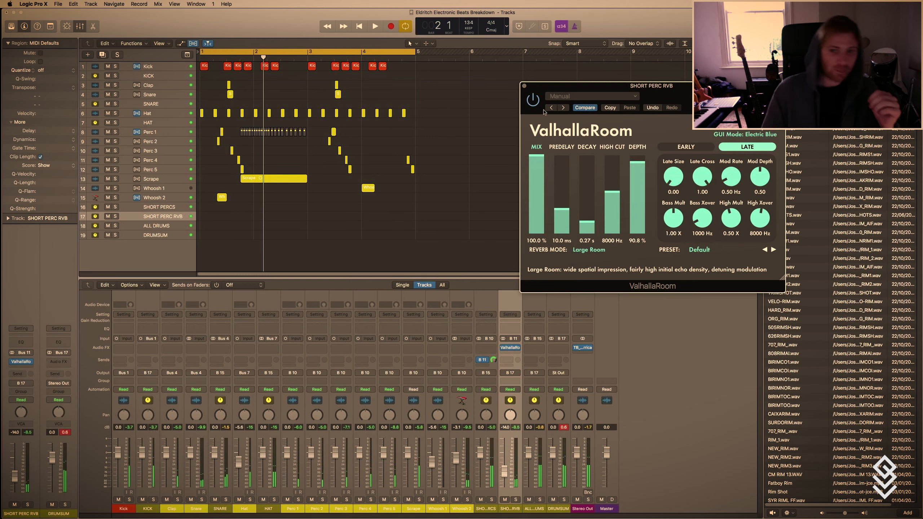
pyautogui.click(523, 86)
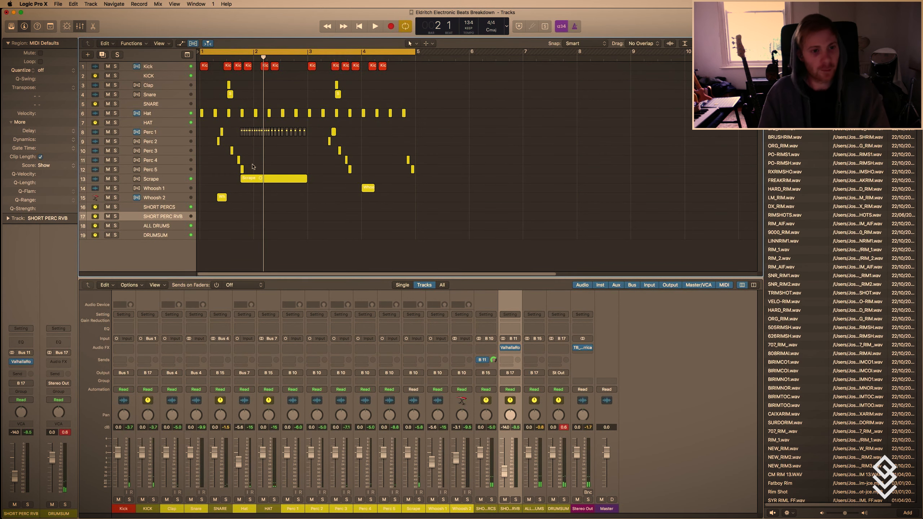
pyautogui.press('super+Right')
pyautogui.press('super+Right')
pyautogui.press('super+Right')
pyautogui.press('super+Right')
pyautogui.press('super+Right')
pyautogui.press('super+Down')
pyautogui.press('super+Down')
pyautogui.press('super+Down')
pyautogui.hscroll(-2, 291, 251)
pyautogui.press('super+Right')
pyautogui.press('super+Right')
pyautogui.press('super+Right')
pyautogui.press('super+Right')
pyautogui.press('super+Right')
pyautogui.scroll(4, 292, 251)
pyautogui.hscroll(-6, 291, 252)
pyautogui.press('t')
pyautogui.press('t')
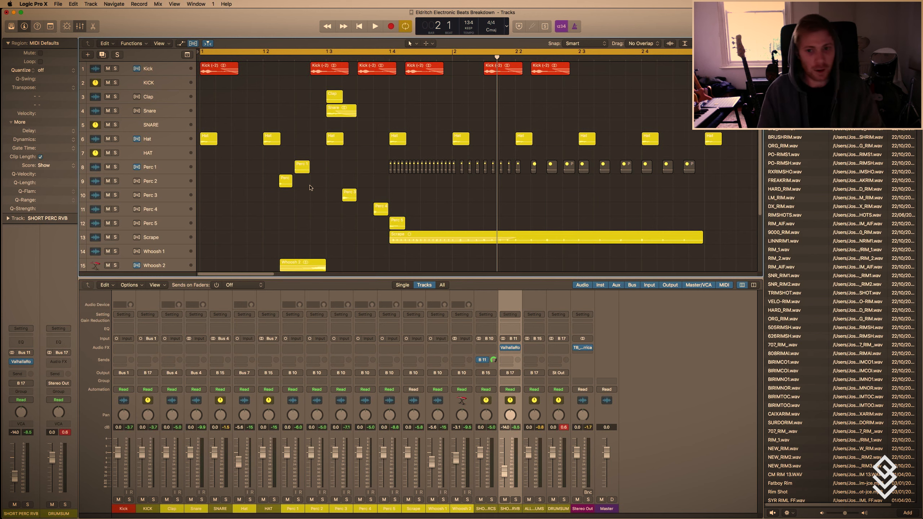
pyautogui.press('super+Left')
pyautogui.press('super+Left')
pyautogui.press('super+Left')
pyautogui.press('super+Left')
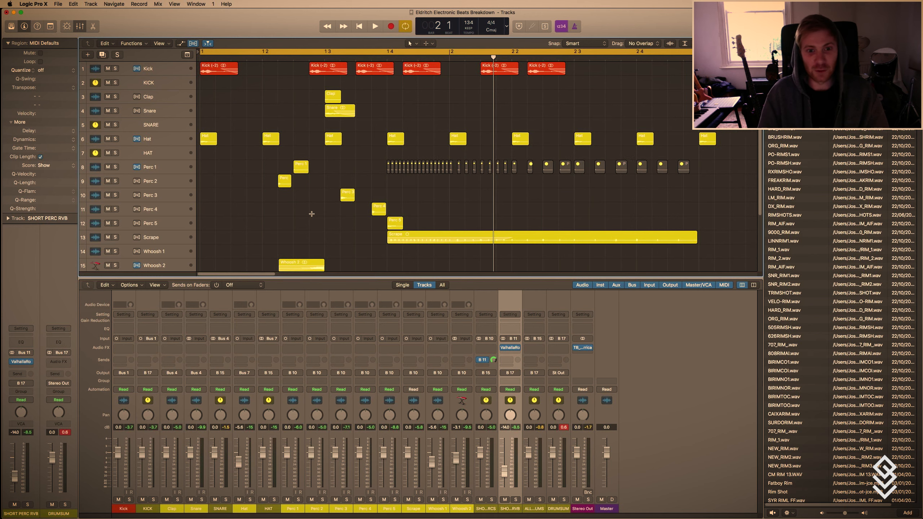
pyautogui.press('super+Up')
pyautogui.press('super+Up')
pyautogui.press('super+Up')
pyautogui.press('super+Left')
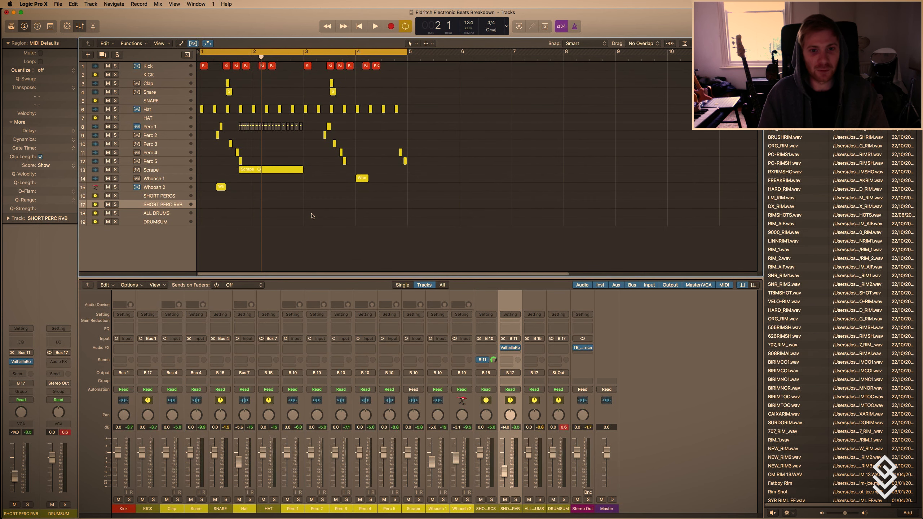
pyautogui.press('t')
pyautogui.press('t')
pyautogui.press('super+Down')
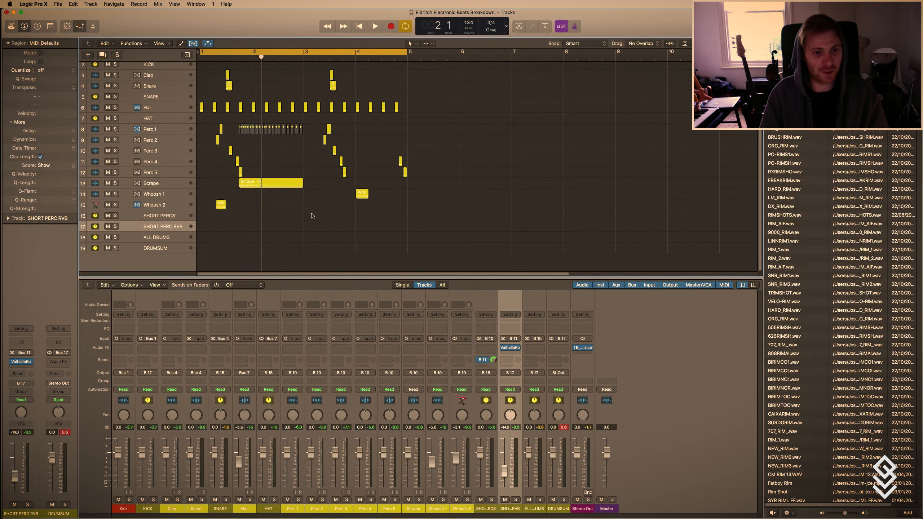
pyautogui.press('super+Down')
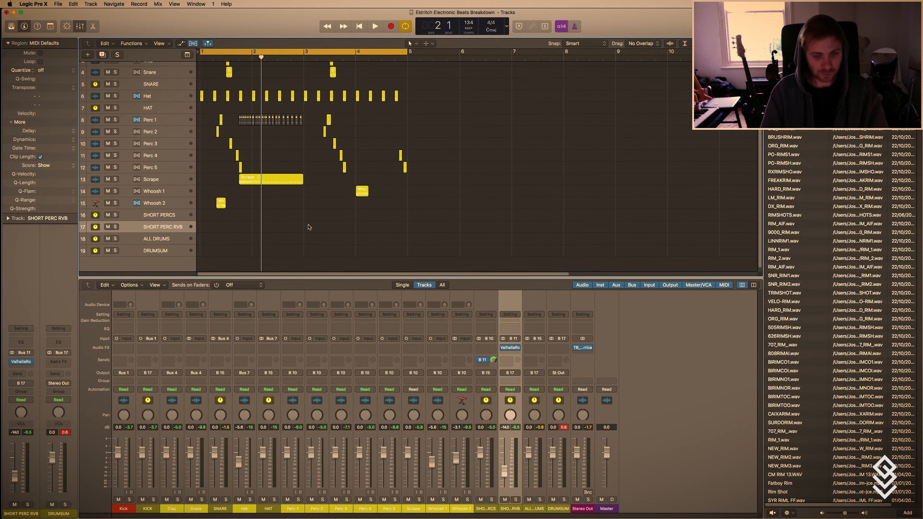
pyautogui.scroll(3, 308, 227)
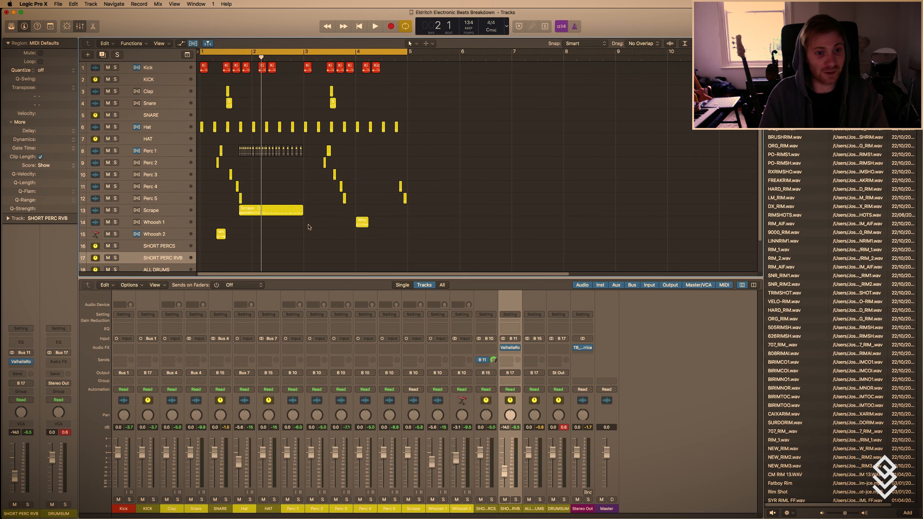
pyautogui.press('super+Right')
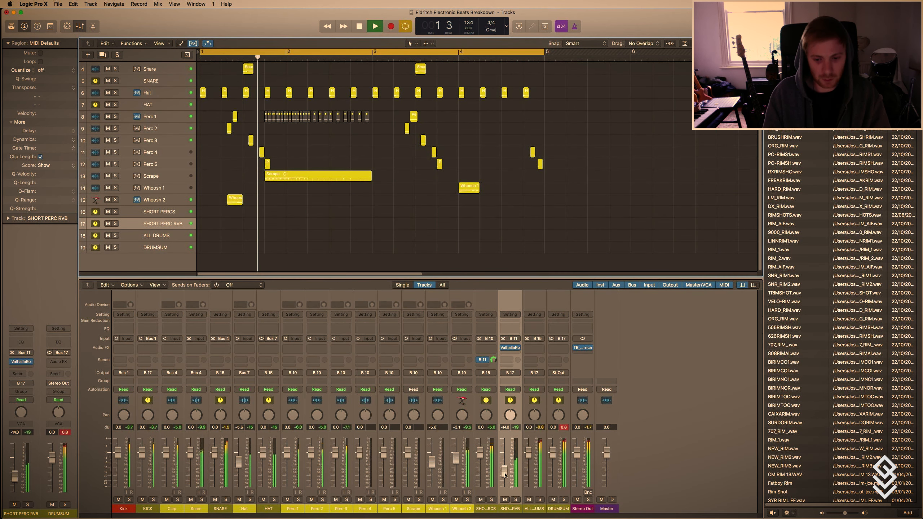
# Insert Gain and Compressor plug-ins on the DRUMSUM channel.
pyautogui.click(559, 348)
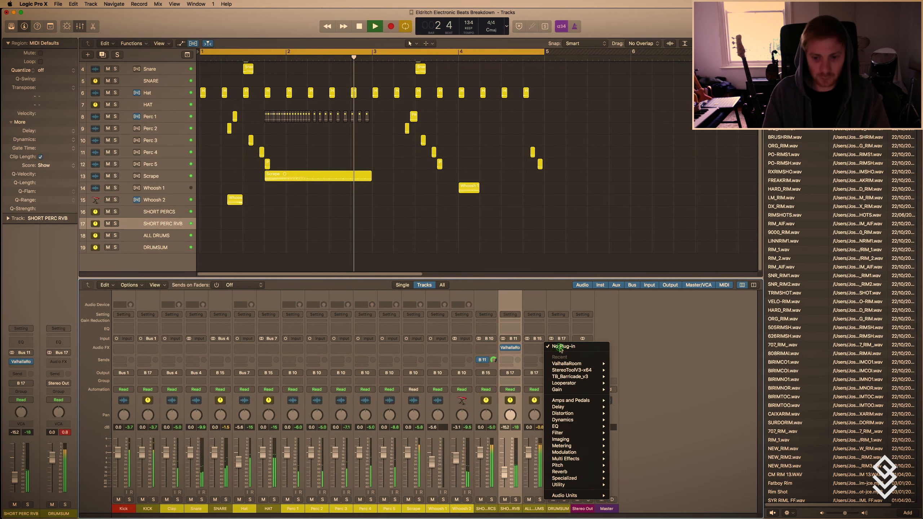
pyautogui.moveTo(557, 390)
pyautogui.click(623, 389)
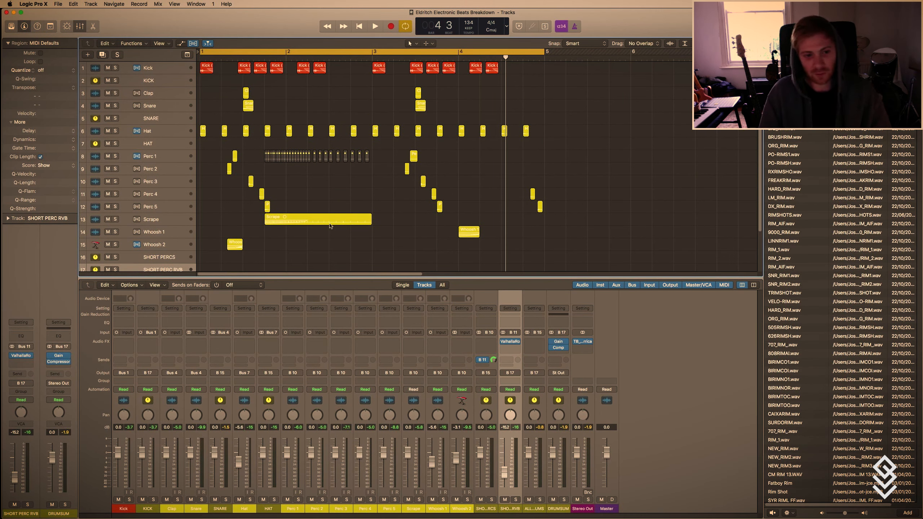
pyautogui.press('super+Down')
pyautogui.press('super+Down')
pyautogui.press('super+Down')
pyautogui.press('super+Down')
pyautogui.press('super+Down')
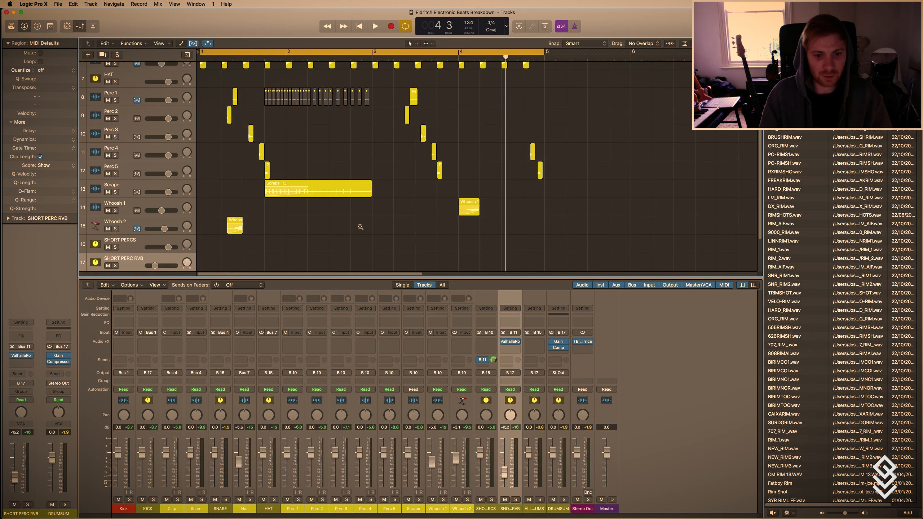
pyautogui.scroll(5, 358, 228)
pyautogui.click(152, 99)
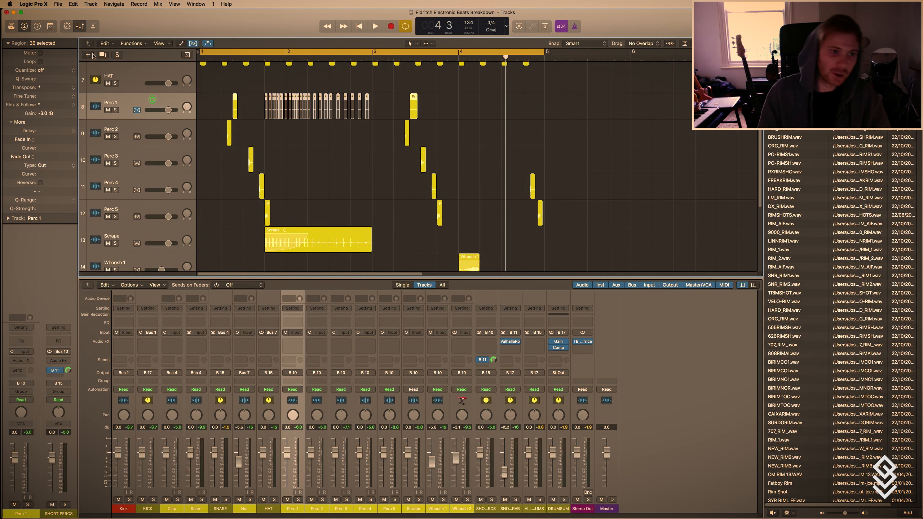
pyautogui.click(323, 155)
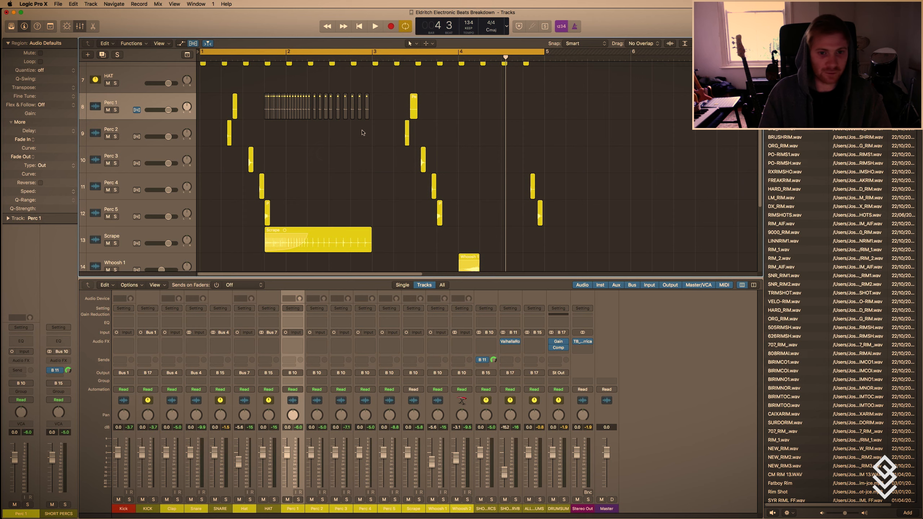
pyautogui.moveTo(355, 133); pyautogui.dragTo(302, 146)
# Copy all regions of the four-bar beat to start at bar 5 and extend the cycle range to bar 9.
pyautogui.press('super+Up')
pyautogui.press('super+Up')
pyautogui.press('super+Up')
pyautogui.press('super+Up')
pyautogui.press('super+Up')
pyautogui.press('super+Up')
pyautogui.moveTo(590, 236); pyautogui.dragTo(552, 73)
pyautogui.press('super+Left')
pyautogui.press('super+Left')
pyautogui.moveTo(338, 51); pyautogui.dragTo(470, 145)
# Create a new track with duplicate settings below Perc 1.
pyautogui.press('super+Down')
pyautogui.press('super+Down')
pyautogui.hscroll(3, 444, 154)
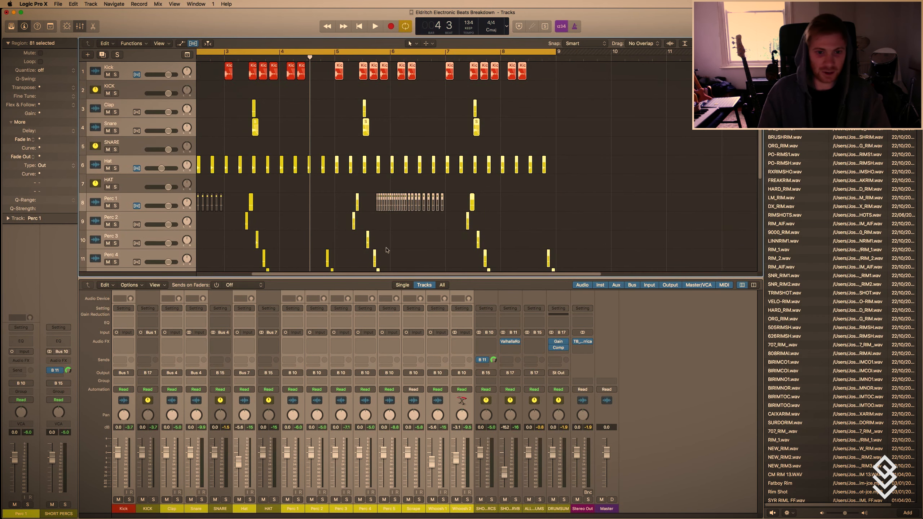
pyautogui.click(396, 258)
pyautogui.click(126, 201)
pyautogui.press('super+d')
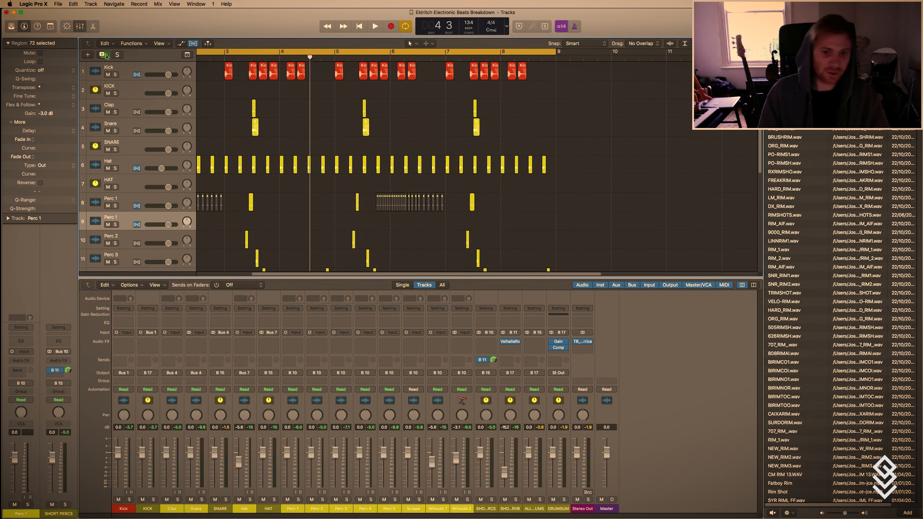
# Delete the copied Scrape region in the second four-bar section, keeping the original Scrape region.
pyautogui.press('super+Right')
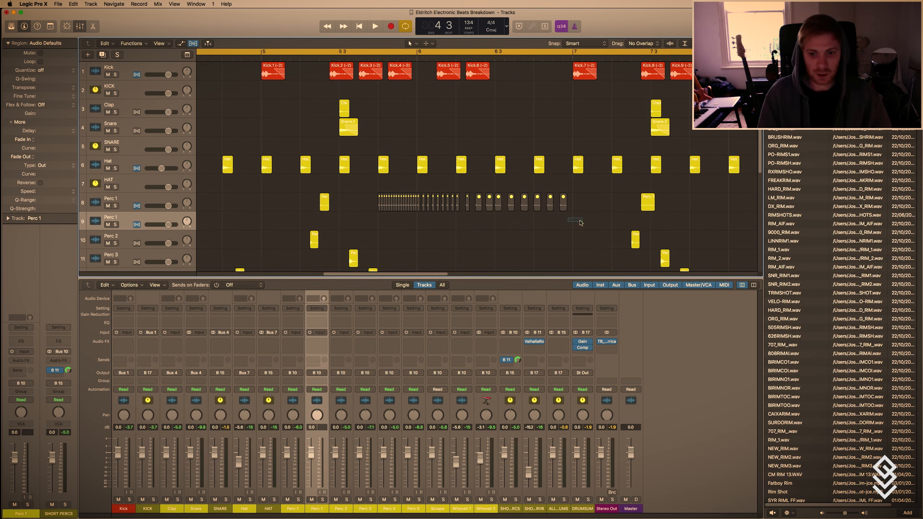
pyautogui.moveTo(581, 223); pyautogui.dragTo(376, 206)
pyautogui.click(376, 207)
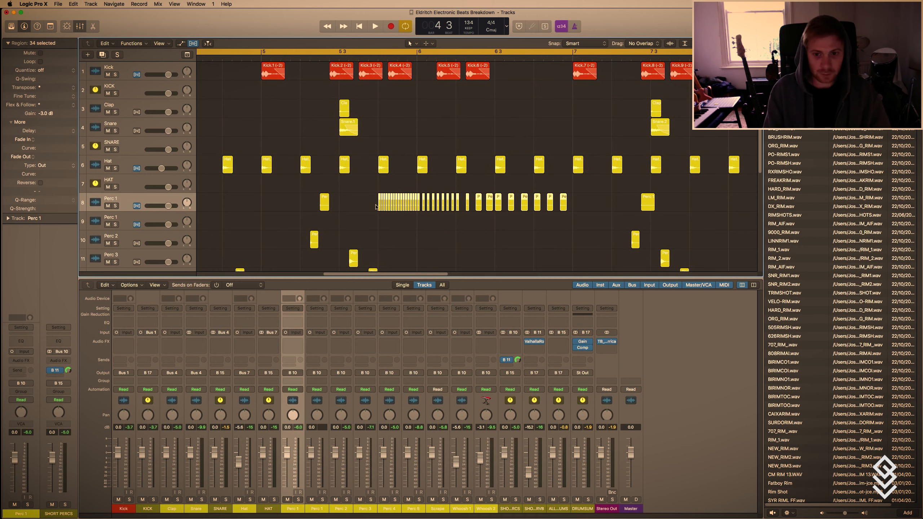
pyautogui.scroll(-5, 400, 203)
pyautogui.click(486, 203)
pyautogui.press('Delete')
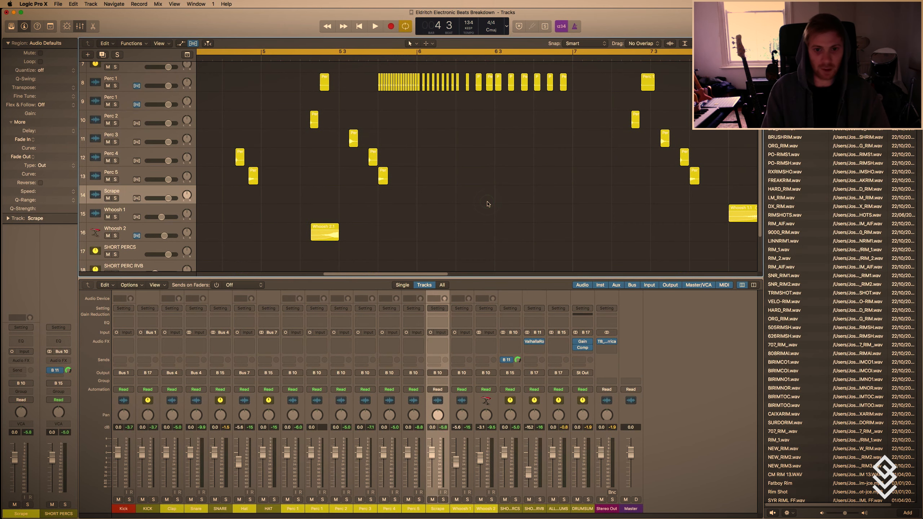
# Place the playhead at bar 6 beat 2 within the copied Perc 1 roll and turn off cycle mode.
pyautogui.scroll(5, 487, 203)
pyautogui.keyDown('ctrl'); pyautogui.keyDown('alt'); pyautogui.click(488, 202); pyautogui.keyUp('alt'); pyautogui.keyUp('ctrl')
pyautogui.keyDown('ctrl'); pyautogui.keyDown('alt'); pyautogui.click(238, 231); pyautogui.keyUp('alt'); pyautogui.keyUp('ctrl')
pyautogui.scroll(6, 238, 231)
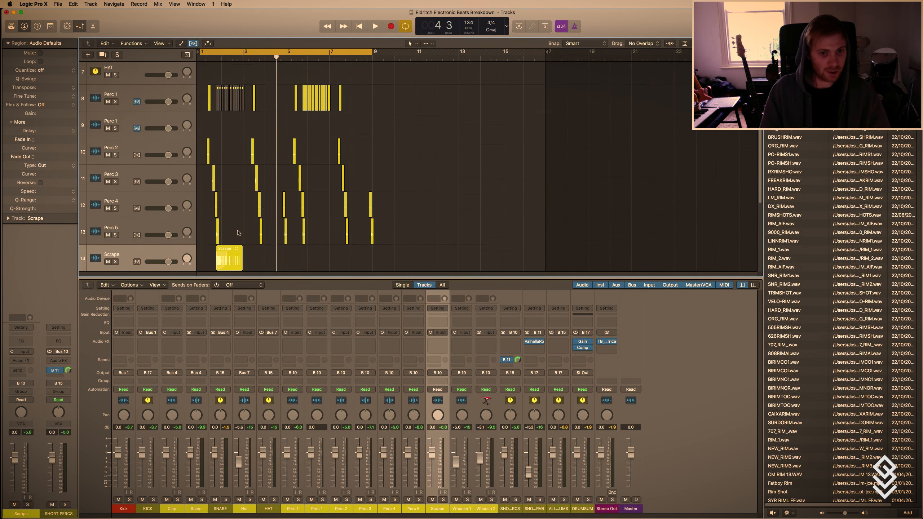
pyautogui.scroll(3, 290, 182)
pyautogui.scroll(5, 496, 140)
pyautogui.scroll(-1, 495, 147)
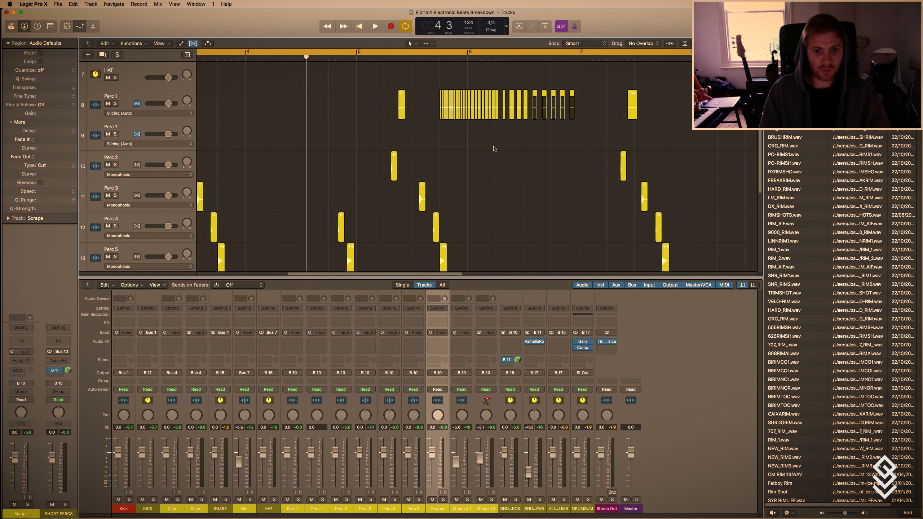
pyautogui.click(511, 57)
pyautogui.press('c')
pyautogui.press('super+Right')
pyautogui.press('super+Right')
pyautogui.press('super+Right')
pyautogui.press('super+Right')
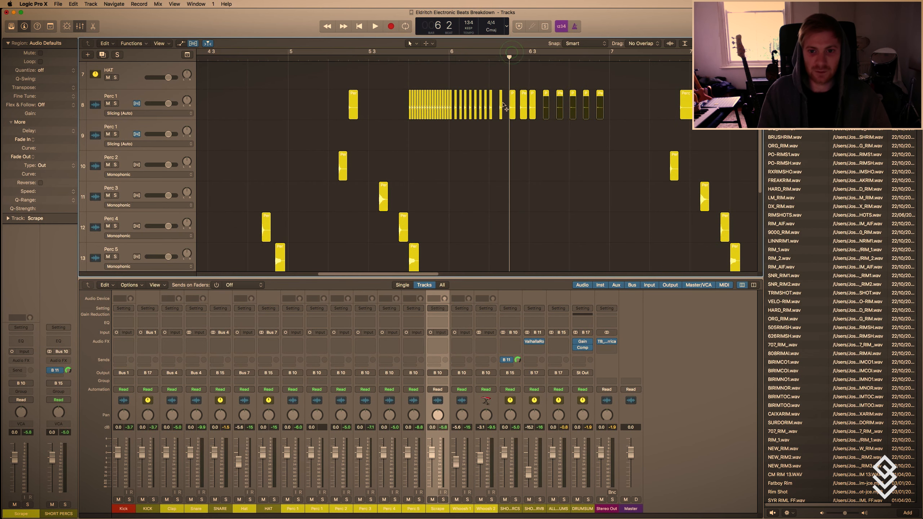
pyautogui.hscroll(3, 529, 153)
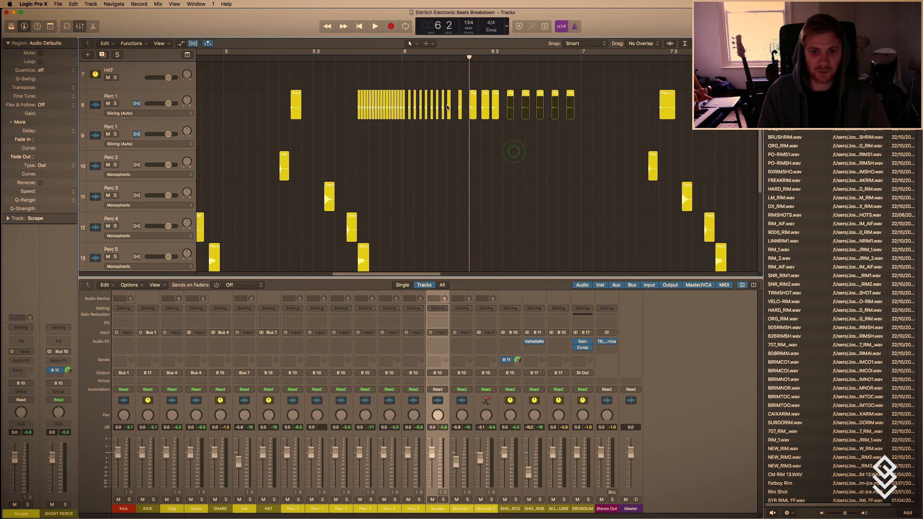
# Add two more duplicates of the Perc 1 track and move the copied roll's last three hits down, one onto each duplicate.
pyautogui.click(120, 123)
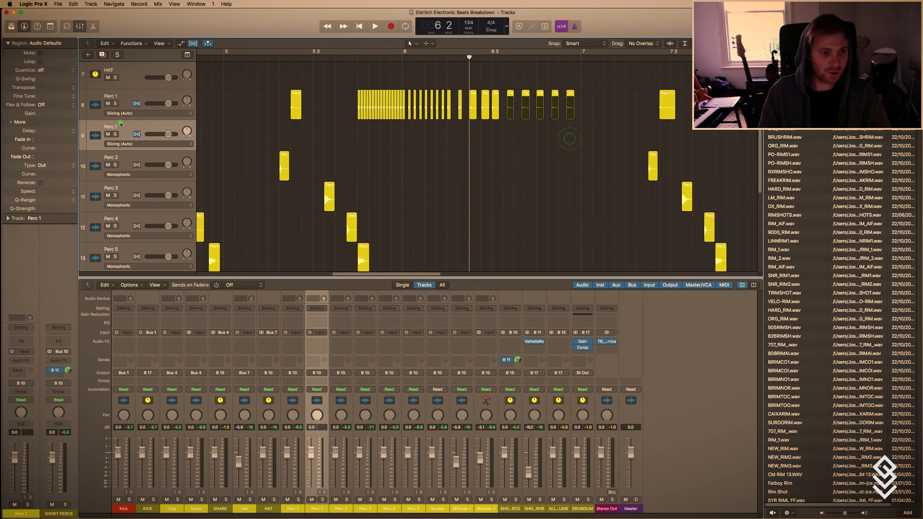
pyautogui.click(127, 98)
pyautogui.click(133, 127)
pyautogui.click(102, 55)
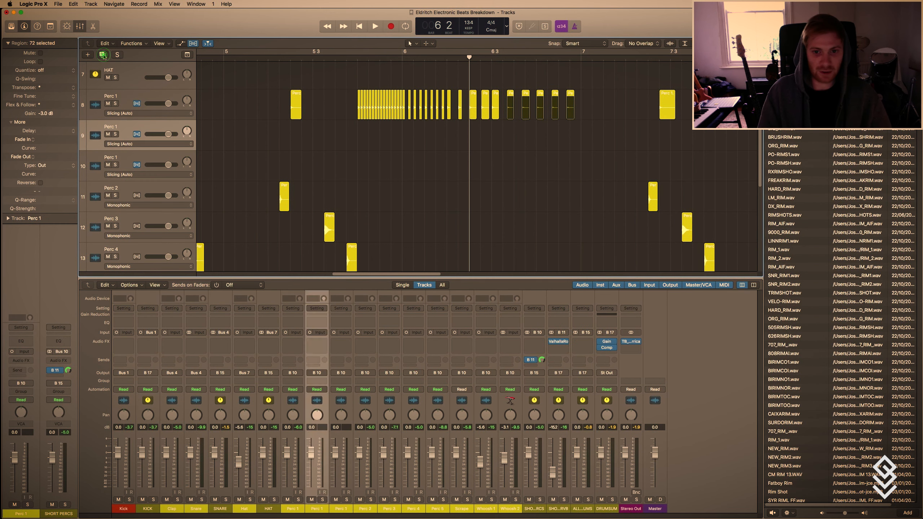
pyautogui.click(102, 55)
pyautogui.moveTo(540, 93); pyautogui.dragTo(554, 169)
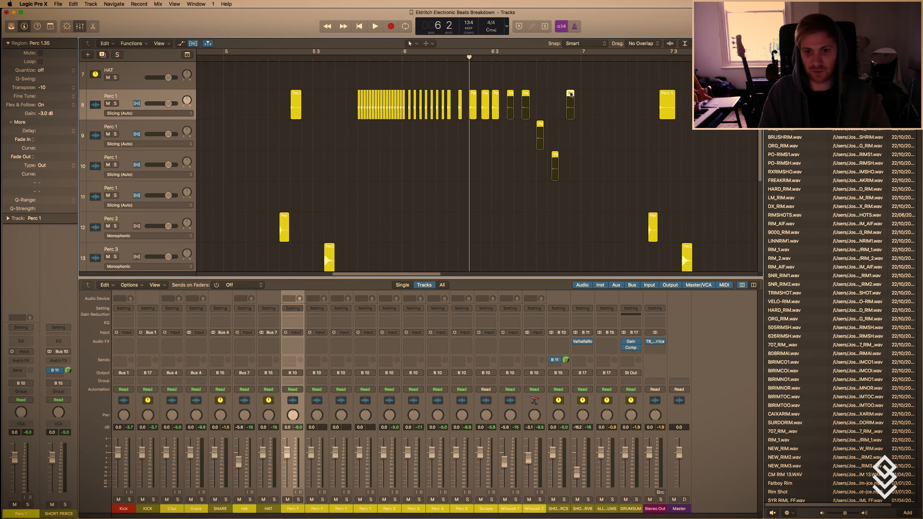
pyautogui.moveTo(570, 94); pyautogui.dragTo(570, 186)
# Insert a Flanger on the first duplicate Perc 1 track, track 9.
pyautogui.click(149, 125)
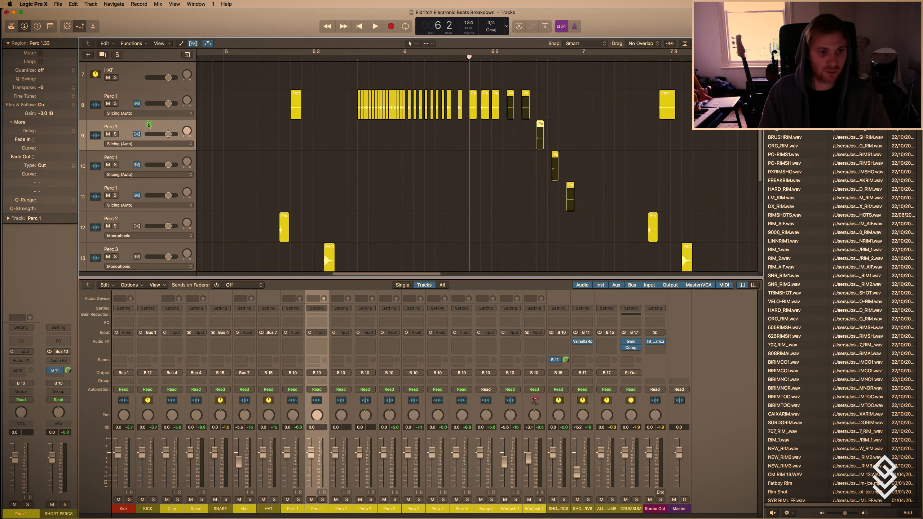
pyautogui.click(18, 360)
pyautogui.moveTo(35, 458)
pyautogui.moveTo(101, 461)
pyautogui.click(145, 460)
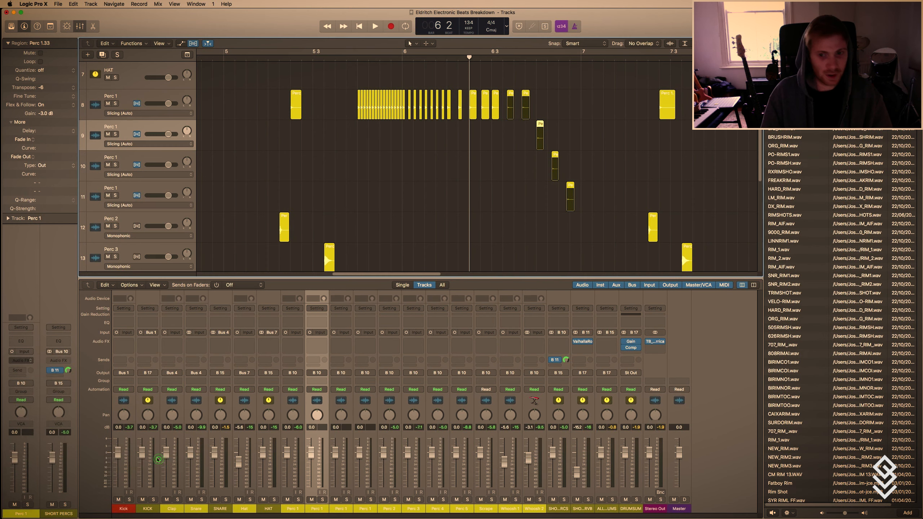
# Insert a Bitcrusher on the second duplicate Perc 1 track, track 10, and close its plug-in window.
pyautogui.click(129, 158)
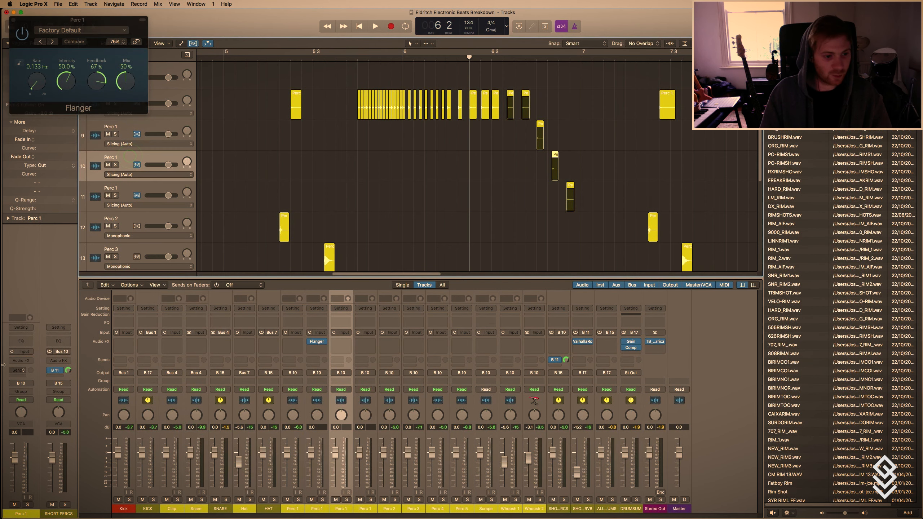
pyautogui.click(19, 360)
pyautogui.moveTo(40, 434)
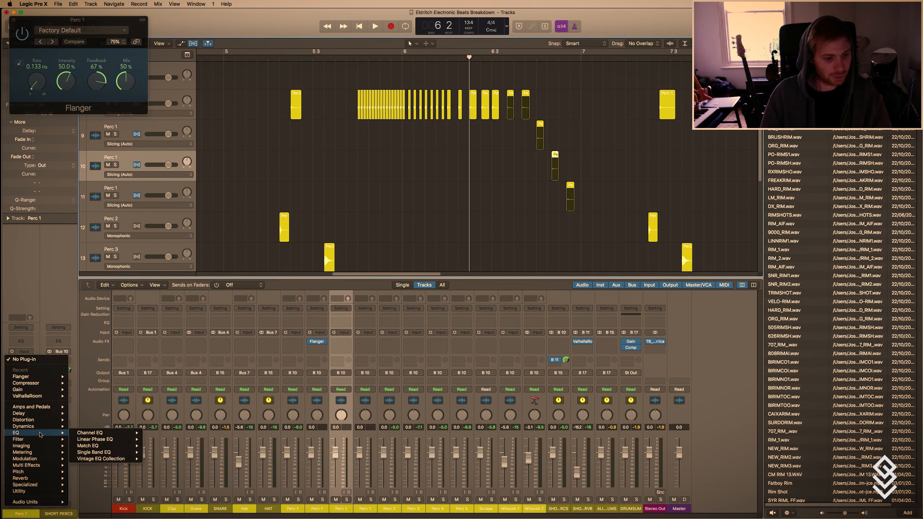
pyautogui.click(146, 420)
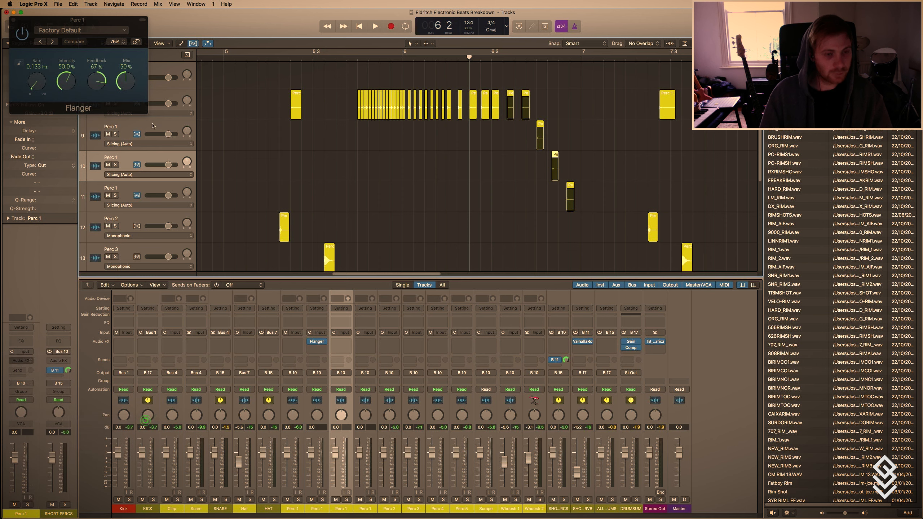
pyautogui.moveTo(104, 121); pyautogui.dragTo(106, 96)
pyautogui.click(21, 28)
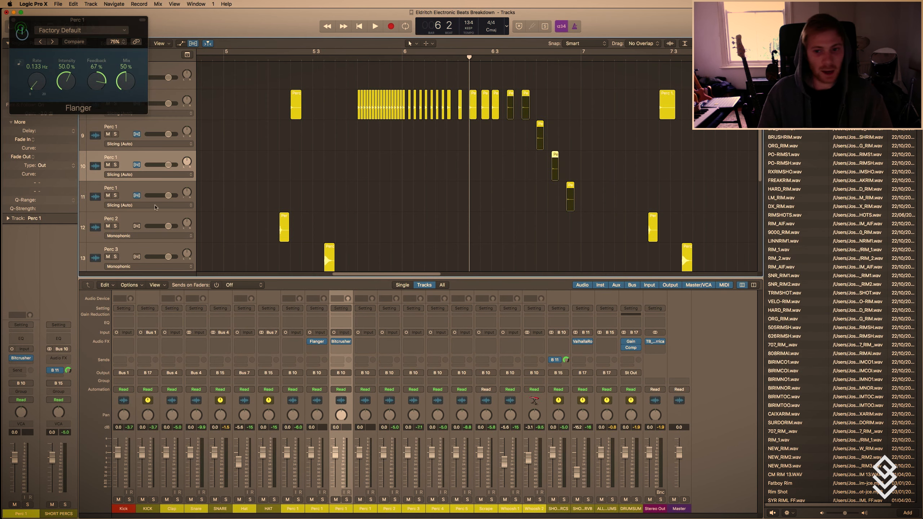
# Insert a Ringshifter on the third duplicate Perc 1 track, track 11, and close the open plug-in windows.
pyautogui.click(121, 183)
pyautogui.click(24, 362)
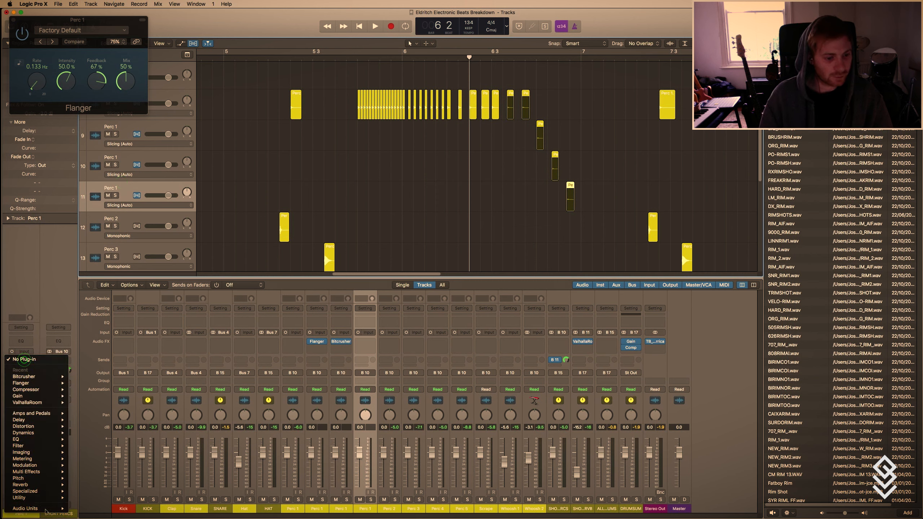
pyautogui.moveTo(36, 460)
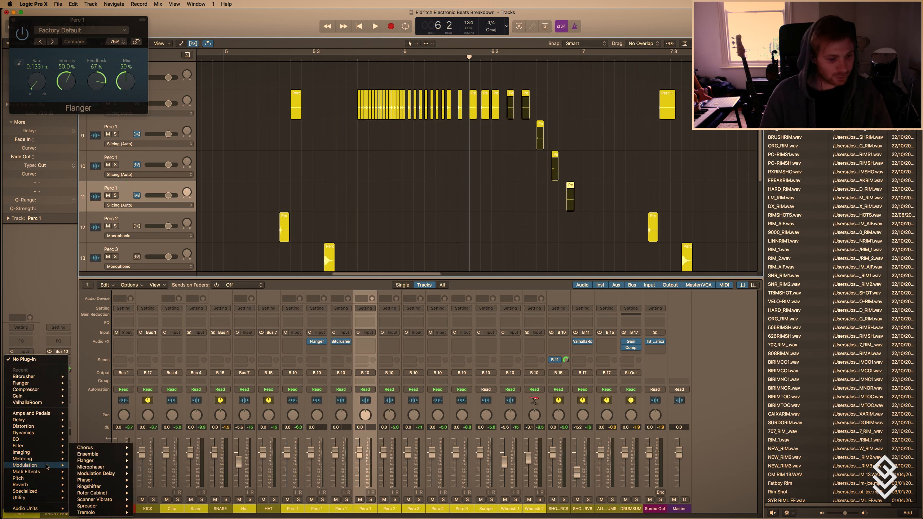
pyautogui.moveTo(114, 499)
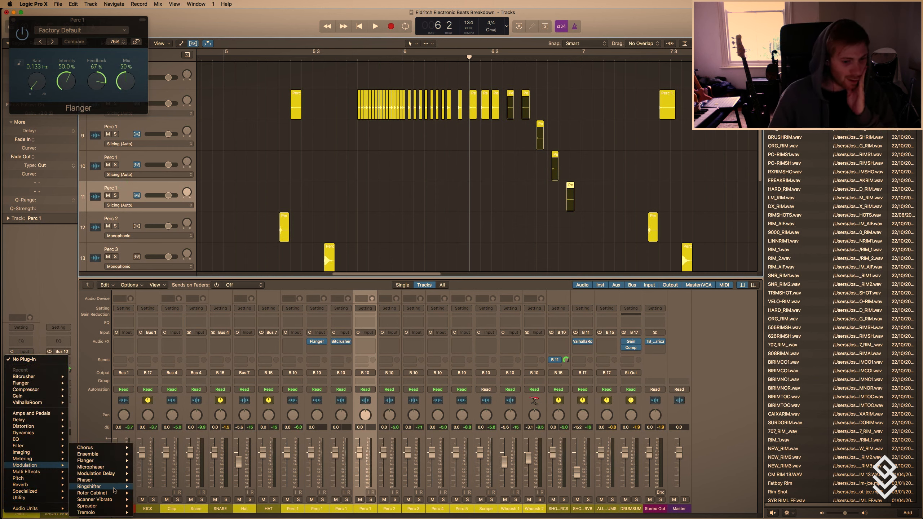
pyautogui.click(156, 493)
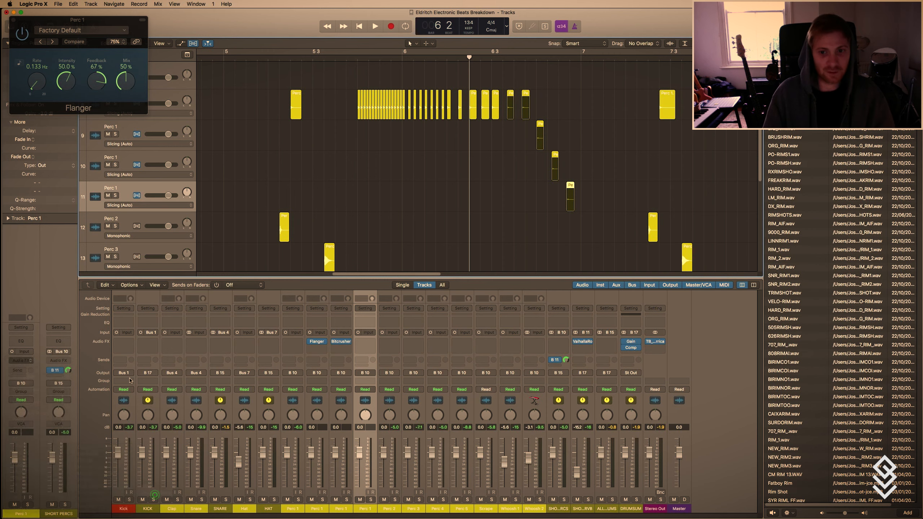
pyautogui.moveTo(96, 91); pyautogui.dragTo(94, 84)
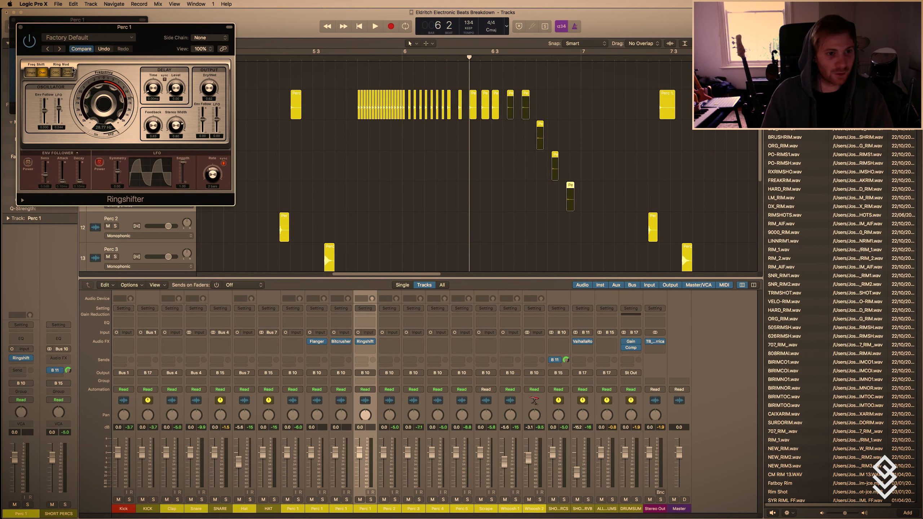
pyautogui.click(21, 27)
pyautogui.click(13, 19)
# Play back the copied Perc 1 roll with its effected final hits, restarting from bar 5 beat 4, and stop playback.
pyautogui.press('space')
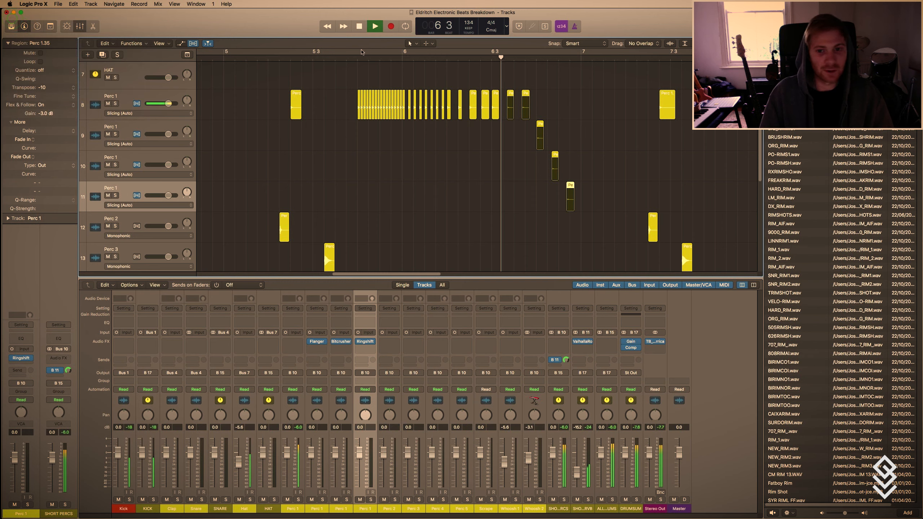
pyautogui.doubleClick(362, 56)
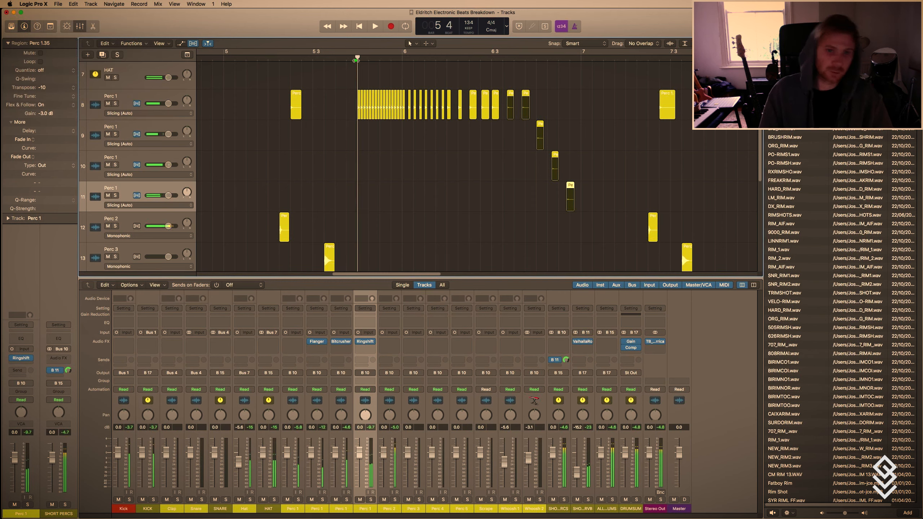
pyautogui.keyDown('ctrl'); pyautogui.keyDown('alt'); pyautogui.click(337, 161); pyautogui.keyUp('alt'); pyautogui.keyUp('ctrl')
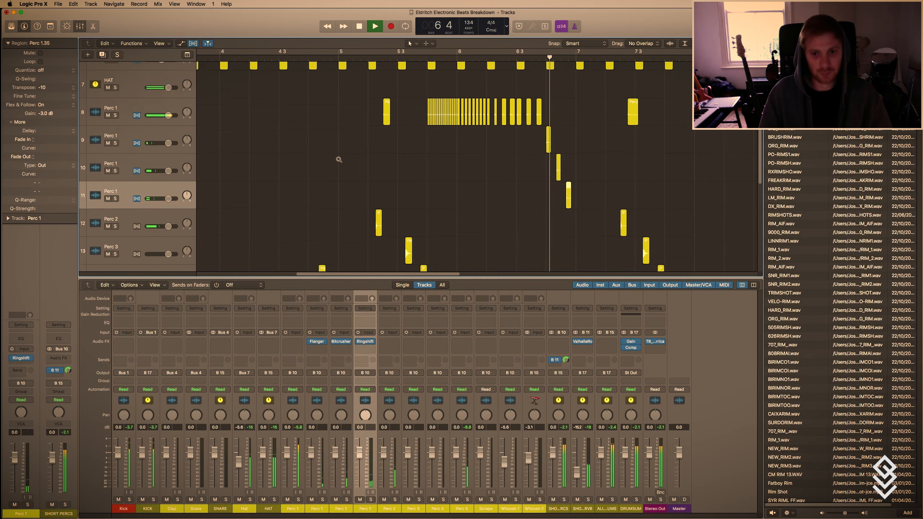
pyautogui.press('space')
# Turn cycle mode back on over bars 1 to 9 and deselect the regions, with all tracks in view.
pyautogui.keyDown('ctrl'); pyautogui.keyDown('alt'); pyautogui.click(315, 175); pyautogui.keyUp('alt'); pyautogui.keyUp('ctrl')
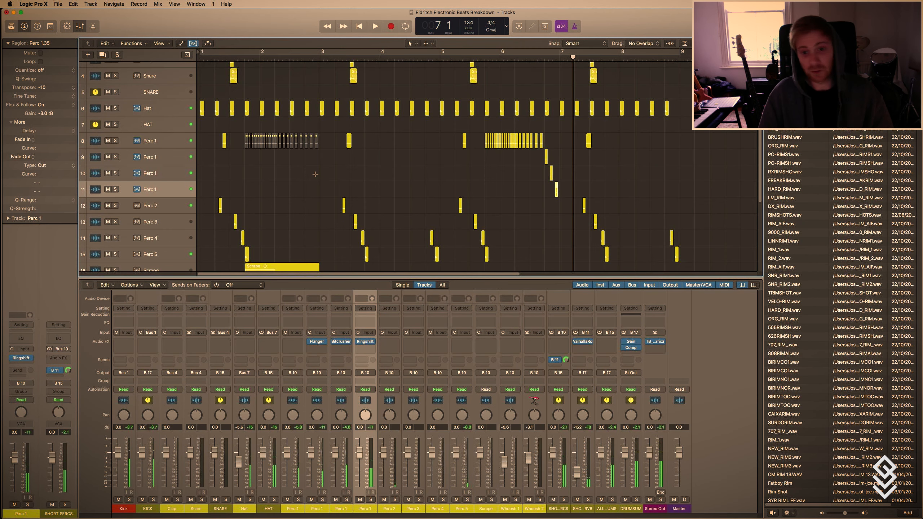
pyautogui.click(215, 52)
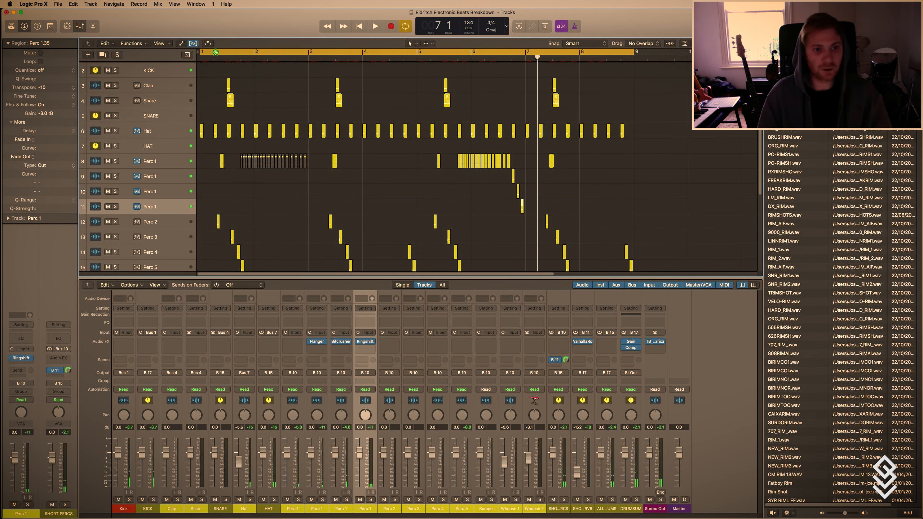
pyautogui.keyDown('ctrl'); pyautogui.keyDown('alt'); pyautogui.click(450, 206); pyautogui.keyUp('alt'); pyautogui.keyUp('ctrl')
pyautogui.click(521, 237)
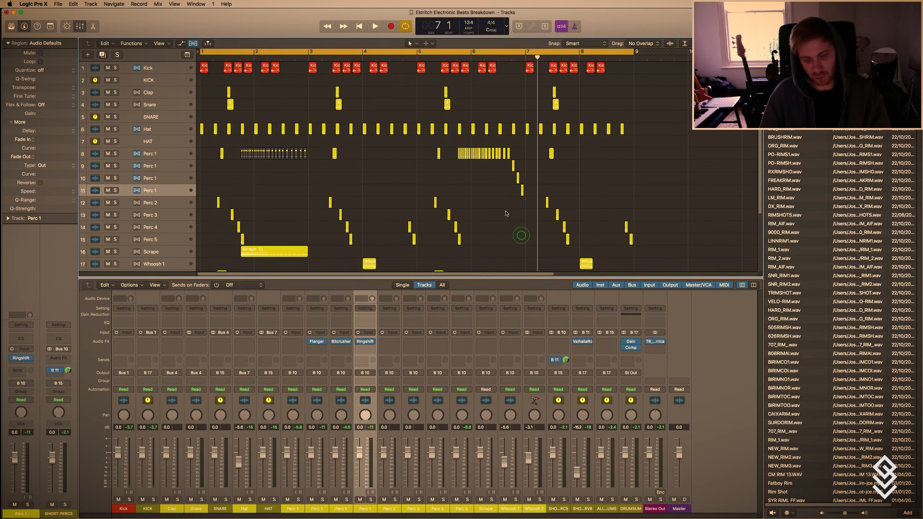
pyautogui.press('super+Up')
pyautogui.press('super+Up')
pyautogui.press('super+Up')
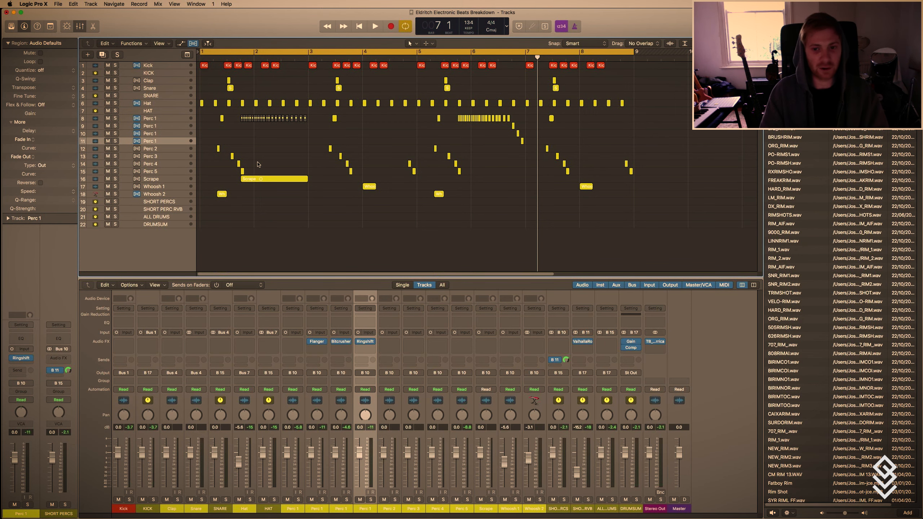
# Insert a stereo Sugar Bytes Looperator on the SHORT PERCS bus and move its plug-in window clear of the track headers.
pyautogui.press('super+Down')
pyautogui.press('super+Down')
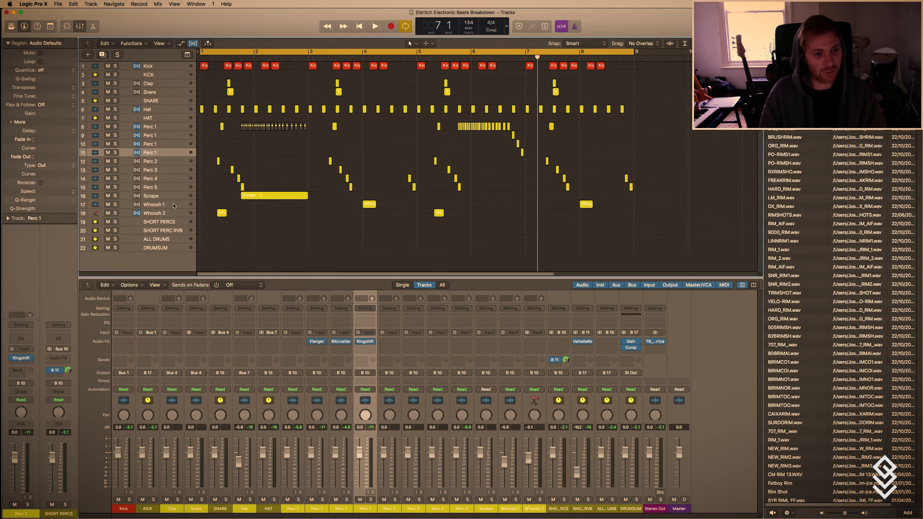
pyautogui.press('super+Right')
pyautogui.hscroll(-3, 173, 205)
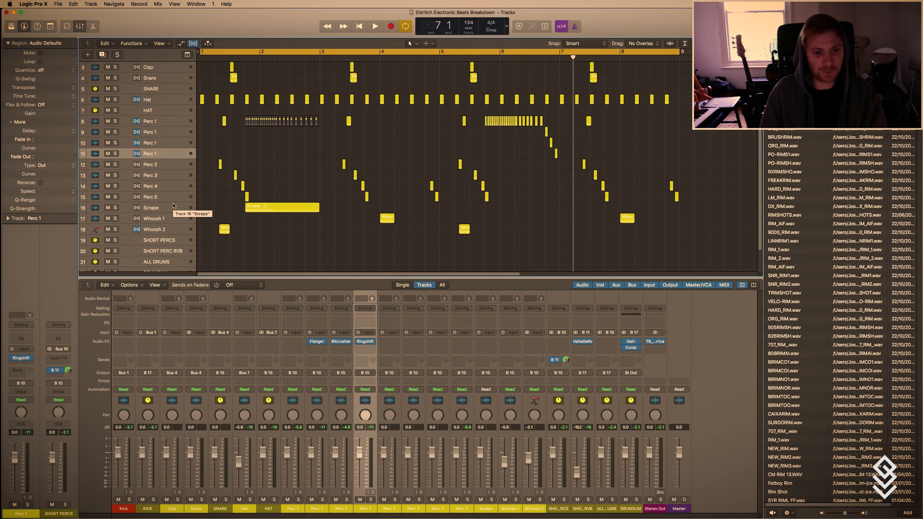
pyautogui.scroll(-2, 230, 167)
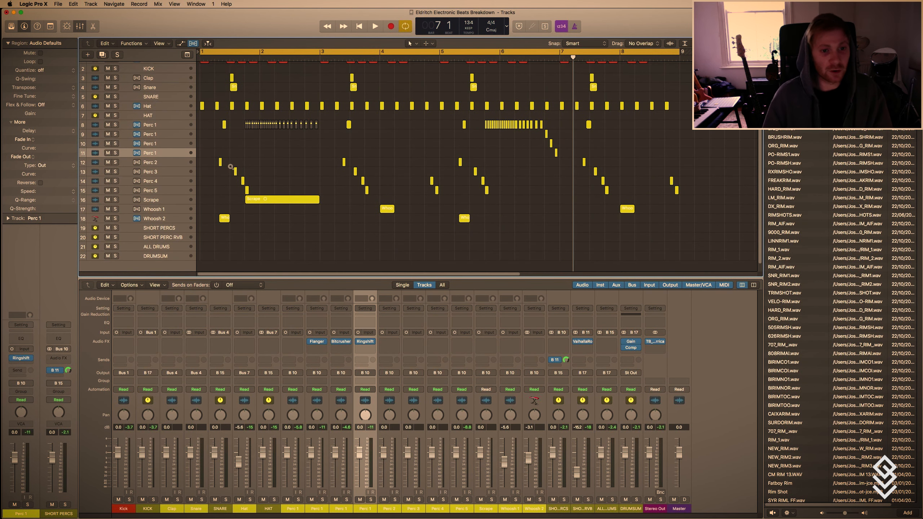
pyautogui.scroll(-2, 231, 167)
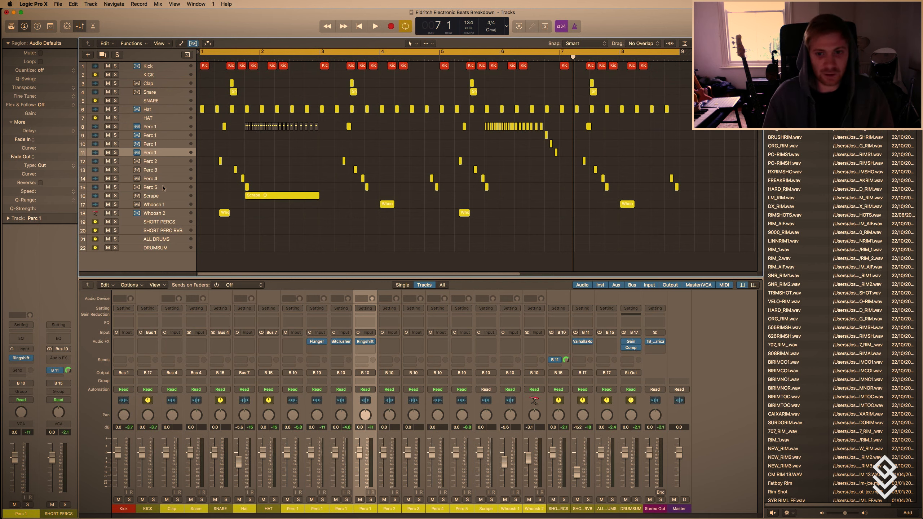
pyautogui.click(174, 222)
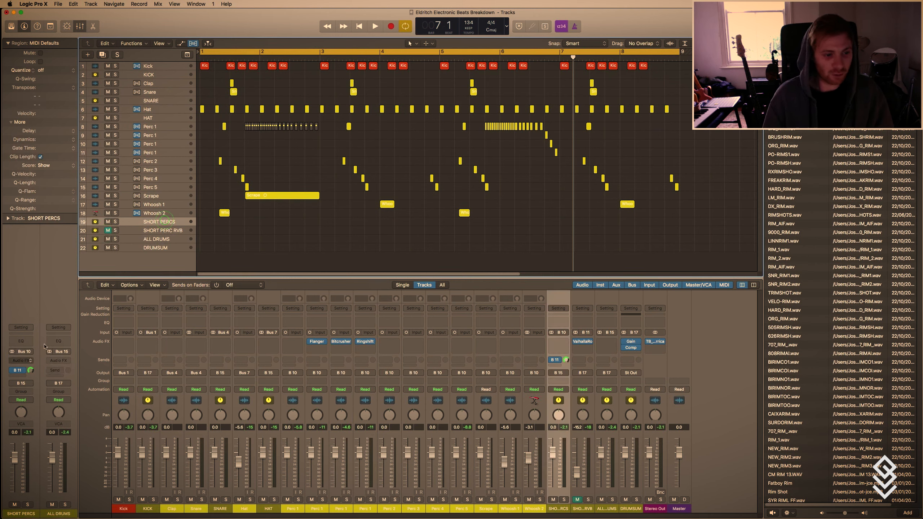
pyautogui.click(20, 360)
pyautogui.moveTo(28, 508)
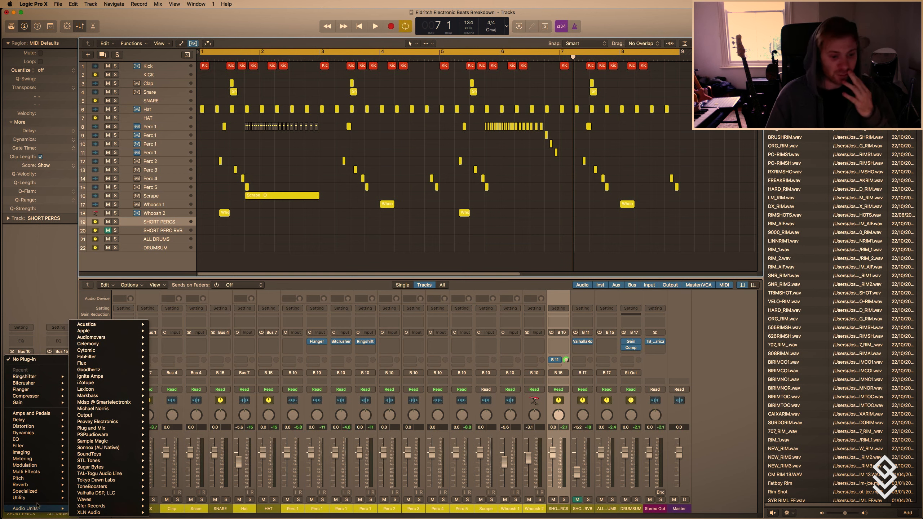
pyautogui.moveTo(109, 467)
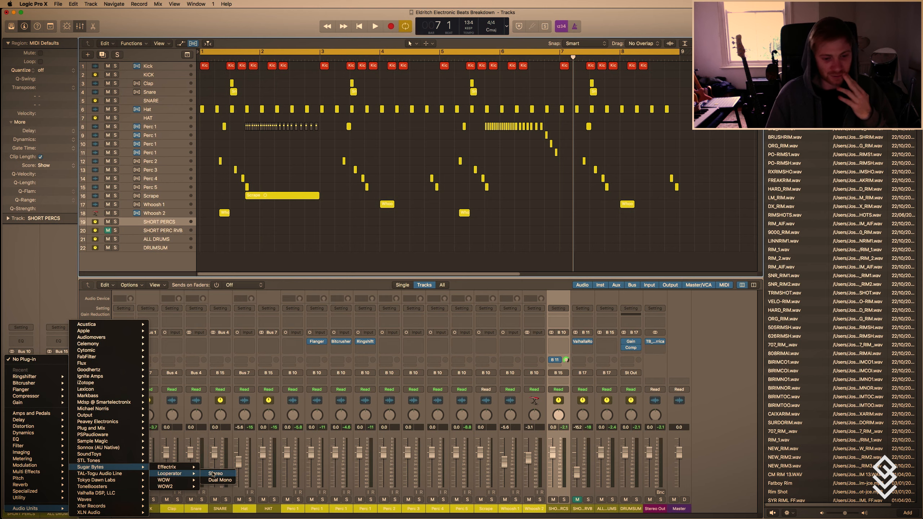
pyautogui.click(214, 474)
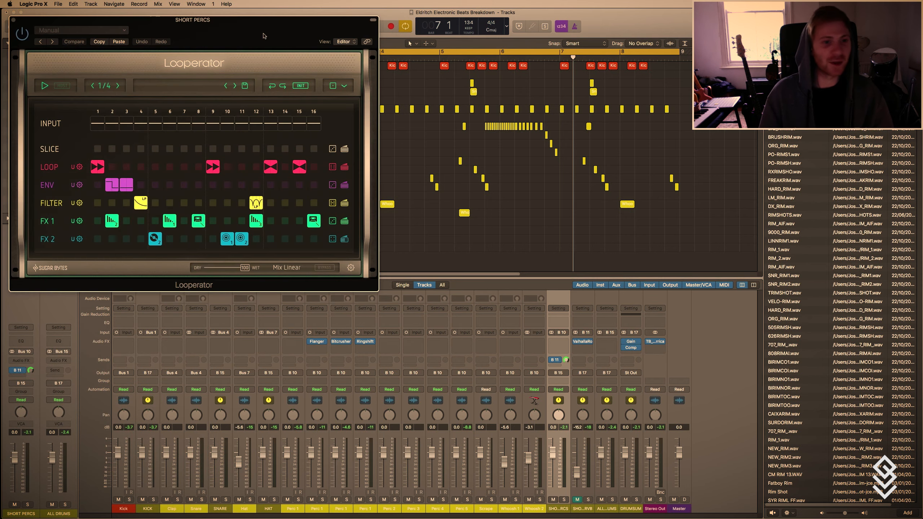
pyautogui.moveTo(226, 32); pyautogui.dragTo(475, 111)
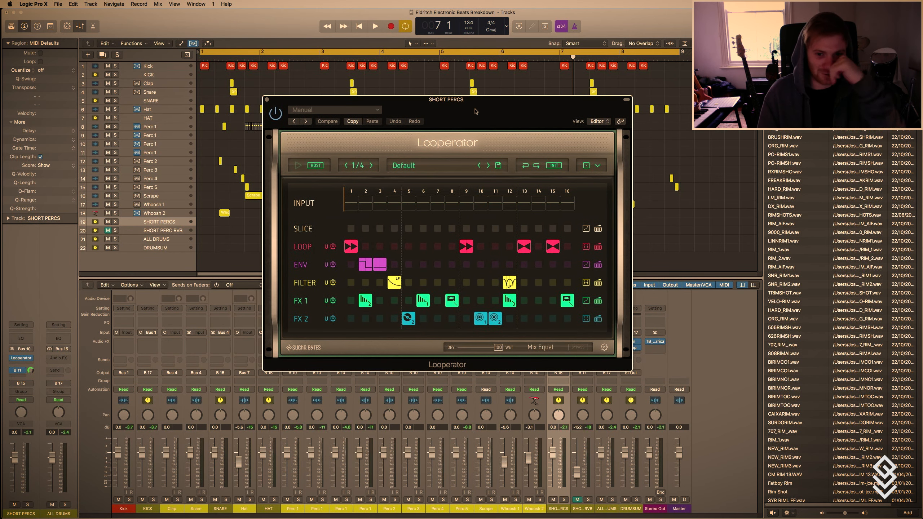
# Audition Looperator presets on the soloed SHORT PERCS during playback: Arthur Dent from Ambient, then Chaos Architecture and 4X from Complex.
pyautogui.click(427, 166)
pyautogui.click(398, 246)
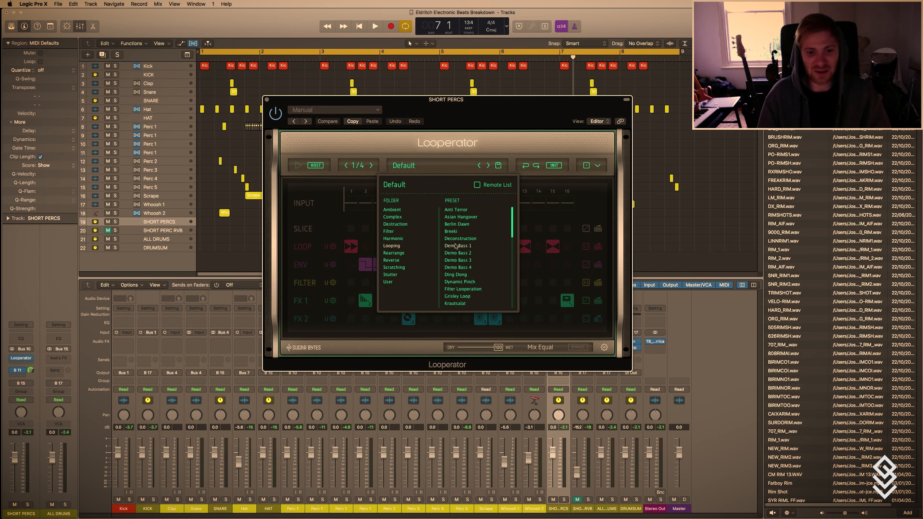
pyautogui.click(396, 210)
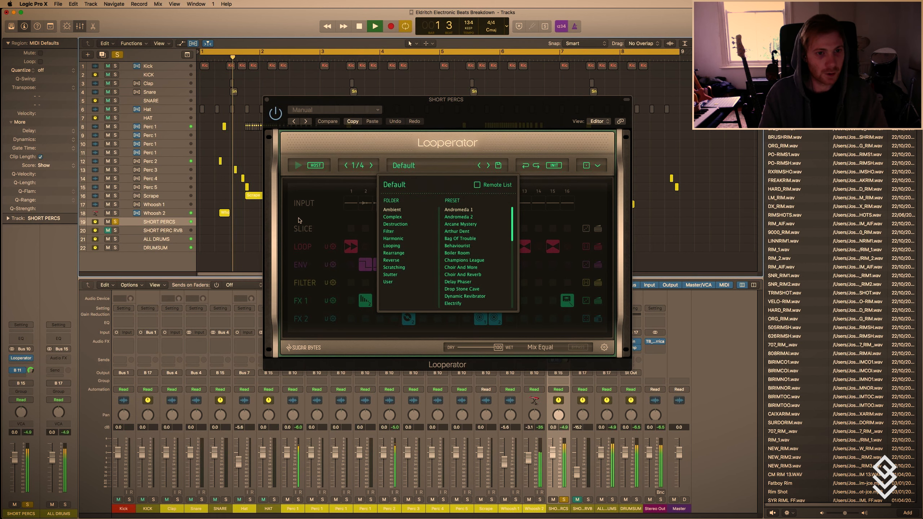
pyautogui.click(457, 231)
pyautogui.click(400, 217)
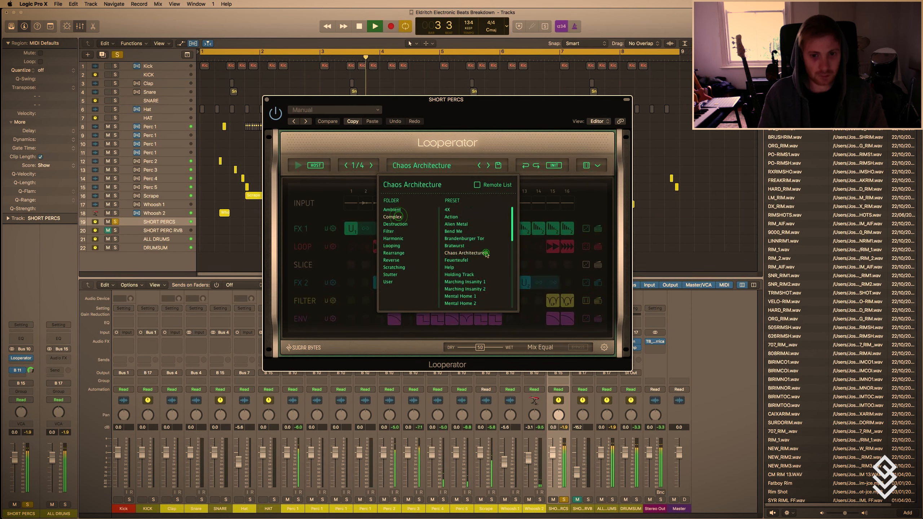
pyautogui.click(455, 211)
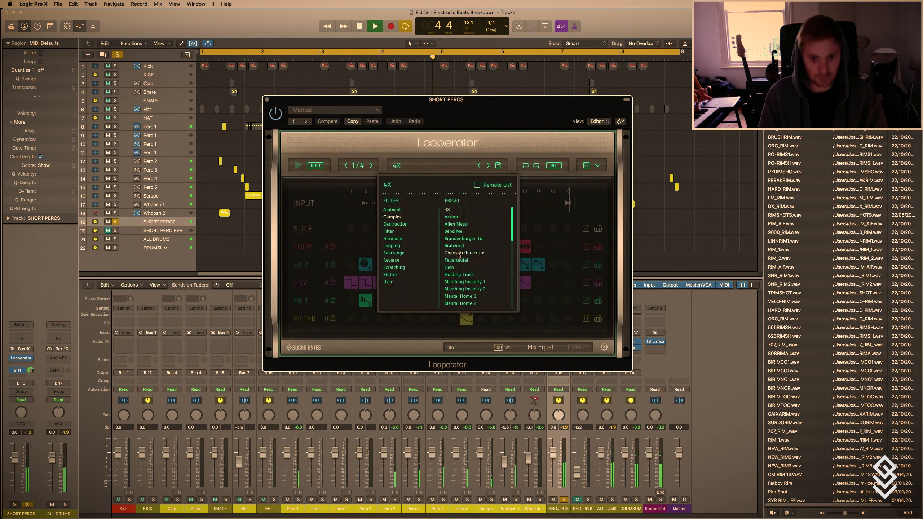
# Unsolo SHORT PERCS, audition Looperator's Neuro 1, Broken Freeze and Broken Drone presets, and load Chaos Factory from the Destruction folder.
pyautogui.click(115, 221)
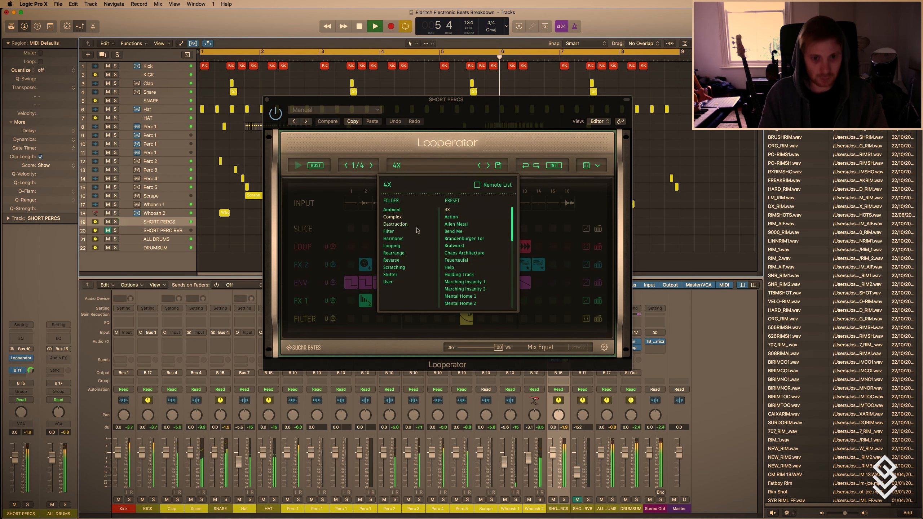
pyautogui.scroll(-4, 457, 283)
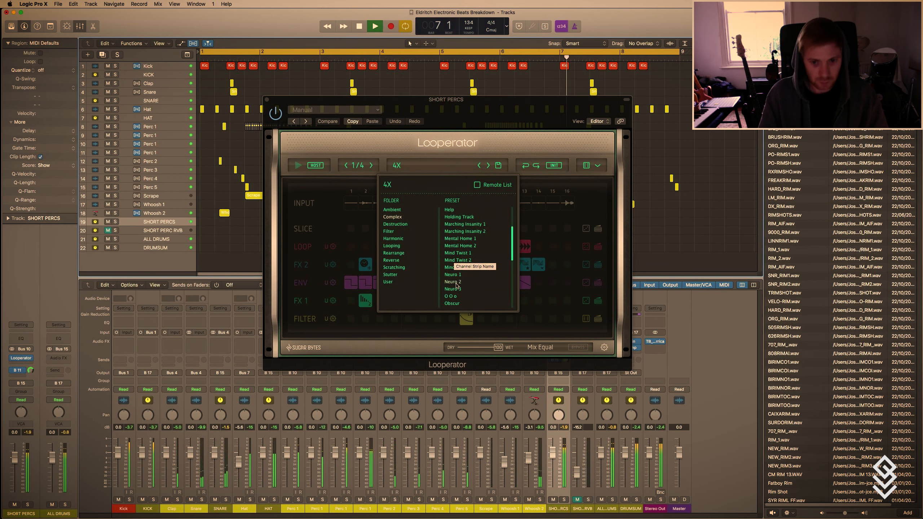
pyautogui.click(457, 275)
pyautogui.click(396, 224)
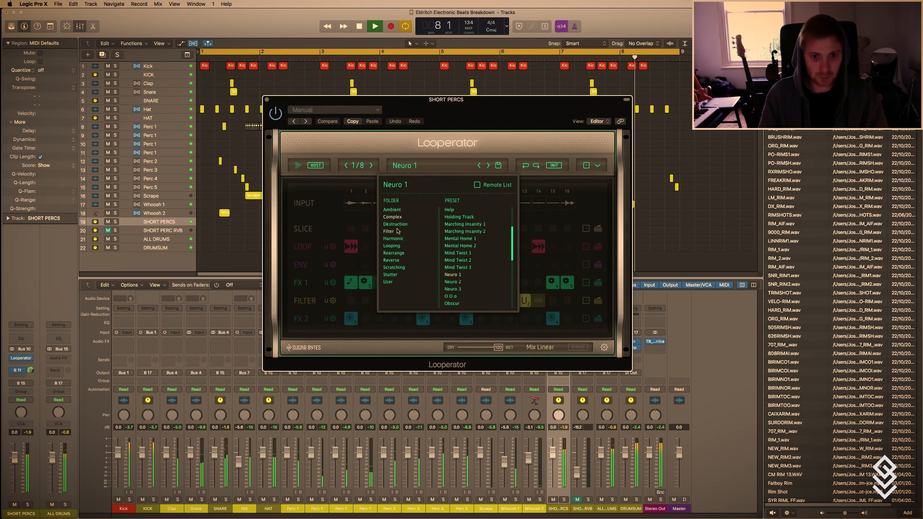
pyautogui.click(458, 217)
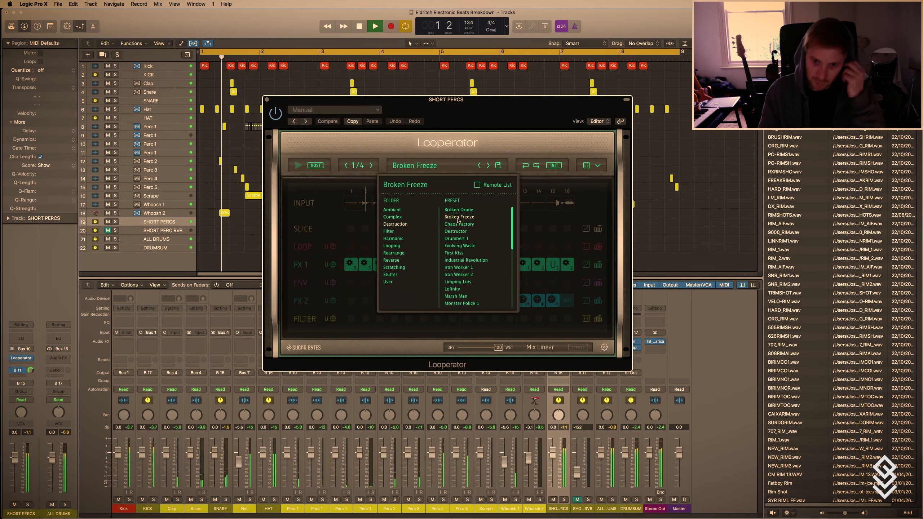
pyautogui.click(456, 210)
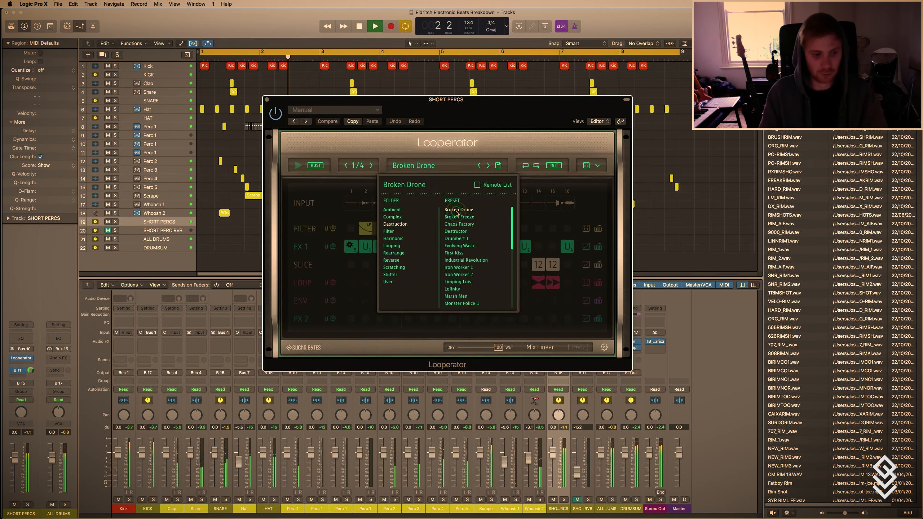
pyautogui.click(456, 217)
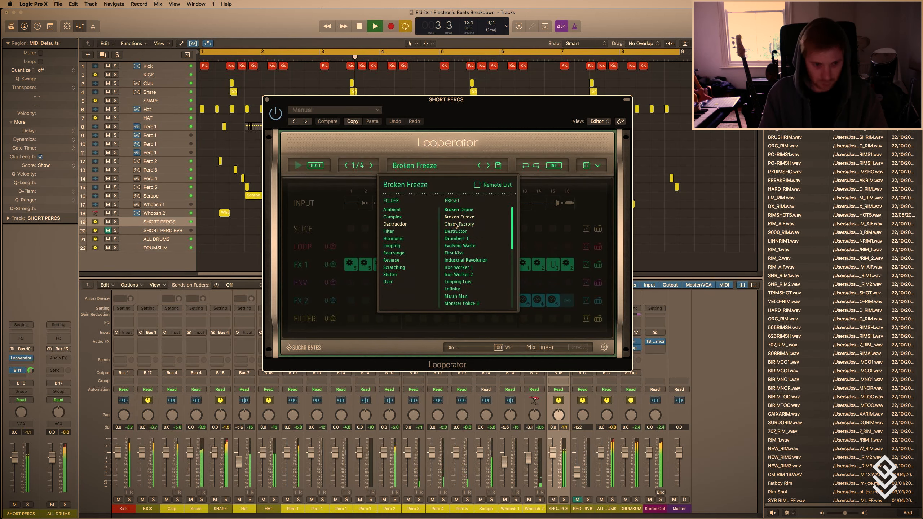
pyautogui.click(458, 226)
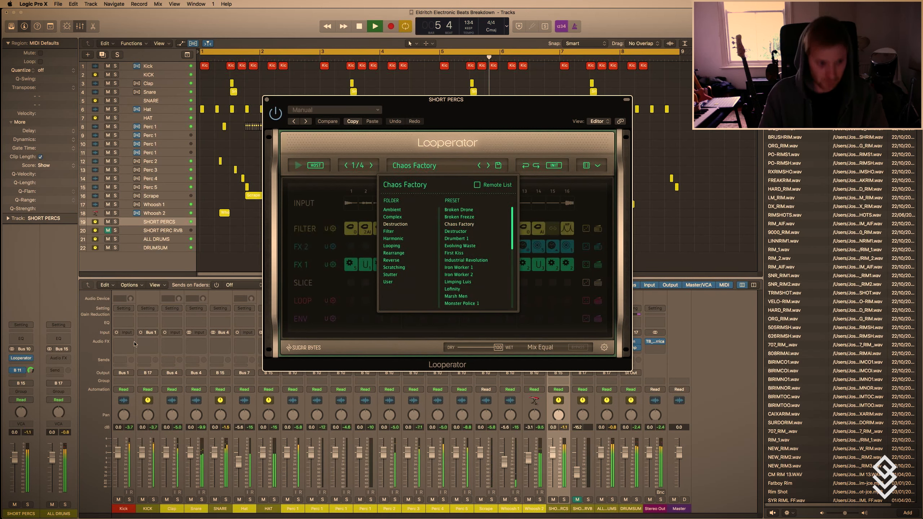
# Remove the Bus 11 send from SHORT PERCS, stop playback and close the Looperator window.
pyautogui.click(21, 371)
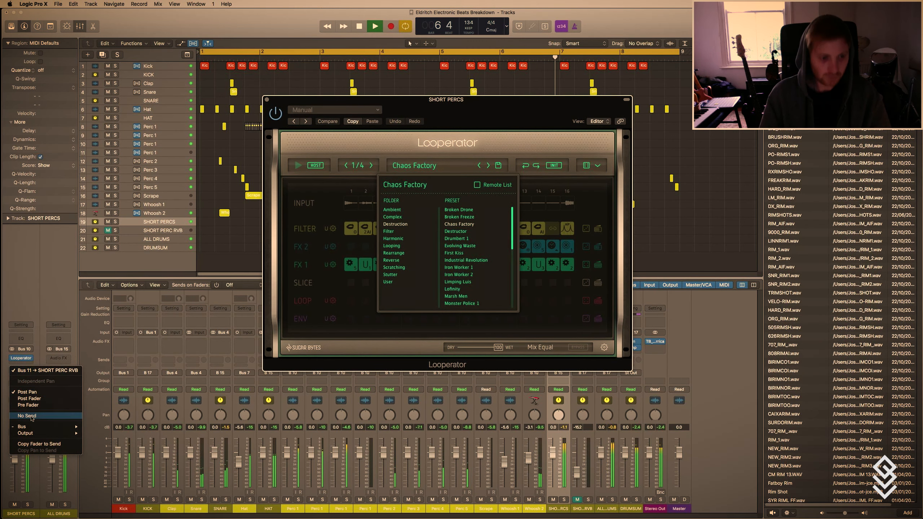
pyautogui.click(32, 416)
pyautogui.press('space')
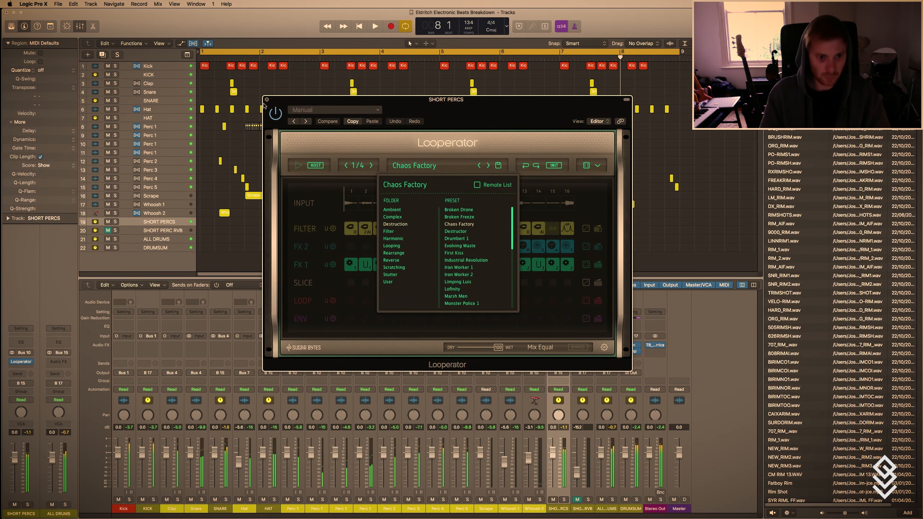
pyautogui.click(267, 99)
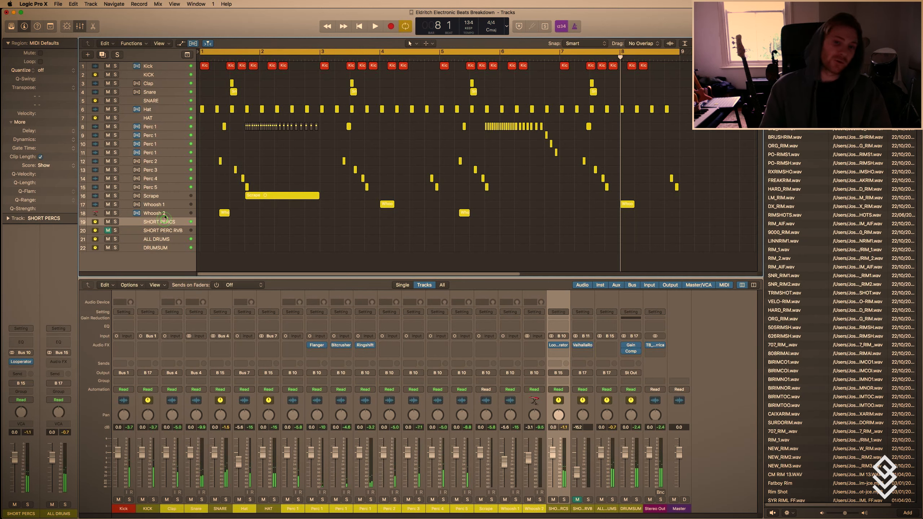
# Select all regions of the eight-bar beat and duplicate them from bar 9 to bar 17.
pyautogui.scroll(4, 165, 218)
pyautogui.press('t')
pyautogui.press('Escape')
pyautogui.scroll(-5, 339, 189)
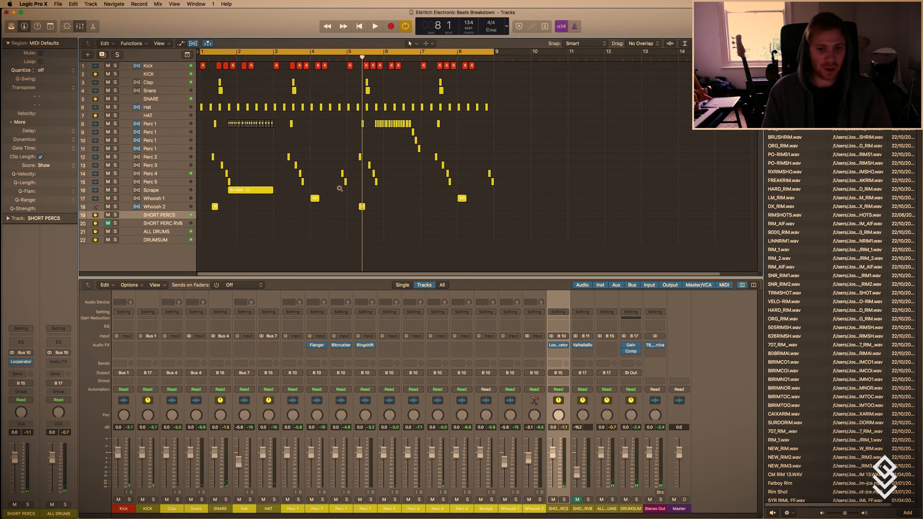
pyautogui.press('t')
pyautogui.press('t')
pyautogui.moveTo(440, 253); pyautogui.dragTo(386, 67)
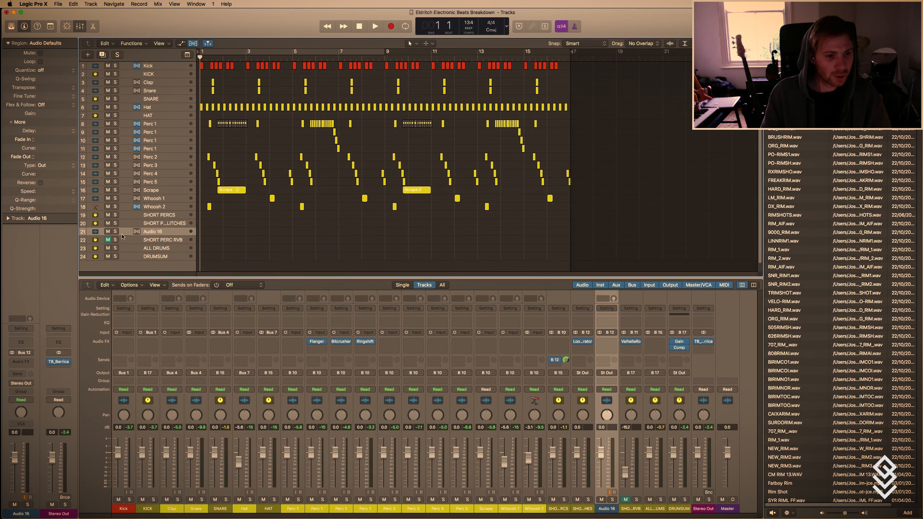
# Delete the empty Audio 17 and Audio 16 tracks below SHORT PERC GLITCHES.
pyautogui.scroll(5, 120, 234)
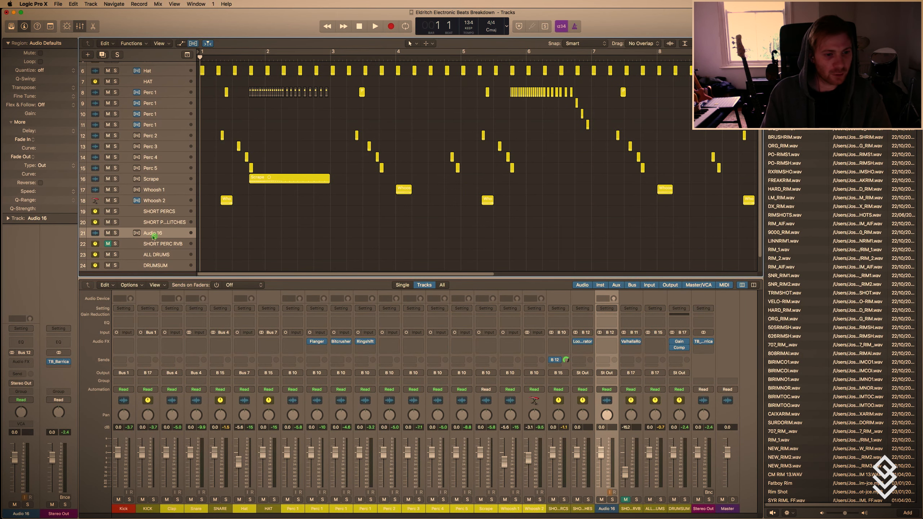
pyautogui.scroll(3, 119, 237)
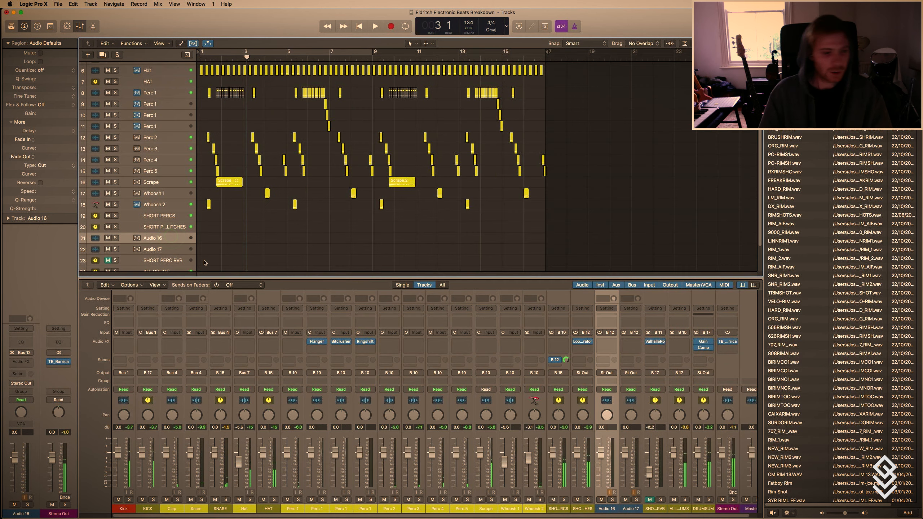
pyautogui.click(165, 249)
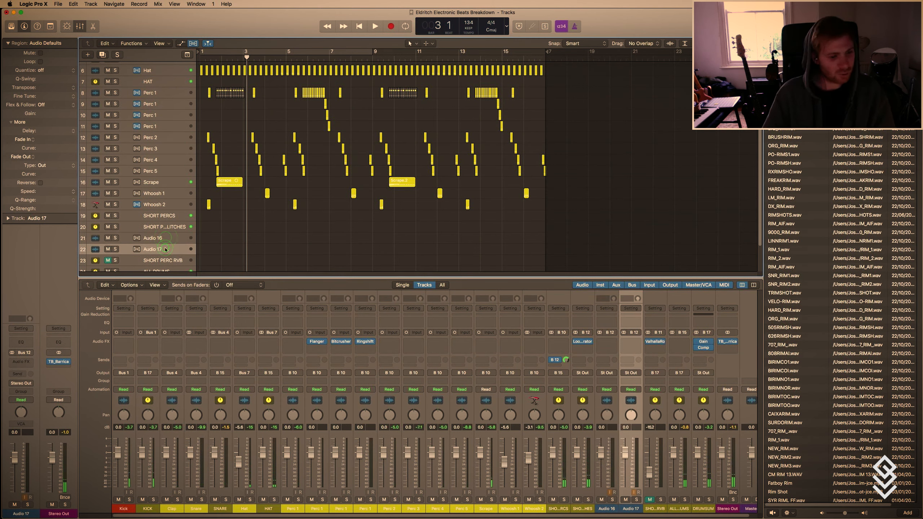
pyautogui.press('super+BackSpace')
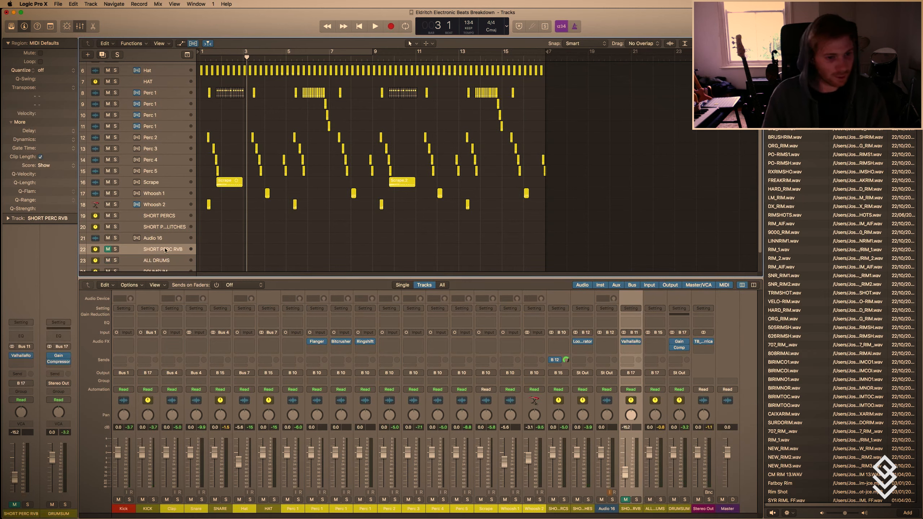
pyautogui.click(159, 237)
pyautogui.press('super+BackSpace')
# Enlarge the track heights and solo the SHORT PERC GLITCHES track.
pyautogui.click(160, 228)
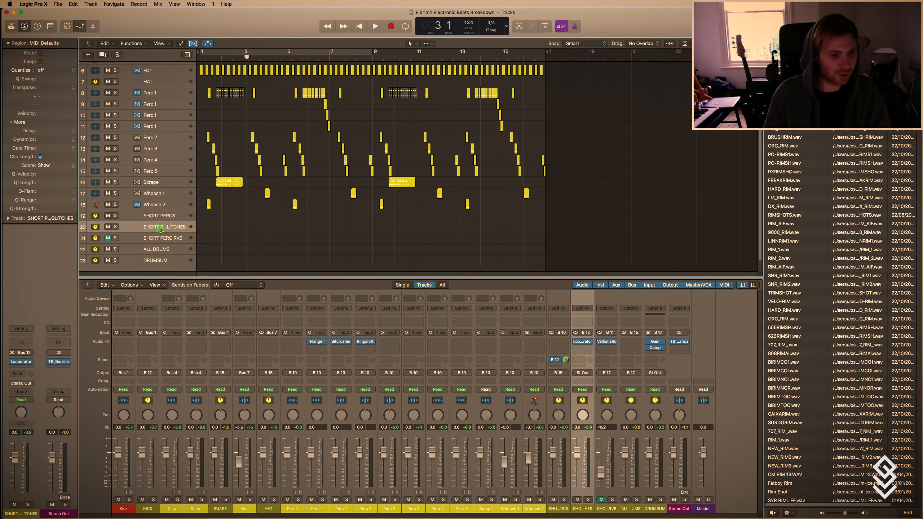
pyautogui.press('super+Down')
pyautogui.press('super+Down')
pyautogui.click(116, 236)
# Bounce the soloed glitches from bar 1 to 17 offline as a 24-bit PCM Wave file named "Gli".
pyautogui.click(57, 4)
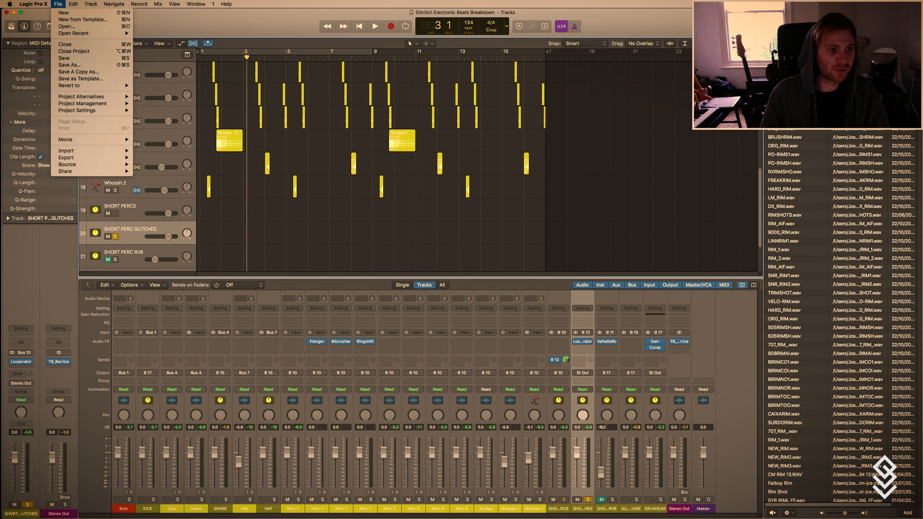
pyautogui.moveTo(73, 165)
pyautogui.click(164, 189)
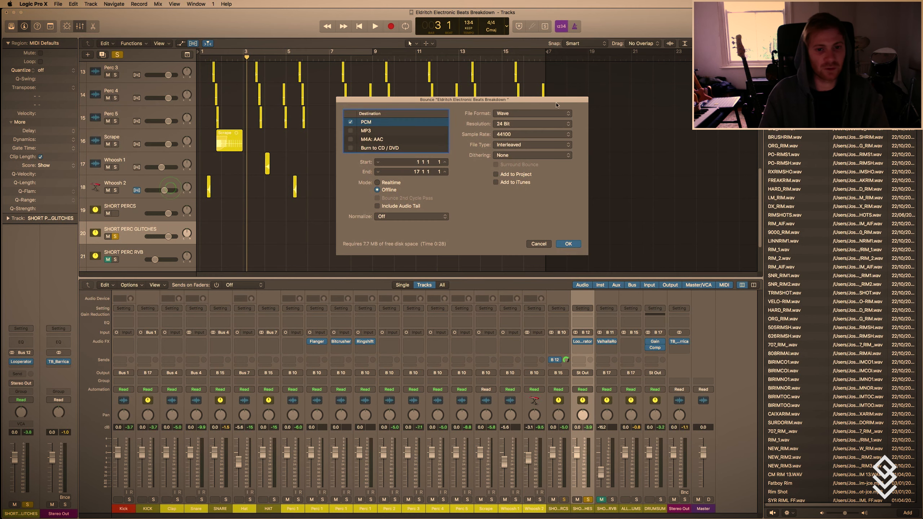
pyautogui.click(567, 243)
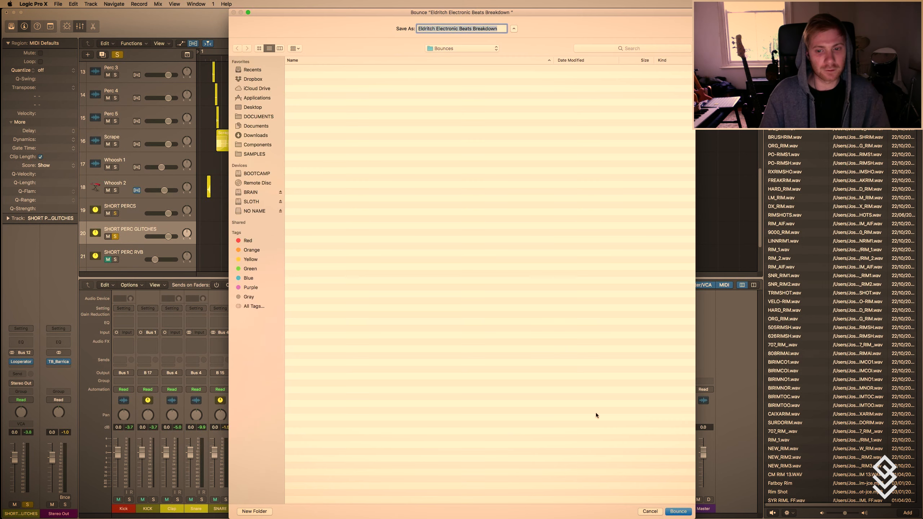
pyautogui.write('Glitches')
pyautogui.press('Return')
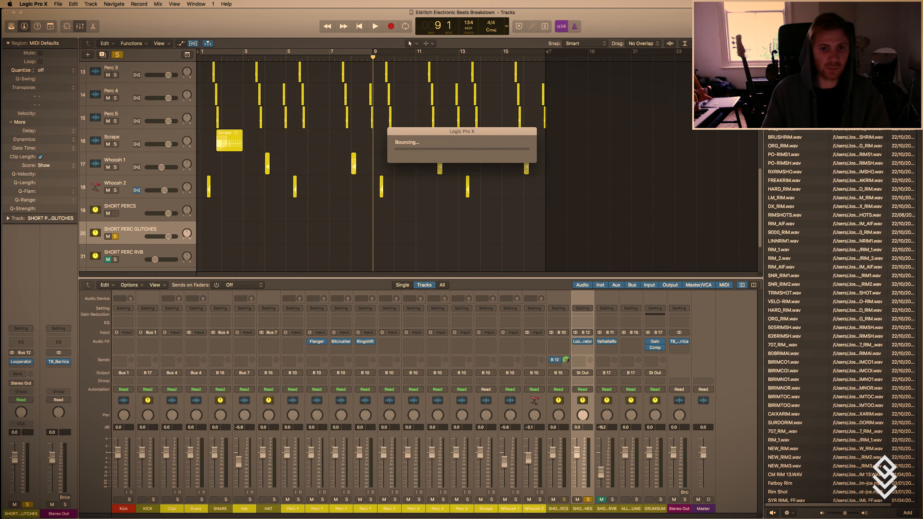
# Open Looperator on the SHORT PERC GLITCHES track and load the "Pitch Patch 1" preset from the Looping folder.
pyautogui.click(21, 362)
pyautogui.click(227, 86)
pyautogui.click(227, 86)
pyautogui.click(198, 87)
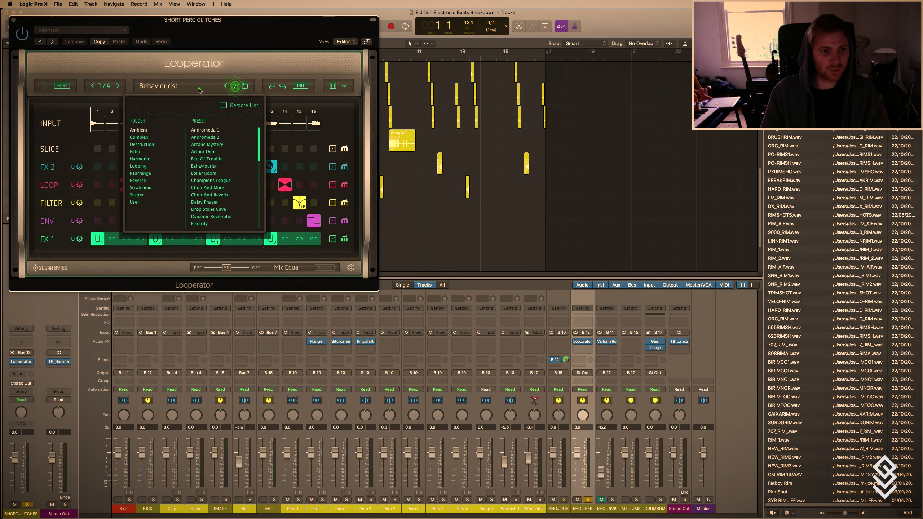
pyautogui.click(236, 90)
pyautogui.click(235, 86)
pyautogui.click(174, 86)
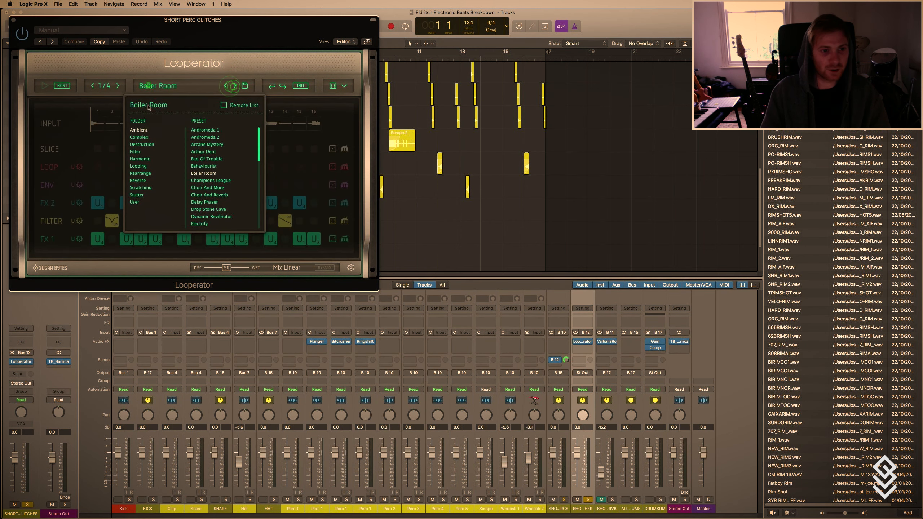
pyautogui.click(142, 167)
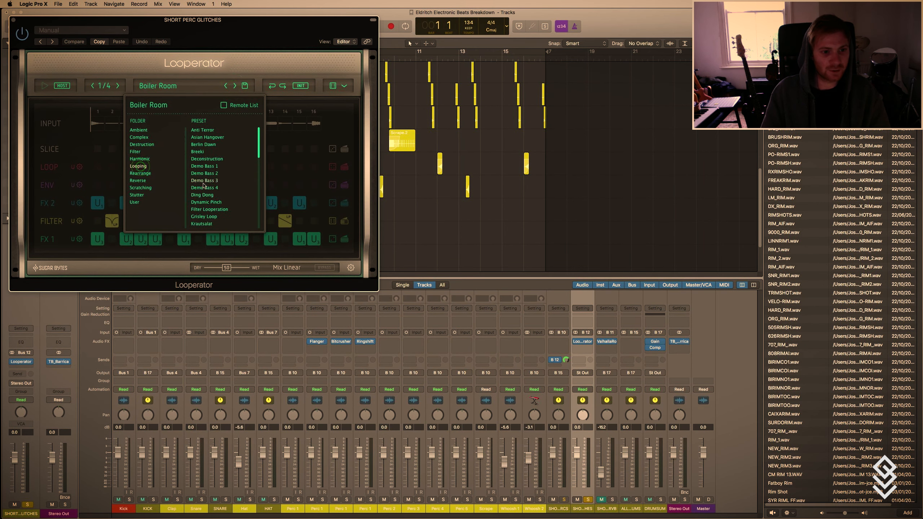
pyautogui.scroll(-5, 213, 204)
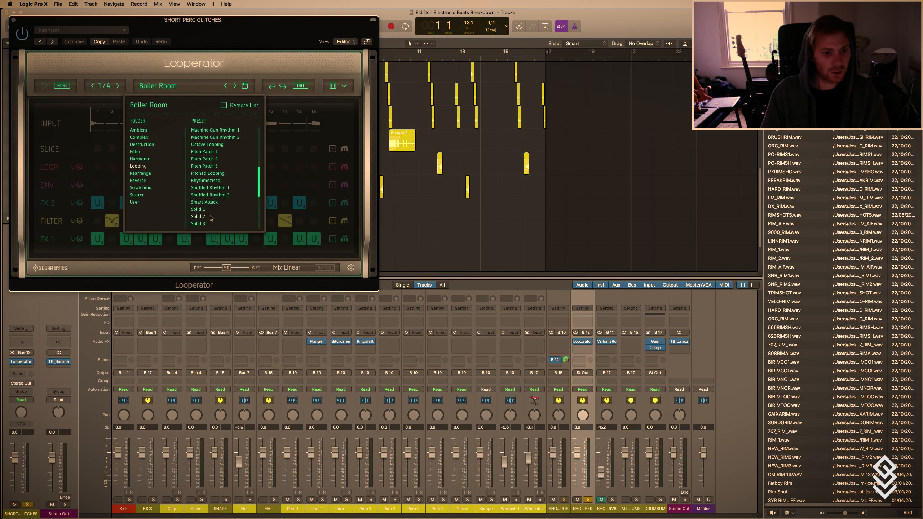
pyautogui.click(204, 152)
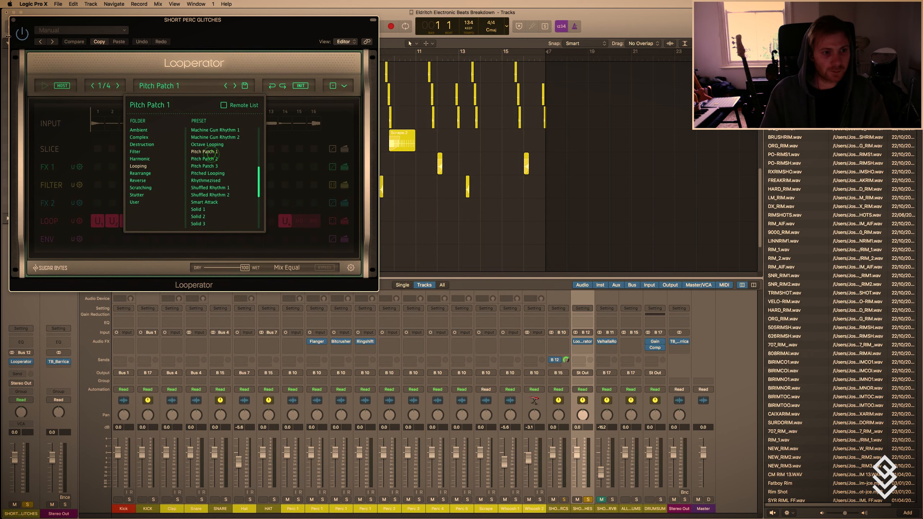
# Close Looperator and bounce the soloed glitches offline from bar 1 to 17 as a 24-bit PCM Wave file.
pyautogui.click(14, 20)
pyautogui.click(58, 4)
pyautogui.moveTo(105, 167)
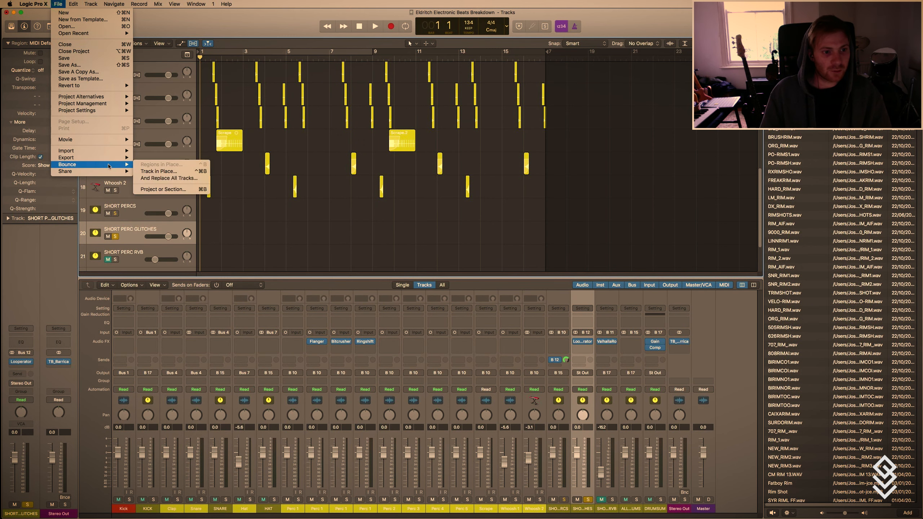
pyautogui.click(174, 189)
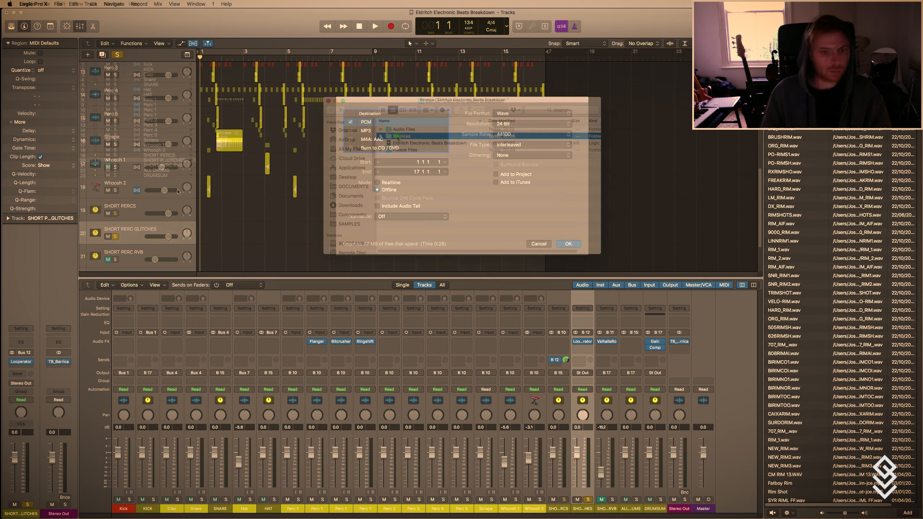
# Import the Glitches 1 and Glitches 2 bounces from the Bounces folder onto new tracks below DRUMSUM.
pyautogui.click(397, 137)
pyautogui.keyDown('shift'); pyautogui.click(398, 130); pyautogui.keyUp('shift')
pyautogui.moveTo(398, 130); pyautogui.dragTo(179, 247)
pyautogui.click(510, 180)
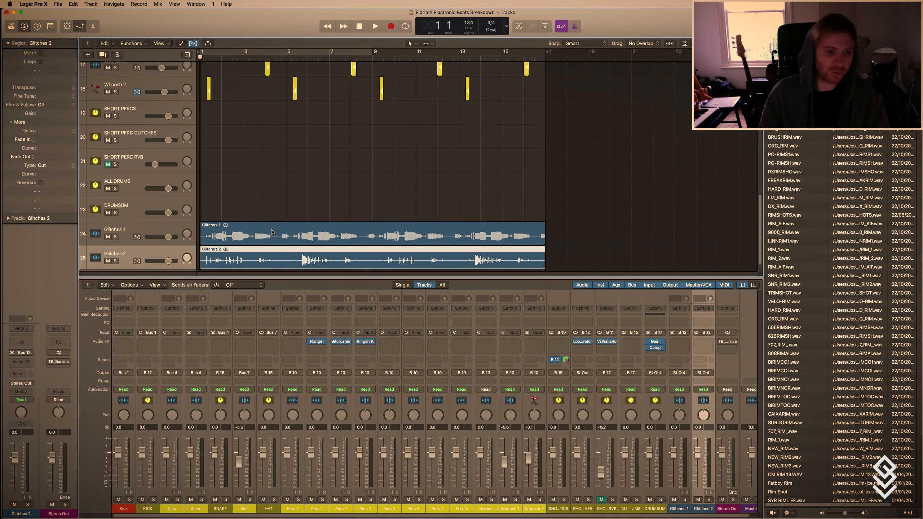
# Solo the Glitches 1 track and play its opening bars to judge the sound and level.
pyautogui.click(272, 232)
pyautogui.click(115, 236)
pyautogui.press('space')
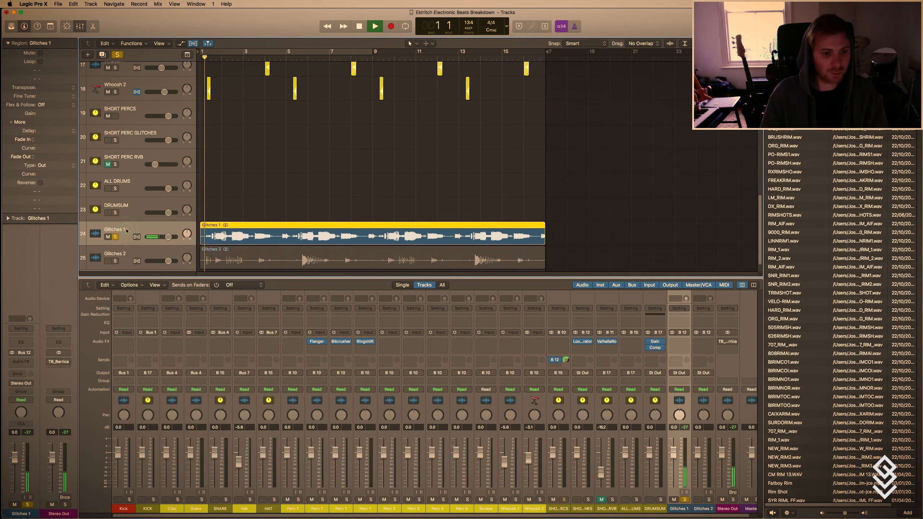
pyautogui.press('t')
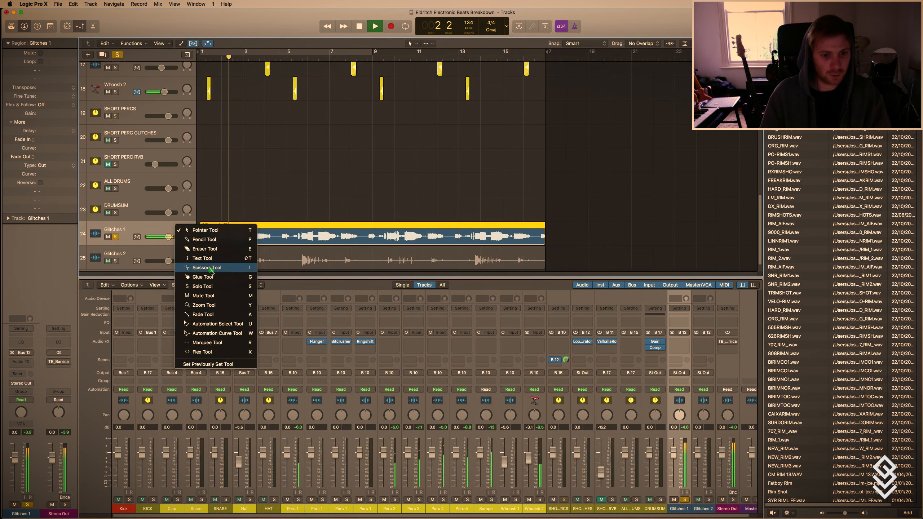
pyautogui.click(205, 267)
pyautogui.press('t')
pyautogui.press('t')
# Set the gain of the Glitches 1 region to -3.0 dB.
pyautogui.press('t')
pyautogui.click(239, 200)
pyautogui.press('space')
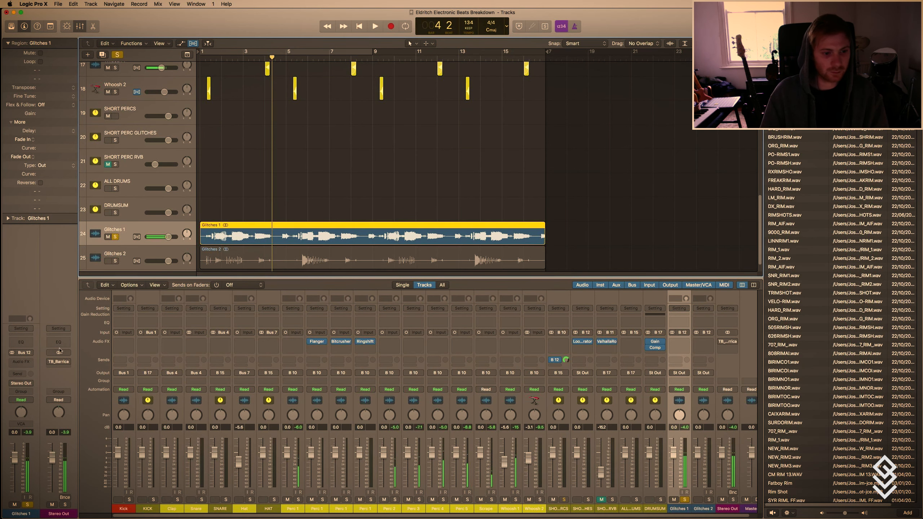
pyautogui.press('t')
pyautogui.click(196, 202)
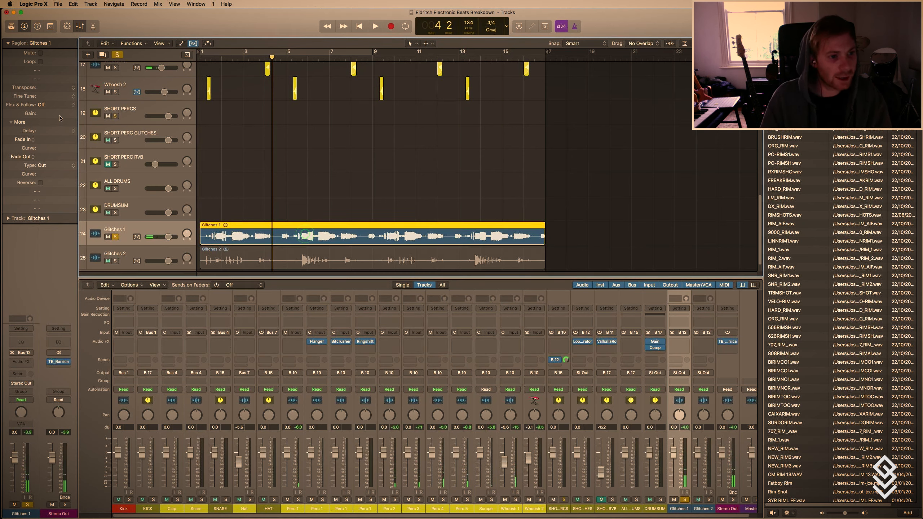
pyautogui.moveTo(60, 116); pyautogui.dragTo(59, 124)
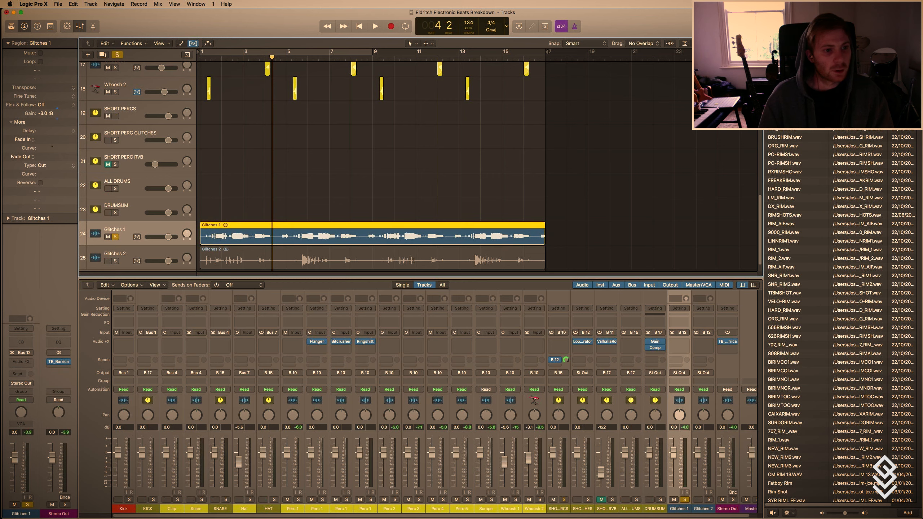
# Play the Glitches 1 region with enlarged waveforms and split it at bar 10 and about half a bar further on.
pyautogui.press('space')
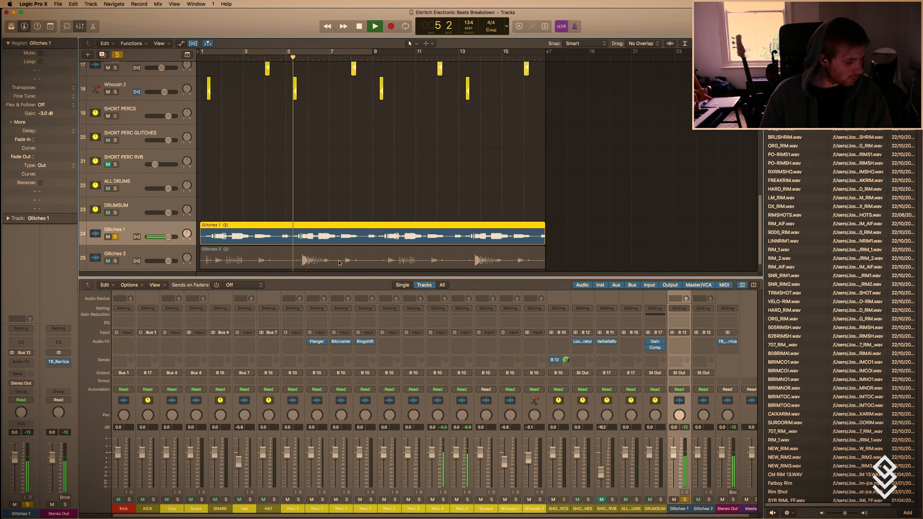
pyautogui.press('super+Down')
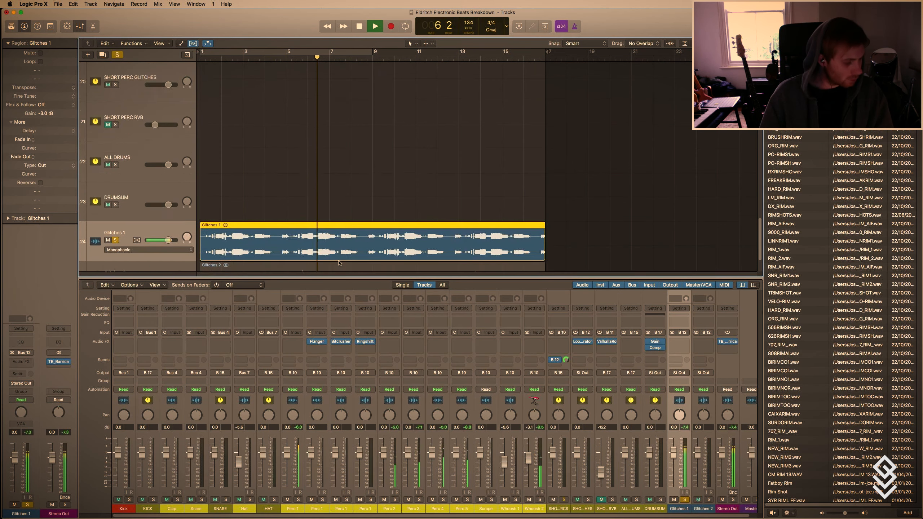
pyautogui.press('super+Down')
pyautogui.press('super+Down')
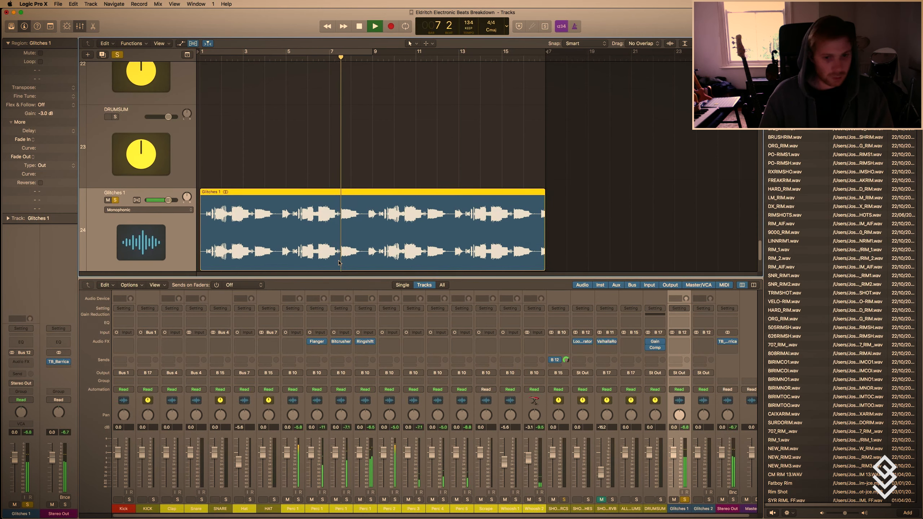
pyautogui.press('t')
pyautogui.click(361, 300)
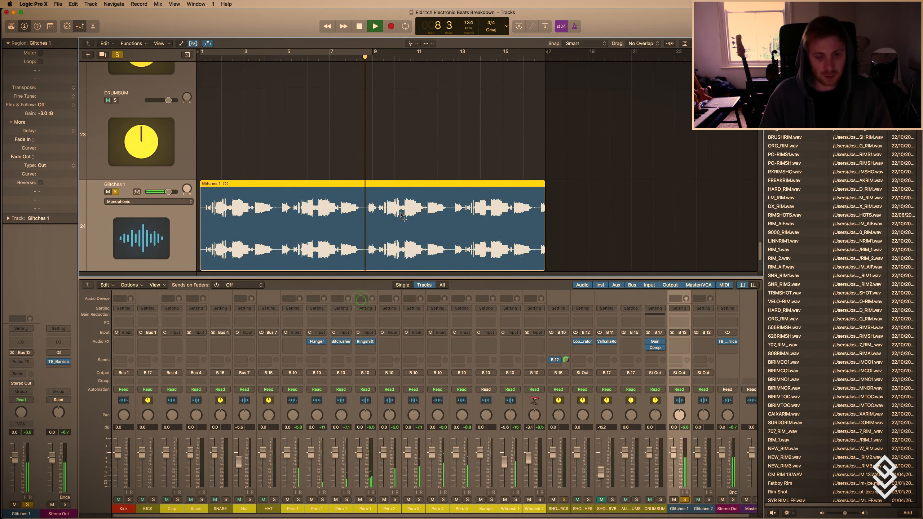
pyautogui.press('super+Right')
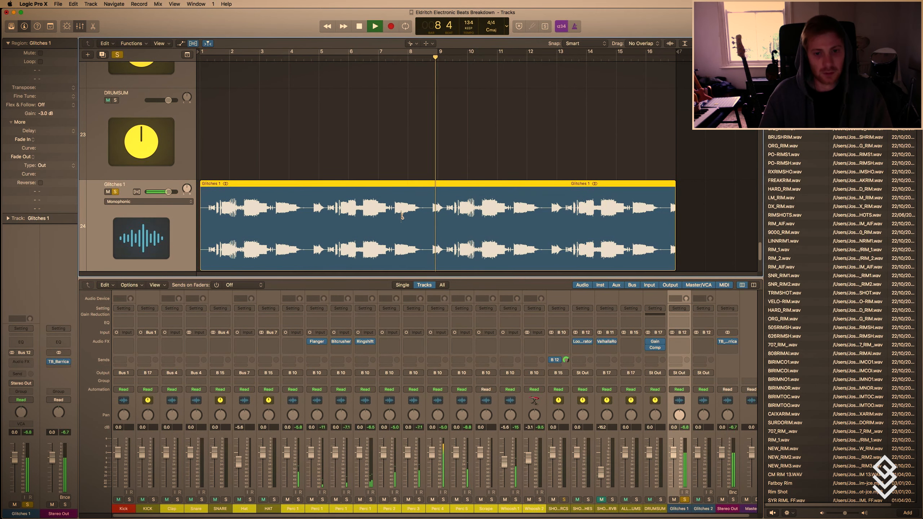
pyautogui.moveTo(473, 224); pyautogui.dragTo(468, 224)
pyautogui.click(484, 227)
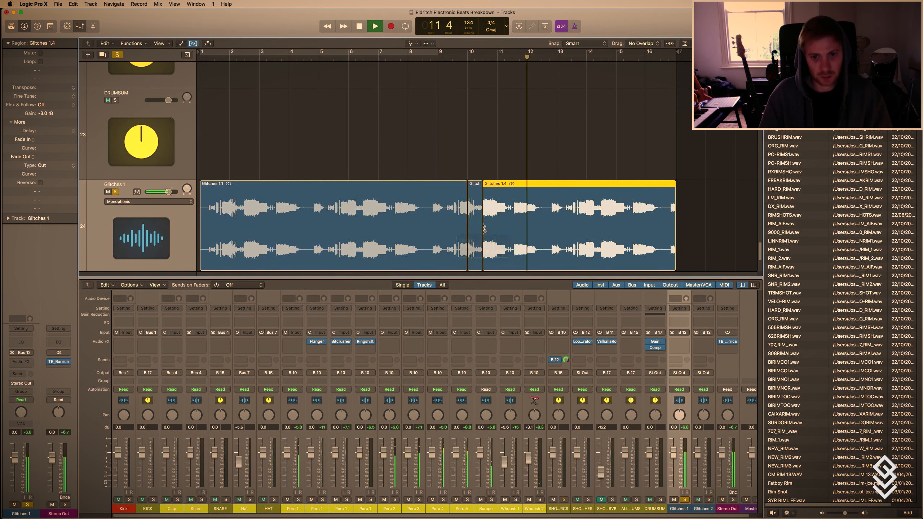
# Delete the Glitches 1 part after the short slice and trim the slice's start to 10 2 1.
pyautogui.press('t')
pyautogui.click(510, 222)
pyautogui.press('space')
pyautogui.press('t')
pyautogui.press('e')
pyautogui.click(588, 213)
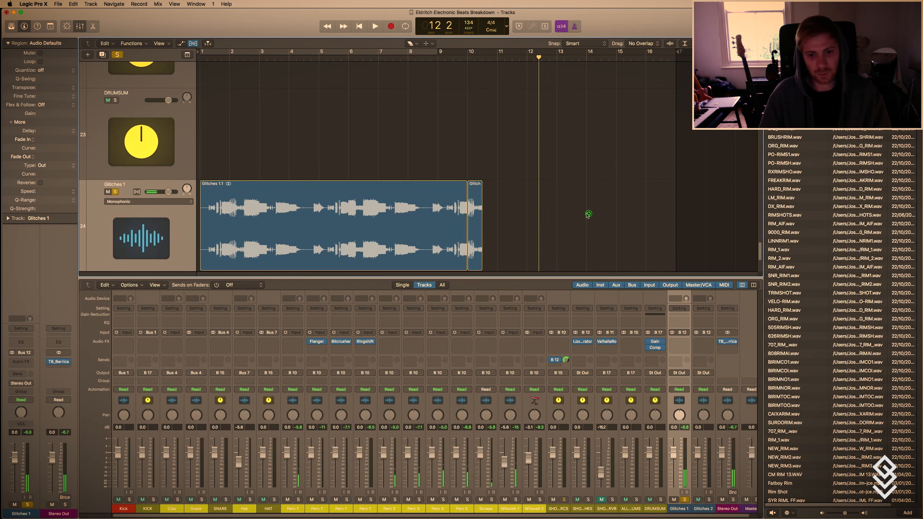
pyautogui.press('t')
# Erase the long Glitches 1 part before bar 10, keeping only the short slice.
pyautogui.press('t')
pyautogui.moveTo(469, 264); pyautogui.dragTo(475, 265)
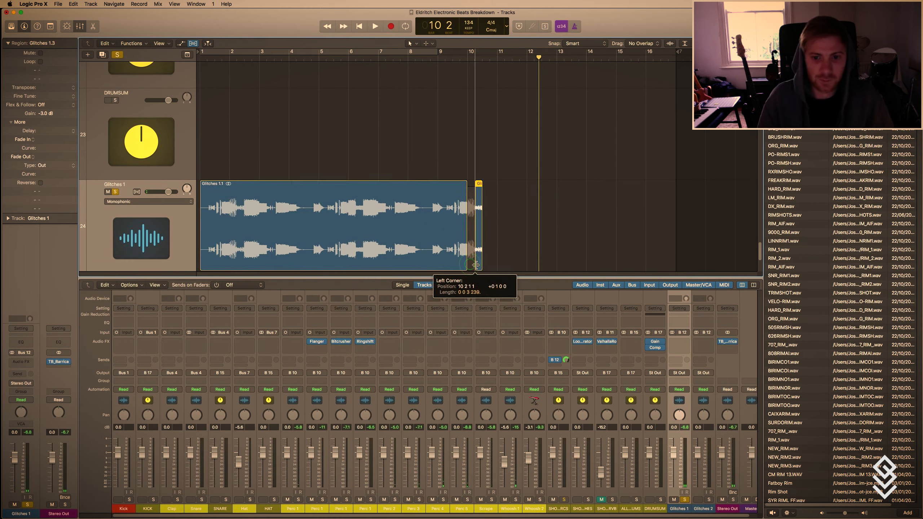
pyautogui.press('t')
pyautogui.press('e')
pyautogui.click(387, 235)
pyautogui.press('t')
pyautogui.press('t')
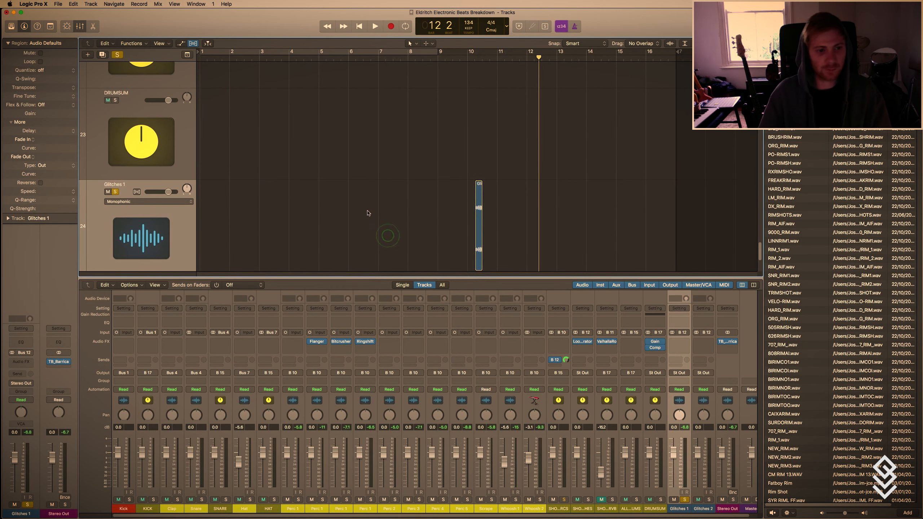
# Move the Glitches 1 slice to beat 4 of bar 2 and unsolo its track.
pyautogui.scroll(-5, 367, 211)
pyautogui.scroll(-3, 367, 211)
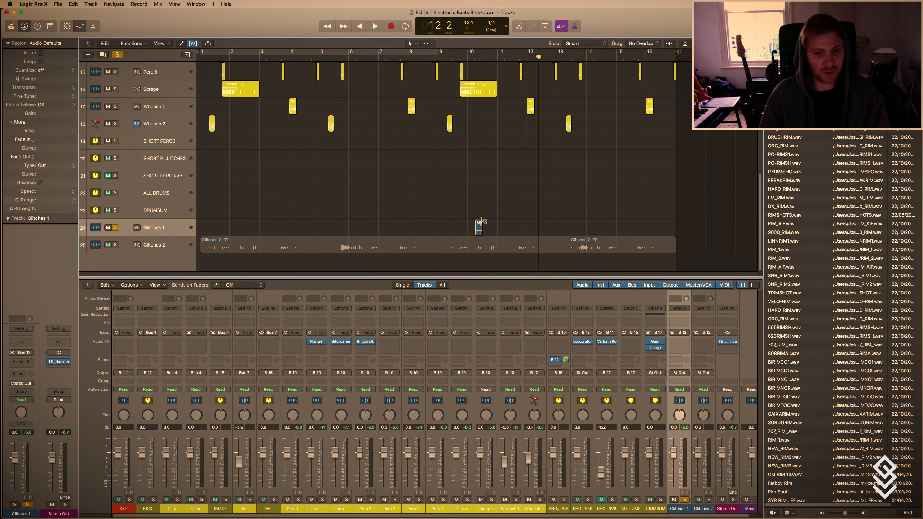
pyautogui.moveTo(480, 223); pyautogui.dragTo(257, 227)
pyautogui.click(115, 227)
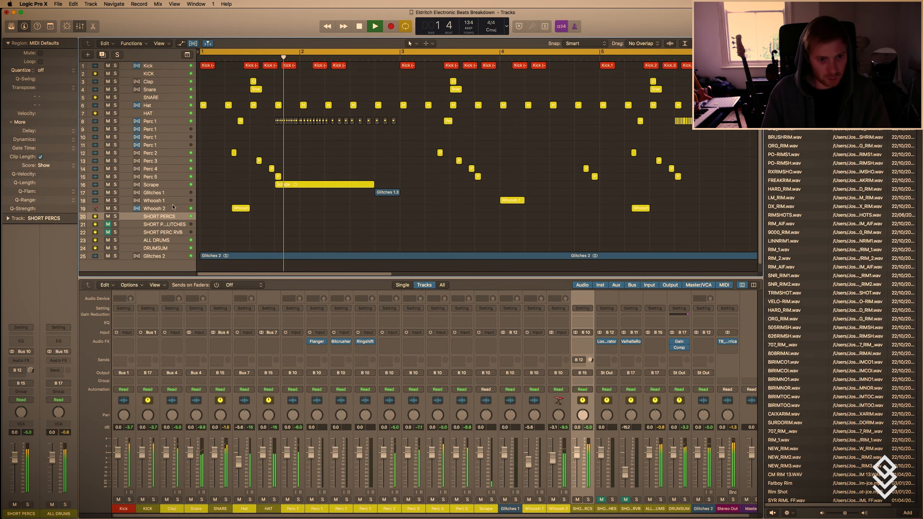
# Mute the Glitches 2 track during playback and enlarge the track heights around it.
pyautogui.click(109, 262)
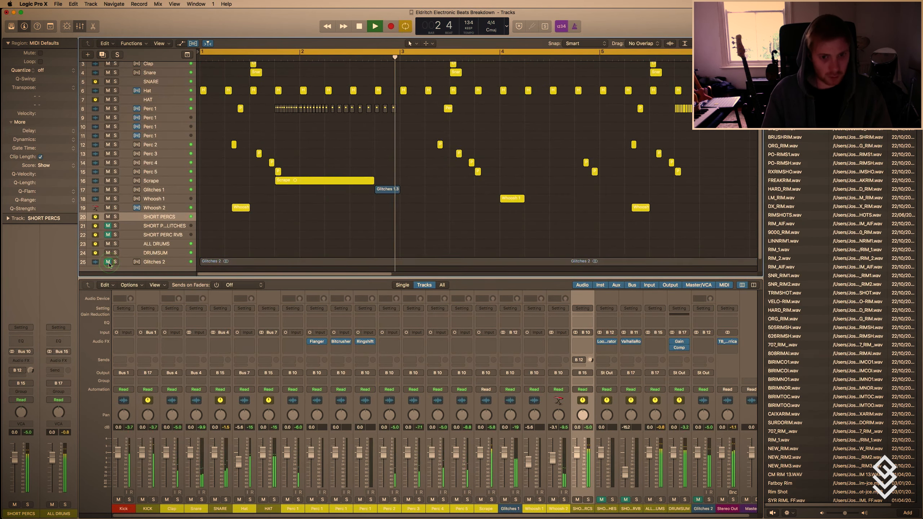
pyautogui.press('super+Down')
pyautogui.press('super+Down')
pyautogui.press('super+Down')
pyautogui.scroll(-5, 395, 182)
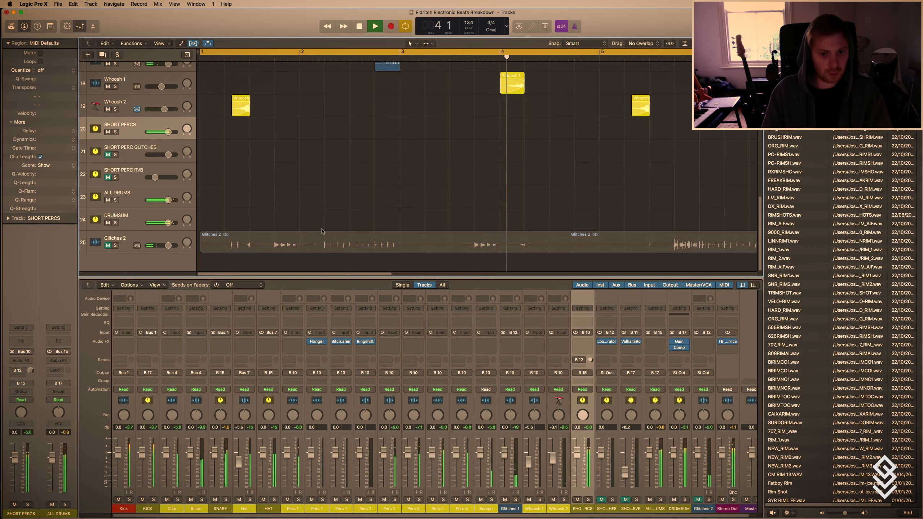
# Unmute and solo the Glitches 2 track, restart playback and switch to the Scissors tool.
pyautogui.press('space')
pyautogui.click(107, 245)
pyautogui.press('space')
pyautogui.press('t')
pyautogui.press('t')
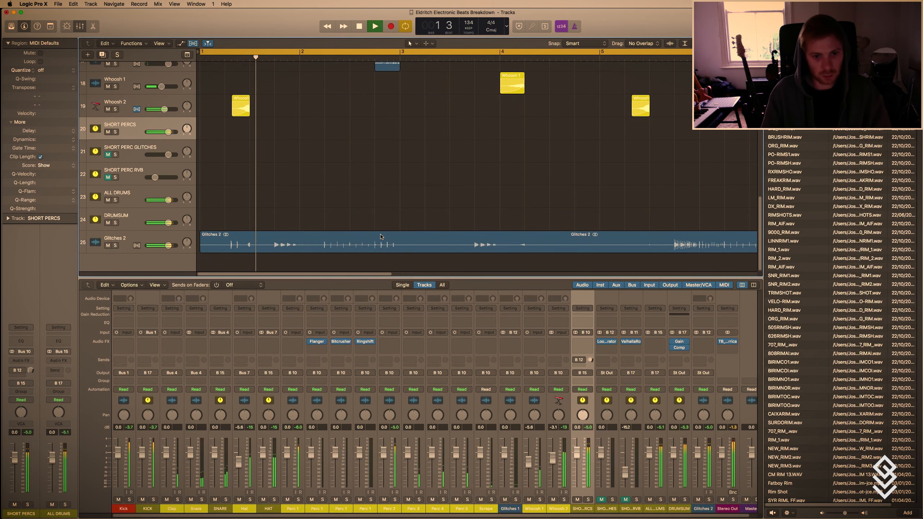
pyautogui.press('s')
pyautogui.press('t')
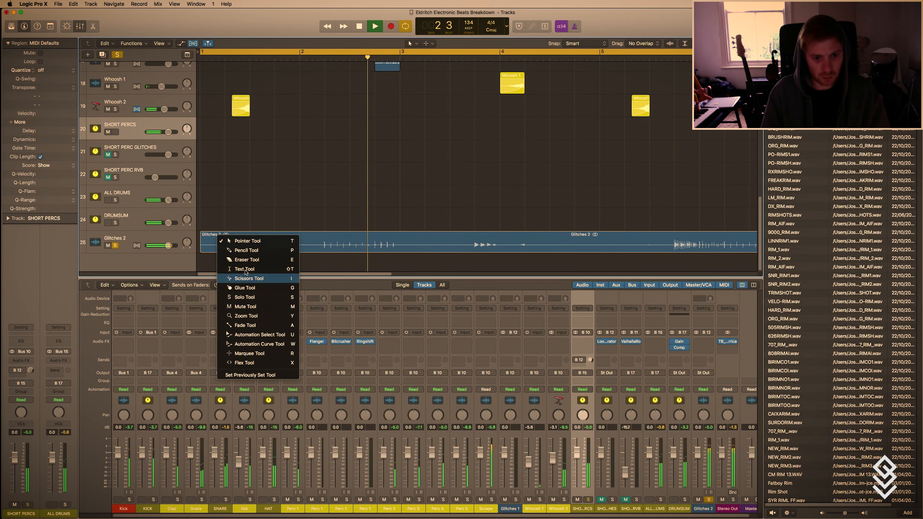
pyautogui.click(247, 275)
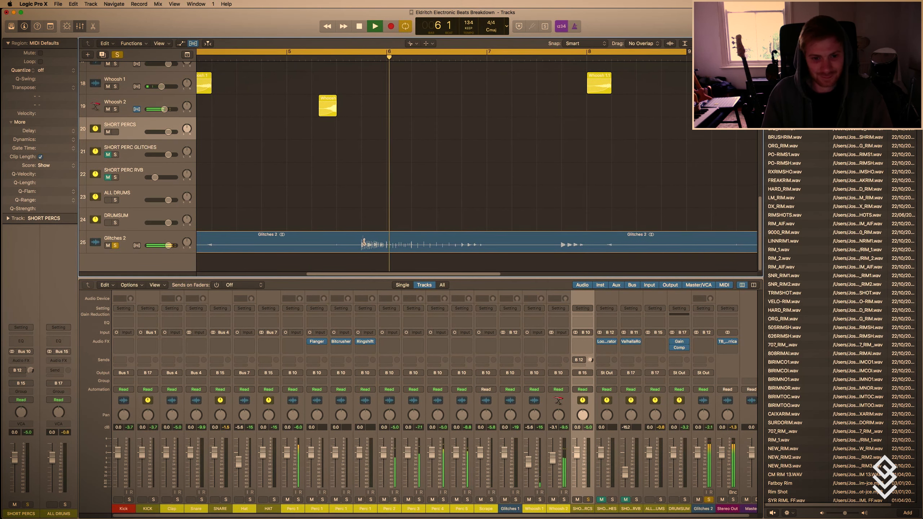
# Listen to the Glitches 2 region up to bar 7 and examine its waveform for a usable glitch.
pyautogui.press('super+Left')
pyautogui.press('super+Left')
pyautogui.press('super+Left')
pyautogui.press('super+Left')
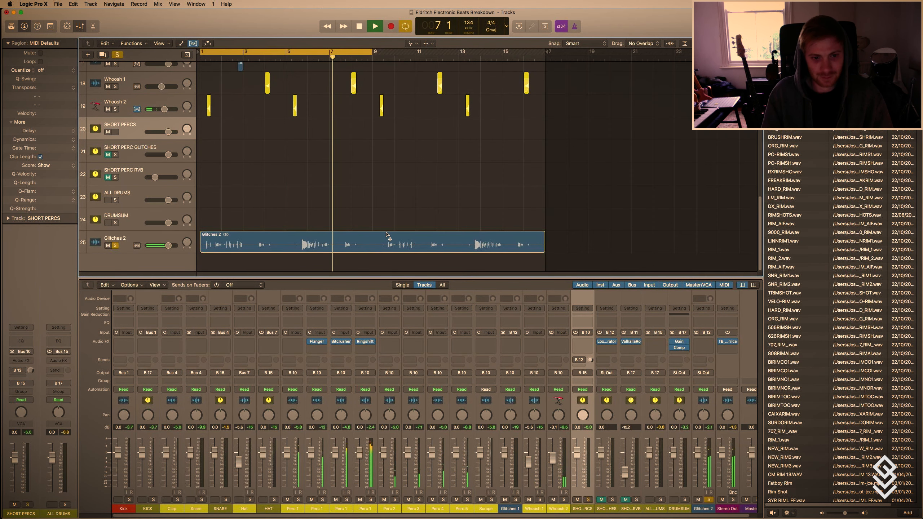
pyautogui.press('super+Right')
pyautogui.press('super+Right')
pyautogui.press('super+Right')
pyautogui.press('space')
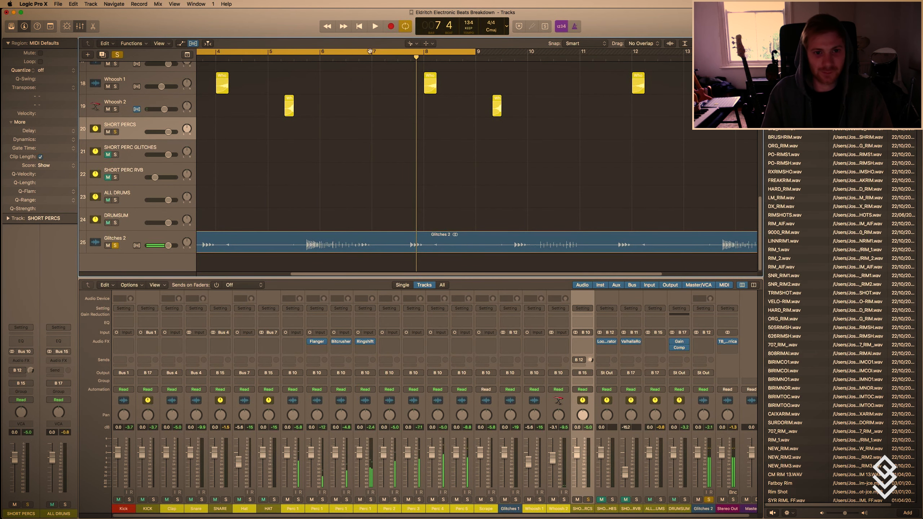
# Turn off the cycle, replay the passage before bar 7 and split Glitches 2 at beat 4 of bar 6 and at bar 7.
pyautogui.click(370, 51)
pyautogui.click(333, 57)
pyautogui.press('space')
pyautogui.press('super+Right')
pyautogui.click(367, 247)
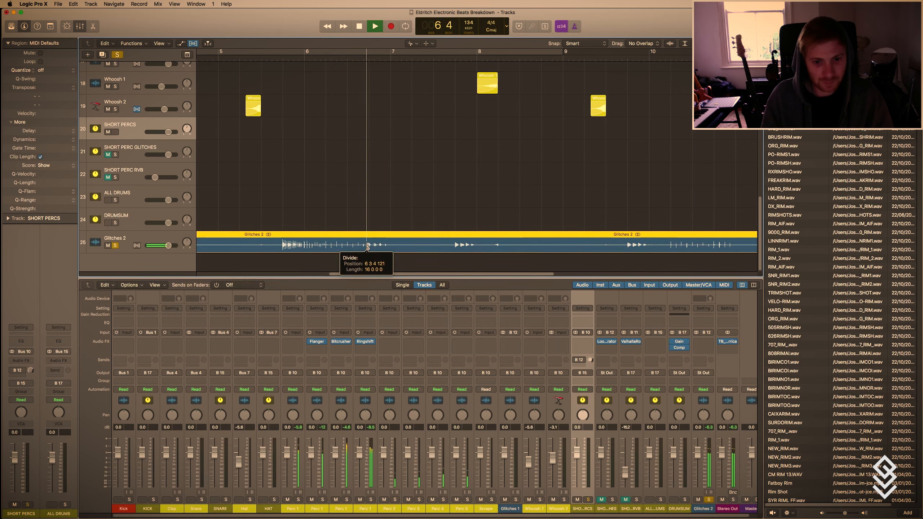
pyautogui.click(388, 247)
pyautogui.press('space')
# Erase the Glitches 2 parts before and after the short slice in bar 6.
pyautogui.press('super+Left')
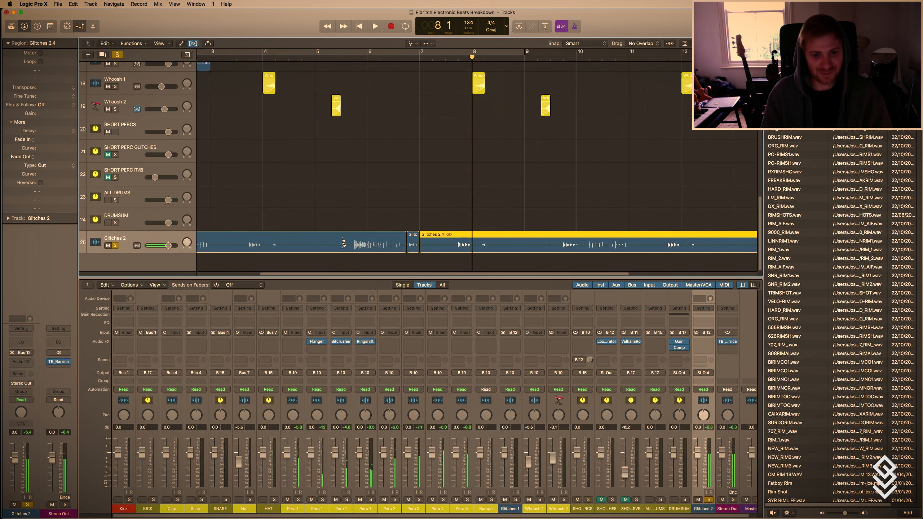
pyautogui.press('t')
pyautogui.press('e')
pyautogui.click(343, 241)
pyautogui.click(475, 242)
# Move the Glitches 2 track directly below Whoosh 2, unsolo it and play the full beat.
pyautogui.press('super+Up')
pyautogui.press('t')
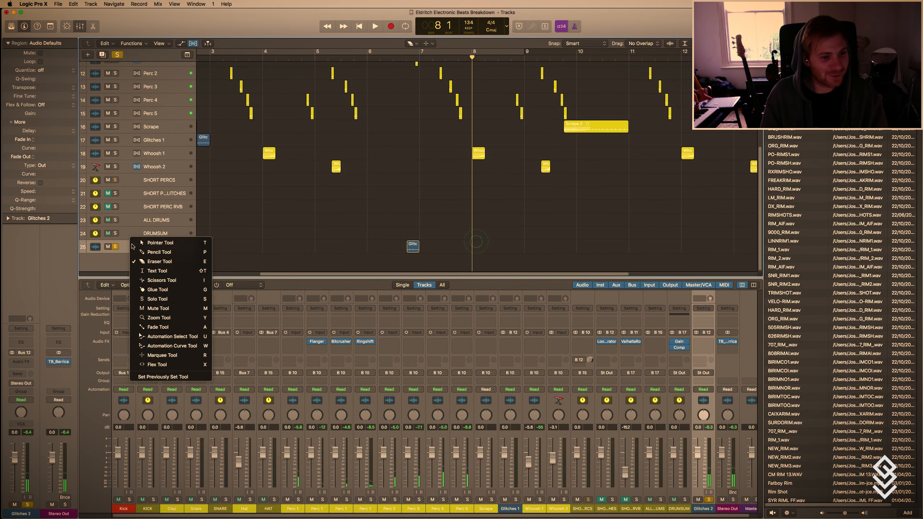
pyautogui.press('t')
pyautogui.moveTo(161, 247); pyautogui.dragTo(156, 187)
pyautogui.click(114, 179)
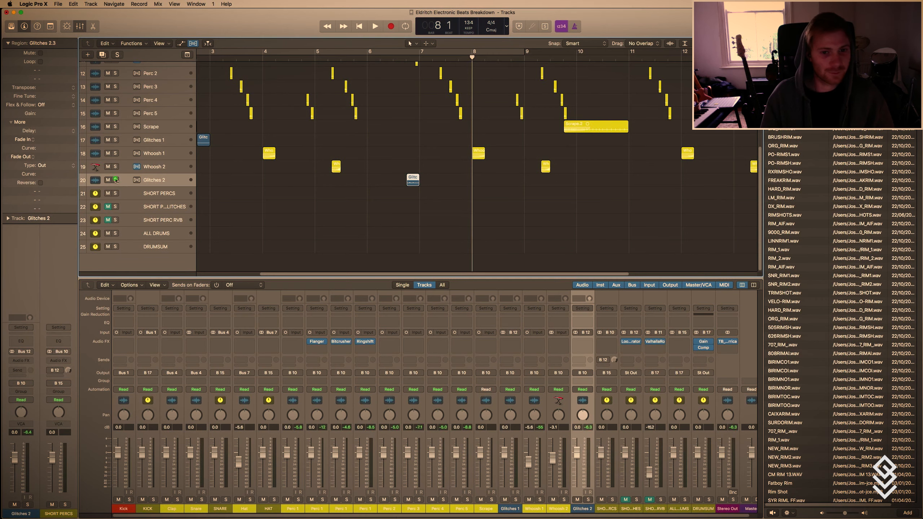
pyautogui.press('space')
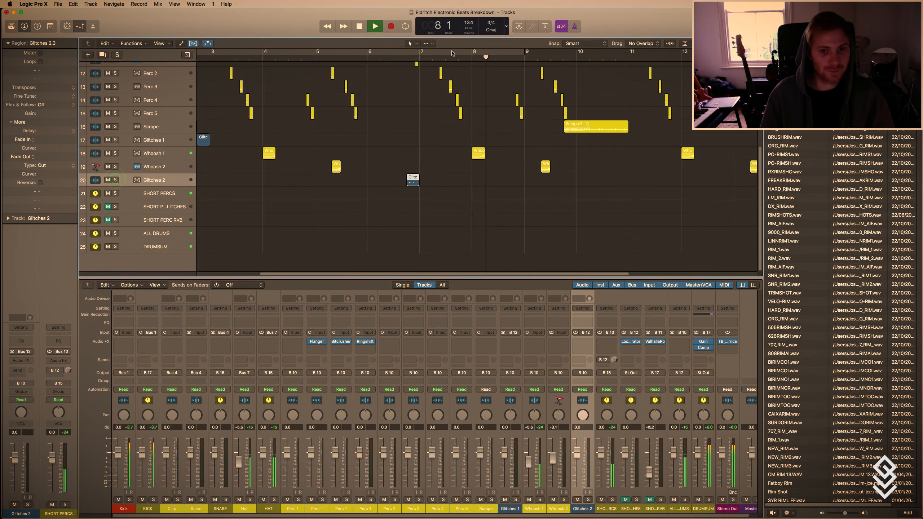
# Turn on the cycle, replay the beat from the start and erase every region from bar 9 onward.
pyautogui.click(453, 52)
pyautogui.press('Return')
pyautogui.press('super+Left')
pyautogui.press('super+Left')
pyautogui.press('super+Left')
pyautogui.press('super+Up')
pyautogui.press('super+Up')
pyautogui.press('super+Up')
pyautogui.moveTo(560, 207); pyautogui.dragTo(374, 64)
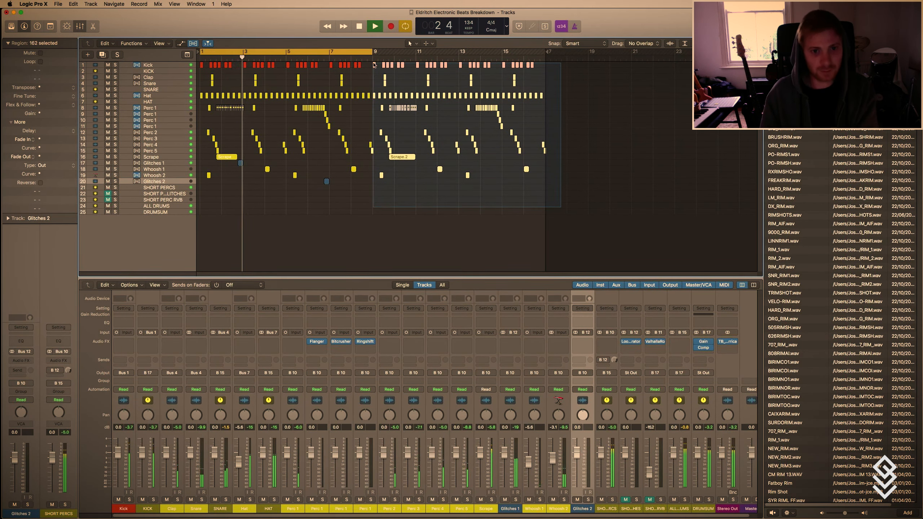
pyautogui.press('Delete')
# Erase the three effected Perc 1 hits on tracks 9 to 11 in beat 4 of bar 6.
pyautogui.press('super+Right')
pyautogui.press('super+Right')
pyautogui.press('super+Right')
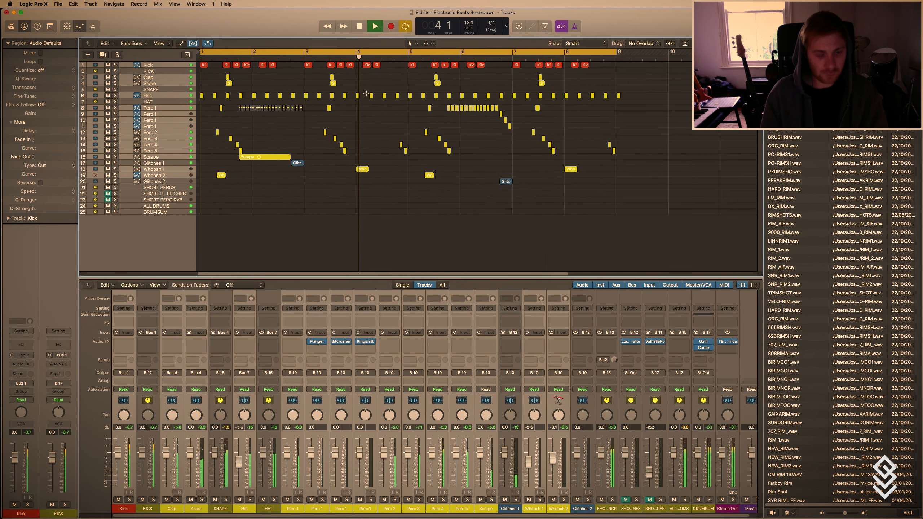
pyautogui.press('super+Down')
pyautogui.press('t')
pyautogui.press('t')
pyautogui.press('super+Right')
pyautogui.press('super+Right')
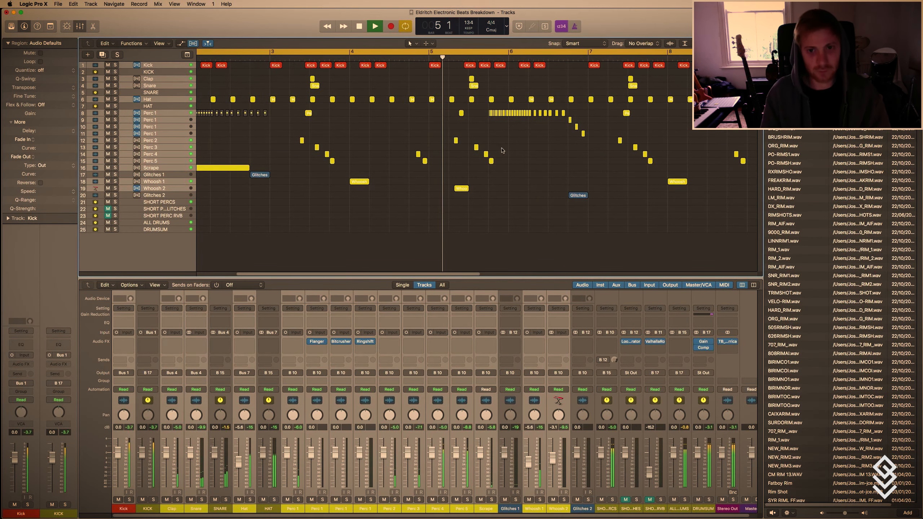
pyautogui.moveTo(589, 149); pyautogui.dragTo(569, 120)
pyautogui.press('Delete')
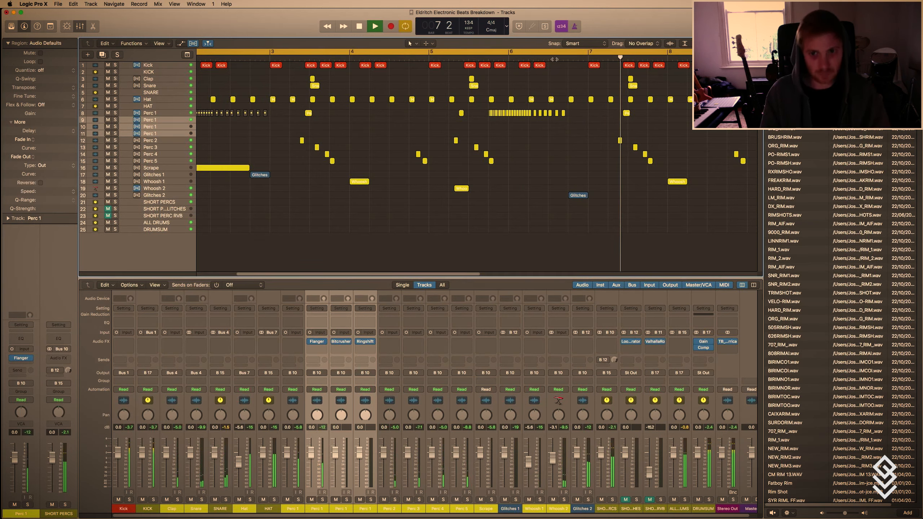
# Stop playback and look over the complete eight-bar arrangement.
pyautogui.click(554, 59)
pyautogui.press('super+Left')
pyautogui.press('space')
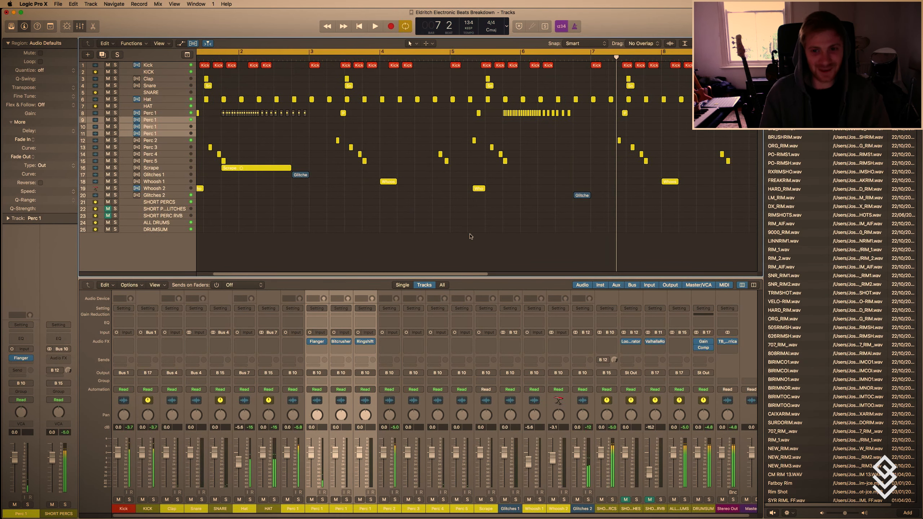
pyautogui.press('super+Left')
pyautogui.press('super+Up')
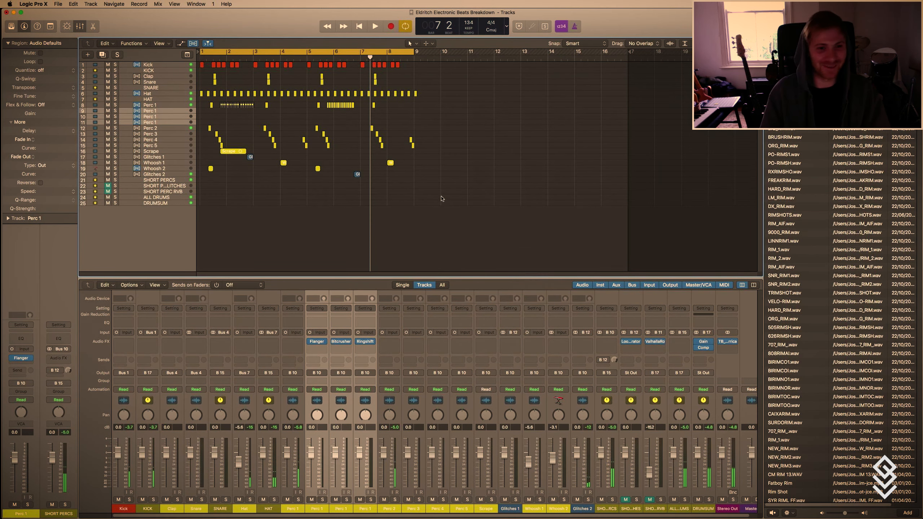
pyautogui.press('super+Up')
pyautogui.press('t')
pyautogui.press('t')
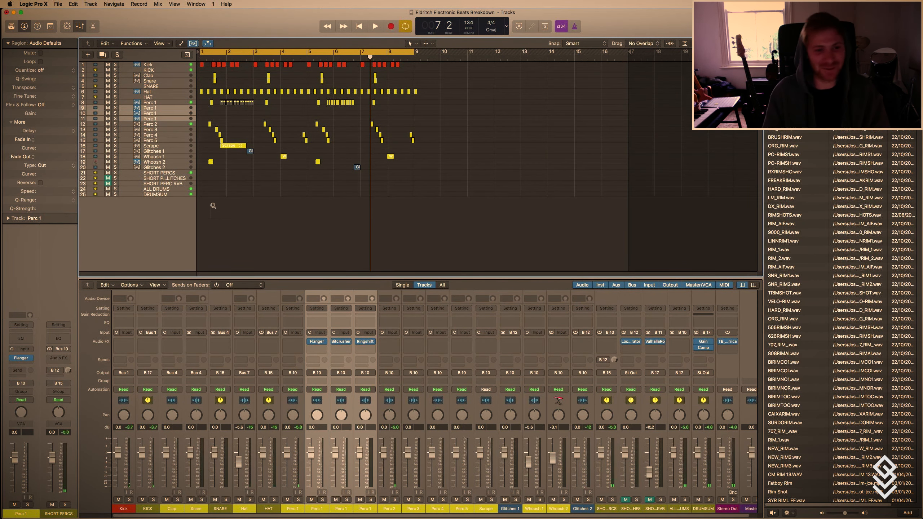
pyautogui.press('t')
pyautogui.press('t')
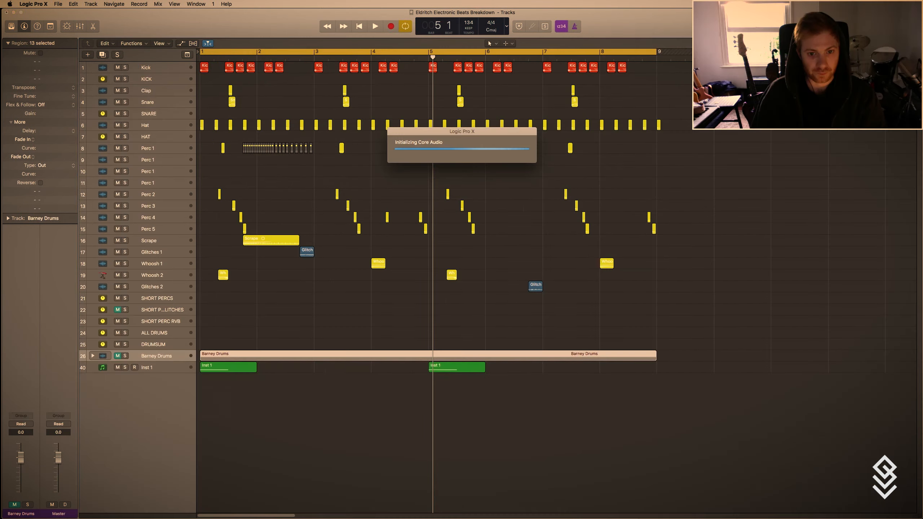
pyautogui.click(303, 394)
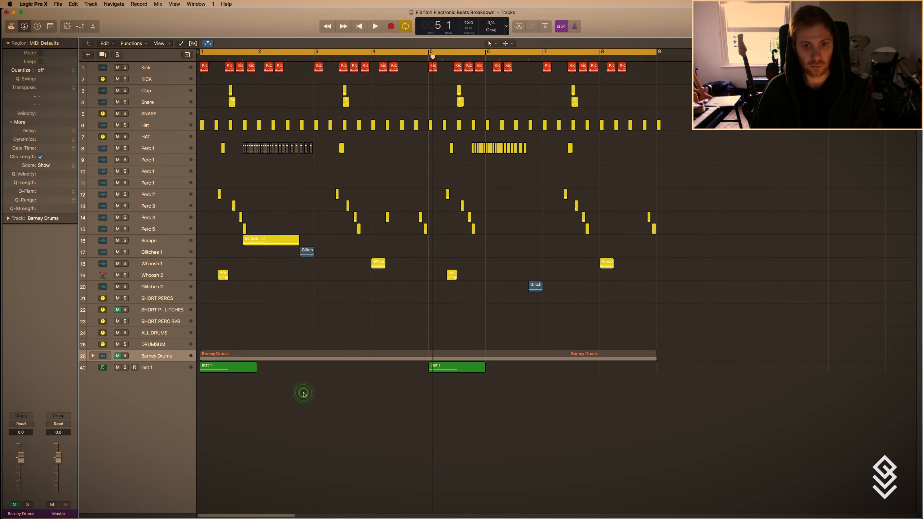
pyautogui.press('t')
pyautogui.click(311, 391)
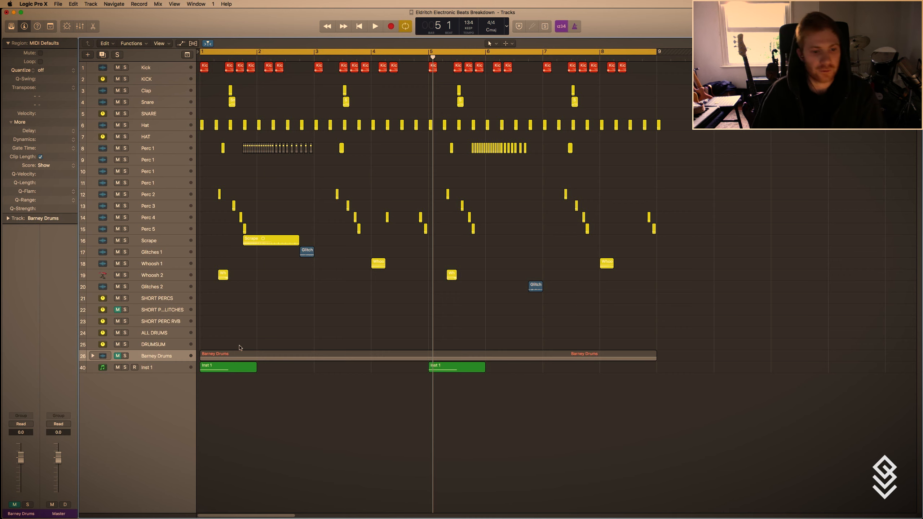
pyautogui.press('super+Down')
pyautogui.press('super+Down')
pyautogui.press('super+Right')
pyautogui.press('super+Up')
pyautogui.press('super+Up')
pyautogui.press('super+Up')
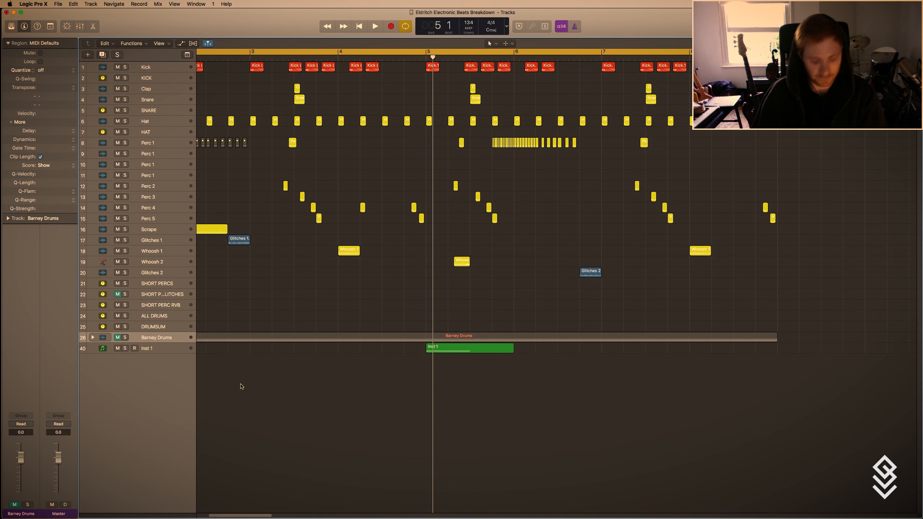
pyautogui.press('t')
pyautogui.click(241, 385)
pyautogui.press('z')
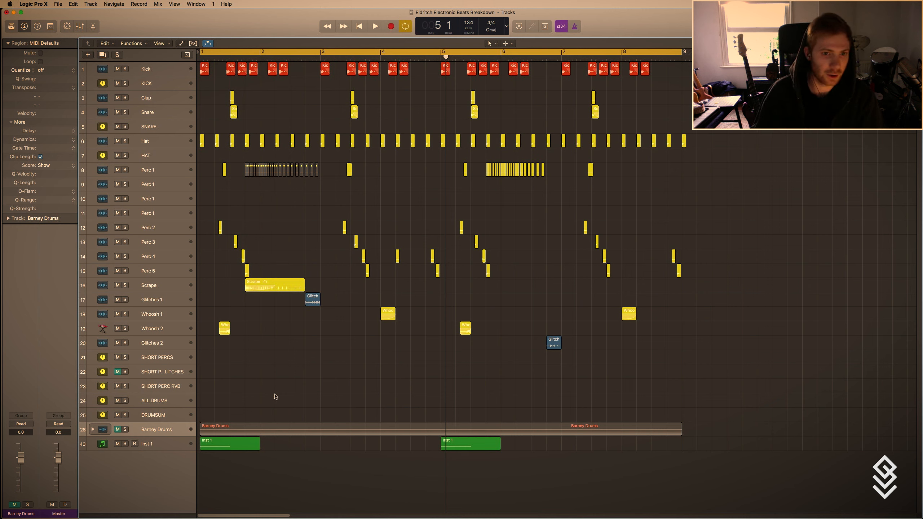
# Select the upper whoosh track, Whoosh 1, and add a duplicate track with the same settings below it.
pyautogui.click(149, 333)
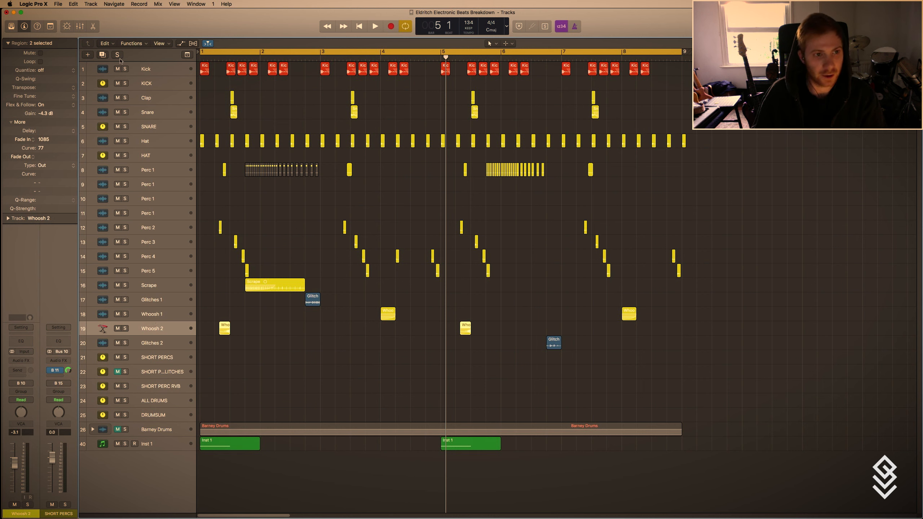
pyautogui.click(162, 314)
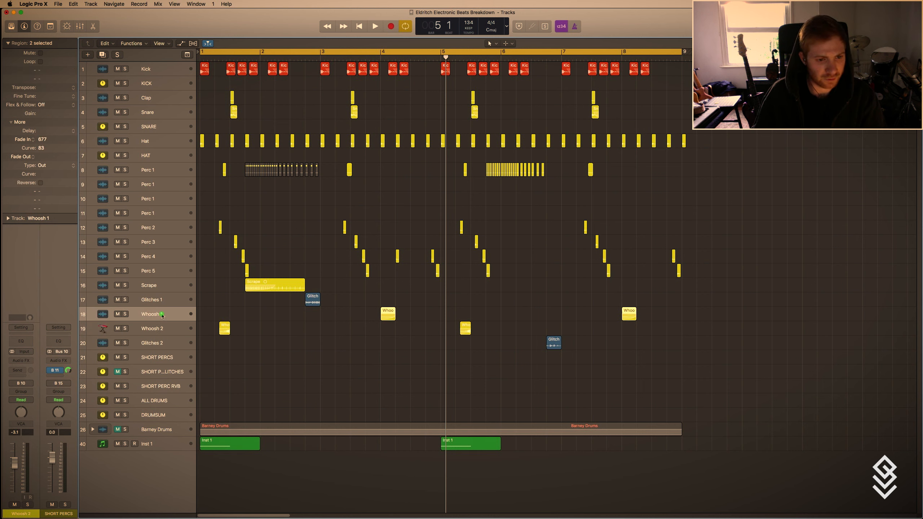
pyautogui.click(103, 55)
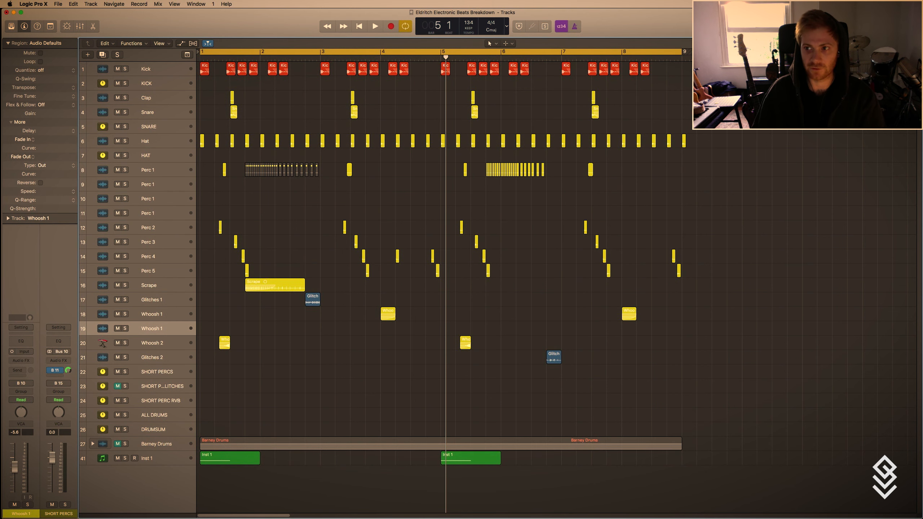
# Search the audio files for ride samples and place BELLRIDE.wav at bar 1 on the duplicated Whoosh 1 track.
pyautogui.press('f')
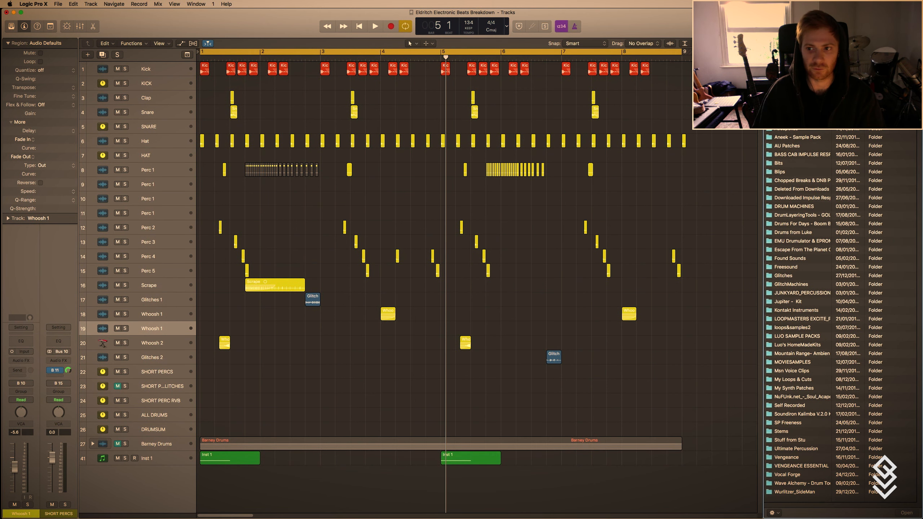
pyautogui.press('Return')
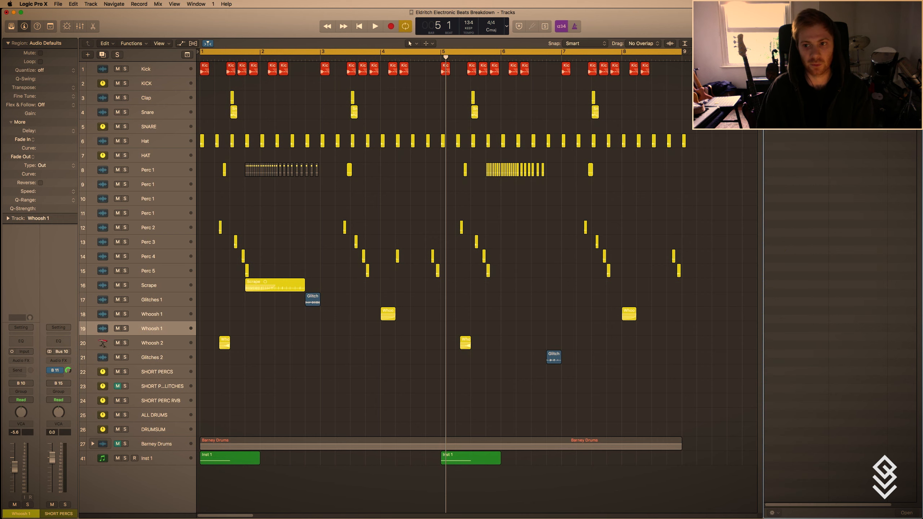
pyautogui.click(724, 156)
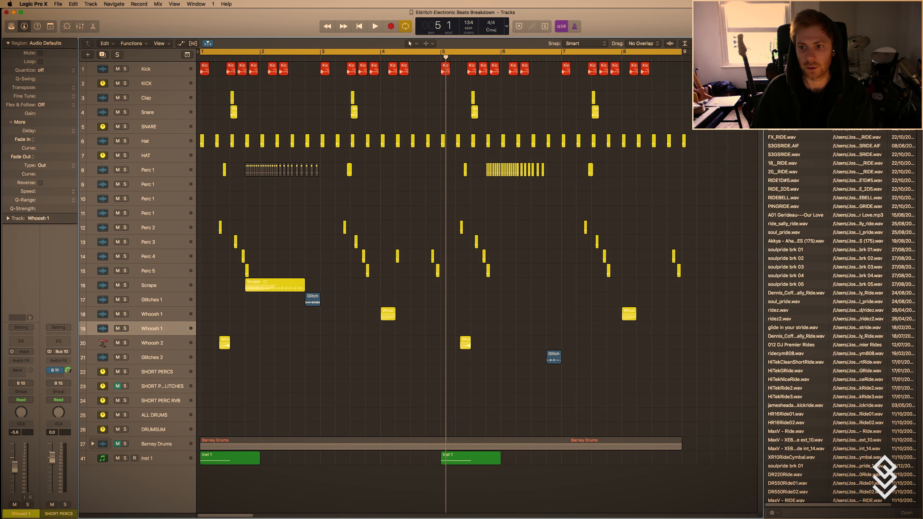
pyautogui.press('Return')
pyautogui.click(788, 131)
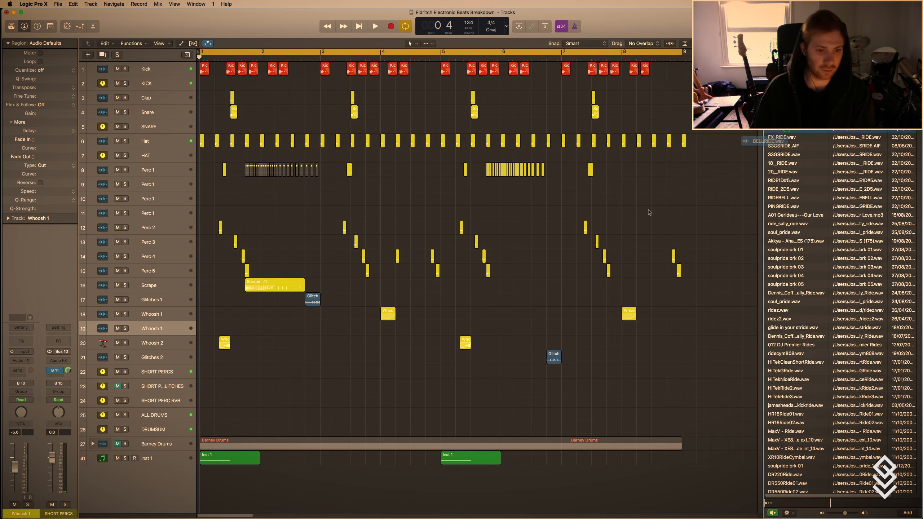
pyautogui.moveTo(649, 213); pyautogui.dragTo(154, 328)
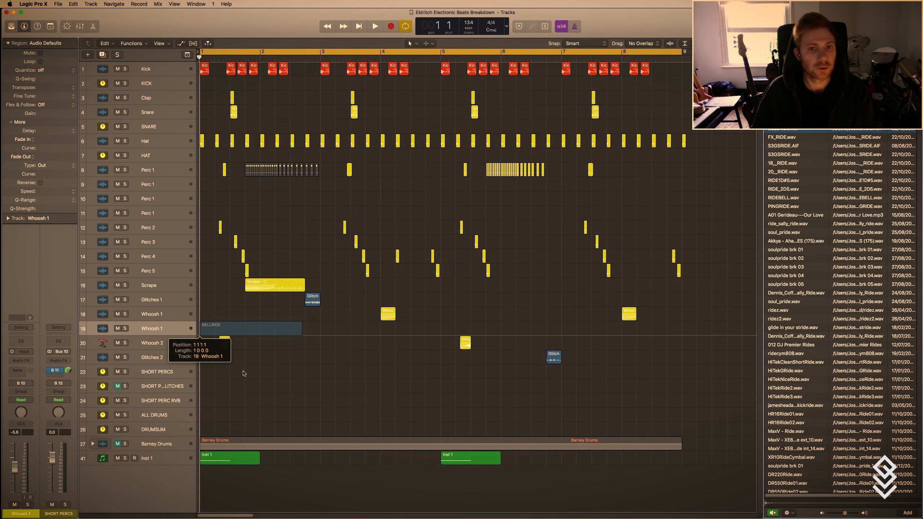
# Open the BELLRIDE region in the audio file editor, reverse the sample and return to the arrangement.
pyautogui.press('t')
pyautogui.press('t')
pyautogui.doubleClick(211, 323)
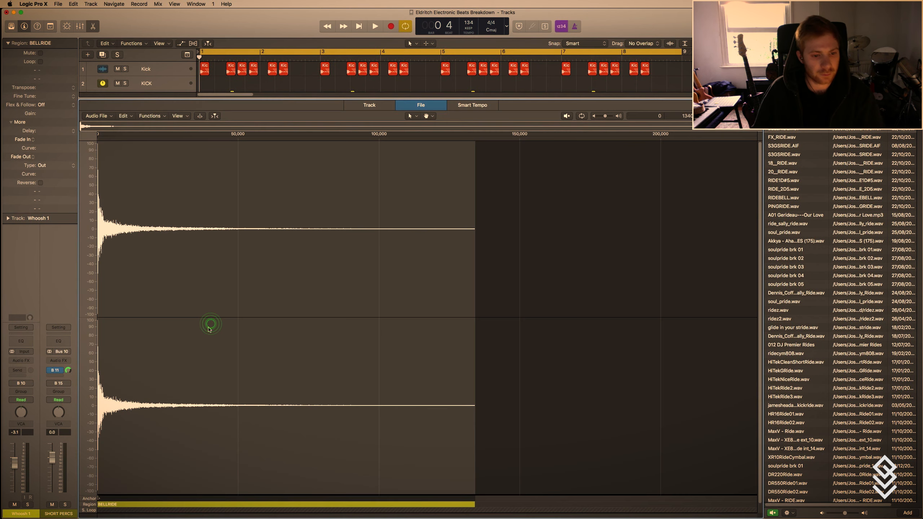
pyautogui.click(159, 117)
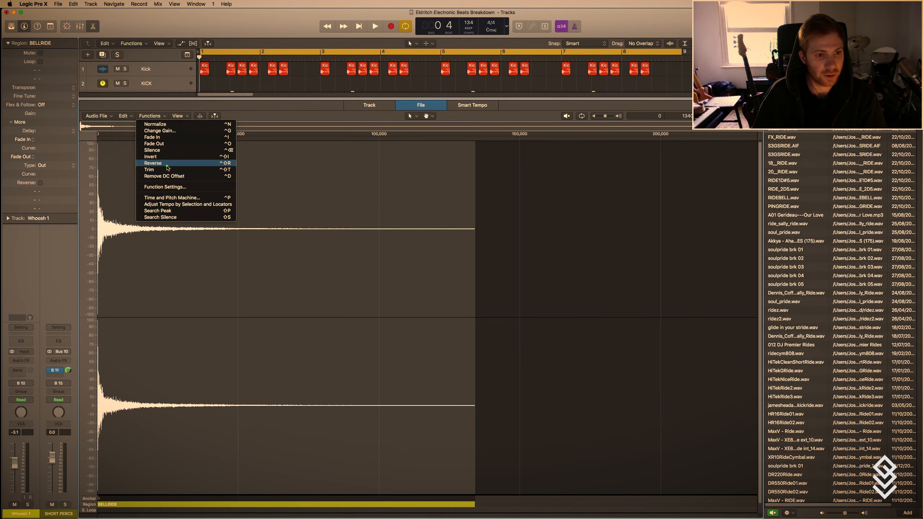
pyautogui.click(165, 166)
pyautogui.press('x')
pyautogui.scroll(10, 219, 265)
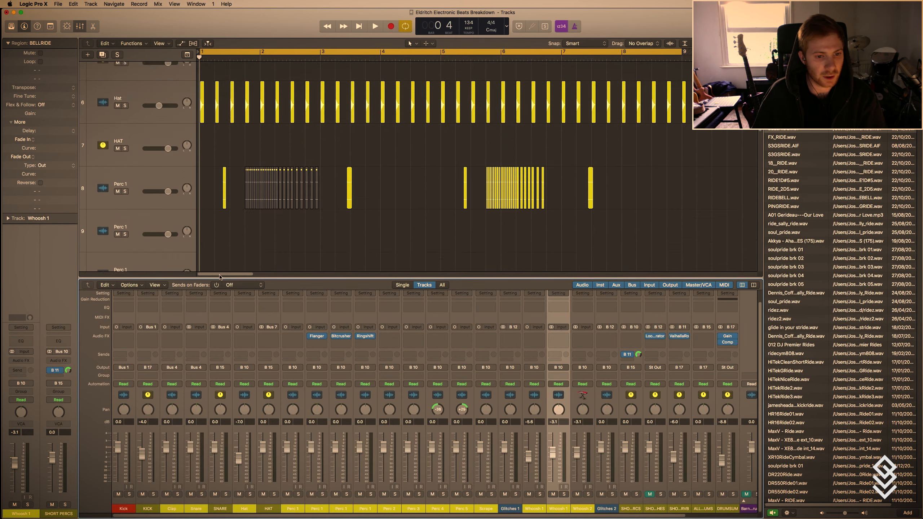
pyautogui.press('x')
# Turn off the cycle and place the playhead at 2 3 3, near the end of the BELLRIDE region.
pyautogui.hscroll(8, 220, 276)
pyautogui.scroll(-5, 219, 276)
pyautogui.scroll(-5, 219, 275)
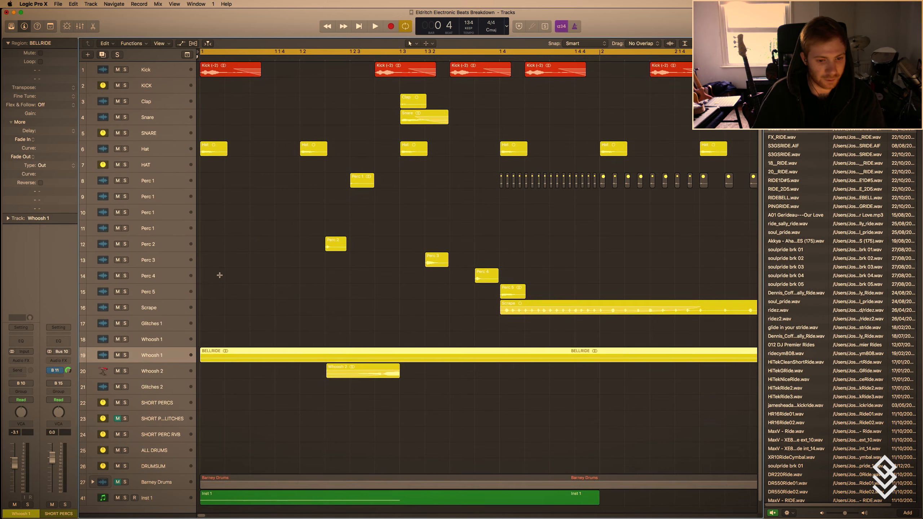
pyautogui.hscroll(-5, 220, 276)
pyautogui.scroll(3, 511, 311)
pyautogui.hscroll(8, 511, 312)
pyautogui.press('t')
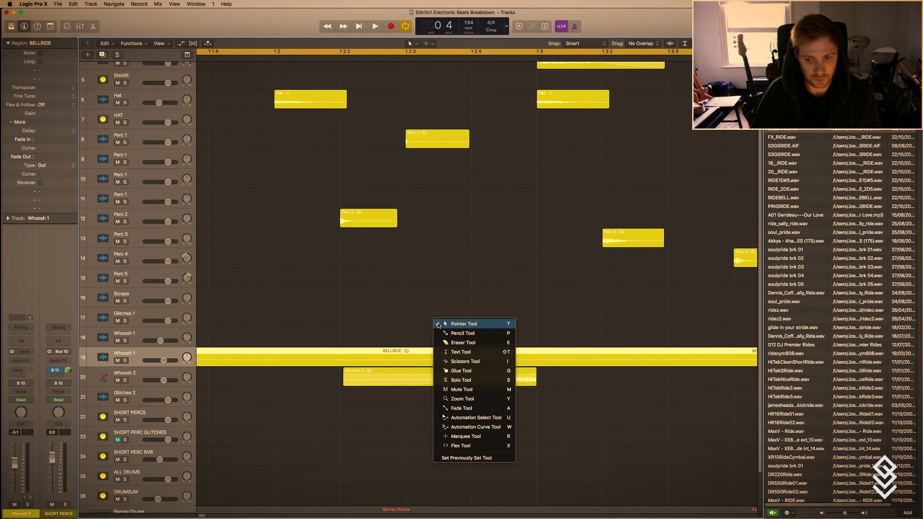
pyautogui.press('t')
pyautogui.hscroll(-5, 437, 322)
pyautogui.click(615, 53)
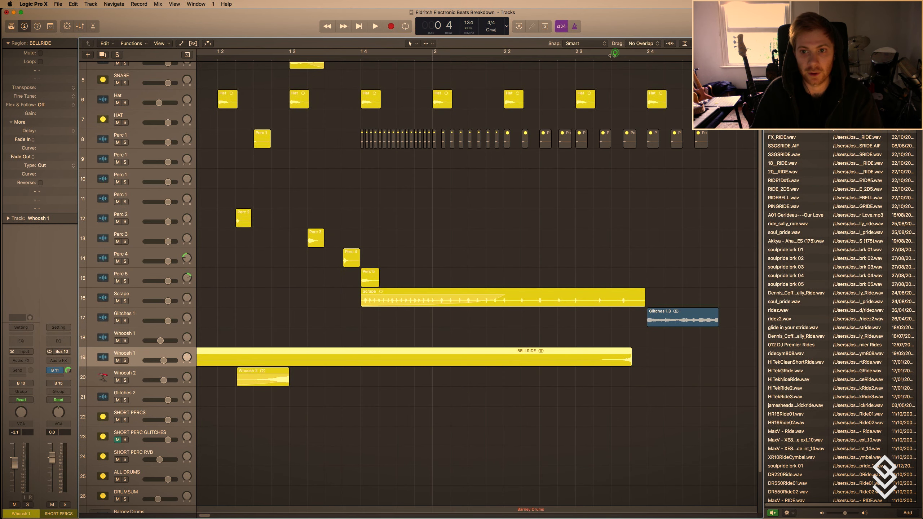
pyautogui.click(614, 57)
# Set the BELLRIDE region's gain to -2.9 dB and inspect the end of its reversed waveform.
pyautogui.hscroll(10, 688, 303)
pyautogui.hscroll(8, 581, 327)
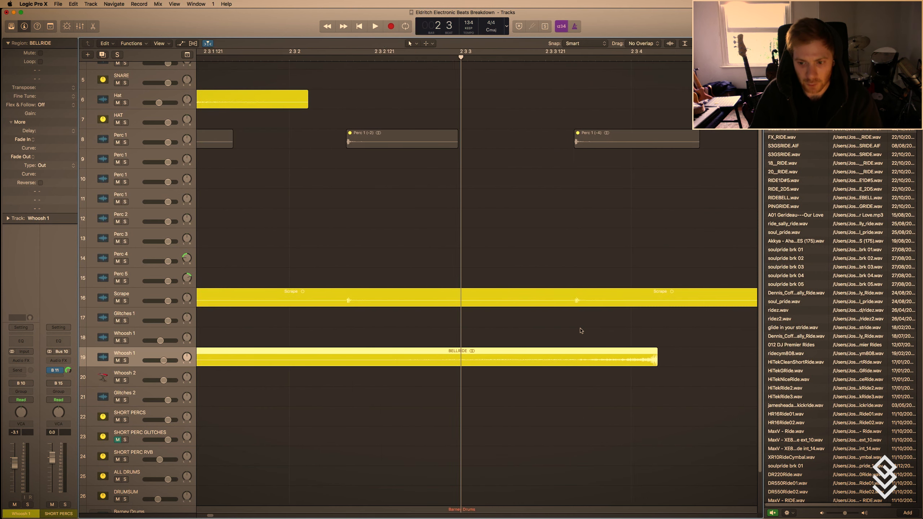
pyautogui.hscroll(4, 581, 327)
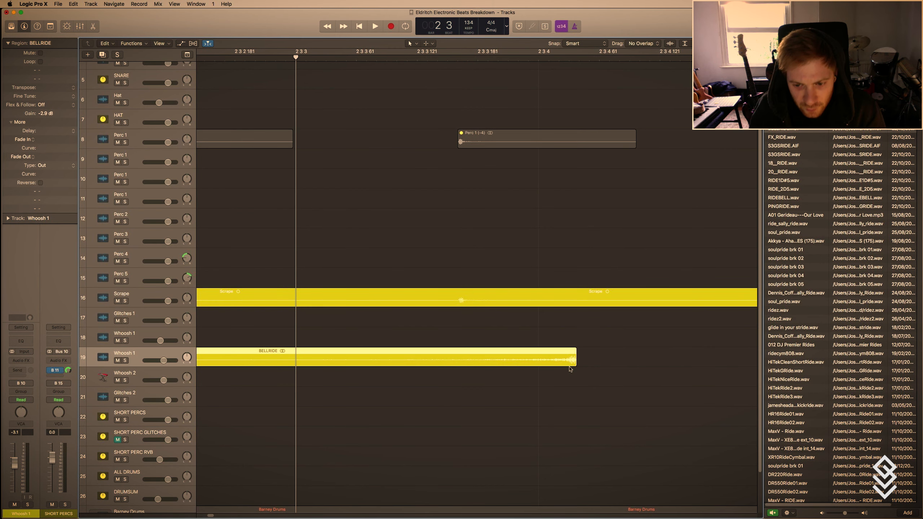
pyautogui.hscroll(15, 574, 365)
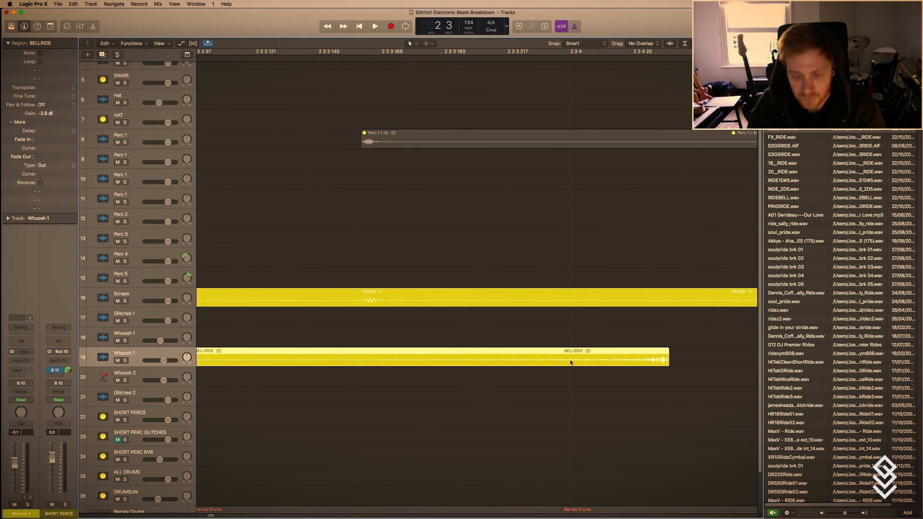
pyautogui.moveTo(483, 363); pyautogui.dragTo(473, 370)
pyautogui.hscroll(5, 475, 368)
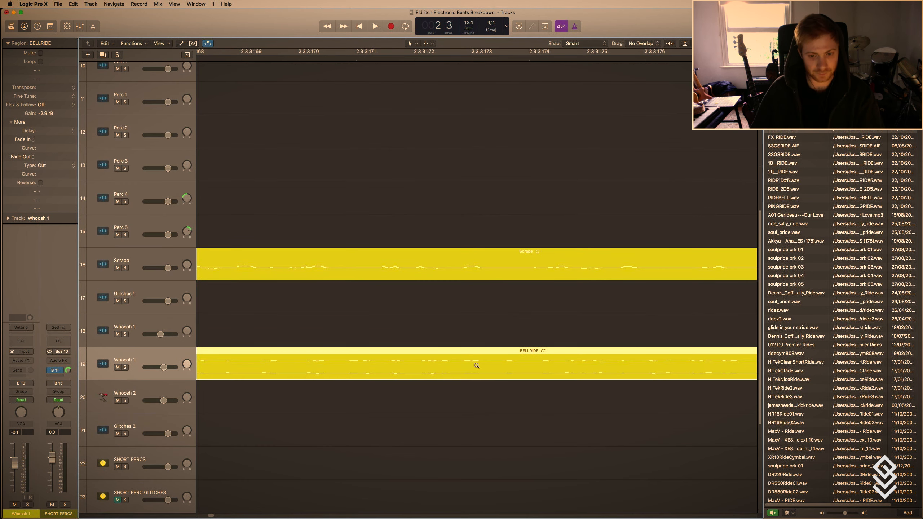
pyautogui.hscroll(-15, 476, 364)
pyautogui.hscroll(-10, 408, 365)
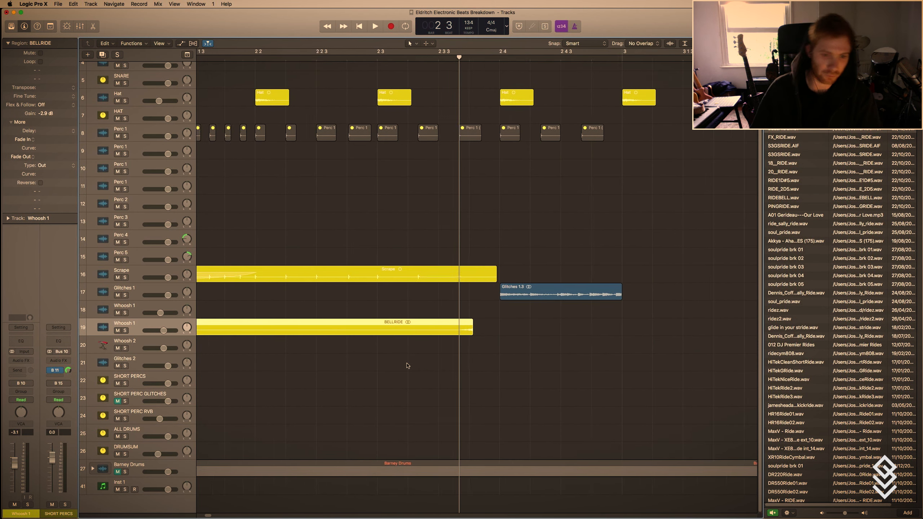
pyautogui.scroll(10, 407, 365)
pyautogui.scroll(-4, 407, 365)
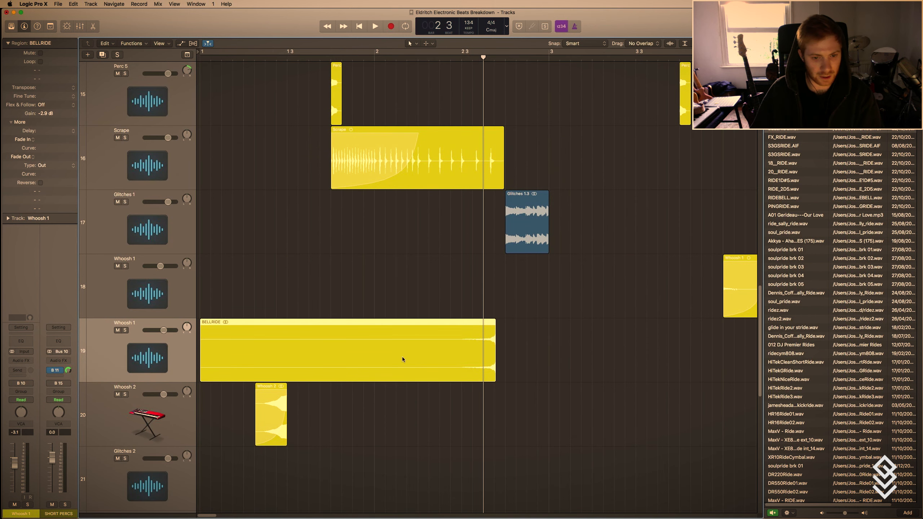
# Trim the start of the BELLRIDE region to 2 2 4 and set its track's flex mode to Polyphonic.
pyautogui.moveTo(202, 377); pyautogui.dragTo(451, 378)
pyautogui.press('super+f')
pyautogui.click(152, 340)
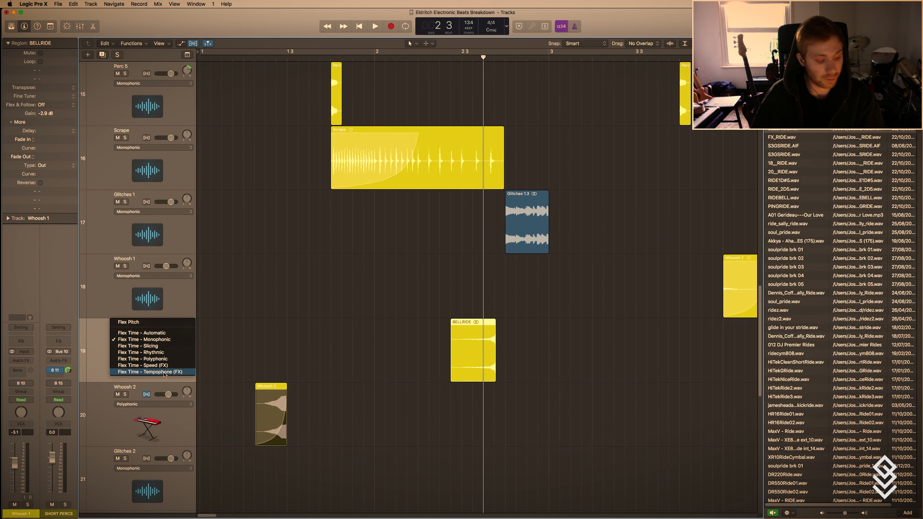
pyautogui.click(157, 359)
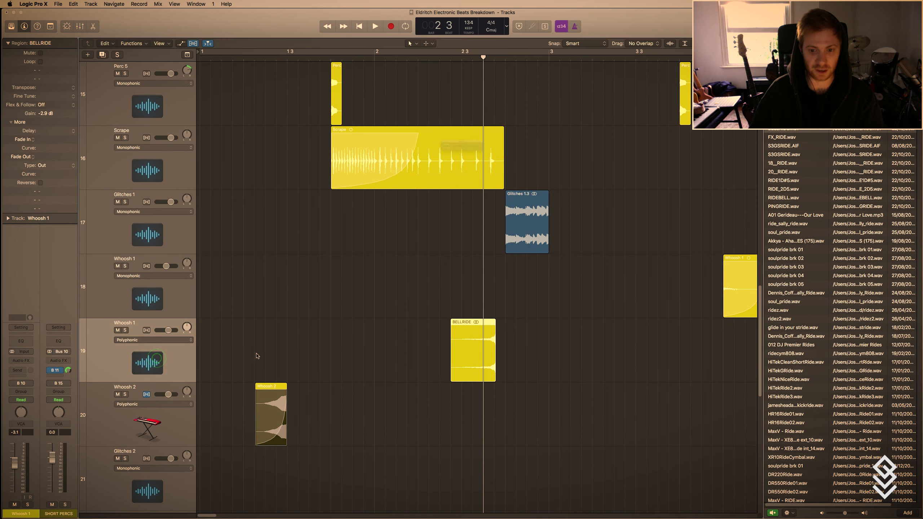
# Stretch the BELLRIDE region to end at beat 4 of bar 2, cycle that passage and solo its track.
pyautogui.moveTo(495, 324); pyautogui.dragTo(429, 349)
pyautogui.moveTo(438, 56); pyautogui.dragTo(505, 55)
pyautogui.click(125, 330)
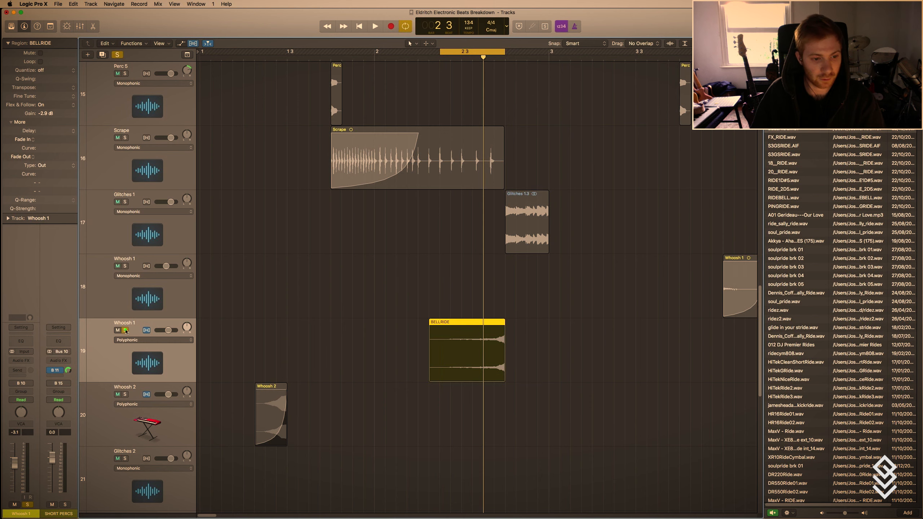
# Listen to the cycled BELLRIDE passage and try the Tempophone (FX) flex mode on its track.
pyautogui.press('space')
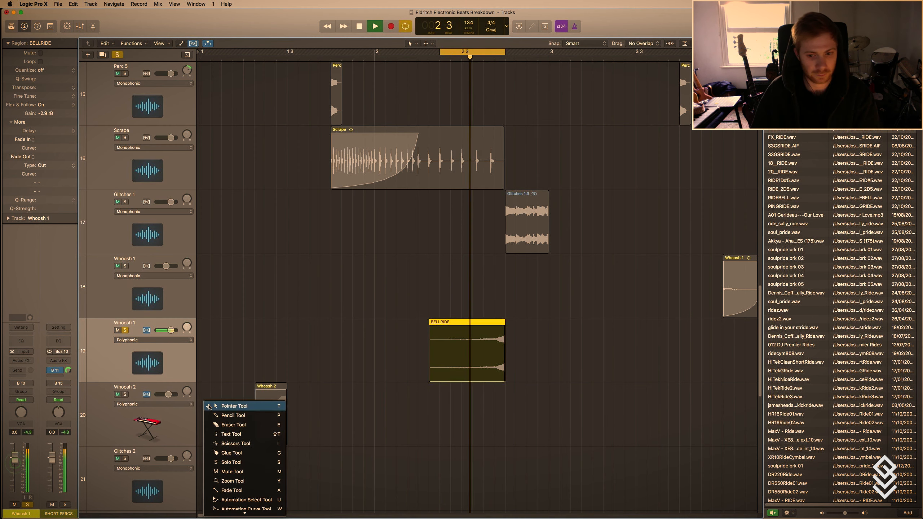
pyautogui.click(142, 340)
pyautogui.click(147, 341)
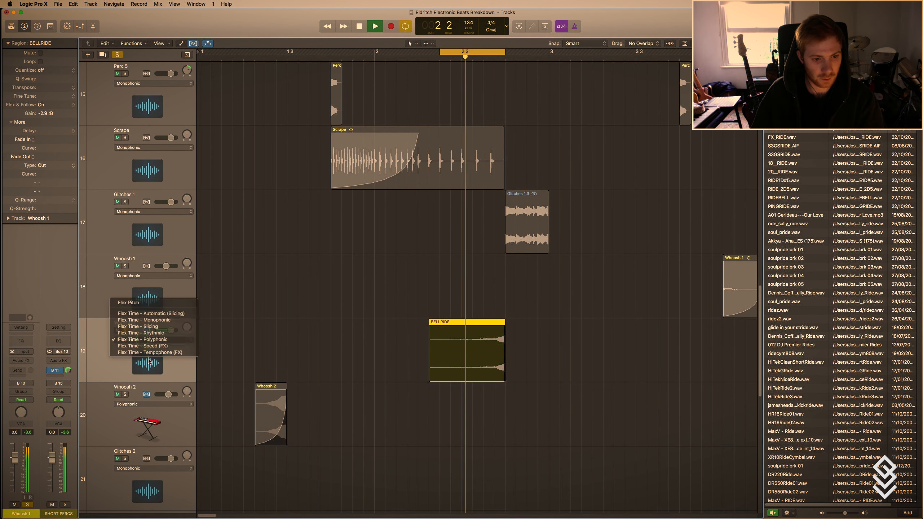
pyautogui.press('space')
pyautogui.click(147, 341)
pyautogui.click(149, 359)
pyautogui.press('space')
pyautogui.press('space')
# Show the BELLRIDE track's settings and try a Tempophone grain size of 53 ms during playback.
pyautogui.click(8, 218)
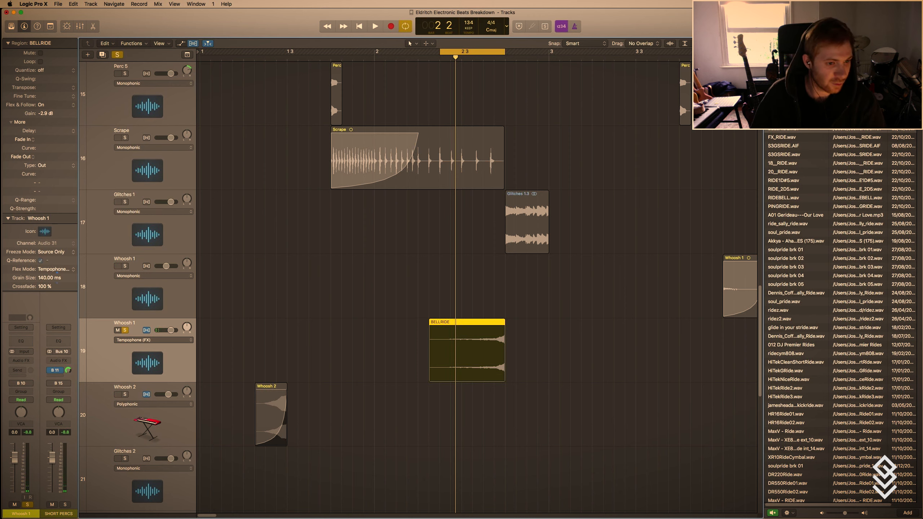
pyautogui.press('space')
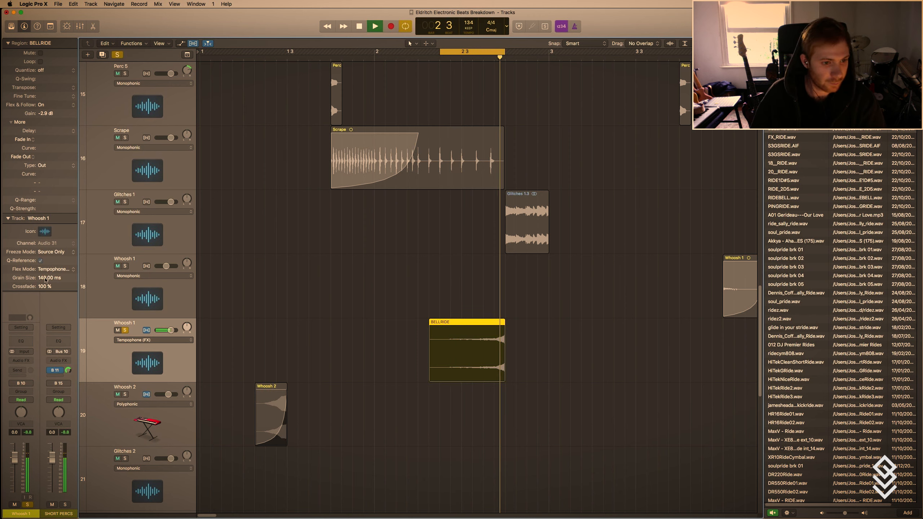
pyautogui.moveTo(45, 277); pyautogui.dragTo(45, 275)
pyautogui.press('space')
# Set the BELLRIDE track's flex mode to Polyphonic and turn off both the cycle and the track's solo.
pyautogui.click(155, 341)
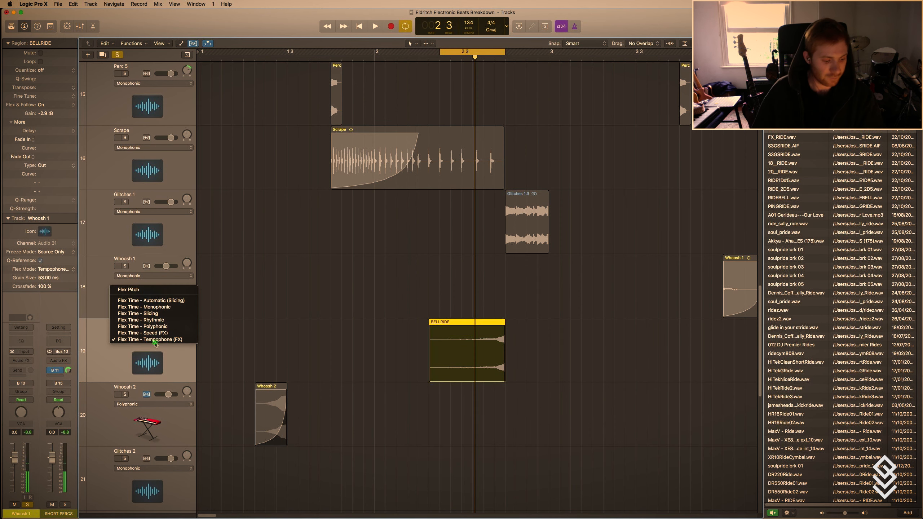
pyautogui.click(156, 327)
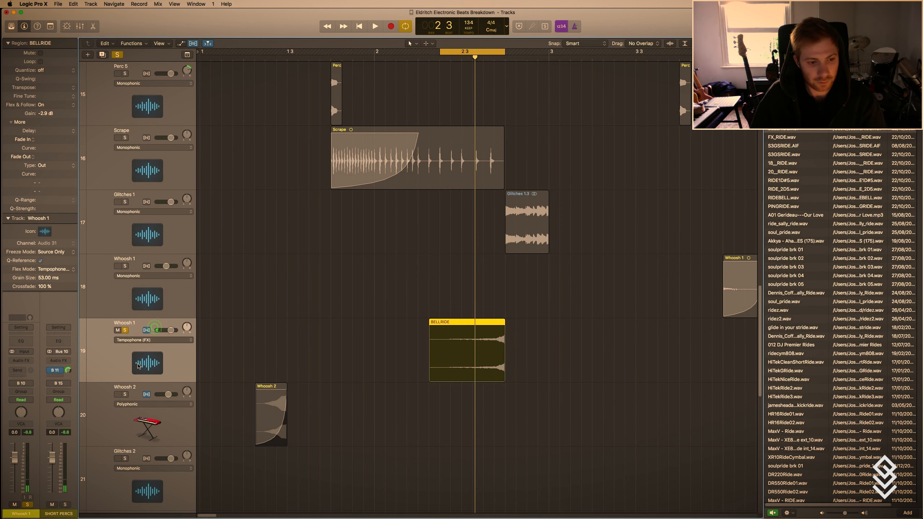
pyautogui.press('t')
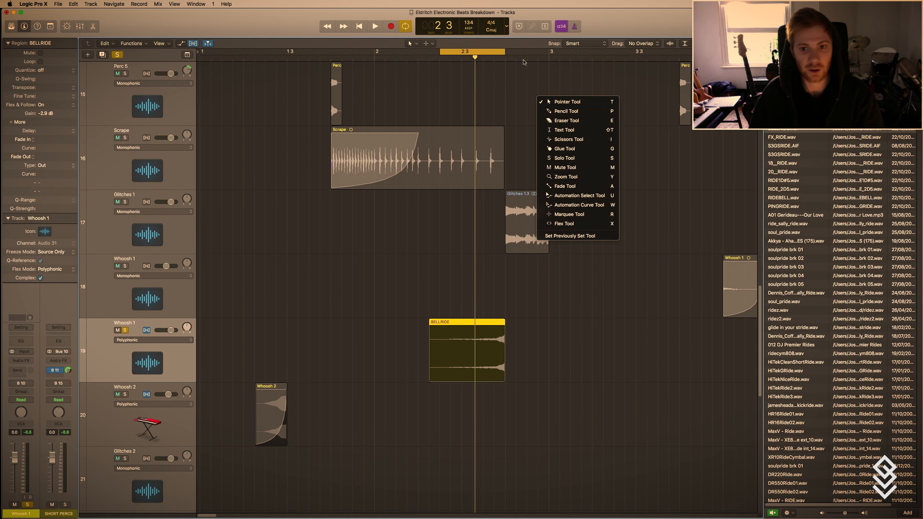
pyautogui.press('t')
pyautogui.keyDown('ctrl'); pyautogui.keyDown('alt'); pyautogui.click(470, 250); pyautogui.keyUp('alt'); pyautogui.keyUp('ctrl')
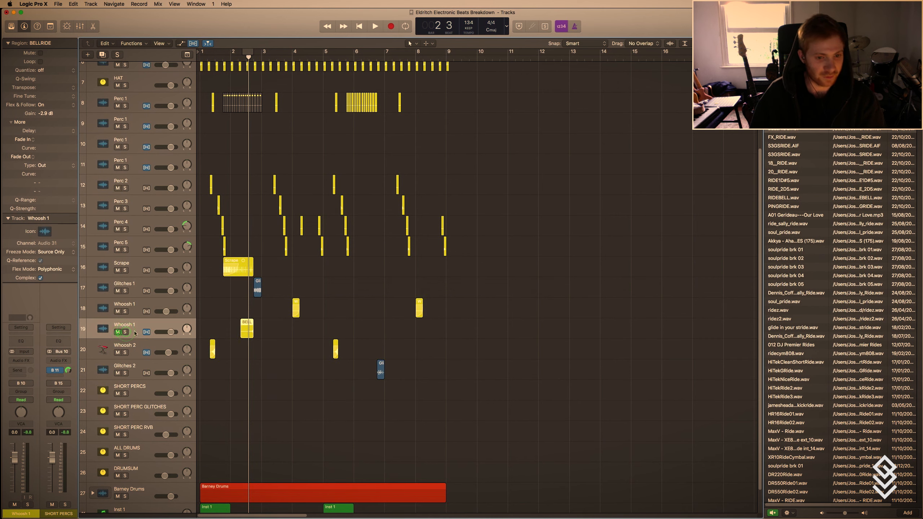
# Move the start of the BELLRIDE region to bar 1 and stretch the region to end at bar 5.
pyautogui.moveTo(249, 326); pyautogui.dragTo(208, 326)
pyautogui.press('super+Right')
pyautogui.hscroll(-2, 242, 332)
pyautogui.press('super+z')
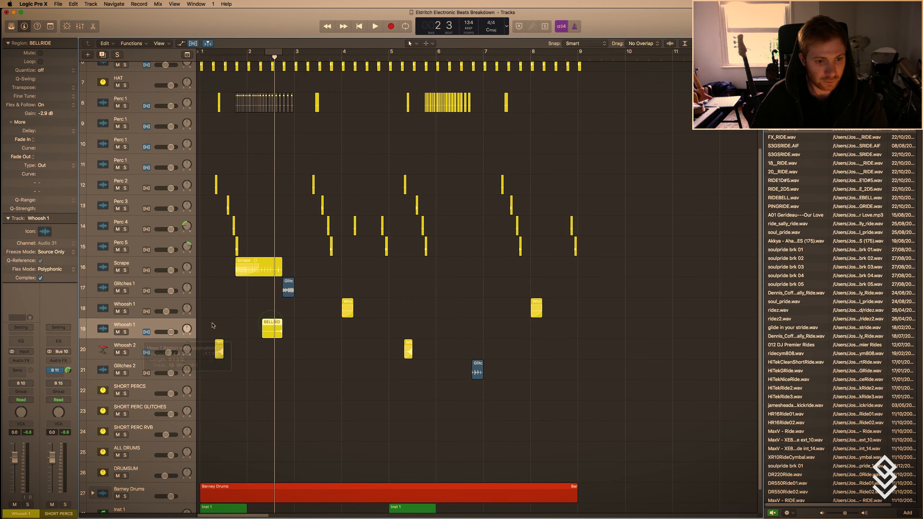
pyautogui.moveTo(275, 324); pyautogui.dragTo(387, 339)
pyautogui.press('super+Down')
pyautogui.press('super+Down')
pyautogui.press('super+Down')
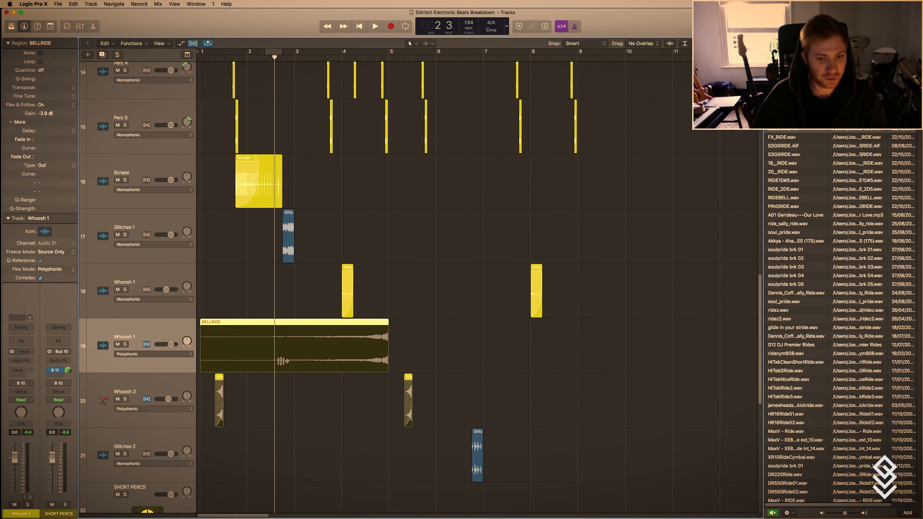
# Play the beat from bar 1 to hear the lengthened BELLRIDE whoosh in context.
pyautogui.press('Return')
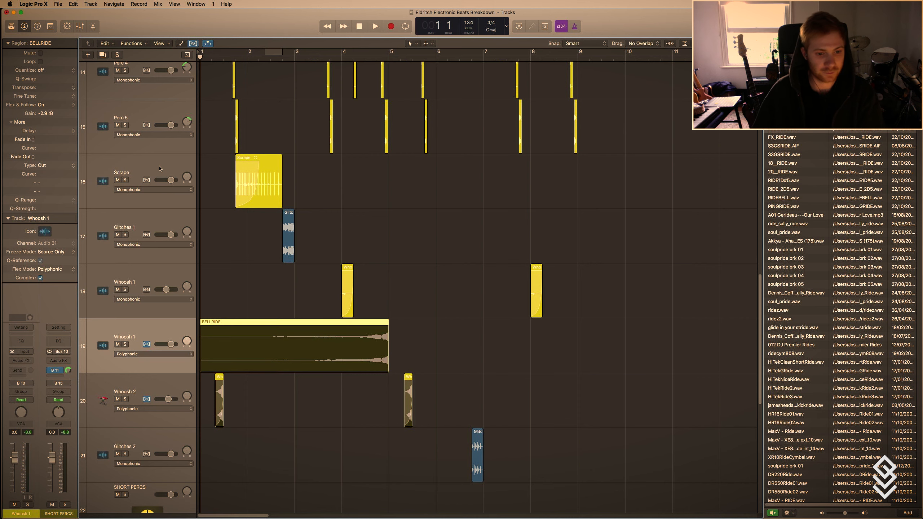
pyautogui.press('space')
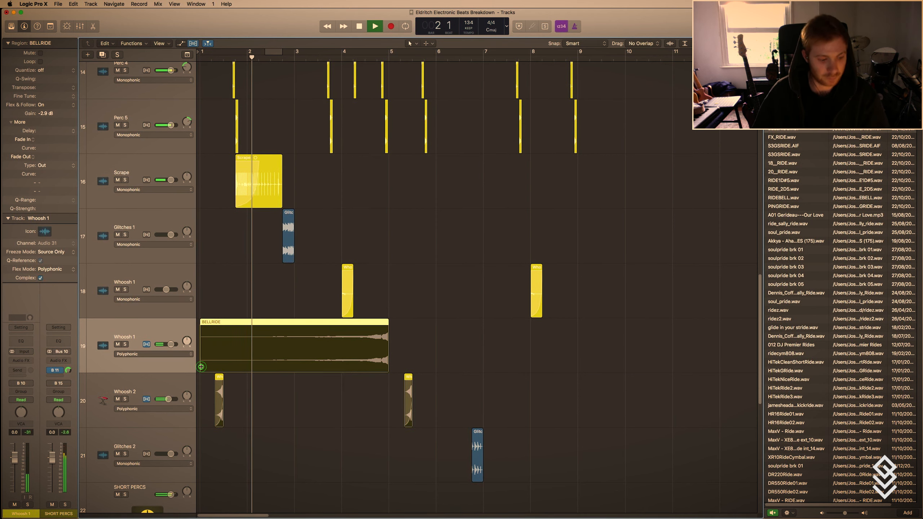
pyautogui.moveTo(201, 366)
pyautogui.mouseDown()
pyautogui.moveTo(330, 366)
pyautogui.moveTo(202, 369)
pyautogui.mouseUp()
pyautogui.press('super+Up')
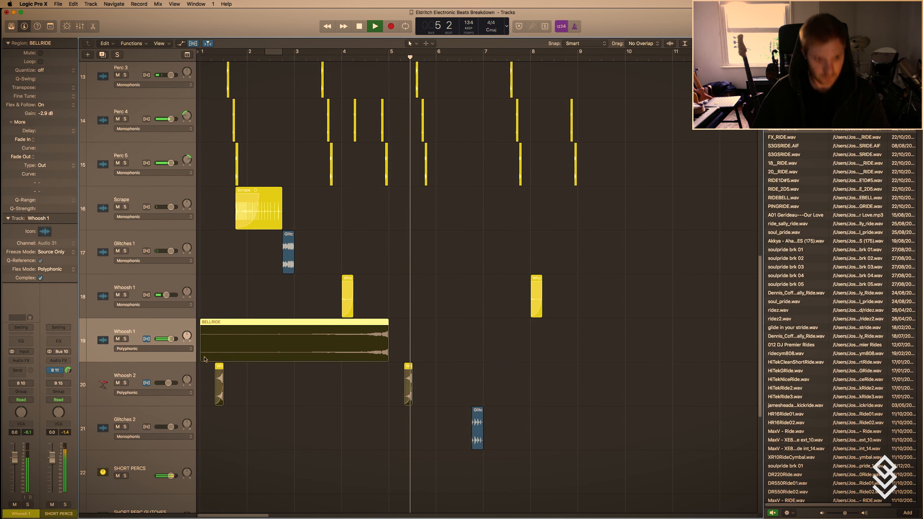
pyautogui.press('space')
# Duplicate the BELLRIDE region's Whoosh 1 track with its settings as an empty track below it.
pyautogui.click(22, 360)
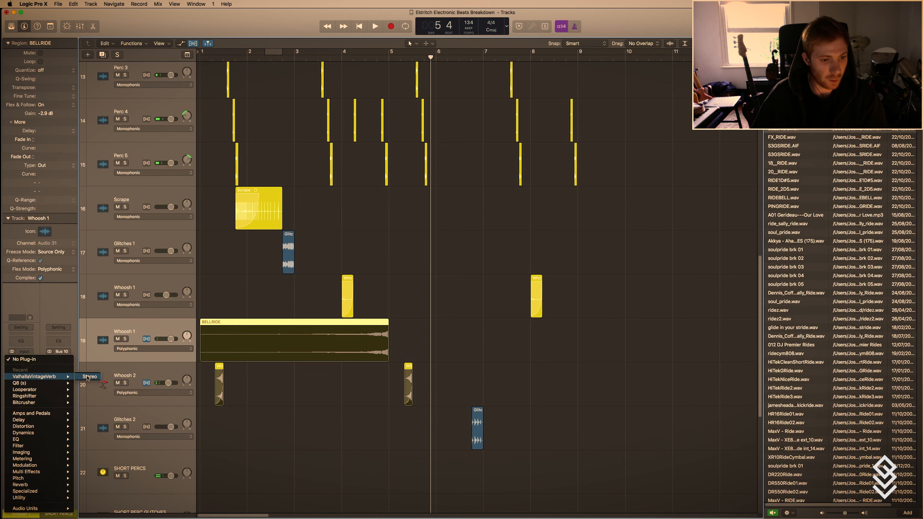
pyautogui.click(360, 373)
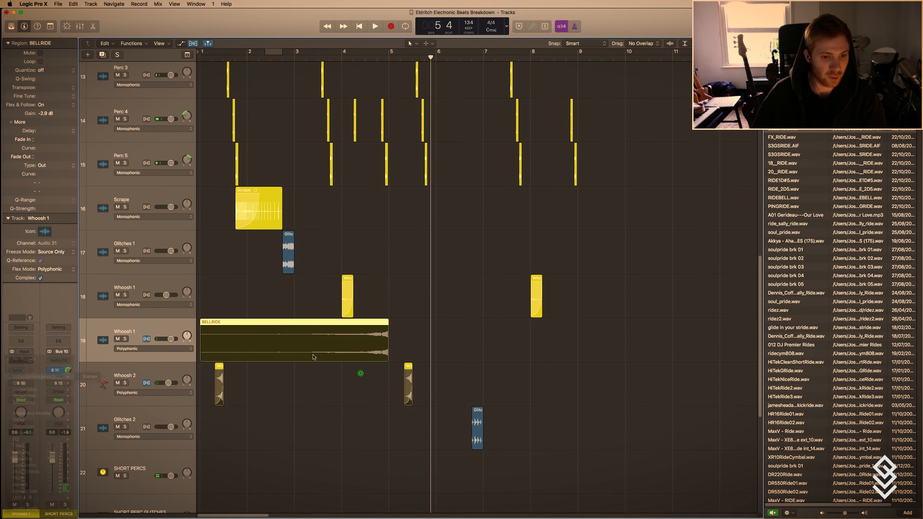
pyautogui.click(102, 55)
pyautogui.rightClick(443, 311)
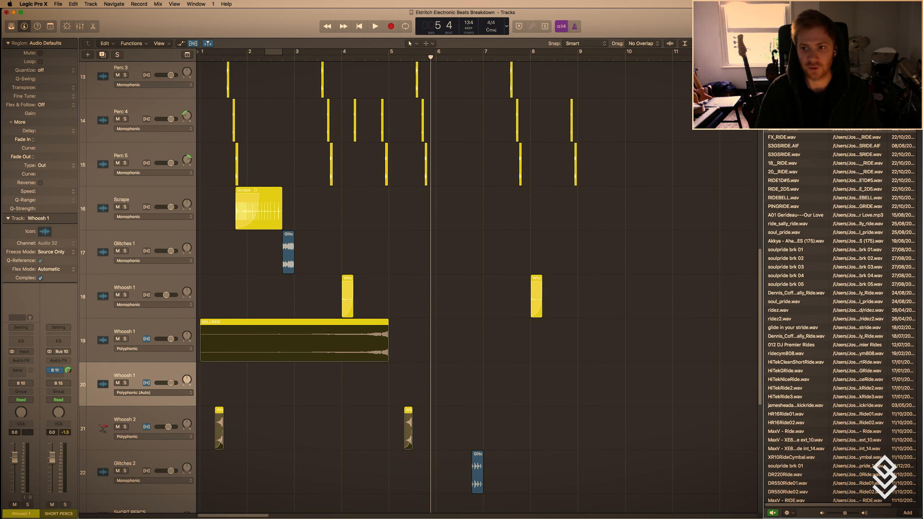
# Search the file browser for perc samples and browse the results, including the DM5Perc, MaxV and DR-660 files.
pyautogui.press('Return')
pyautogui.click(626, 231)
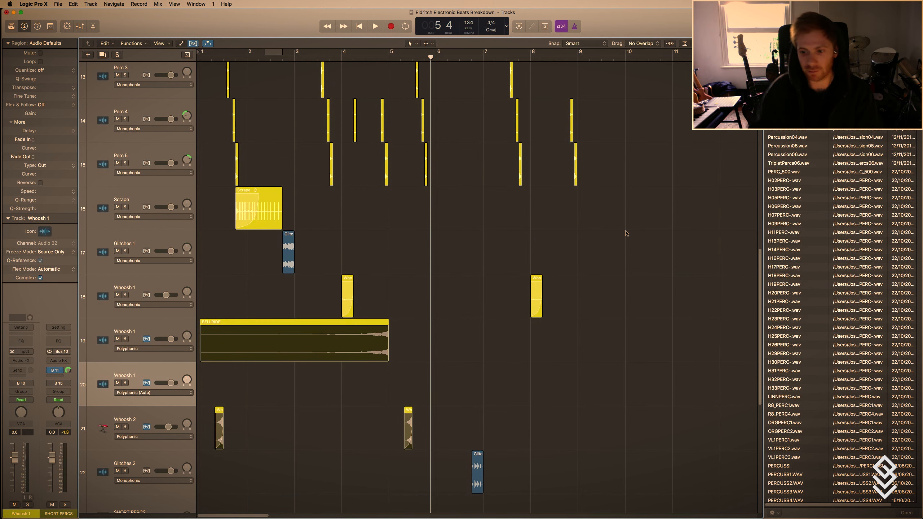
pyautogui.scroll(-10, 847, 342)
pyautogui.click(794, 432)
pyautogui.scroll(-15, 795, 431)
pyautogui.click(795, 430)
pyautogui.scroll(-15, 795, 431)
pyautogui.click(784, 386)
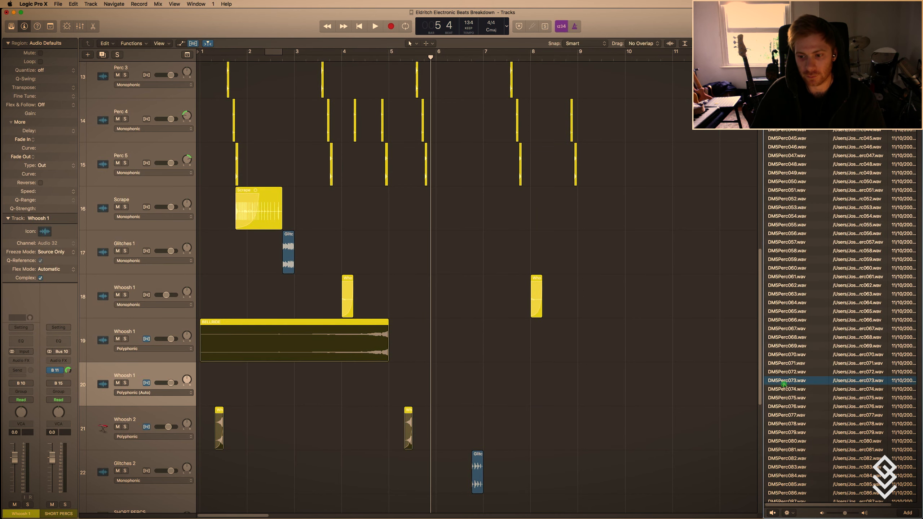
pyautogui.scroll(-6, 784, 385)
pyautogui.click(784, 386)
pyautogui.scroll(-15, 783, 385)
pyautogui.click(784, 385)
pyautogui.scroll(-5, 784, 386)
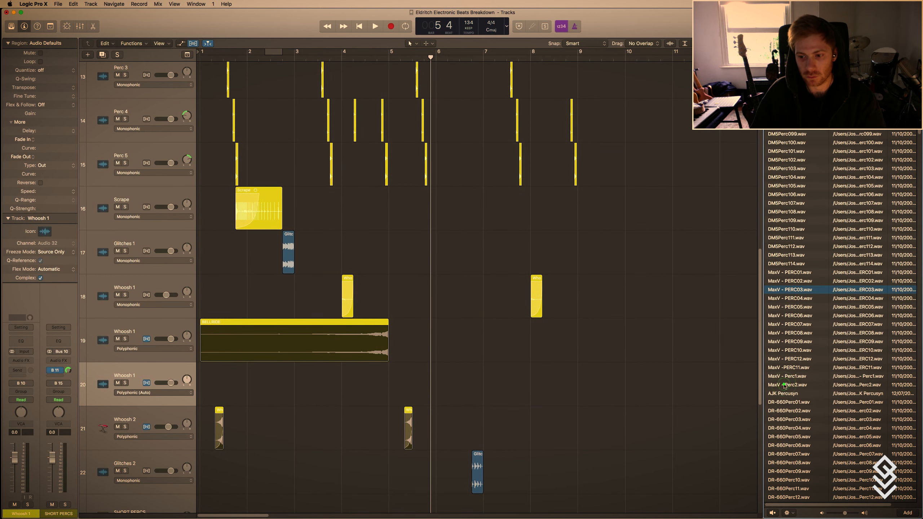
pyautogui.click(783, 386)
pyautogui.scroll(-10, 783, 385)
pyautogui.click(783, 386)
pyautogui.scroll(15, 783, 385)
# Audition samples from DM5Perc066 to DM5Perc072 and select DM5Perc071.wav and DM5Perc072.wav together.
pyautogui.click(783, 327)
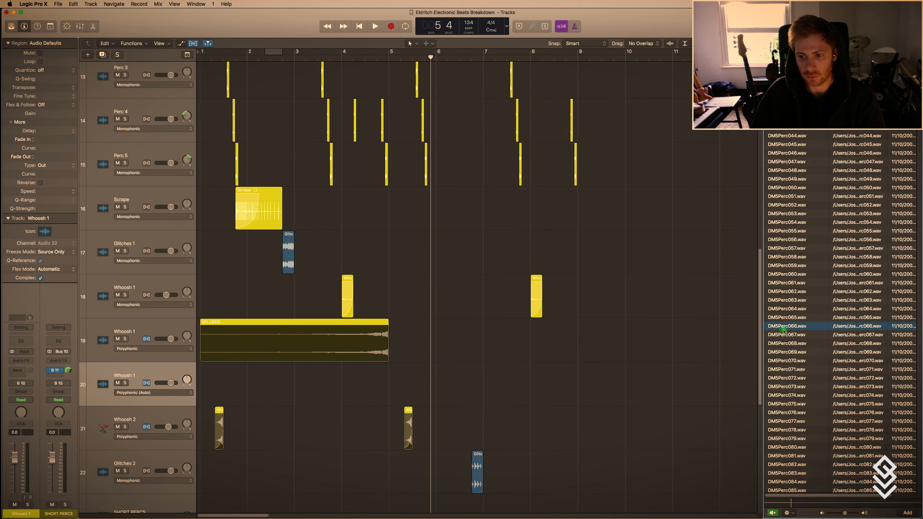
pyautogui.click(785, 343)
pyautogui.click(786, 360)
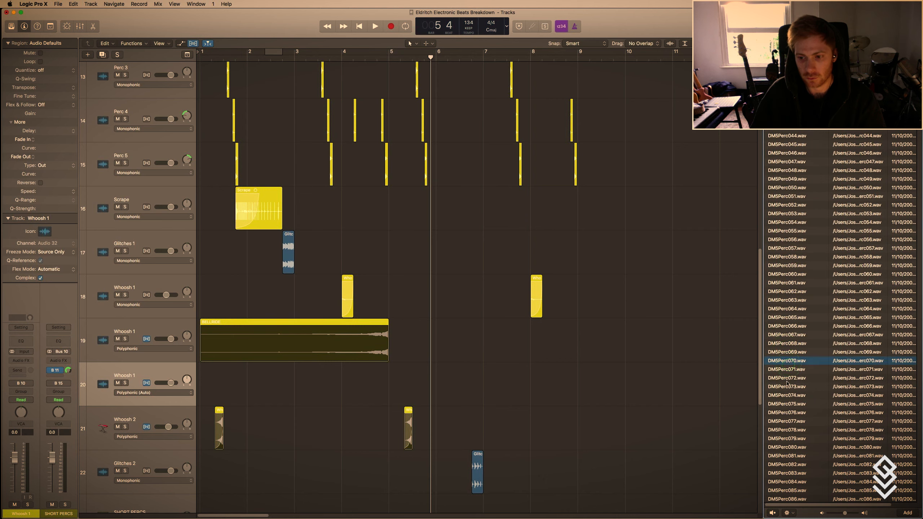
pyautogui.click(788, 369)
pyautogui.click(794, 377)
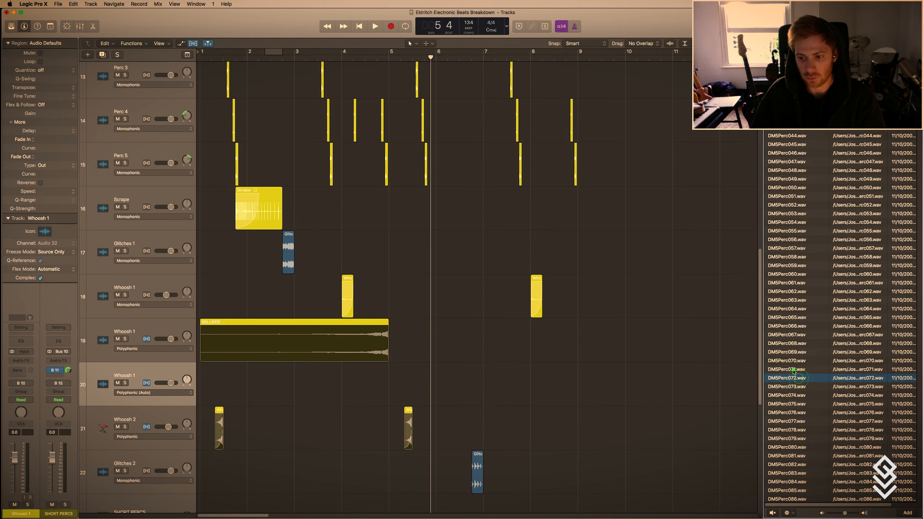
pyautogui.click(794, 371)
pyautogui.keyDown('shift'); pyautogui.click(794, 379); pyautogui.keyUp('shift')
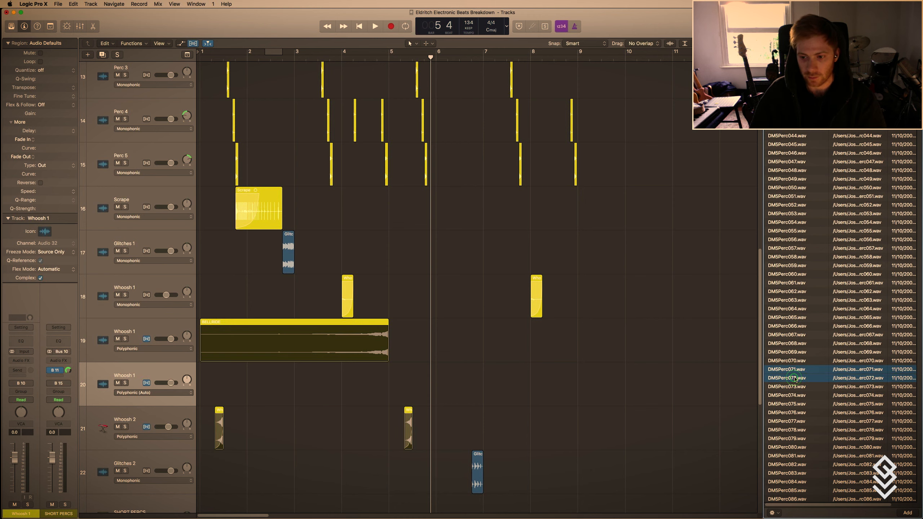
# Duplicate the empty Whoosh 1 track and add the two selected DM5Perc samples at 5 1 1 1 on new tracks.
pyautogui.click(102, 55)
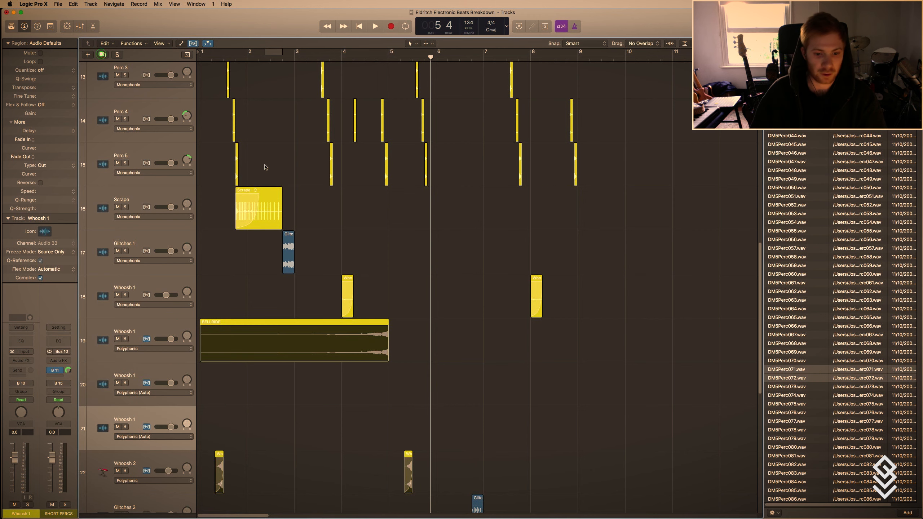
pyautogui.moveTo(786, 370); pyautogui.dragTo(408, 396)
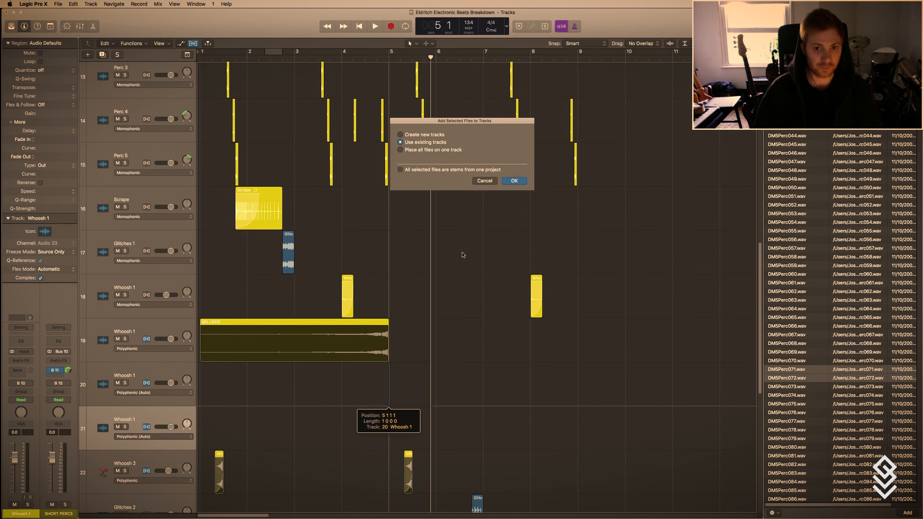
pyautogui.click(508, 181)
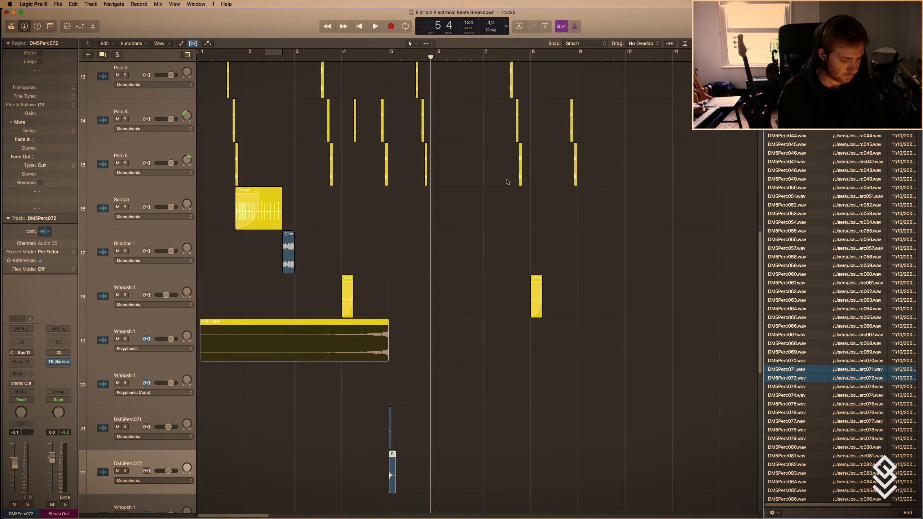
pyautogui.click(475, 257)
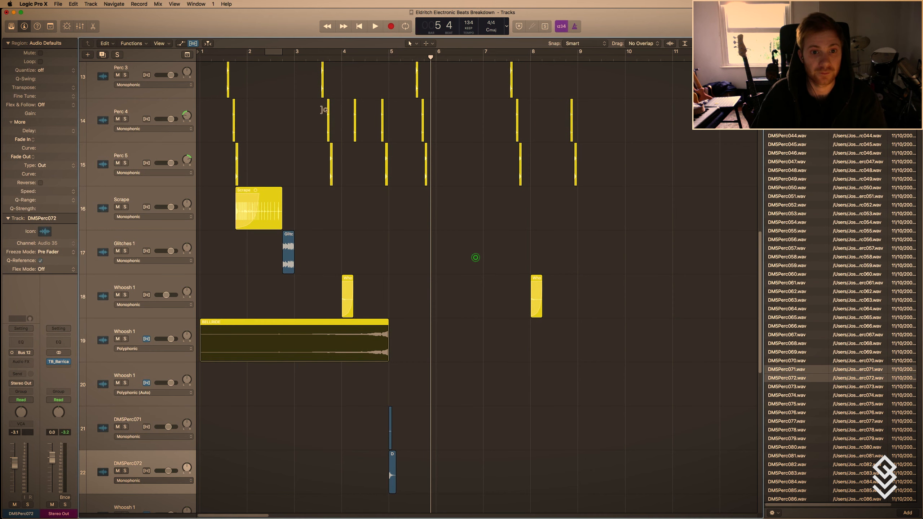
# Place the playhead in beat 4 of bar 3 and set the gain of both DM5Perc regions to -6 dB.
pyautogui.click(329, 62)
pyautogui.moveTo(437, 464); pyautogui.dragTo(387, 418)
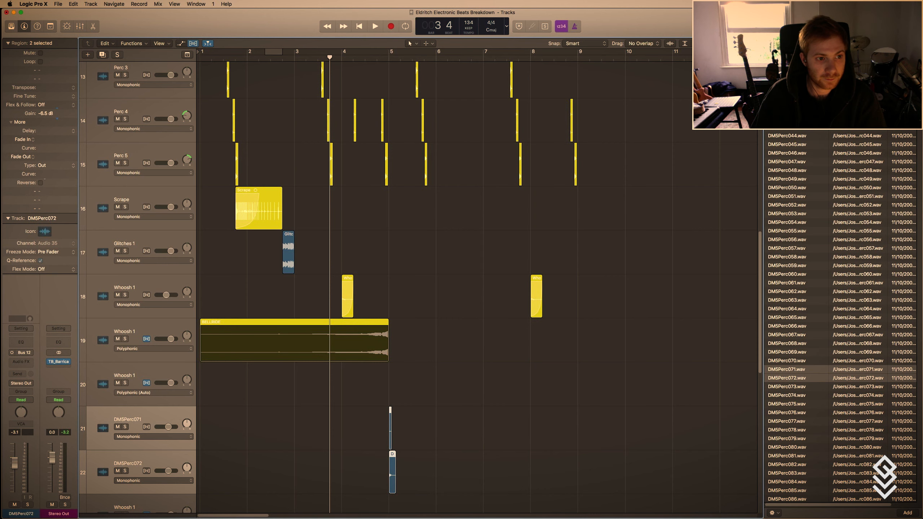
pyautogui.click(333, 410)
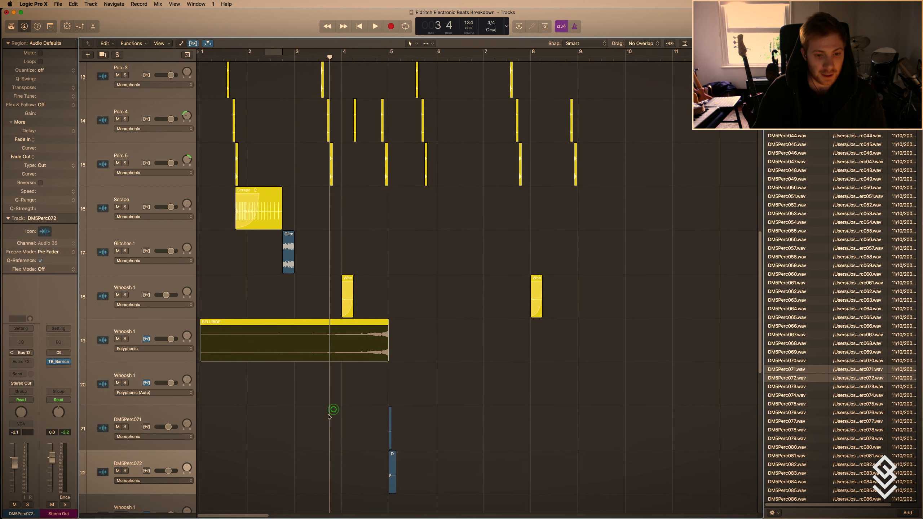
# Route the outputs of the DM5Perc071 and DM5Perc072 tracks together to Bus 10, the SHORT PERCS bus.
pyautogui.press('super+Right')
pyautogui.press('super+Down')
pyautogui.press('t')
pyautogui.press('t')
pyautogui.click(130, 415)
pyautogui.keyDown('shift'); pyautogui.click(128, 461); pyautogui.keyUp('shift')
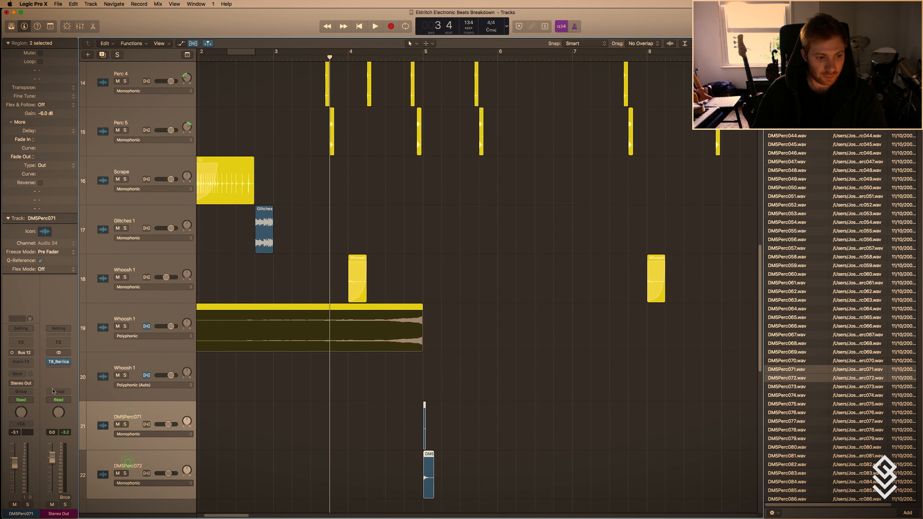
pyautogui.press('x')
pyautogui.click(609, 367)
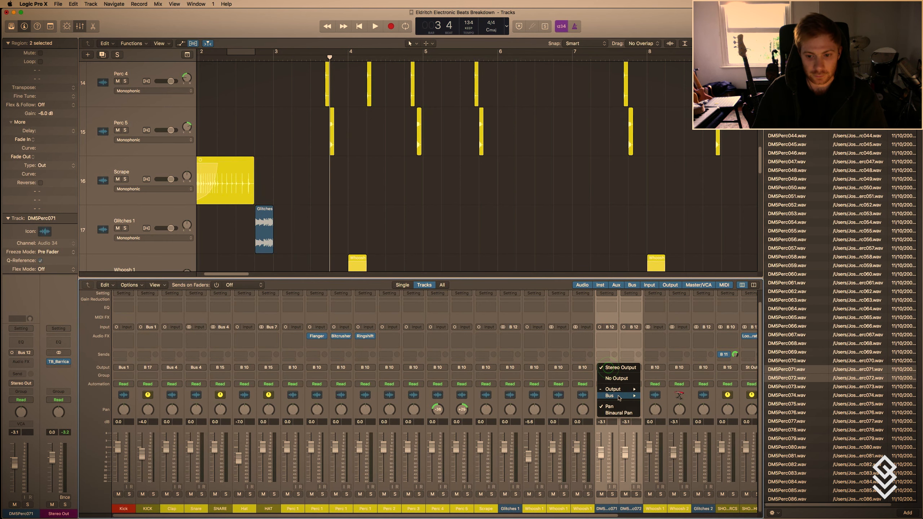
pyautogui.moveTo(619, 395)
pyautogui.click(683, 320)
pyautogui.press('x')
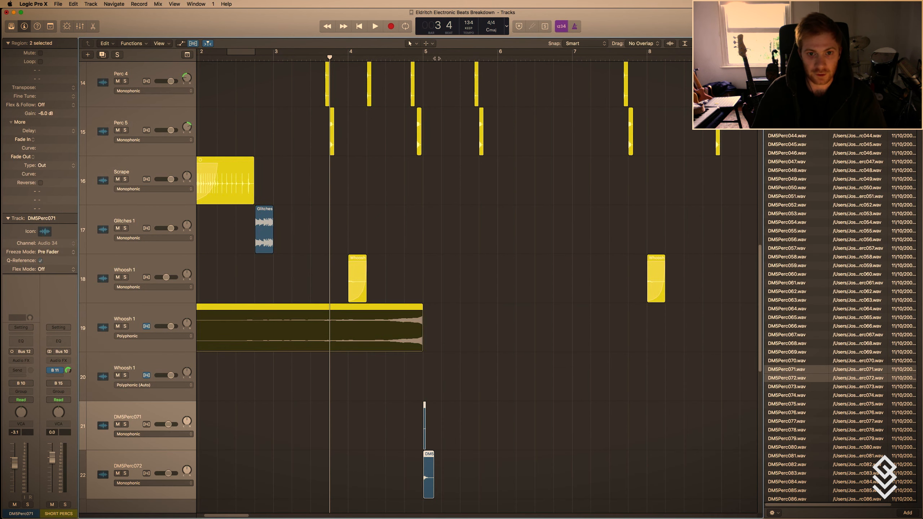
# Play from around the middle of bar 4 to hear the whoosh lead into the new DM5Perc hits.
pyautogui.click(387, 58)
pyautogui.press('space')
pyautogui.press('t')
pyautogui.press('t')
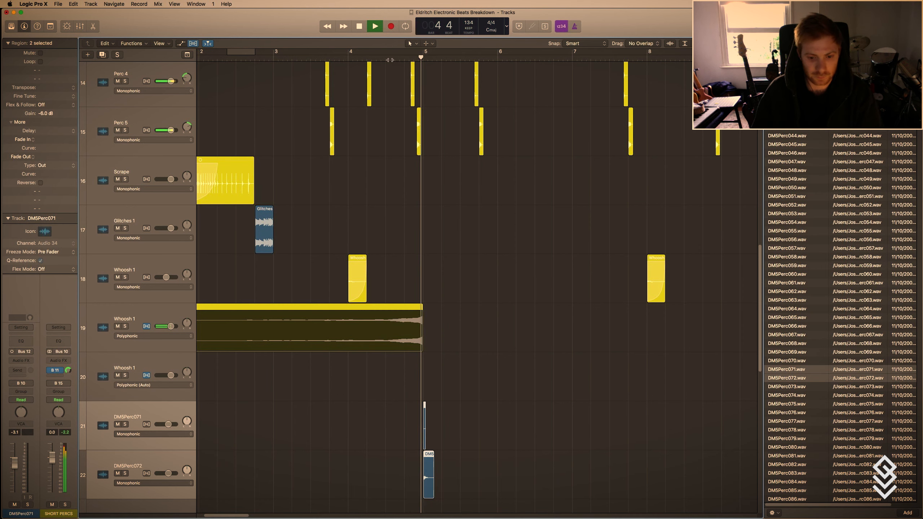
pyautogui.click(430, 293)
pyautogui.press('space')
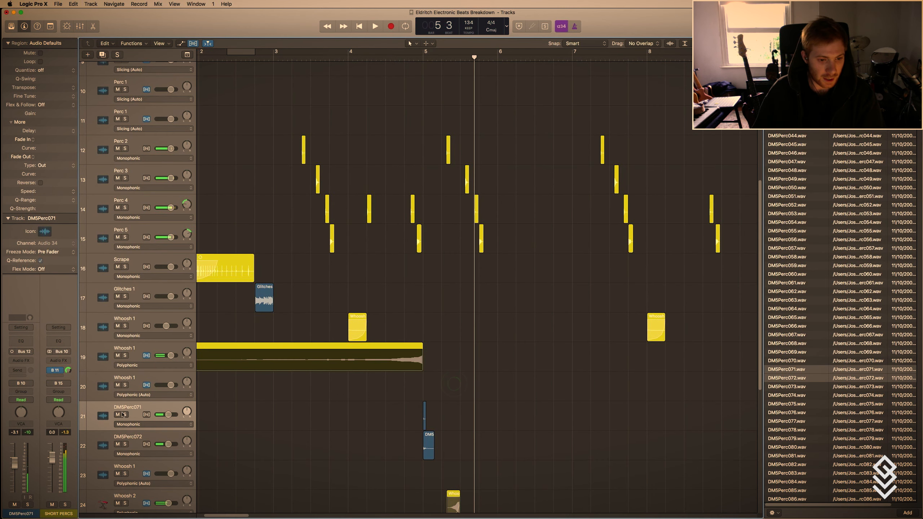
# Add a send from the DM5Perc071 channel to the unused Bus 13 at 0 dB.
pyautogui.click(22, 370)
pyautogui.moveTo(24, 415)
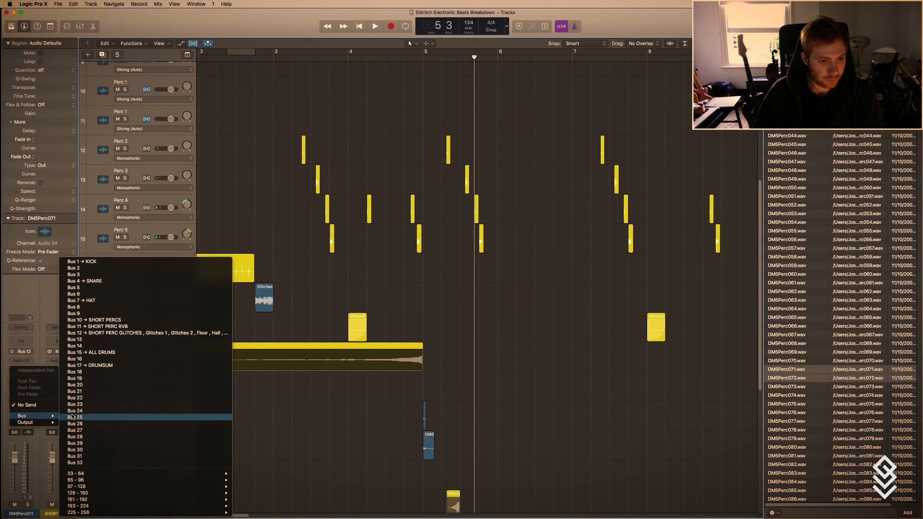
pyautogui.click(124, 338)
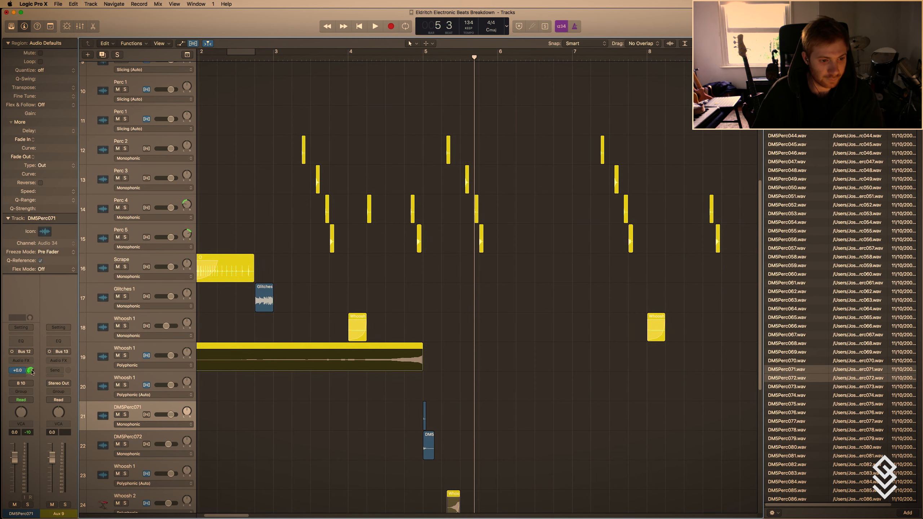
# Load ValhallaVintageVerb on the SUPERMASSIVE bus and set modulation depth to 63.2%, low cut to 490 Hz and high cut to 4950 Hz.
pyautogui.click(57, 360)
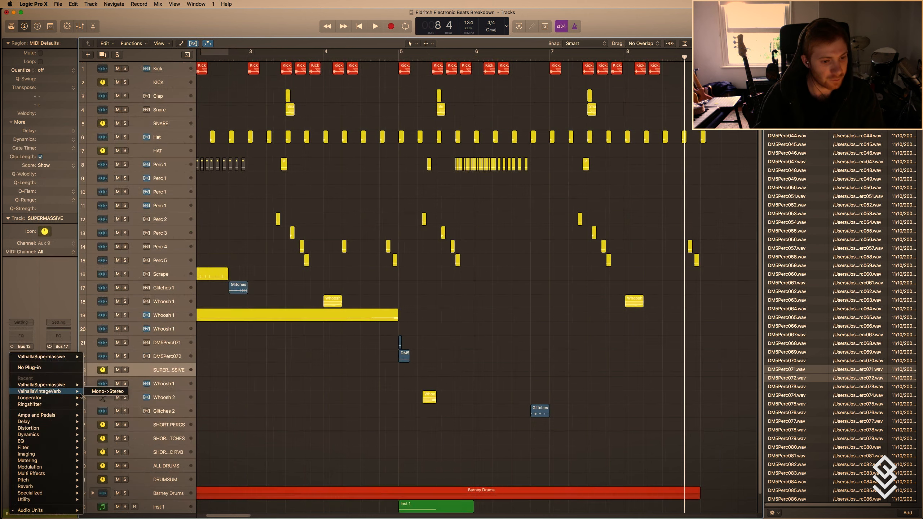
pyautogui.moveTo(38, 391)
pyautogui.click(102, 394)
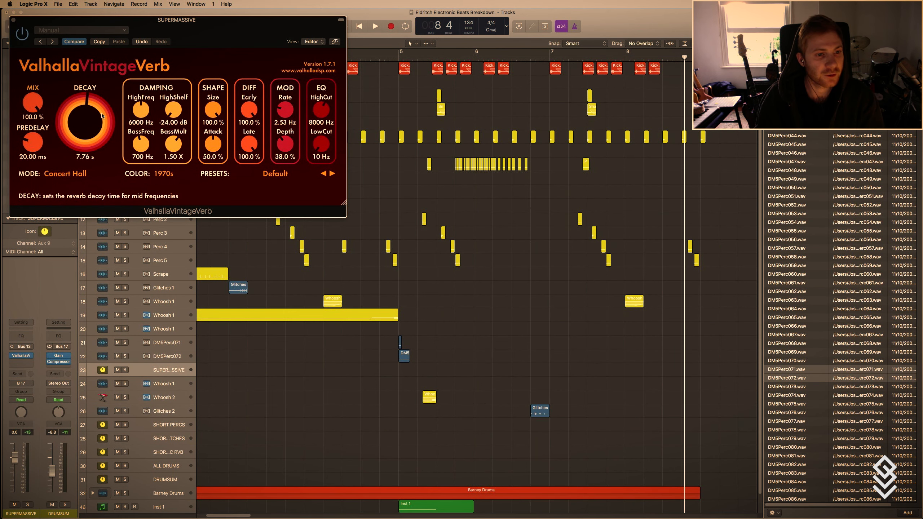
pyautogui.moveTo(321, 144); pyautogui.dragTo(317, 112)
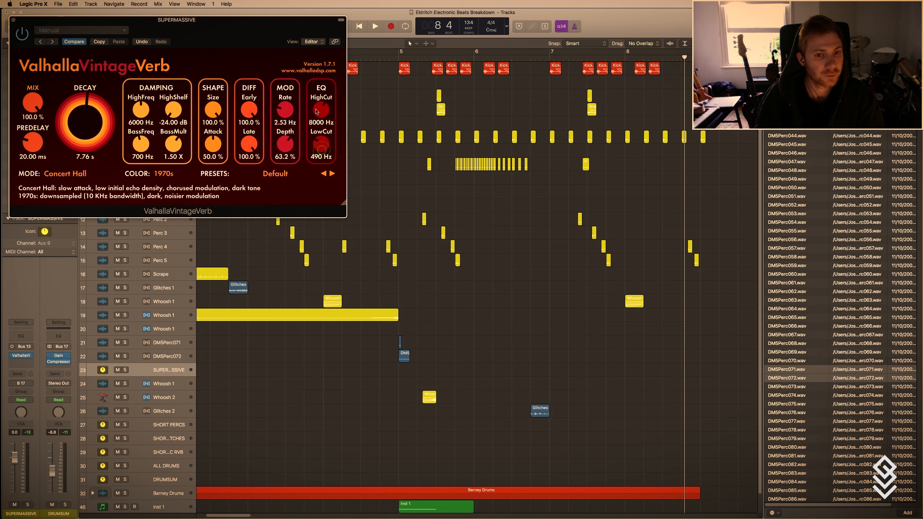
pyautogui.moveTo(157, 21); pyautogui.dragTo(493, 104)
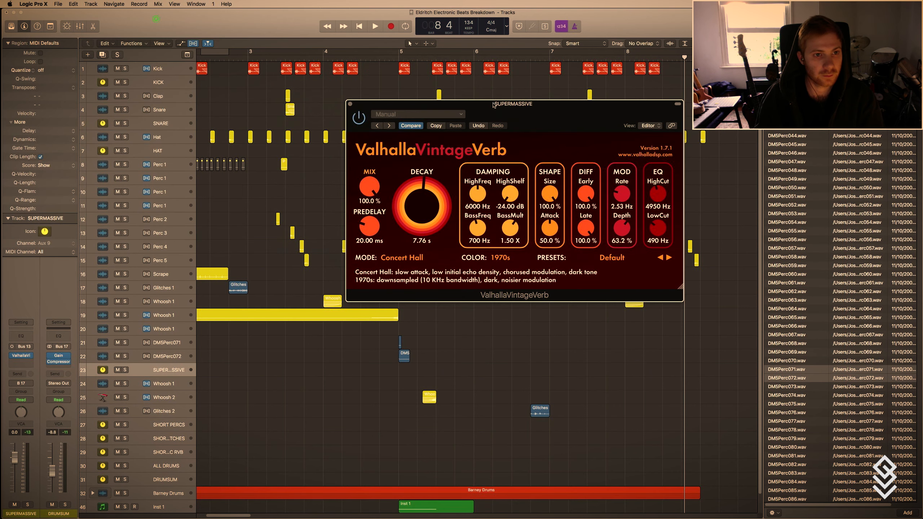
pyautogui.click(351, 103)
# Play the beat from around the start of bar 4 and set the cycle range from bar 1 to bar 9.
pyautogui.doubleClick(329, 55)
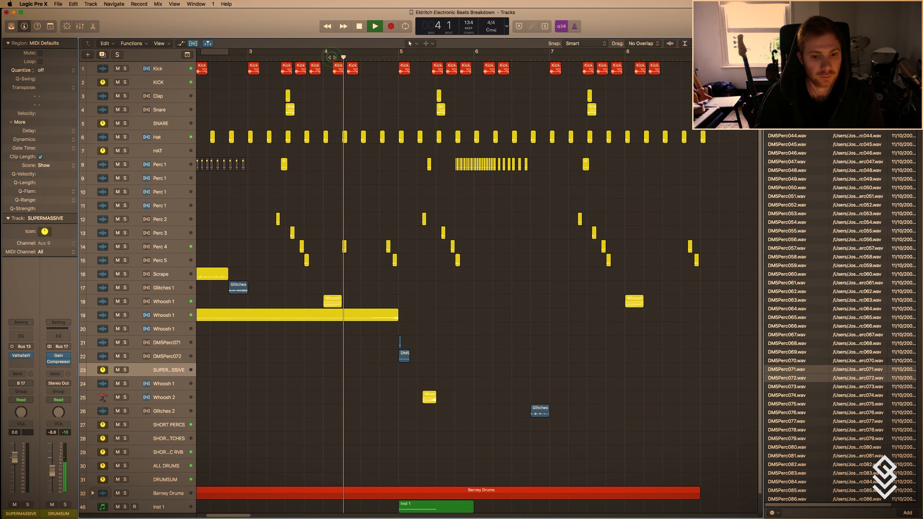
pyautogui.scroll(-5, 293, 138)
pyautogui.scroll(-3, 293, 138)
pyautogui.press('t')
pyautogui.press('t')
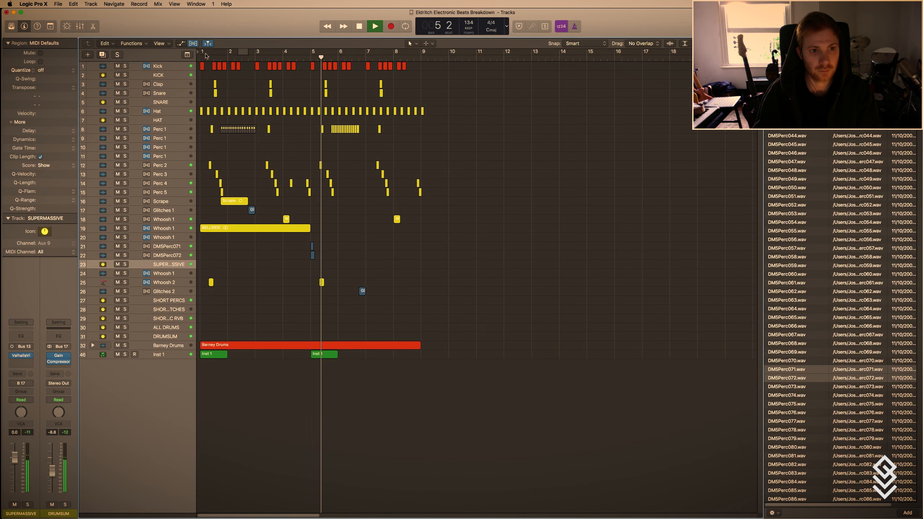
pyautogui.moveTo(202, 55); pyautogui.dragTo(424, 91)
# Select the BELLRIDE region and open the audio effect choices for its Whoosh 1 track.
pyautogui.scroll(5, 308, 290)
pyautogui.click(259, 249)
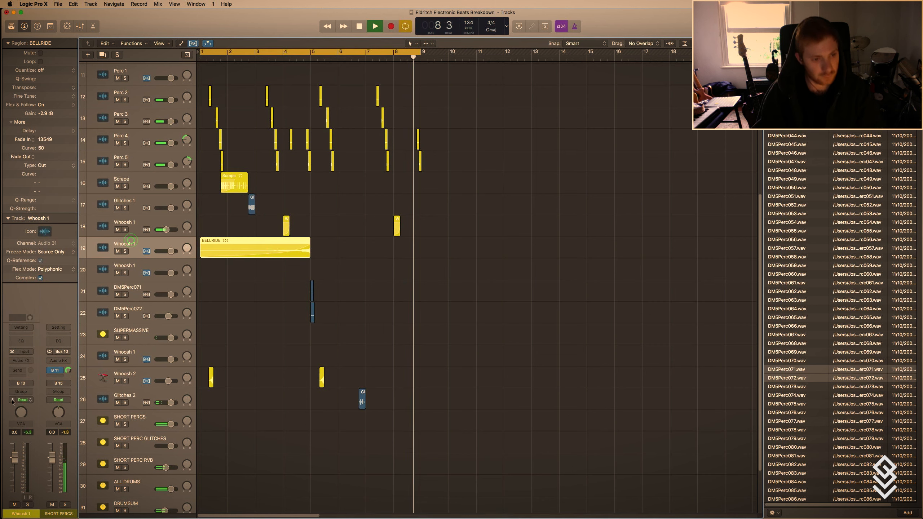
pyautogui.click(30, 359)
pyautogui.moveTo(43, 508)
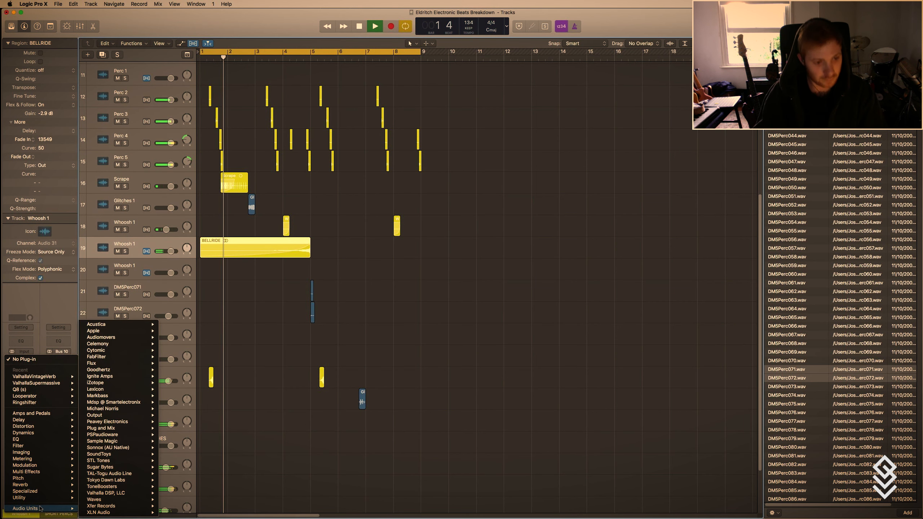
pyautogui.moveTo(130, 362)
pyautogui.click(19, 360)
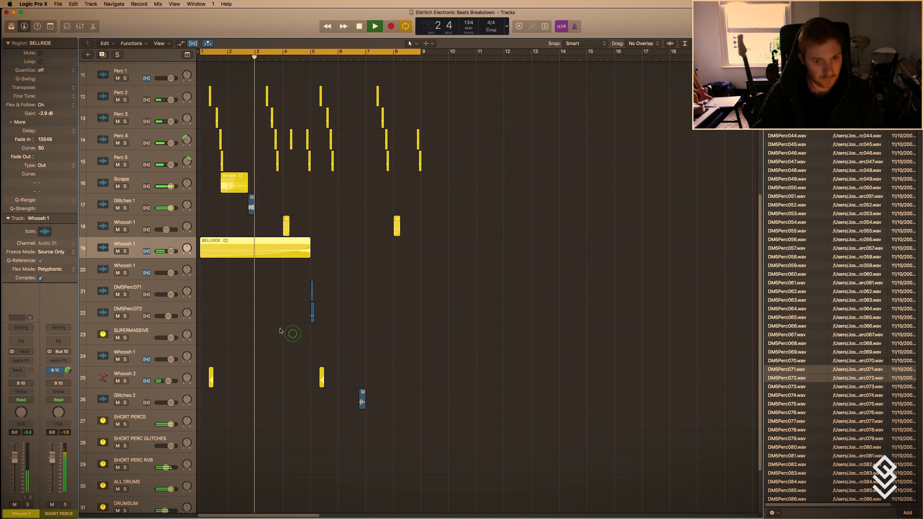
pyautogui.click(19, 359)
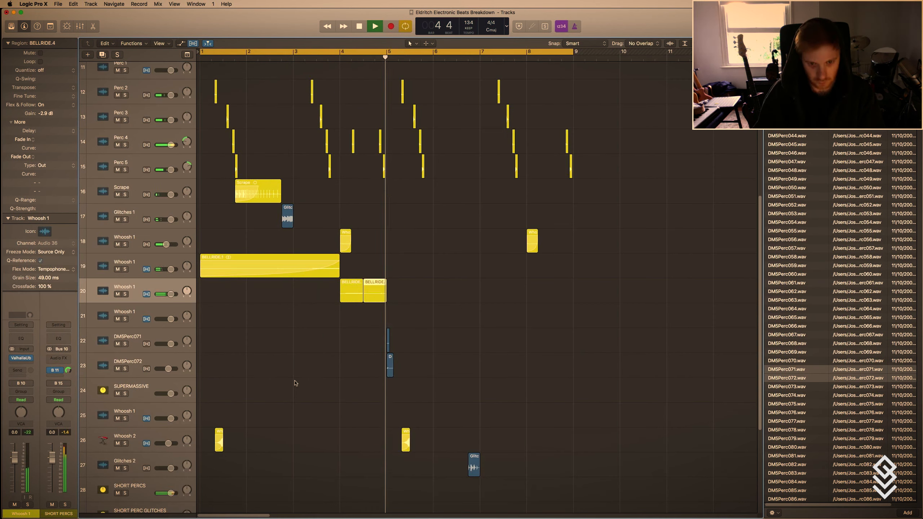
# Stop the playback after hearing the edited BELLRIDE whoosh and expand the Barney Drums track stack.
pyautogui.press('super+Up')
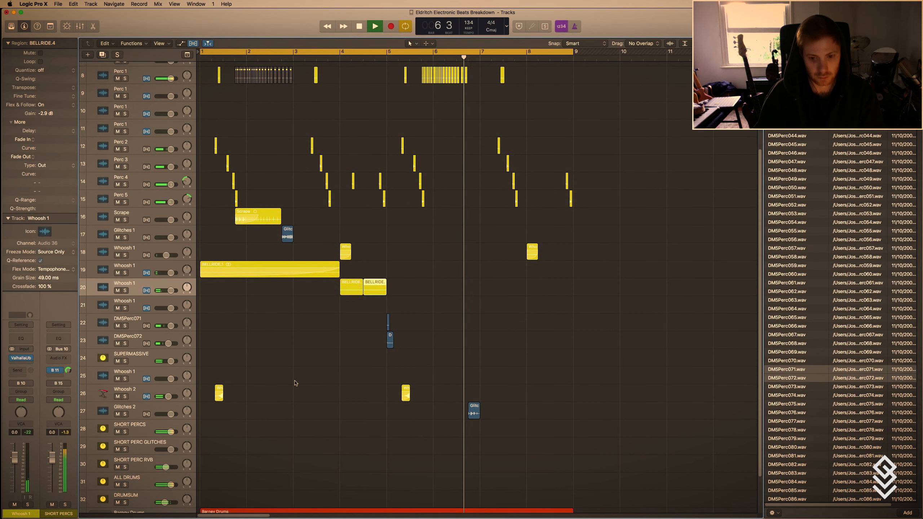
pyautogui.keyDown('ctrl'); pyautogui.keyDown('alt'); pyautogui.click(295, 381); pyautogui.keyUp('alt'); pyautogui.keyUp('ctrl')
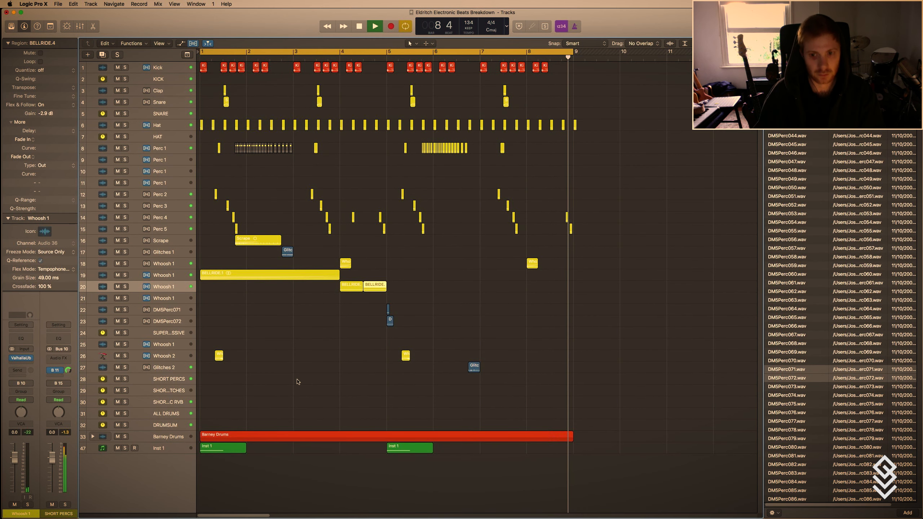
pyautogui.press('space')
pyautogui.press('super+Right')
pyautogui.press('super+Right')
pyautogui.press('super+Down')
pyautogui.press('super+Down')
pyautogui.press('super+Down')
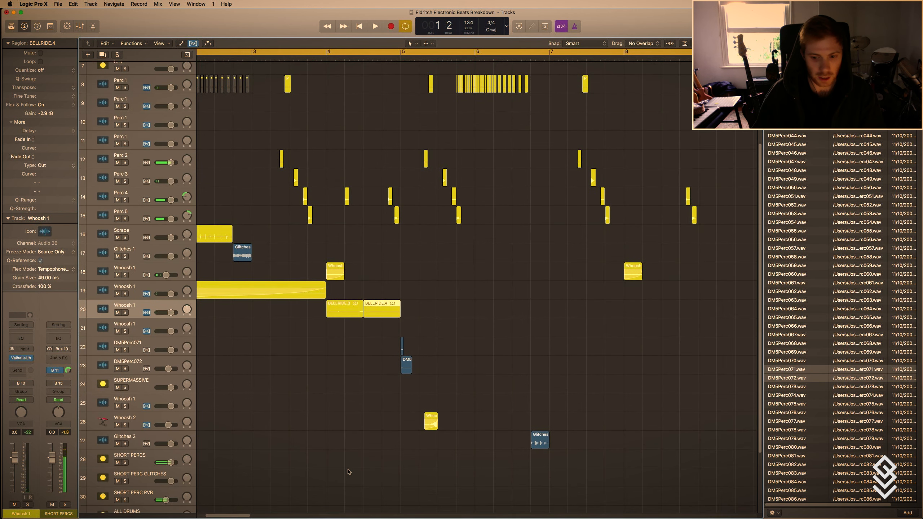
pyautogui.scroll(-5, 290, 469)
pyautogui.click(94, 467)
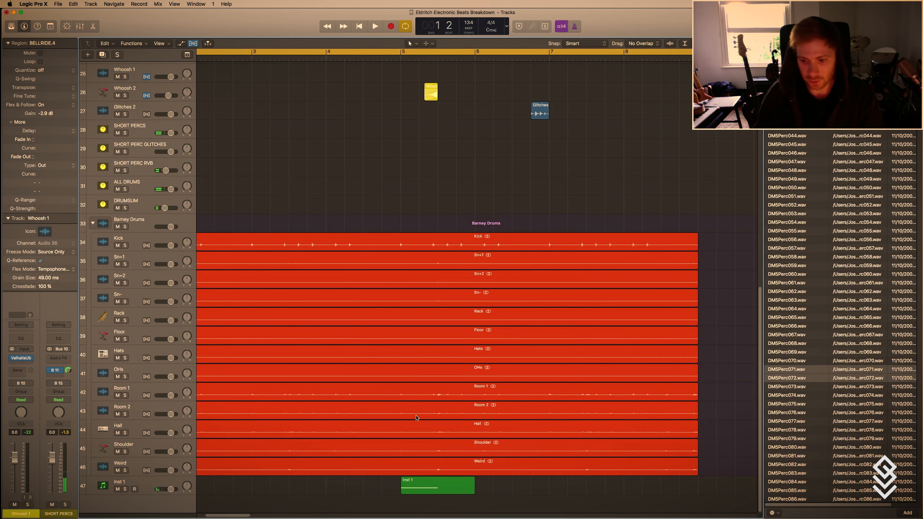
# Select the last Perc 4 and Perc 5 regions in bar 8 and compare their timing with the Barney Drums recordings.
pyautogui.press('super+Up')
pyautogui.press('super+Up')
pyautogui.press('super+Up')
pyautogui.press('t')
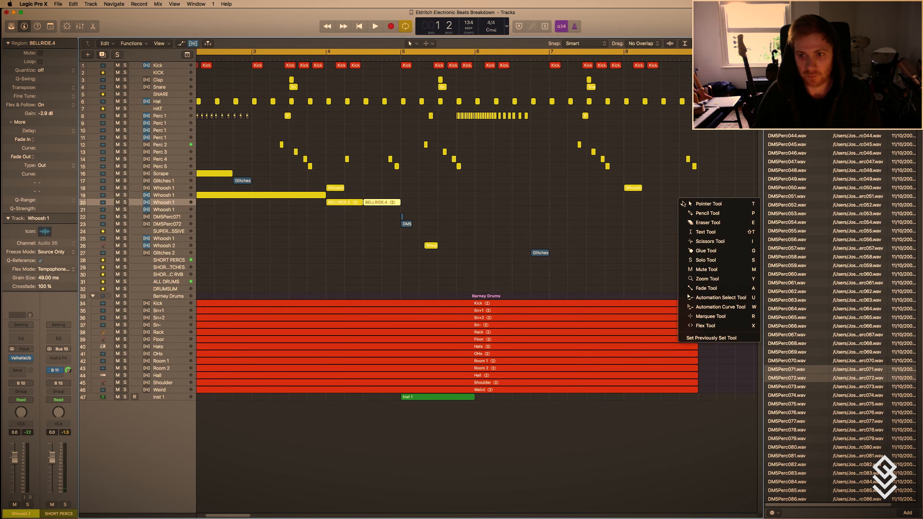
pyautogui.press('t')
pyautogui.moveTo(682, 159); pyautogui.dragTo(680, 157)
pyautogui.press('super+Right')
pyautogui.press('super+Right')
pyautogui.press('super+Right')
pyautogui.press('super+Right')
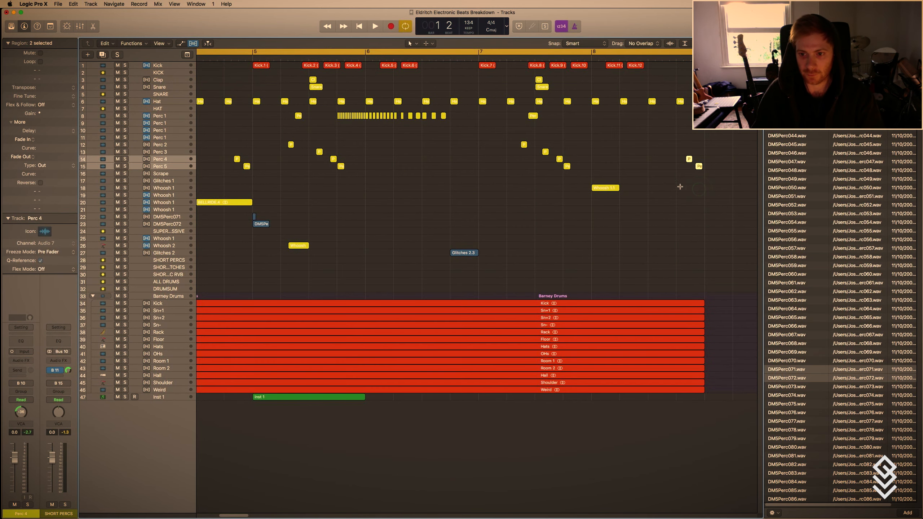
pyautogui.press('super+Down')
pyautogui.hscroll(5, 560, 301)
pyautogui.press('super+Down')
pyautogui.press('super+Down')
pyautogui.press('super+Down')
pyautogui.scroll(-8, 629, 372)
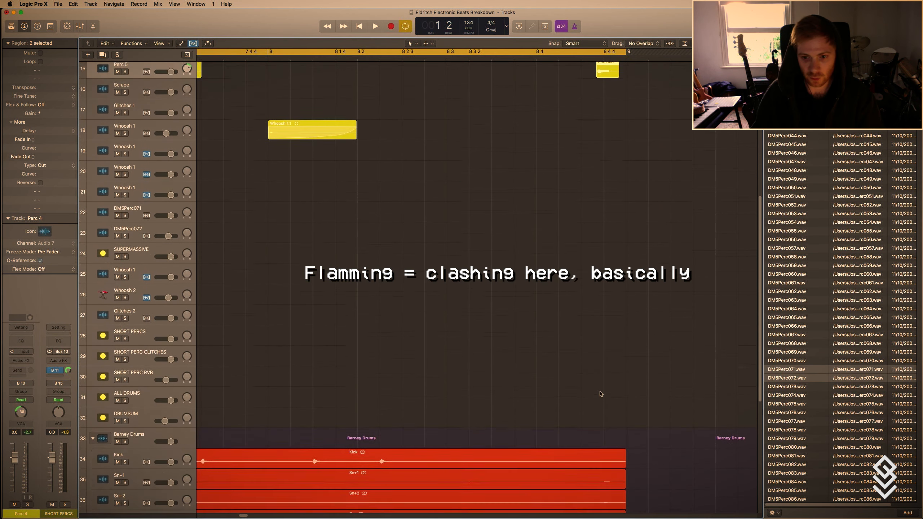
pyautogui.scroll(-1, 609, 450)
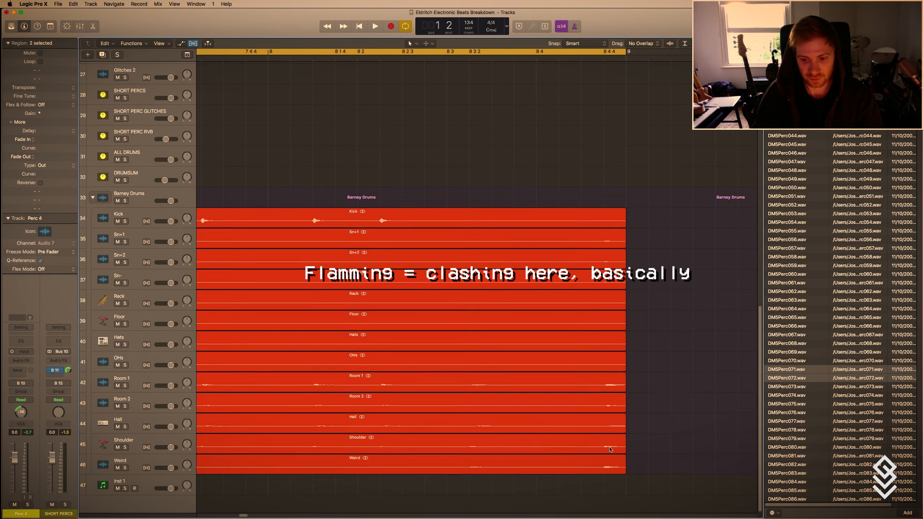
# Move the last Perc 4 and Perc 5 regions in bar 8 slightly later, starting the Perc 5 hit at 8 4 4.
pyautogui.scroll(9, 609, 450)
pyautogui.click(586, 286)
pyautogui.moveTo(633, 241); pyautogui.dragTo(614, 190)
pyautogui.click(582, 200)
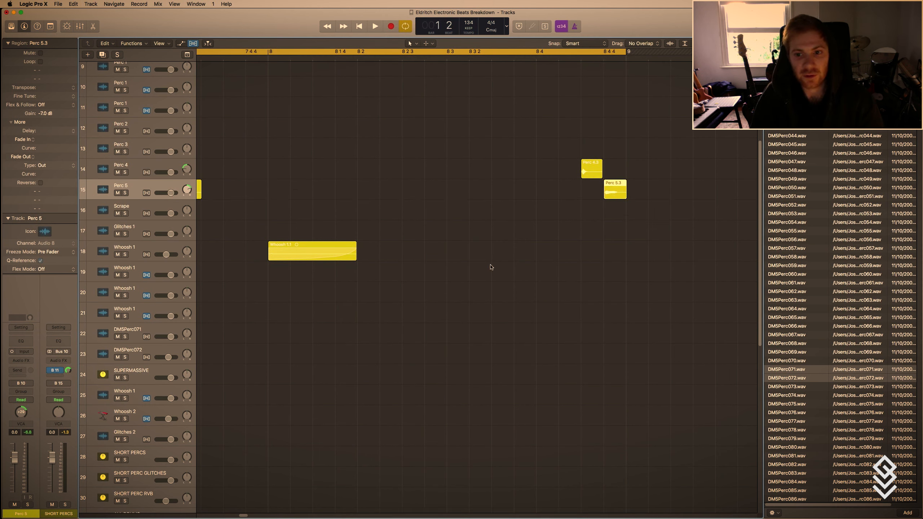
pyautogui.moveTo(552, 161); pyautogui.dragTo(621, 228)
pyautogui.click(567, 209)
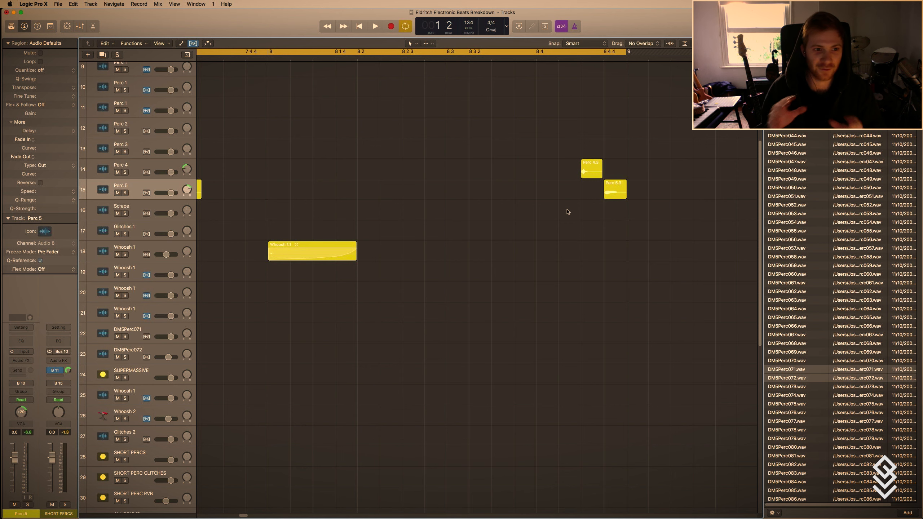
# Play the full eight-bar beat together with the live drums, stop it and collapse the Barney Drums track stack.
pyautogui.scroll(15, 558, 212)
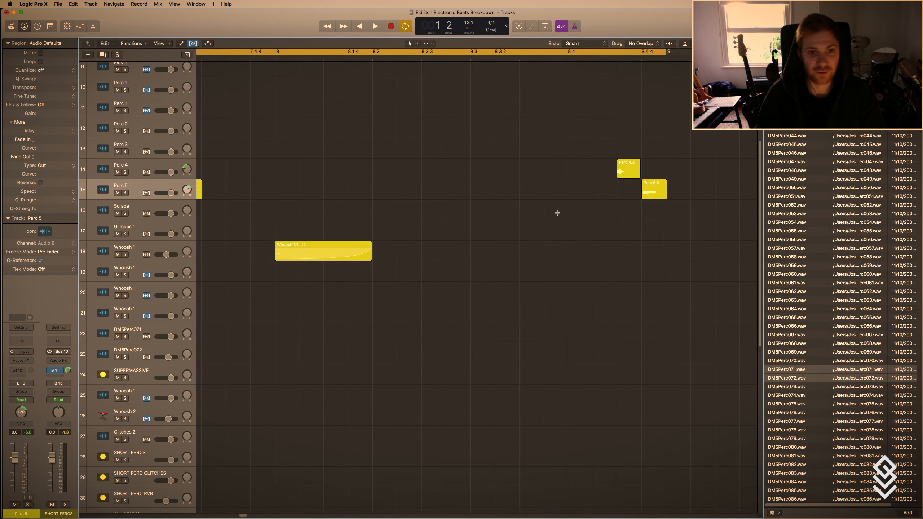
pyautogui.scroll(-15, 510, 217)
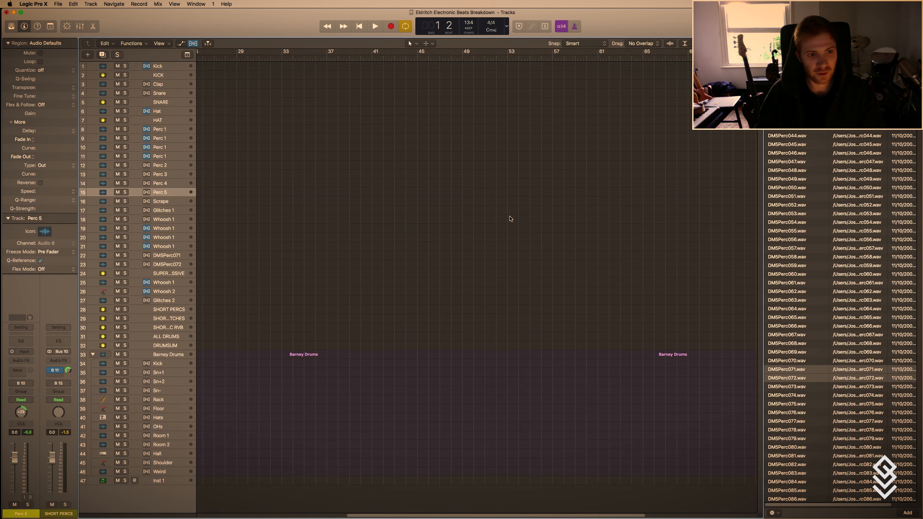
pyautogui.press('z')
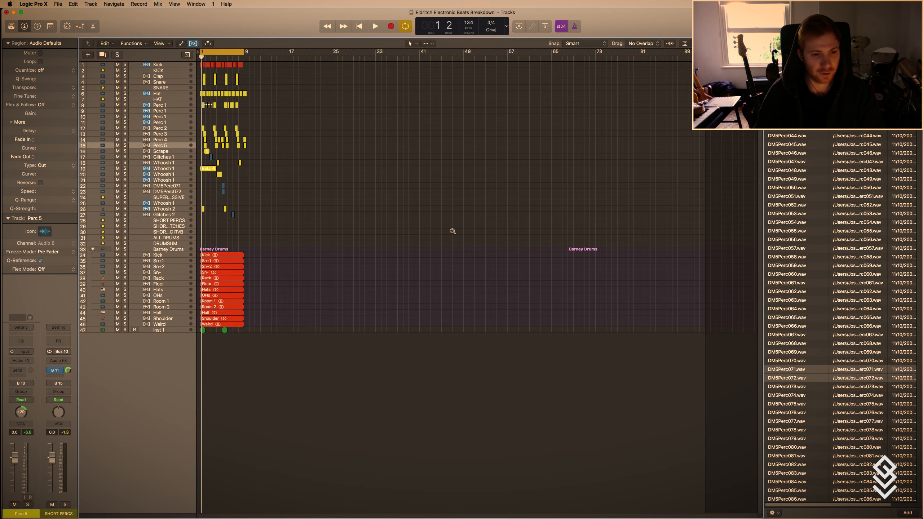
pyautogui.press('t')
pyautogui.press('r')
pyautogui.press('z')
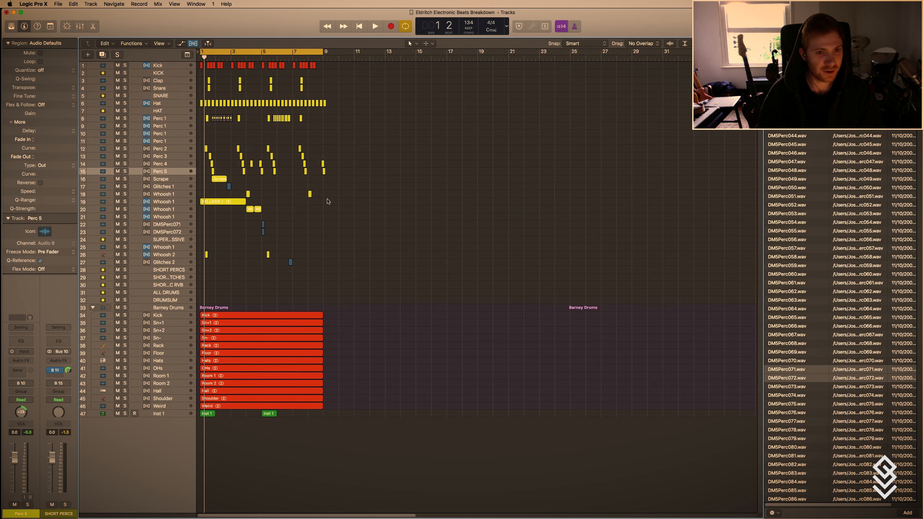
pyautogui.press('t')
pyautogui.press('t')
pyautogui.press('z')
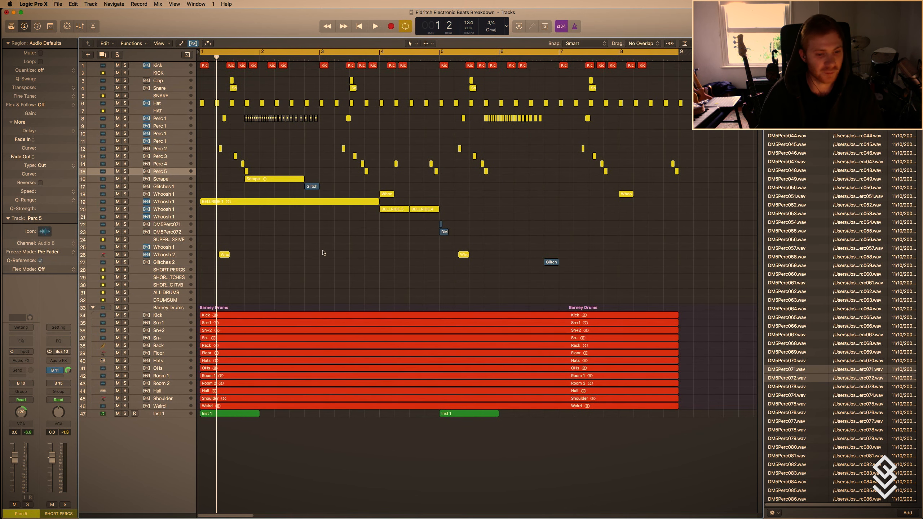
pyautogui.press('space')
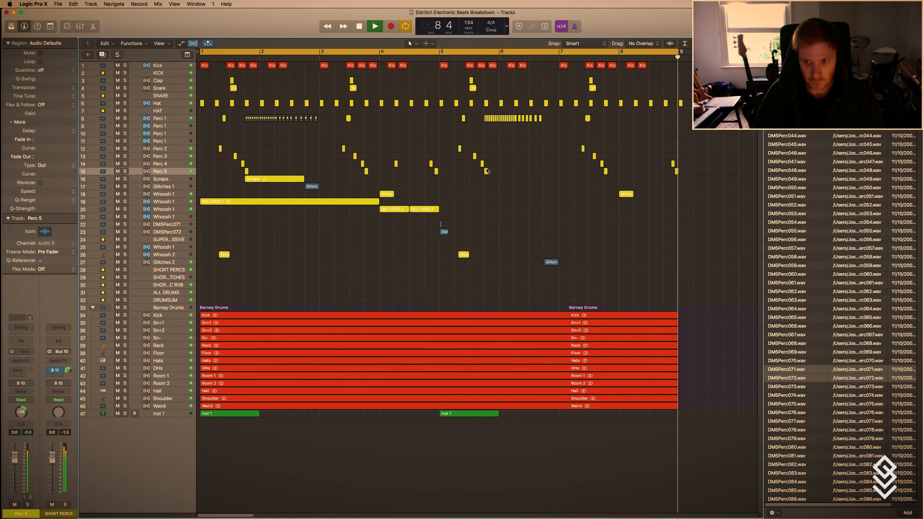
pyautogui.press('space')
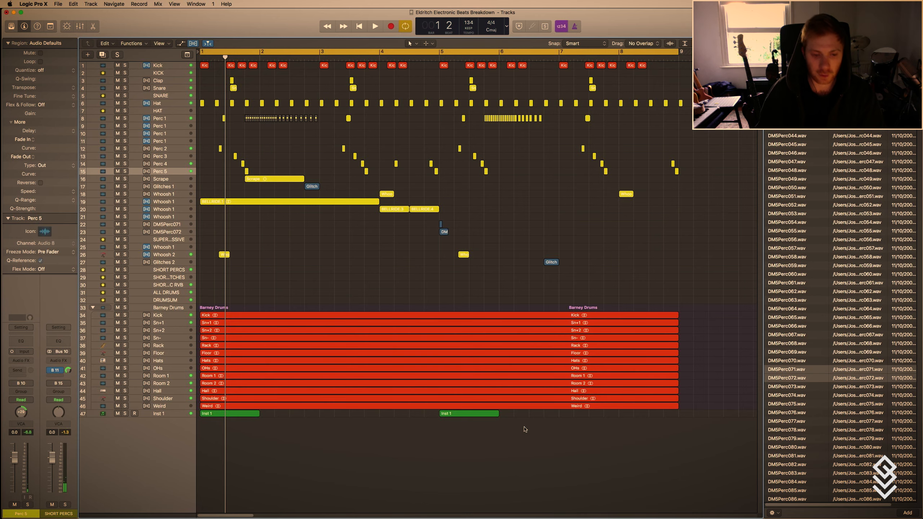
pyautogui.click(93, 308)
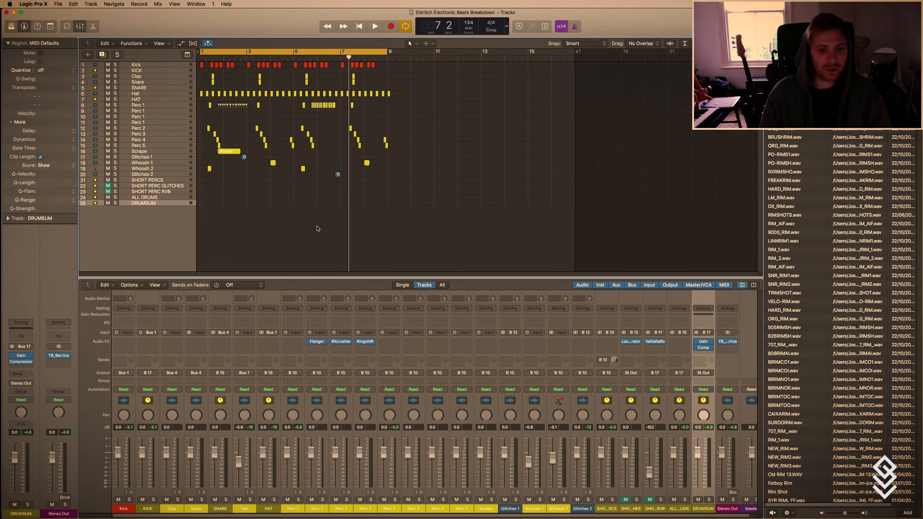
# Fit the eight-bar arrangement to the workspace and hide both the mixer and the file browser.
pyautogui.rightClick(318, 229)
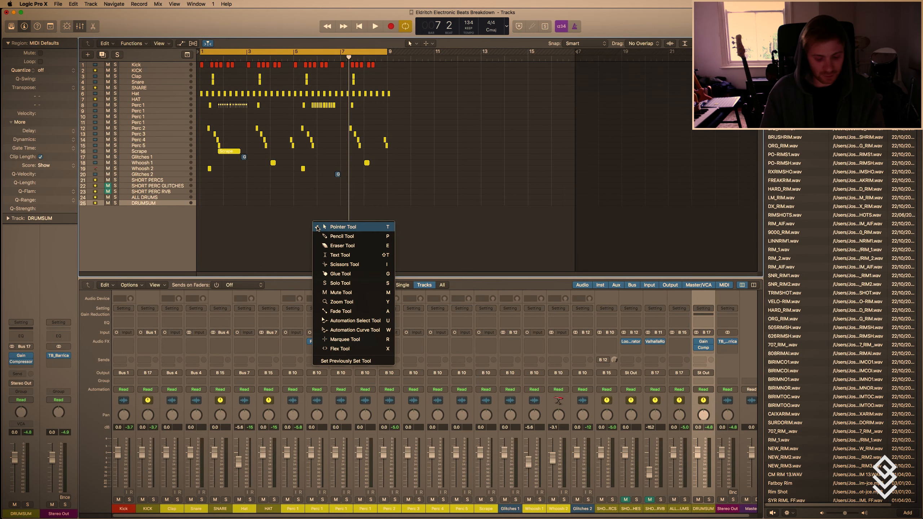
pyautogui.press('Escape')
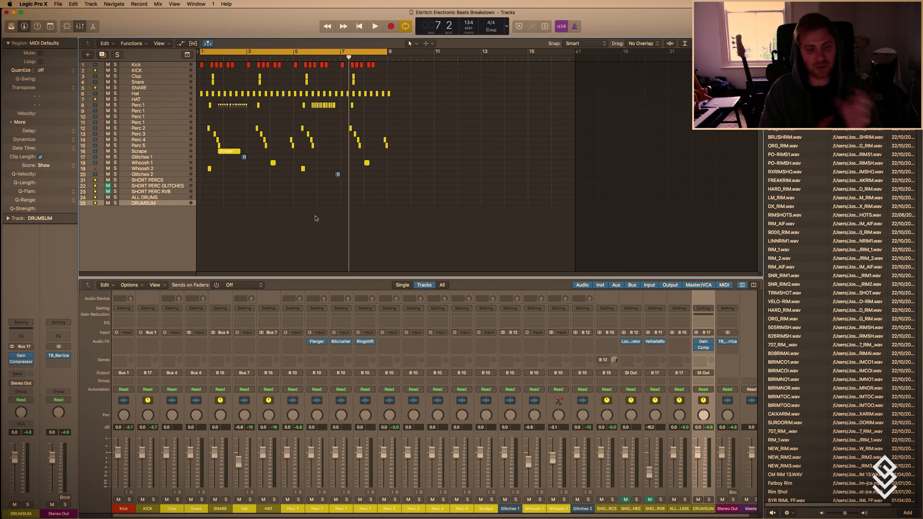
pyautogui.press('t')
pyautogui.press('t')
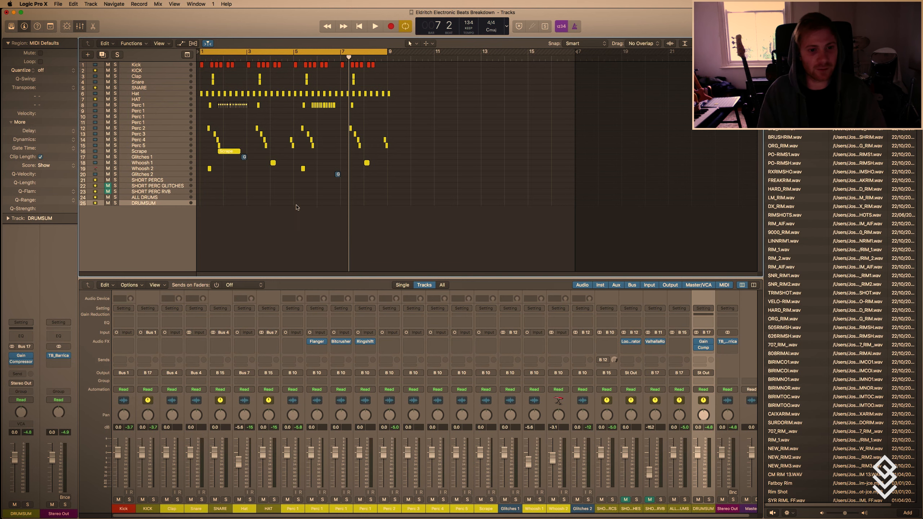
pyautogui.scroll(3, 293, 207)
pyautogui.hscroll(5, 294, 207)
pyautogui.hscroll(-5, 303, 214)
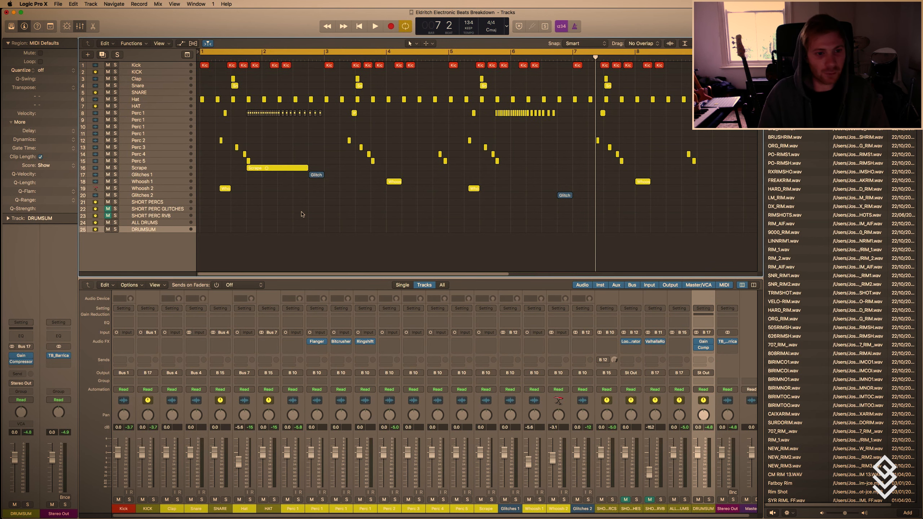
pyautogui.press('x')
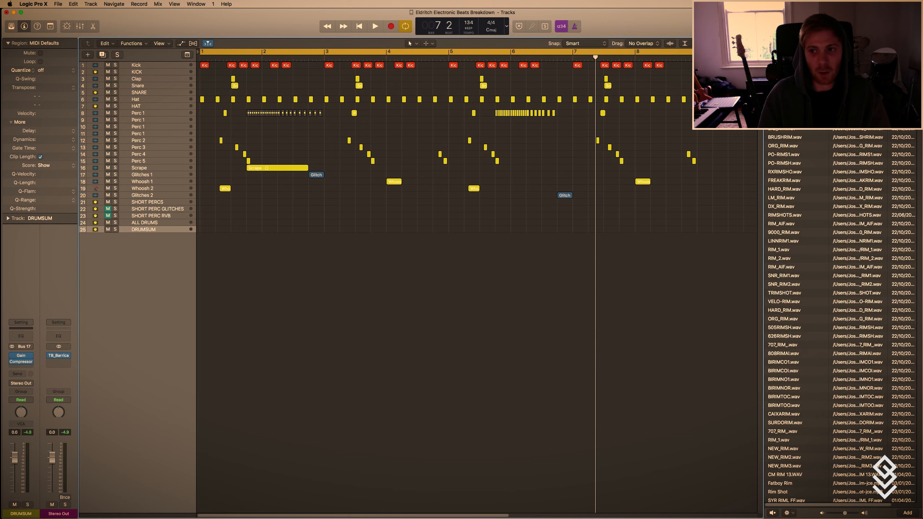
pyautogui.press('f')
# Enlarge the track lanes and look over the arrangement from bar 1 across all drum and bus tracks.
pyautogui.scroll(5, 364, 248)
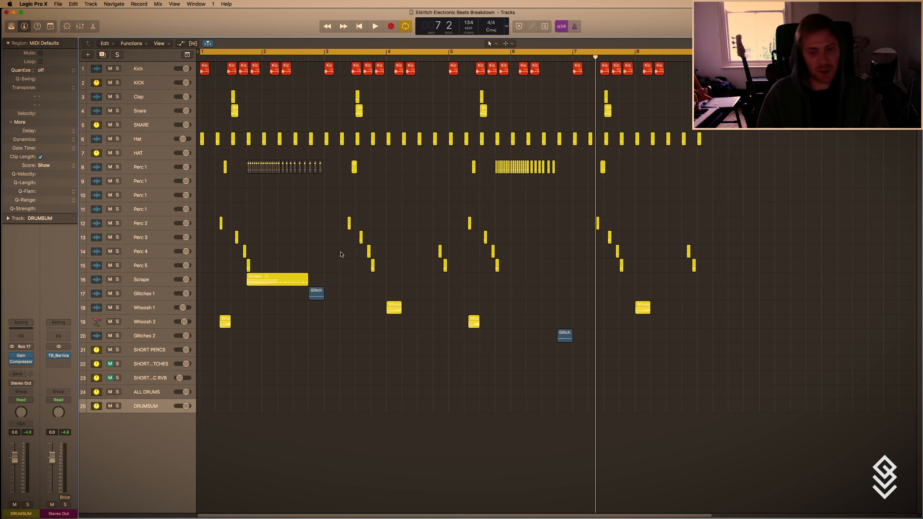
pyautogui.scroll(2, 341, 255)
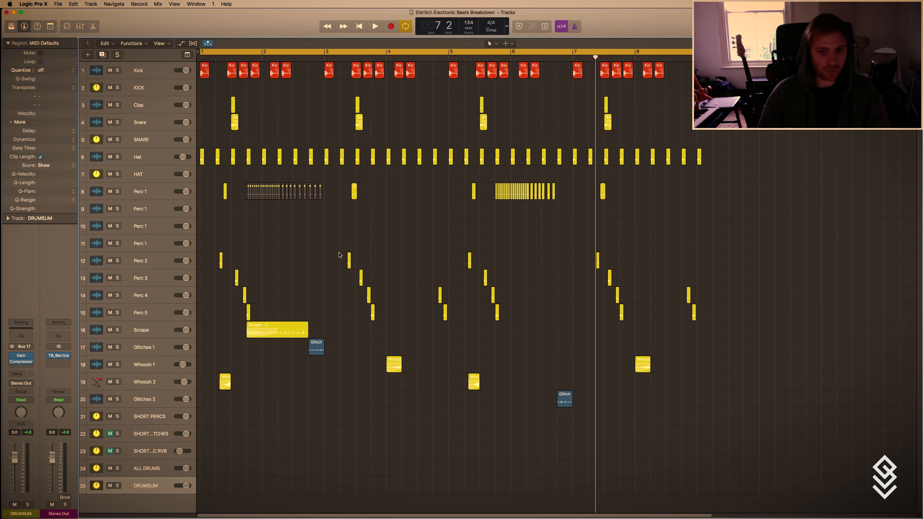
pyautogui.scroll(5, 371, 253)
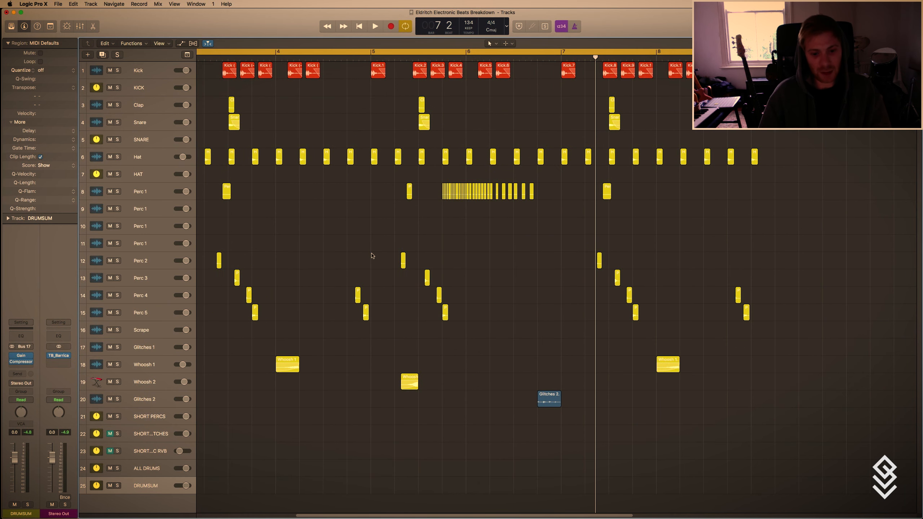
pyautogui.hscroll(-6, 373, 268)
pyautogui.scroll(-1, 373, 271)
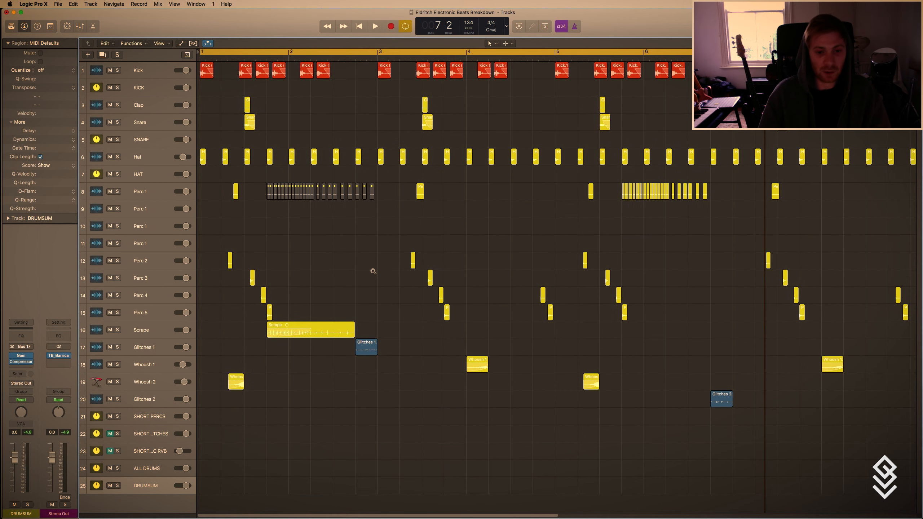
pyautogui.scroll(-1, 373, 271)
pyautogui.scroll(-1, 373, 272)
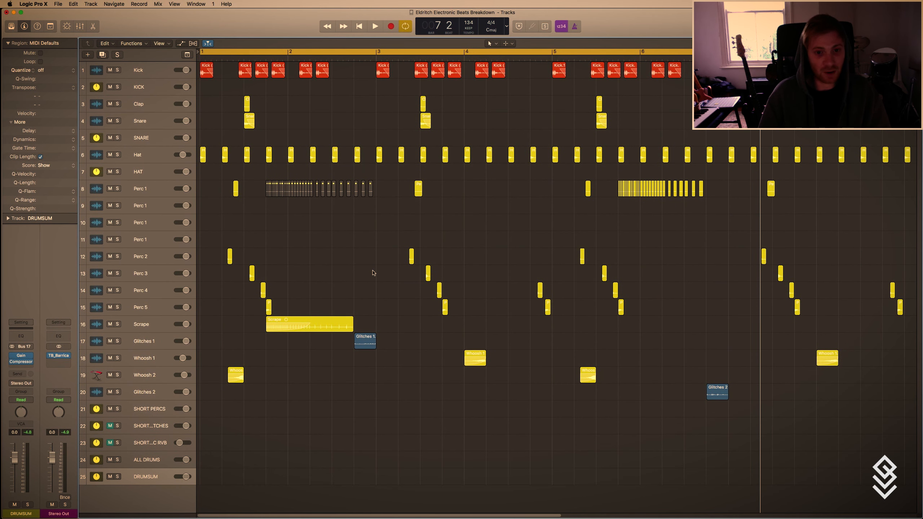